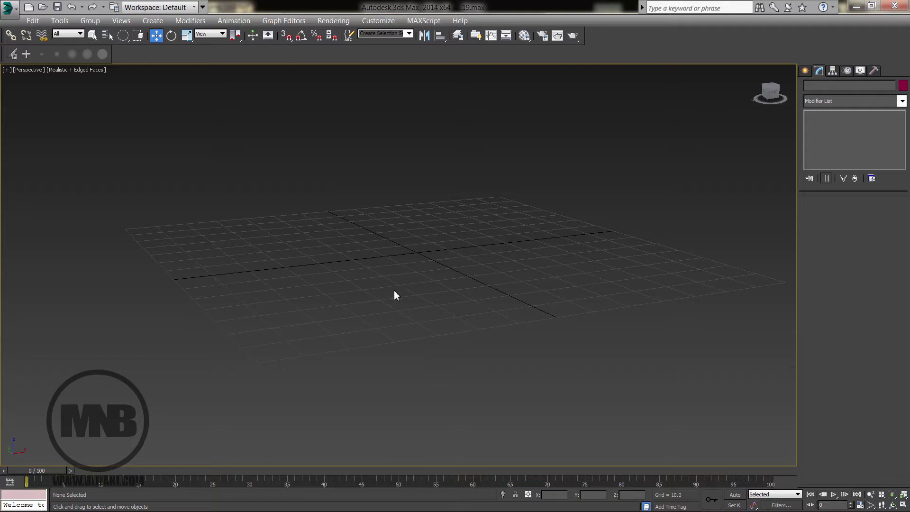
Switch to Softimage, examine the source human character model, and return to the 3ds Max scene.
{"action": "middle_click_drag", "start_coordinate": [408, 290], "coordinate": [495, 208], "text": "alt"}
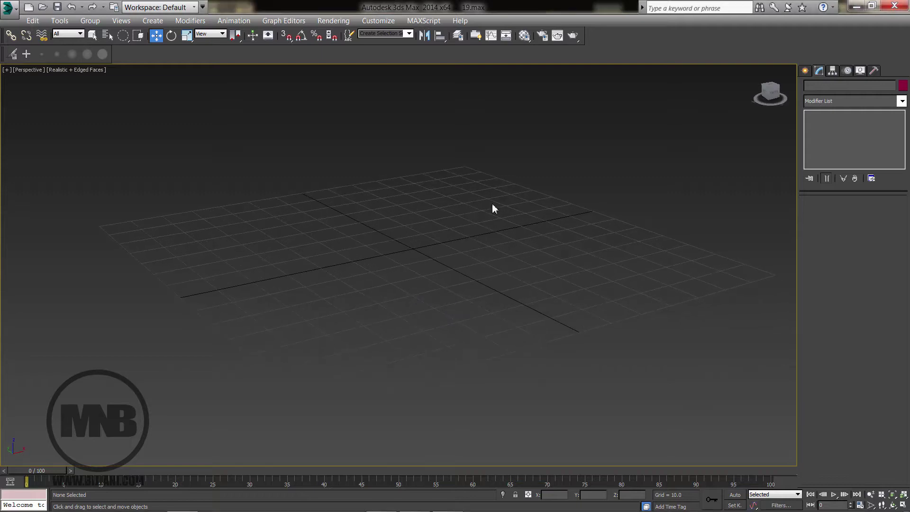
{"action": "mouse_move", "coordinate": [283, 506]}
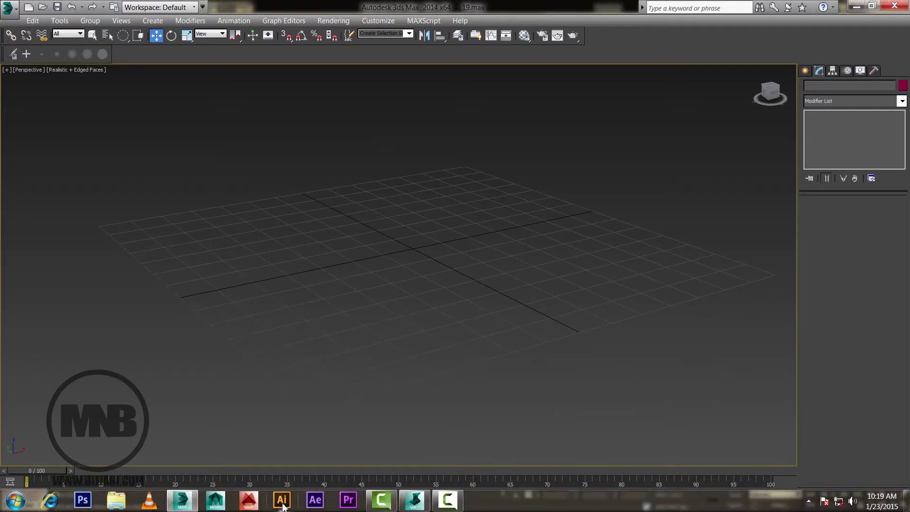
{"action": "left_click", "coordinate": [415, 500]}
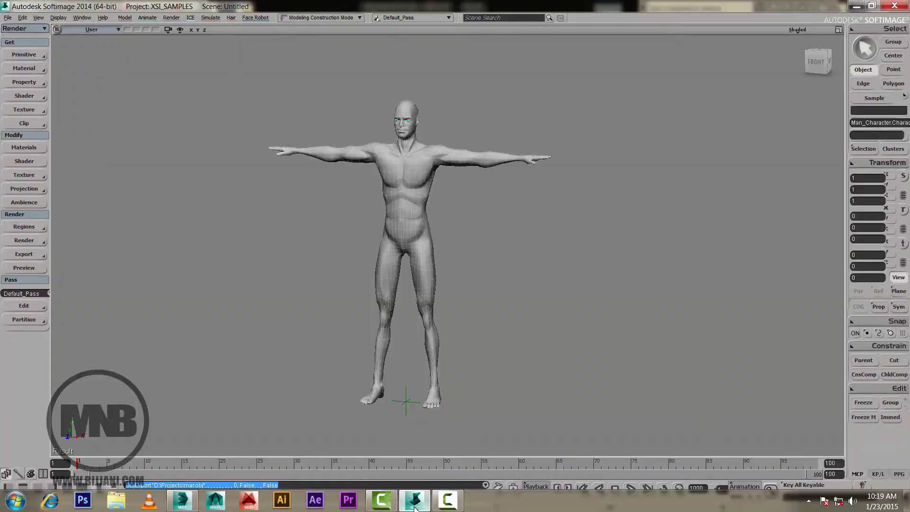
{"action": "left_click", "coordinate": [403, 218]}
{"action": "middle_click_drag", "start_coordinate": [403, 217], "coordinate": [419, 208]}
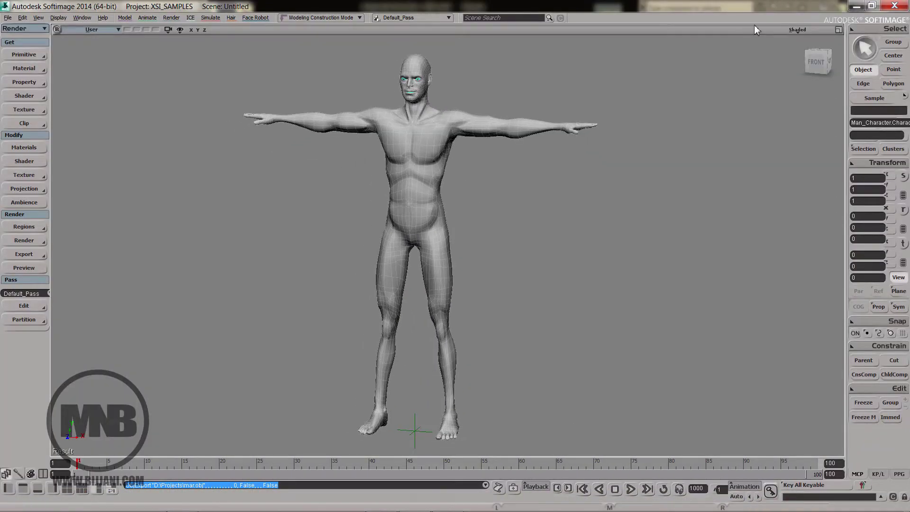
{"action": "left_click", "coordinate": [856, 6]}
Unhide all objects in the scene to bring back the human character mesh.
{"action": "right_click", "coordinate": [348, 190]}
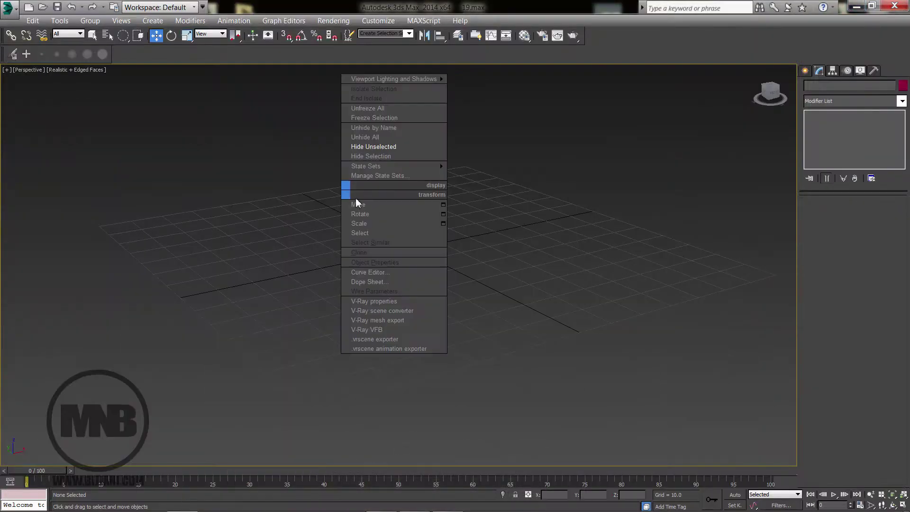
{"action": "left_click", "coordinate": [391, 137]}
{"action": "scroll", "coordinate": [422, 248], "scroll_direction": "up", "scroll_amount": 10}
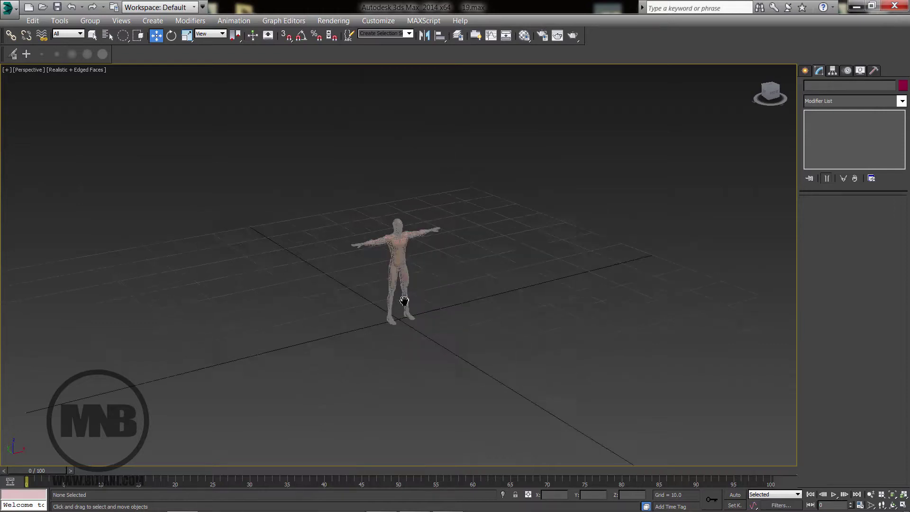
{"action": "middle_click_drag", "start_coordinate": [422, 247], "coordinate": [438, 258], "text": "alt"}
{"action": "scroll", "coordinate": [406, 271], "scroll_direction": "up", "scroll_amount": 3}
{"action": "middle_click_drag", "start_coordinate": [438, 258], "coordinate": [459, 255]}
{"action": "scroll", "coordinate": [460, 255], "scroll_direction": "down", "scroll_amount": 5}
{"action": "scroll", "coordinate": [435, 254], "scroll_direction": "up", "scroll_amount": 8}
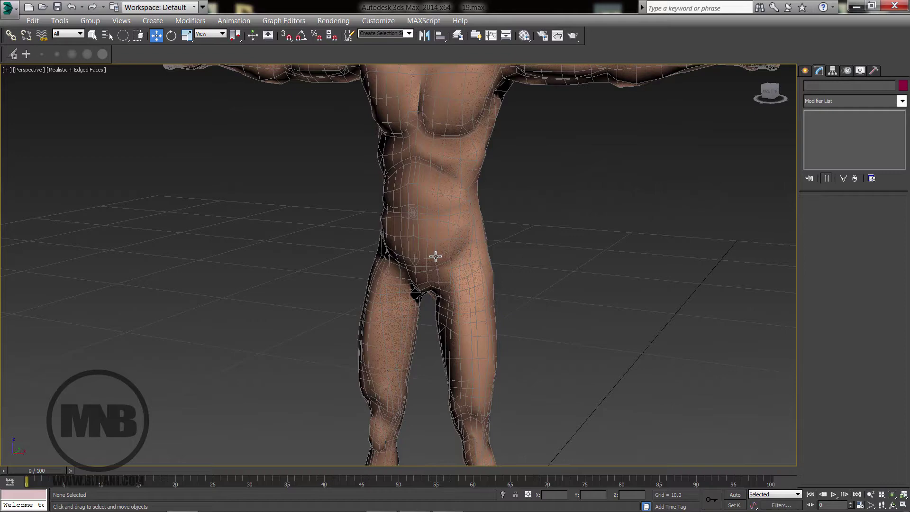
Select the full-body mesh and hide it, keeping the separate leg mesh in view.
{"action": "left_click", "coordinate": [440, 230]}
{"action": "scroll", "coordinate": [442, 230], "scroll_direction": "down", "scroll_amount": 2}
{"action": "scroll", "coordinate": [442, 230], "scroll_direction": "down", "scroll_amount": 5}
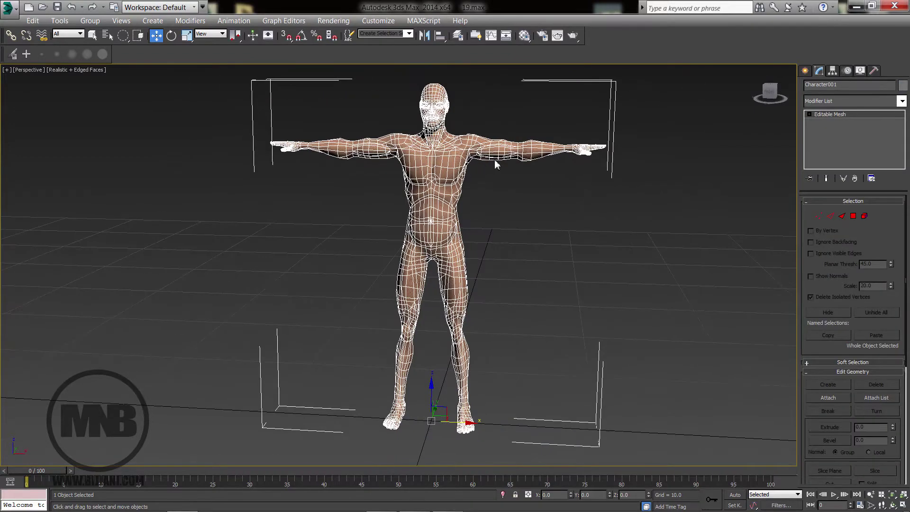
{"action": "scroll", "coordinate": [450, 180], "scroll_direction": "up", "scroll_amount": 3}
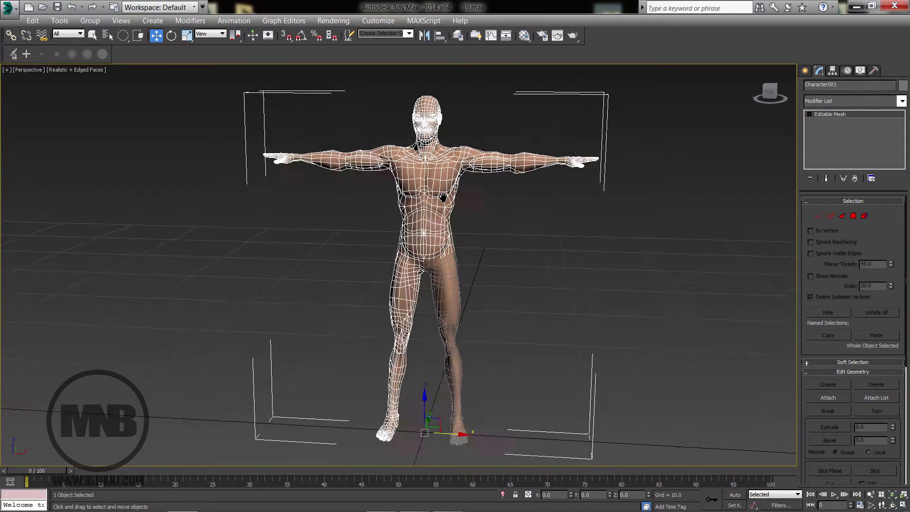
{"action": "right_click", "coordinate": [422, 186]}
{"action": "left_click", "coordinate": [455, 152]}
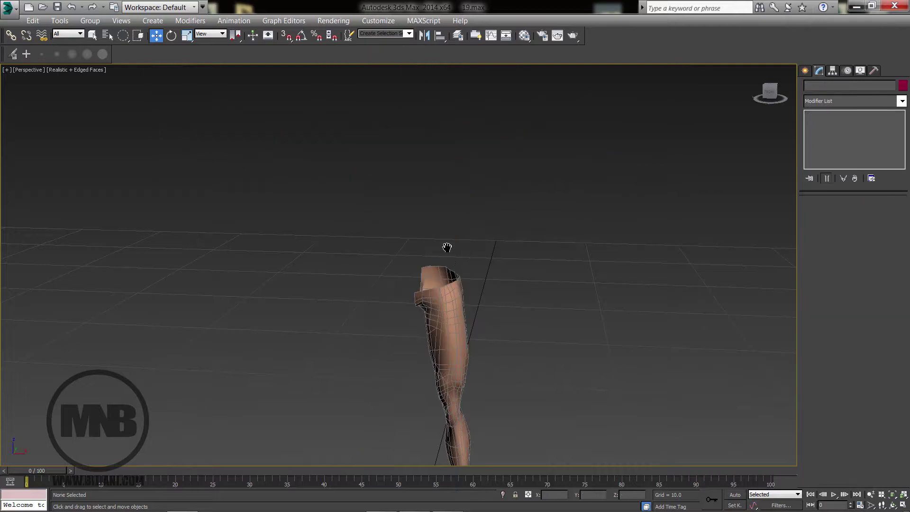
{"action": "middle_click_drag", "start_coordinate": [447, 247], "coordinate": [463, 207], "text": "alt"}
{"action": "scroll", "coordinate": [439, 199], "scroll_direction": "up", "scroll_amount": 3}
{"action": "scroll", "coordinate": [450, 190], "scroll_direction": "down", "scroll_amount": 2}
{"action": "scroll", "coordinate": [451, 189], "scroll_direction": "down", "scroll_amount": 3}
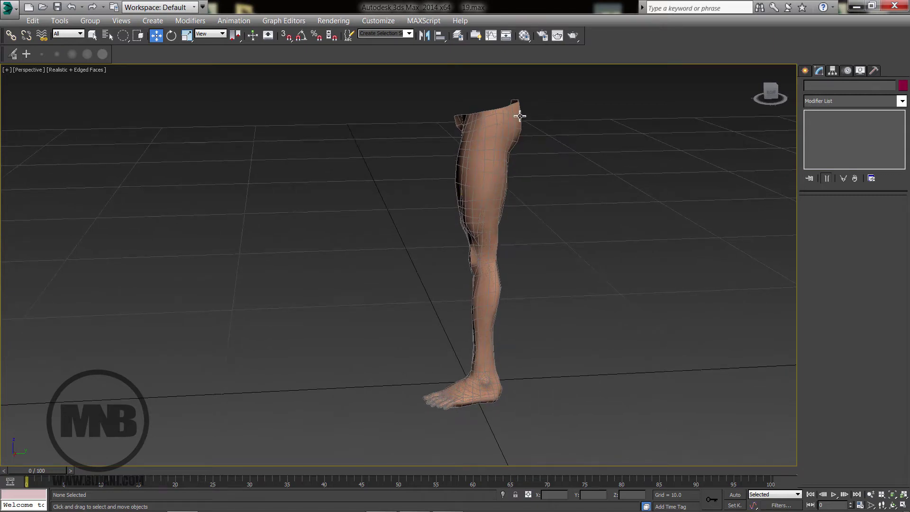
{"action": "middle_click_drag", "start_coordinate": [481, 298], "coordinate": [583, 279], "text": "alt"}
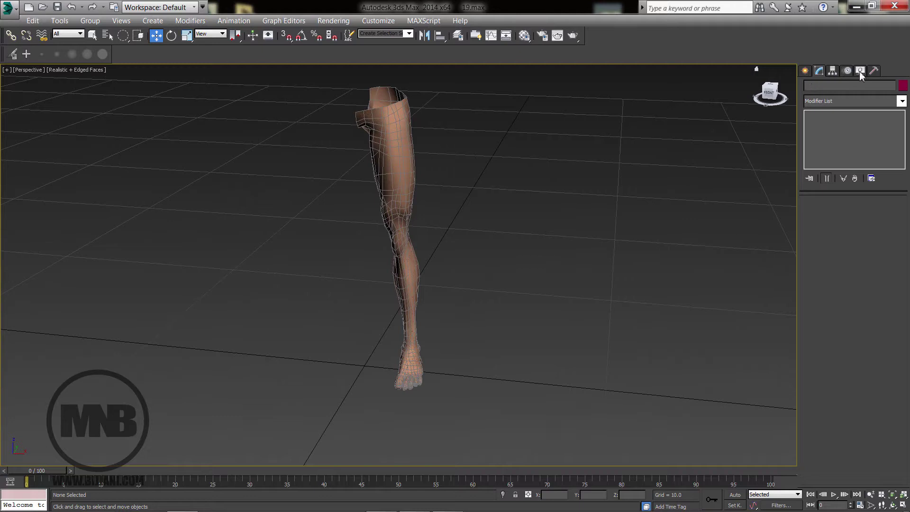
Show the Systems object types for creation, open the Bone Tools window and place it clear of the leg.
{"action": "left_click", "coordinate": [806, 71]}
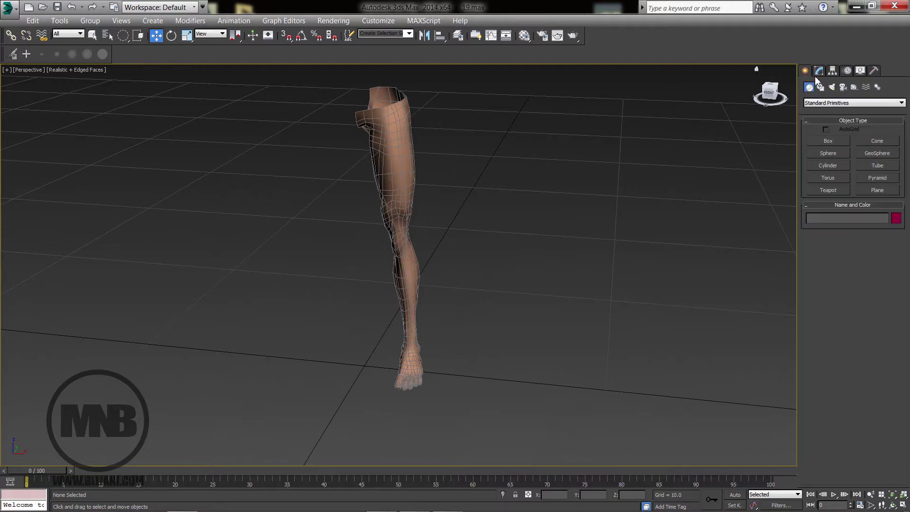
{"action": "left_click", "coordinate": [877, 87]}
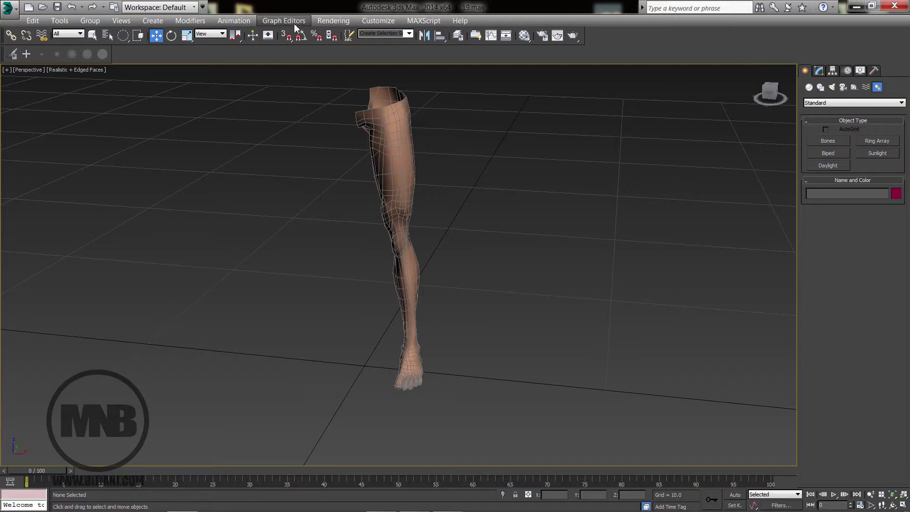
{"action": "left_click", "coordinate": [341, 22]}
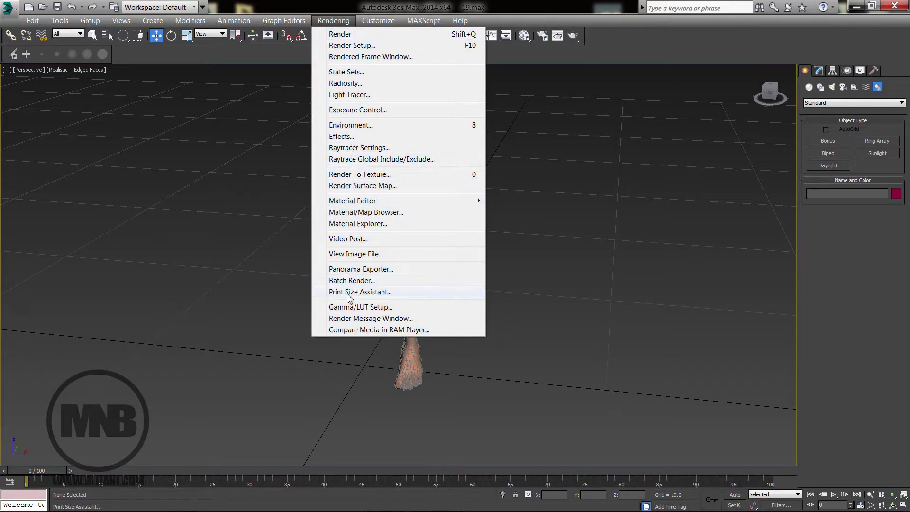
{"action": "left_click", "coordinate": [333, 21]}
{"action": "left_click", "coordinate": [234, 21]}
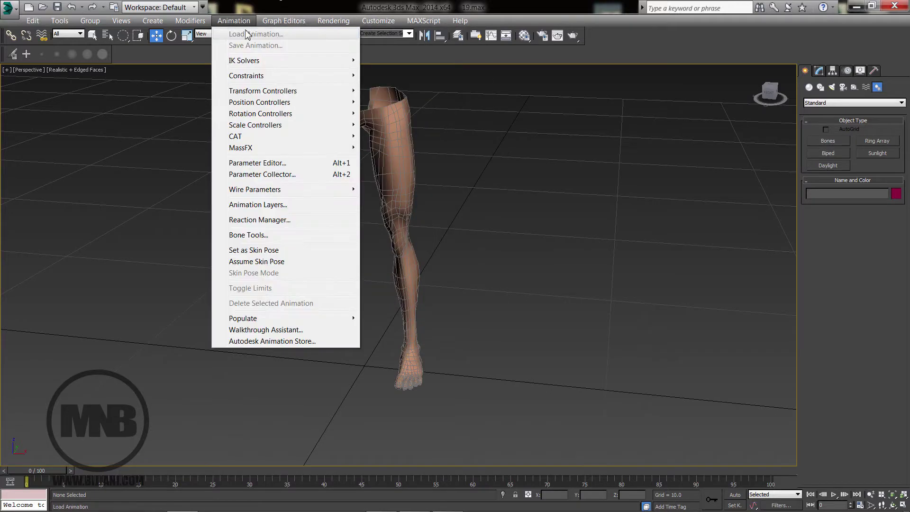
{"action": "left_click", "coordinate": [248, 235]}
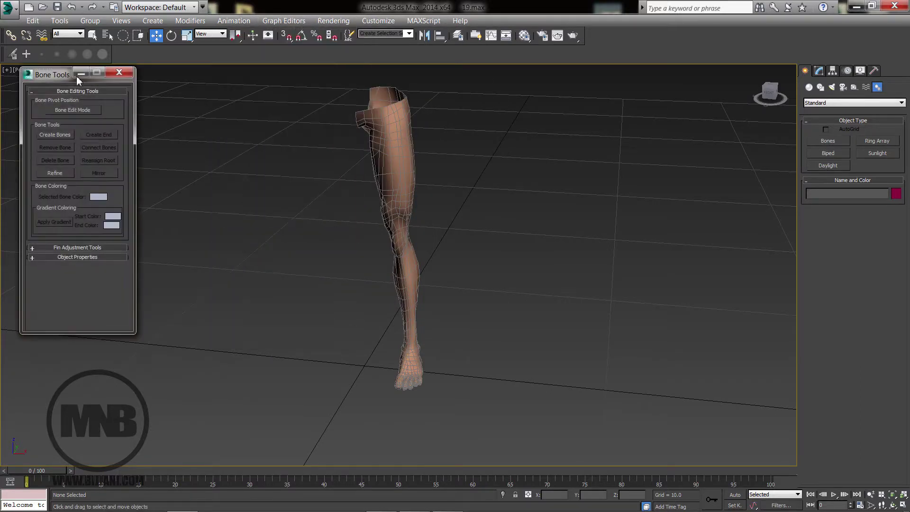
{"action": "left_click_drag", "start_coordinate": [77, 79], "coordinate": [67, 96]}
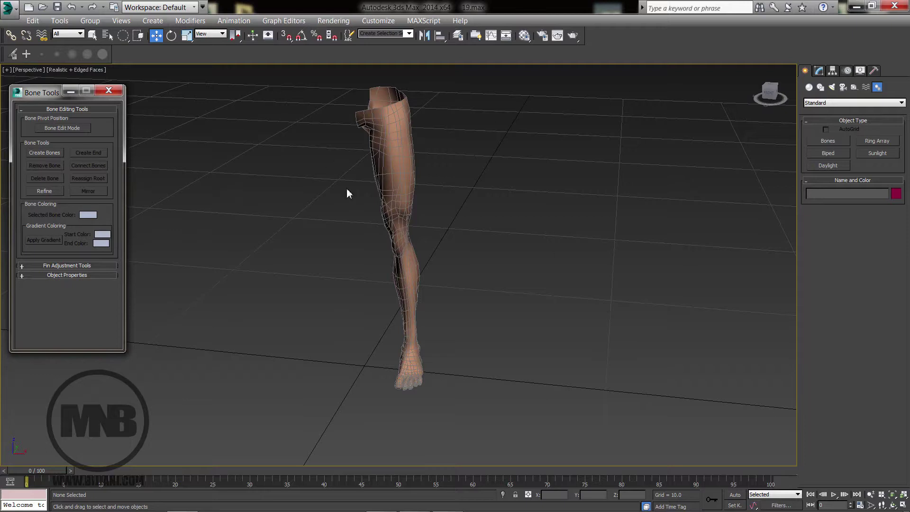
Create a bone chain in the maximized Left view from the hip through the knee, ankle and ball of the foot to the toe tip.
{"action": "key", "text": "alt+w"}
{"action": "left_click", "coordinate": [591, 191]}
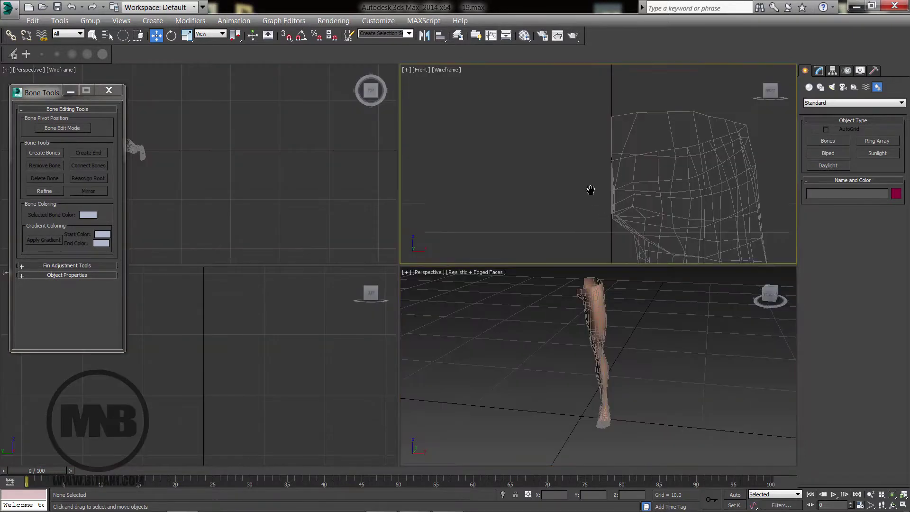
{"action": "left_click", "coordinate": [227, 350]}
{"action": "key", "text": "alt+w"}
{"action": "key", "text": "z"}
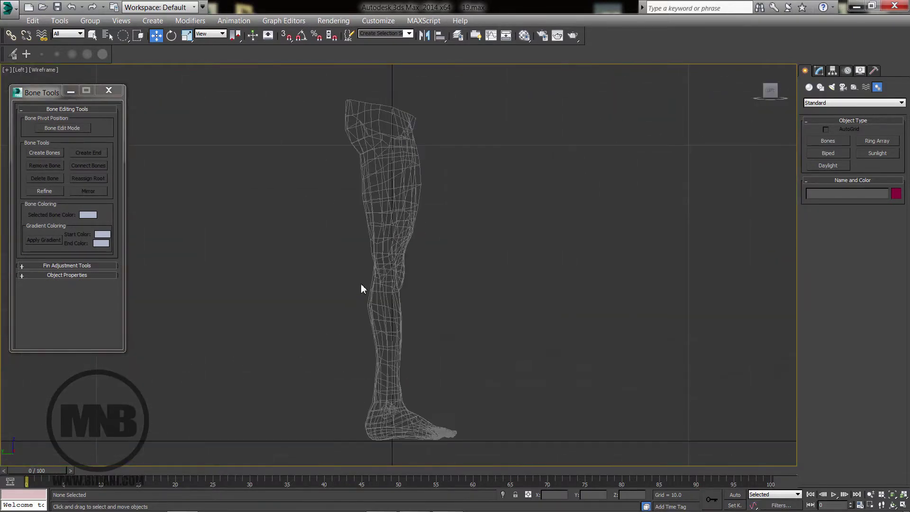
{"action": "left_click", "coordinate": [49, 153]}
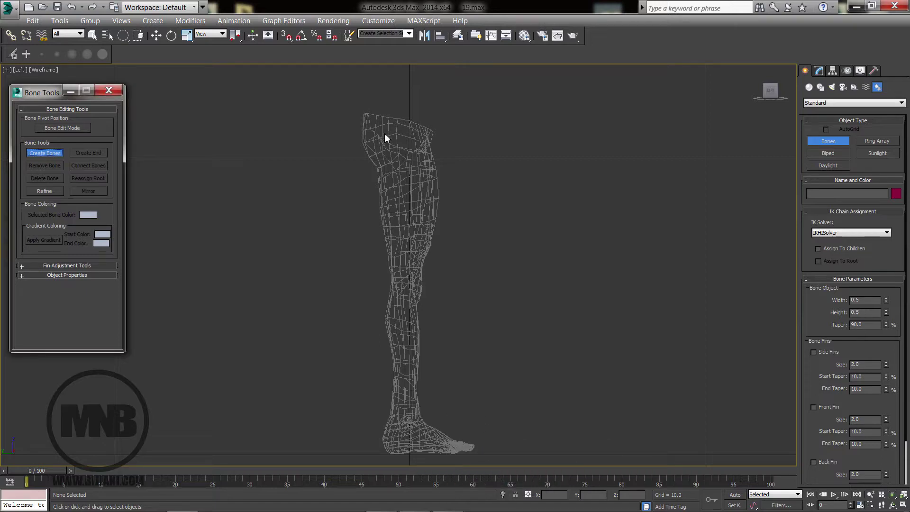
{"action": "left_click", "coordinate": [385, 136]}
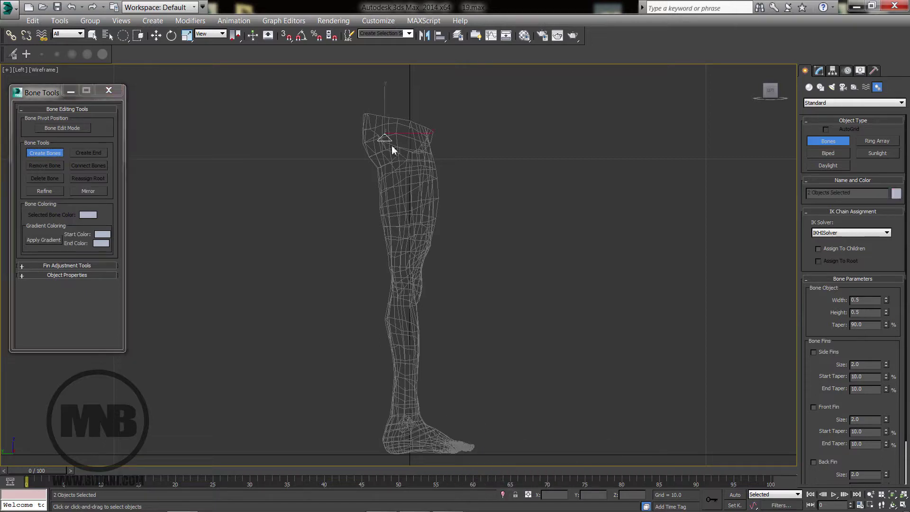
{"action": "left_click", "coordinate": [416, 288]}
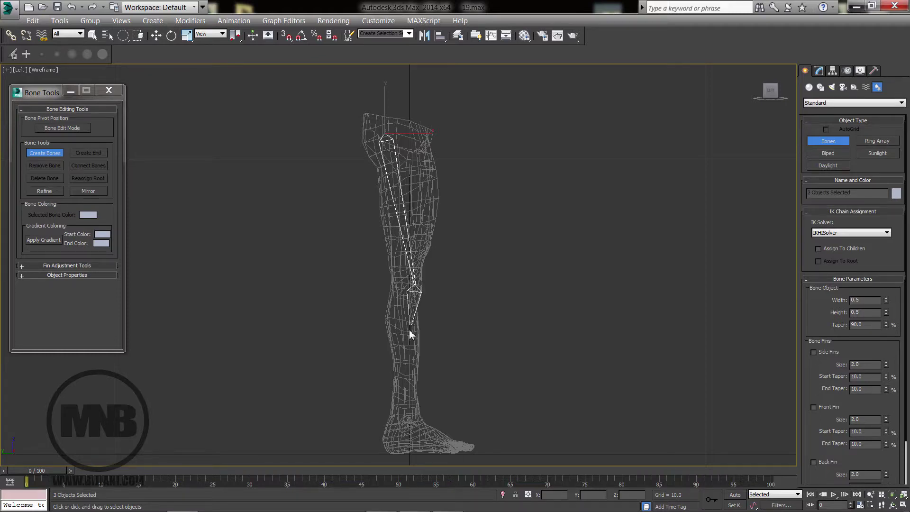
{"action": "left_click", "coordinate": [396, 422]}
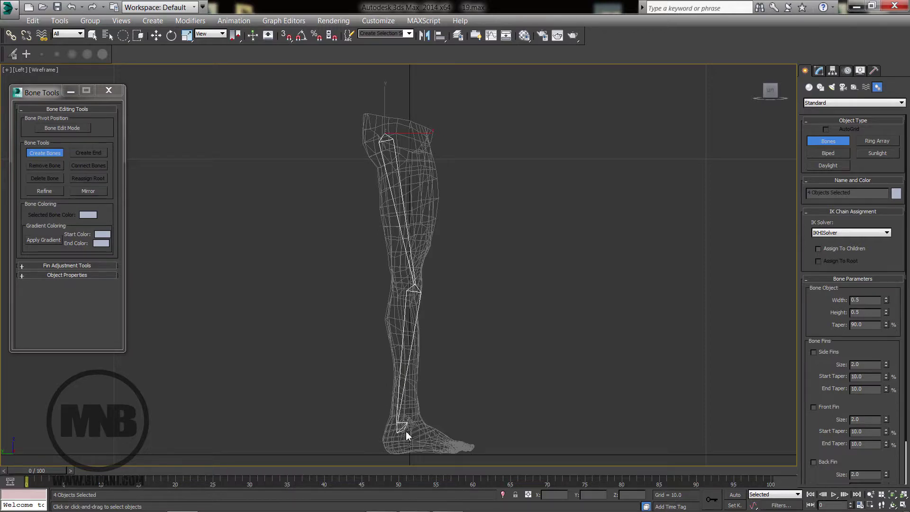
{"action": "left_click", "coordinate": [451, 452]}
{"action": "left_click", "coordinate": [480, 449]}
{"action": "right_click", "coordinate": [516, 425]}
Move the whole bone chain by its root thigh bone in the Front view to about X 0.945, inside the upper thigh.
{"action": "middle_click_drag", "start_coordinate": [483, 437], "coordinate": [490, 403]}
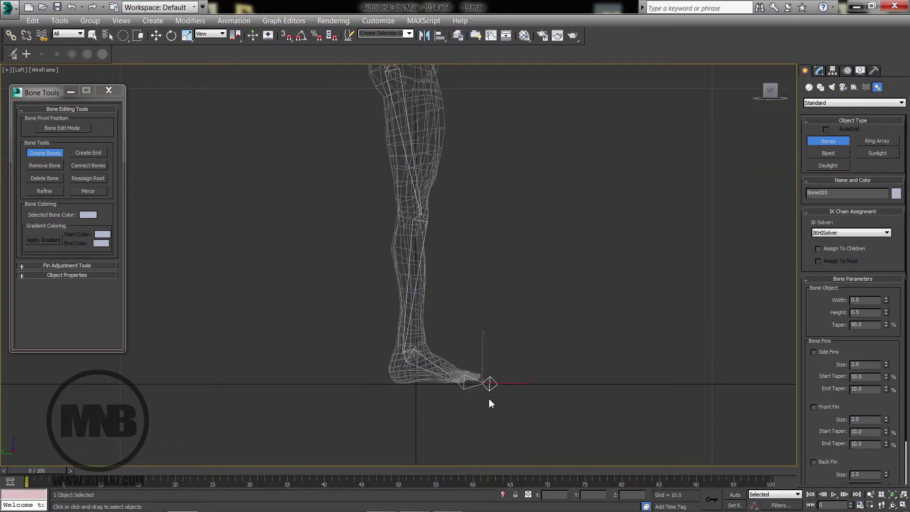
{"action": "key", "text": "alt+w"}
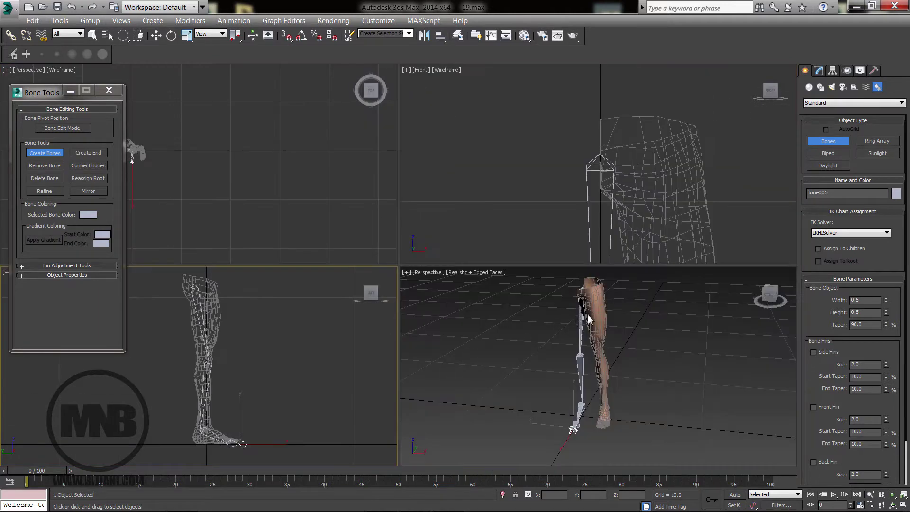
{"action": "scroll", "coordinate": [630, 162], "scroll_direction": "down", "scroll_amount": 3}
{"action": "key", "text": "alt+w"}
{"action": "scroll", "coordinate": [583, 179], "scroll_direction": "down", "scroll_amount": 4}
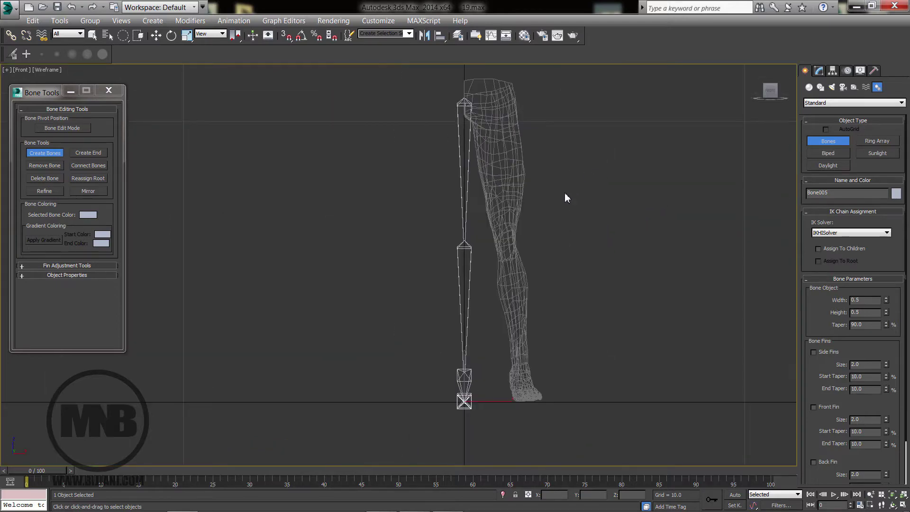
{"action": "scroll", "coordinate": [499, 222], "scroll_direction": "up", "scroll_amount": 2}
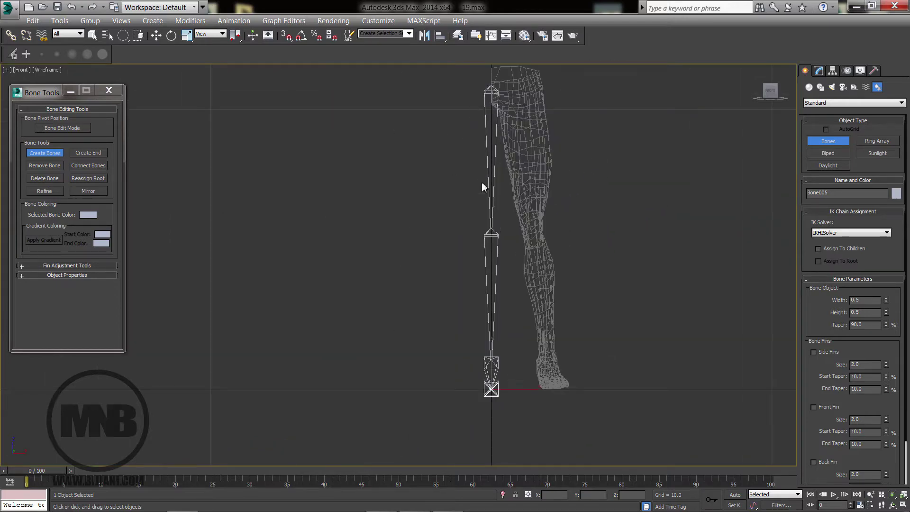
{"action": "middle_click_drag", "start_coordinate": [491, 158], "coordinate": [473, 176]}
{"action": "key", "text": "w"}
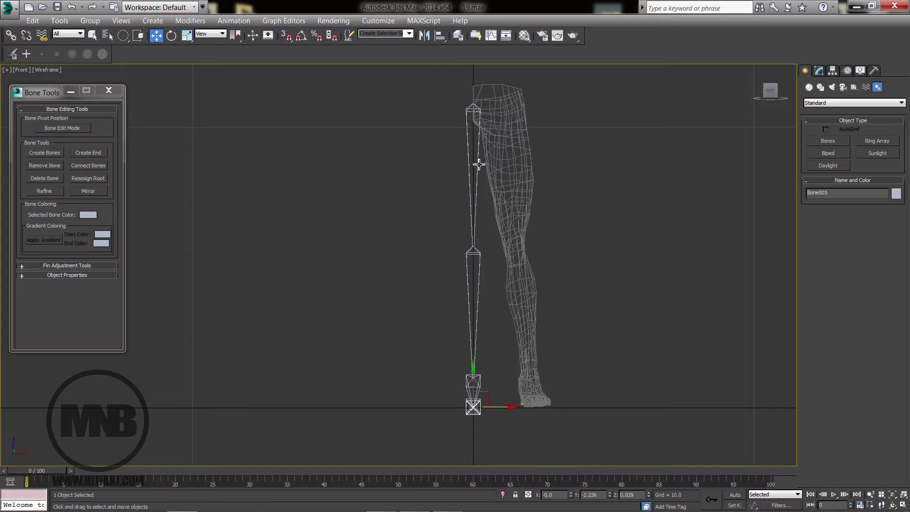
{"action": "left_click", "coordinate": [478, 159]}
{"action": "left_click_drag", "start_coordinate": [499, 106], "coordinate": [525, 104]}
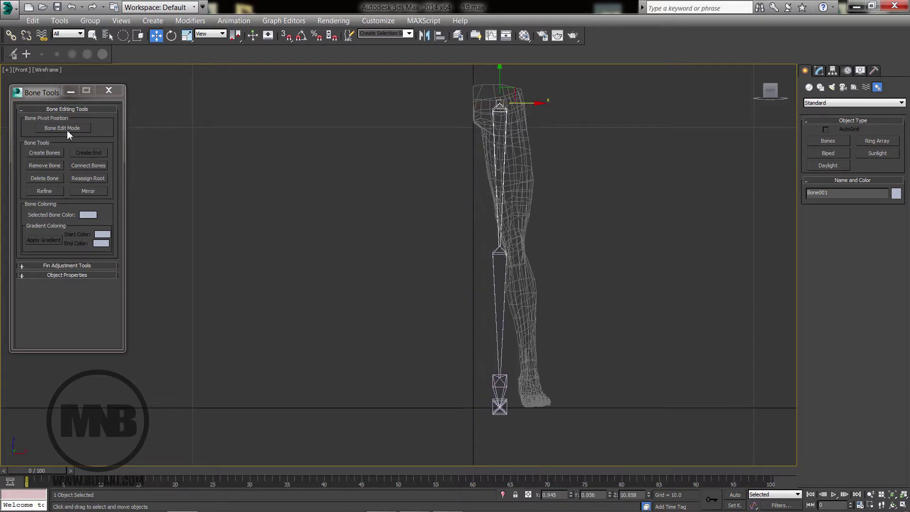
Enable Bone Edit Mode and shift the knee joint to about X 1.467 and the ankle joint to about X 1.974, inside the leg.
{"action": "left_click", "coordinate": [53, 127]}
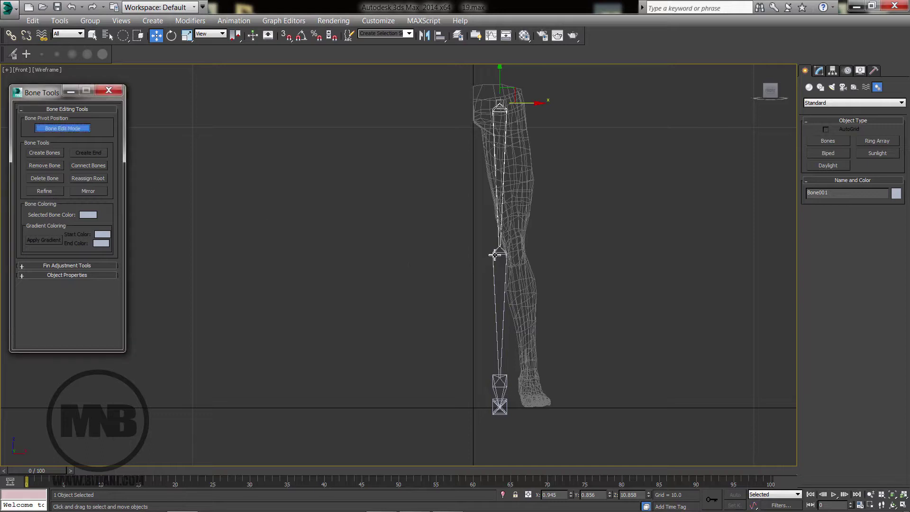
{"action": "left_click", "coordinate": [505, 263]}
{"action": "left_click_drag", "start_coordinate": [526, 250], "coordinate": [543, 248]}
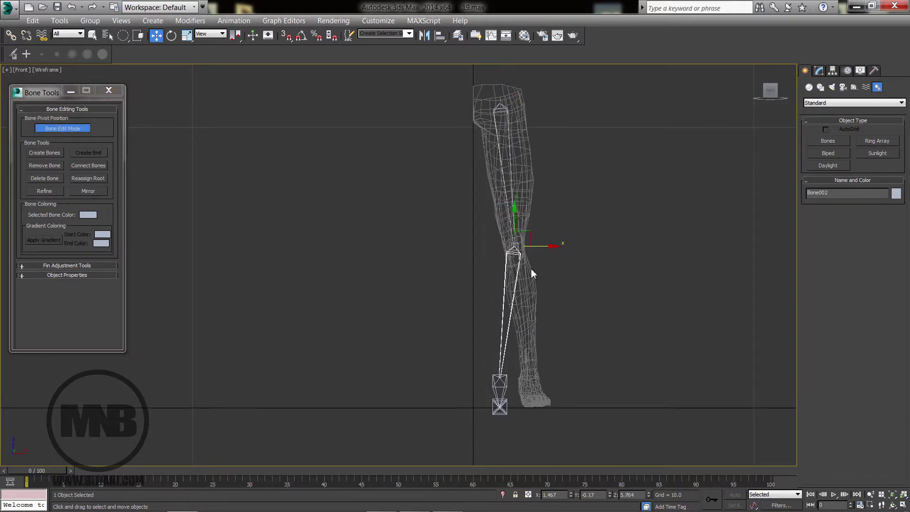
{"action": "left_click", "coordinate": [505, 384]}
{"action": "left_click_drag", "start_coordinate": [527, 379], "coordinate": [555, 378]}
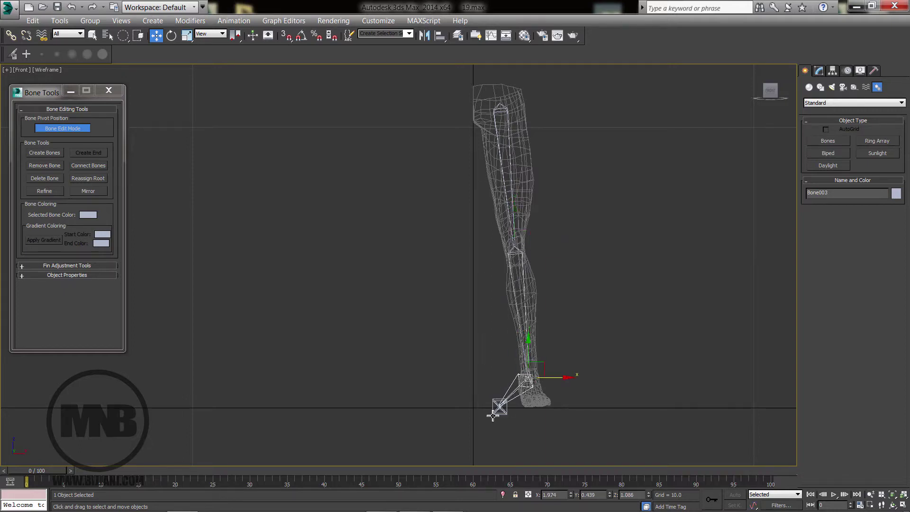
Select only the ball and toe-end bones, undoing the move that included the ankle bone, and move both along X into the foot.
{"action": "left_click_drag", "start_coordinate": [486, 406], "coordinate": [532, 408]}
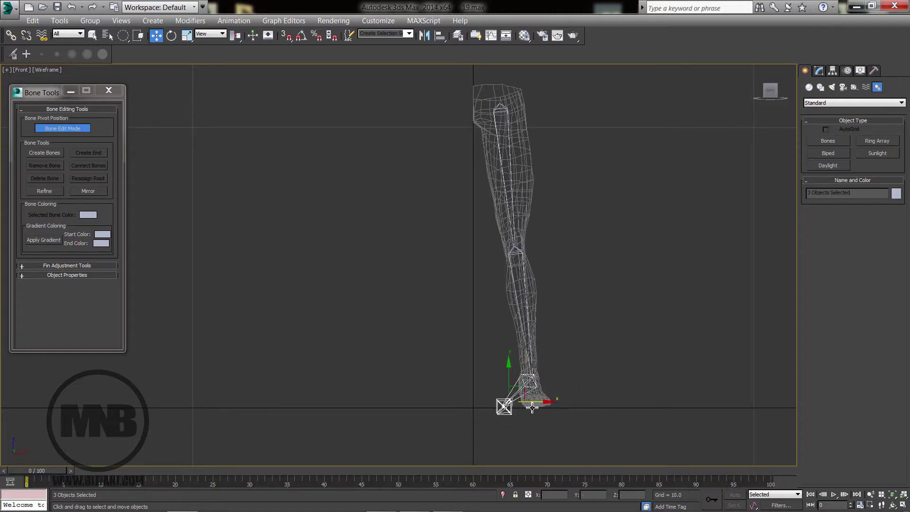
{"action": "key", "text": "ctrl+z"}
{"action": "left_click_drag", "start_coordinate": [546, 370], "coordinate": [557, 407], "text": "alt"}
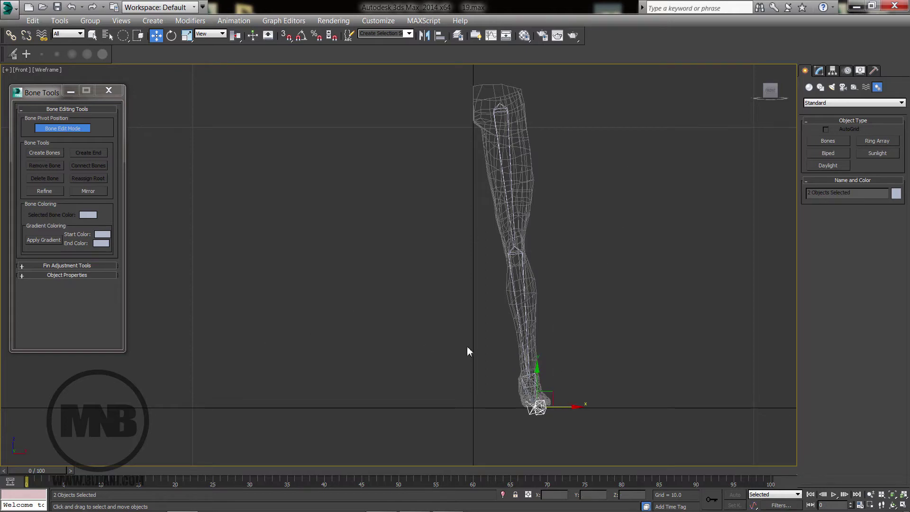
Examine the toe bones against the foot mesh in the maximized Perspective view, with the toe-end bone selected for rotating.
{"action": "key", "text": "alt+w"}
{"action": "right_click", "coordinate": [632, 342]}
{"action": "key", "text": "alt+w"}
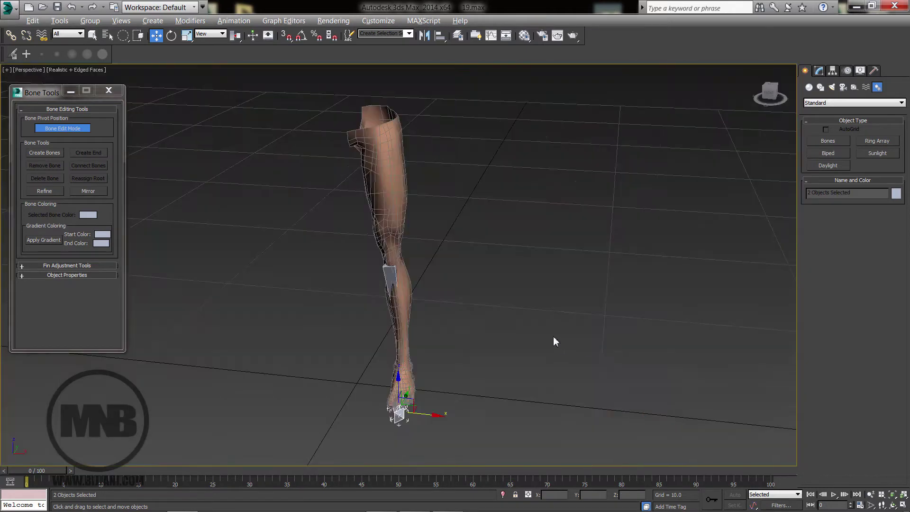
{"action": "key", "text": "z"}
{"action": "scroll", "coordinate": [458, 339], "scroll_direction": "down", "scroll_amount": 3}
{"action": "middle_click_drag", "start_coordinate": [458, 338], "coordinate": [538, 327], "text": "alt"}
{"action": "scroll", "coordinate": [491, 378], "scroll_direction": "down", "scroll_amount": 4}
{"action": "scroll", "coordinate": [538, 327], "scroll_direction": "up", "scroll_amount": 2}
{"action": "left_click", "coordinate": [446, 315]}
{"action": "middle_click_drag", "start_coordinate": [447, 314], "coordinate": [504, 359], "text": "alt"}
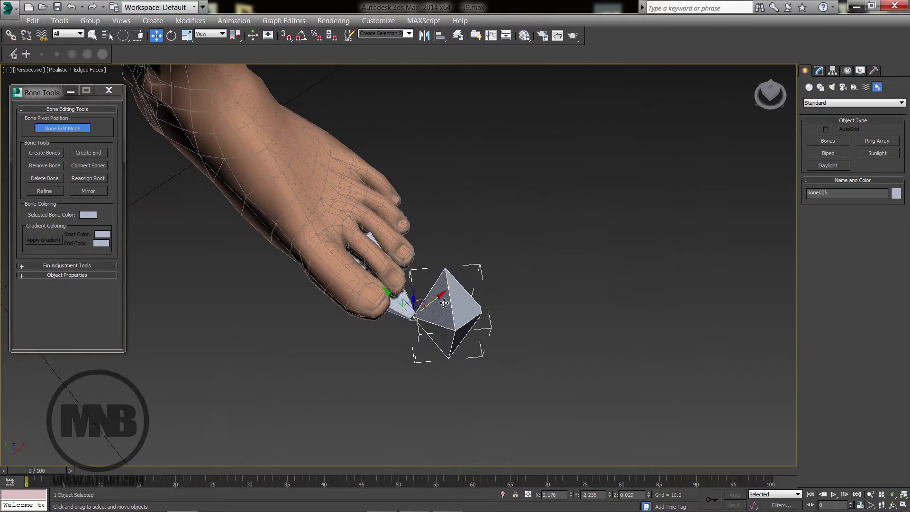
{"action": "key", "text": "e"}
{"action": "left_click_drag", "start_coordinate": [421, 349], "coordinate": [435, 356]}
{"action": "middle_click_drag", "start_coordinate": [435, 356], "coordinate": [476, 278], "text": "alt"}
Shift the ball joint about 0.09 along Y toward the heel and the toe-end joint to about Y -2.223.
{"action": "left_click", "coordinate": [392, 291]}
{"action": "key", "text": "w"}
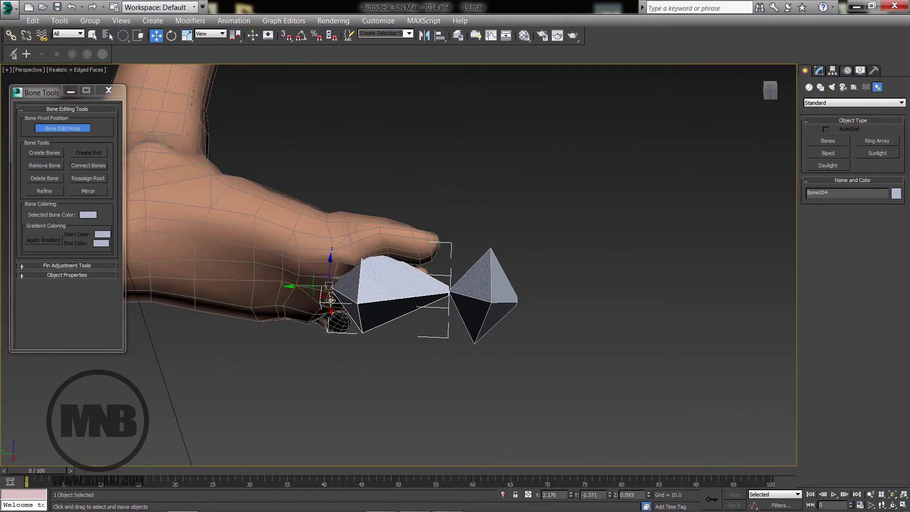
{"action": "left_click_drag", "start_coordinate": [306, 287], "coordinate": [290, 287]}
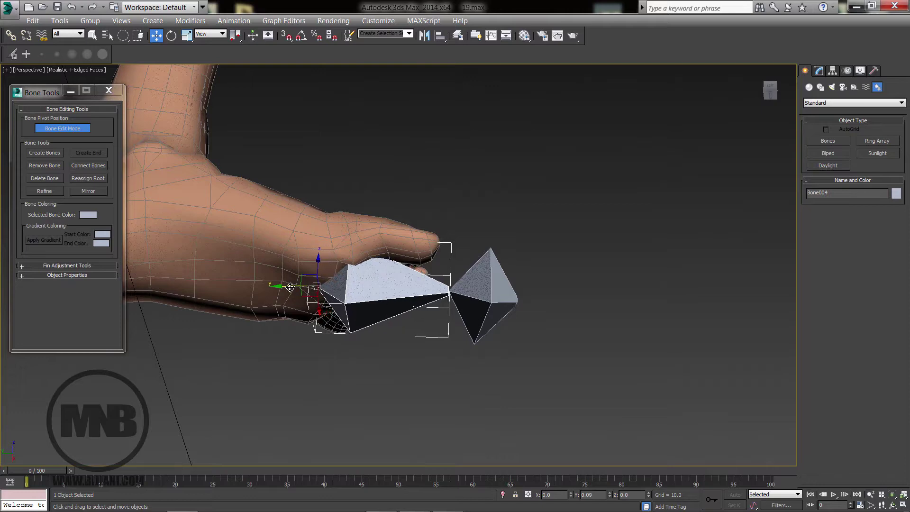
{"action": "left_click", "coordinate": [469, 296]}
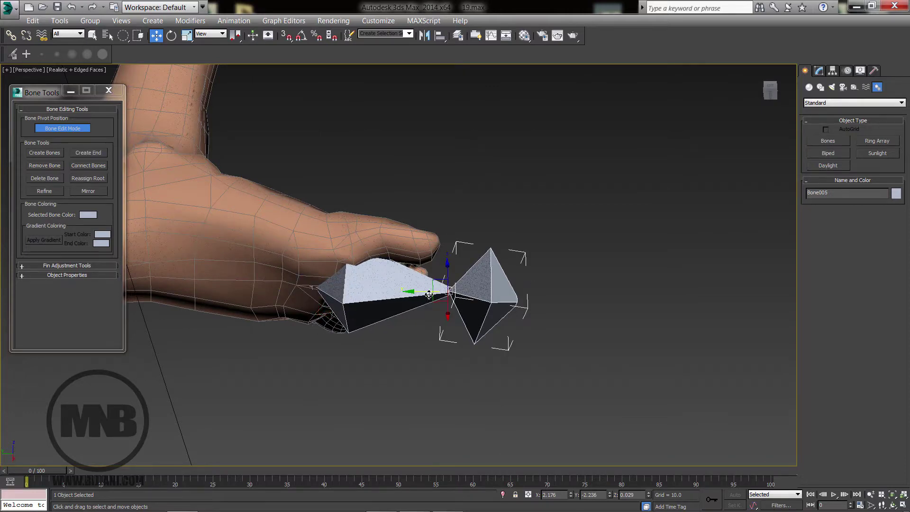
{"action": "middle_click_drag", "start_coordinate": [434, 293], "coordinate": [401, 292], "text": "alt"}
Examine how the ankle, ball and toe bones fit the foot mesh in the maximized Left view.
{"action": "key", "text": "alt+w"}
{"action": "middle_click_drag", "start_coordinate": [208, 387], "coordinate": [232, 337]}
{"action": "key", "text": "alt+w"}
{"action": "middle_click_drag", "start_coordinate": [269, 387], "coordinate": [286, 354]}
{"action": "scroll", "coordinate": [400, 350], "scroll_direction": "up", "scroll_amount": 4}
{"action": "middle_click_drag", "start_coordinate": [400, 350], "coordinate": [274, 417]}
{"action": "scroll", "coordinate": [482, 334], "scroll_direction": "up", "scroll_amount": 2}
{"action": "middle_click_drag", "start_coordinate": [482, 335], "coordinate": [407, 371]}
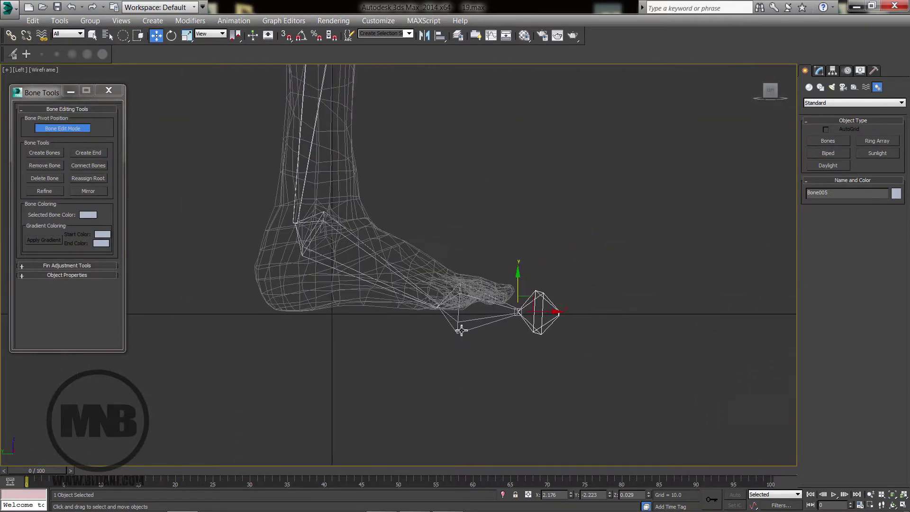
{"action": "middle_click_drag", "start_coordinate": [440, 294], "coordinate": [411, 351]}
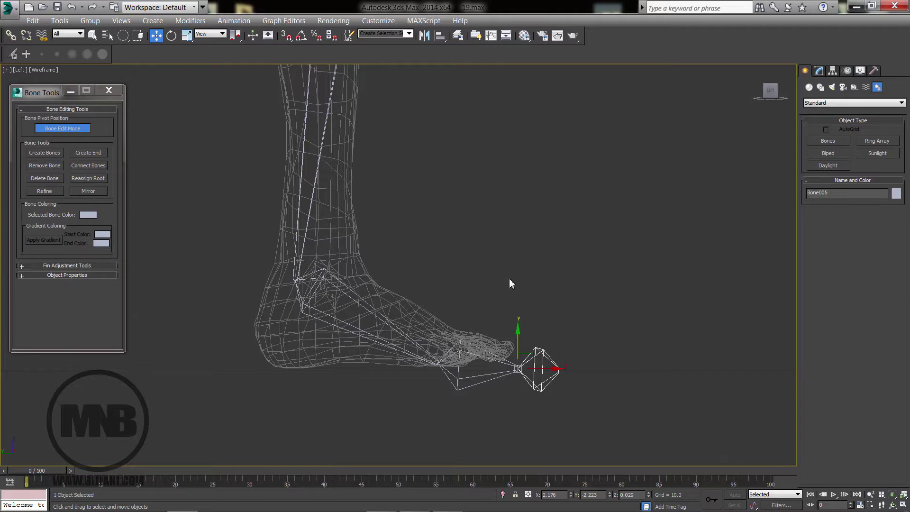
Check the foot bones and the whole leg chain from several angles in the maximized Perspective view.
{"action": "key", "text": "alt+w"}
{"action": "middle_click", "coordinate": [642, 306]}
{"action": "key", "text": "alt+w"}
{"action": "key", "text": "z"}
{"action": "middle_click_drag", "start_coordinate": [492, 276], "coordinate": [496, 281]}
{"action": "scroll", "coordinate": [499, 280], "scroll_direction": "down", "scroll_amount": 8}
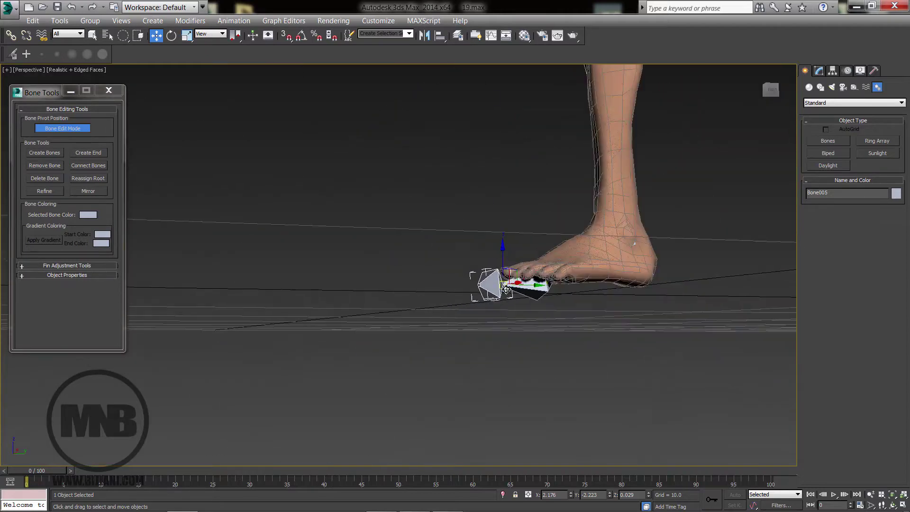
{"action": "middle_click_drag", "start_coordinate": [544, 221], "coordinate": [568, 344], "text": "alt"}
{"action": "scroll", "coordinate": [573, 193], "scroll_direction": "down", "scroll_amount": 2}
{"action": "middle_click_drag", "start_coordinate": [567, 258], "coordinate": [536, 258], "text": "alt"}
{"action": "scroll", "coordinate": [557, 256], "scroll_direction": "down", "scroll_amount": 4}
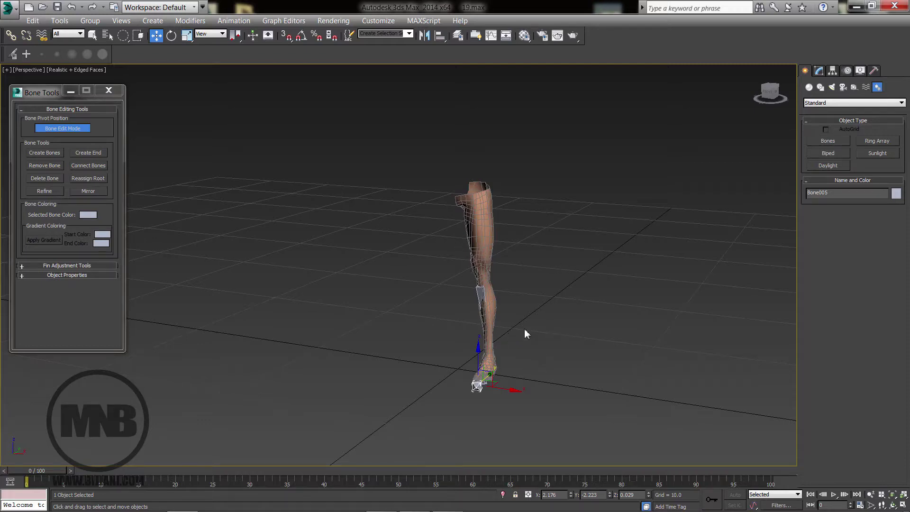
Turn off Bone Edit Mode and make the leg mesh see-through so the bones inside can be seen.
{"action": "left_click", "coordinate": [76, 132]}
{"action": "scroll", "coordinate": [494, 314], "scroll_direction": "up", "scroll_amount": 3}
{"action": "middle_click_drag", "start_coordinate": [492, 308], "coordinate": [540, 294], "text": "alt"}
{"action": "middle_click_drag", "start_coordinate": [436, 235], "coordinate": [449, 197], "text": "alt"}
{"action": "left_click", "coordinate": [449, 194]}
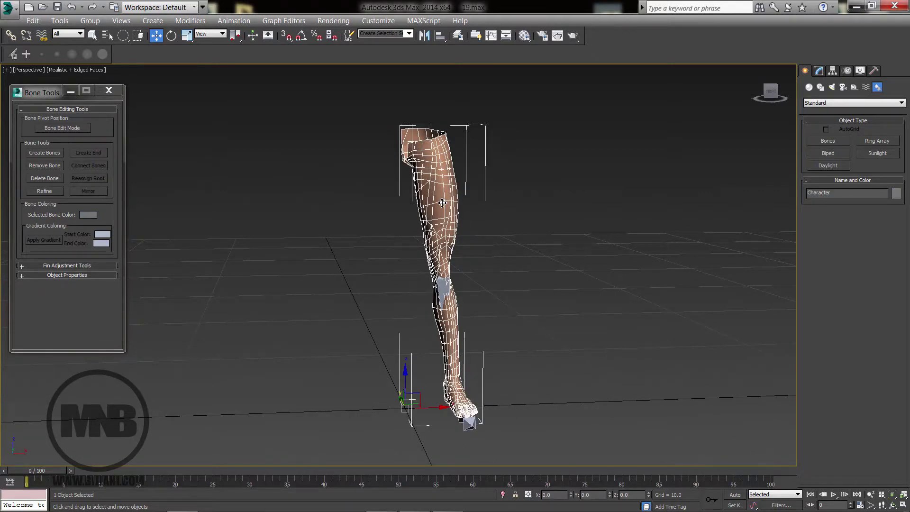
{"action": "key", "text": "alt+x"}
{"action": "scroll", "coordinate": [451, 224], "scroll_direction": "up", "scroll_amount": 3}
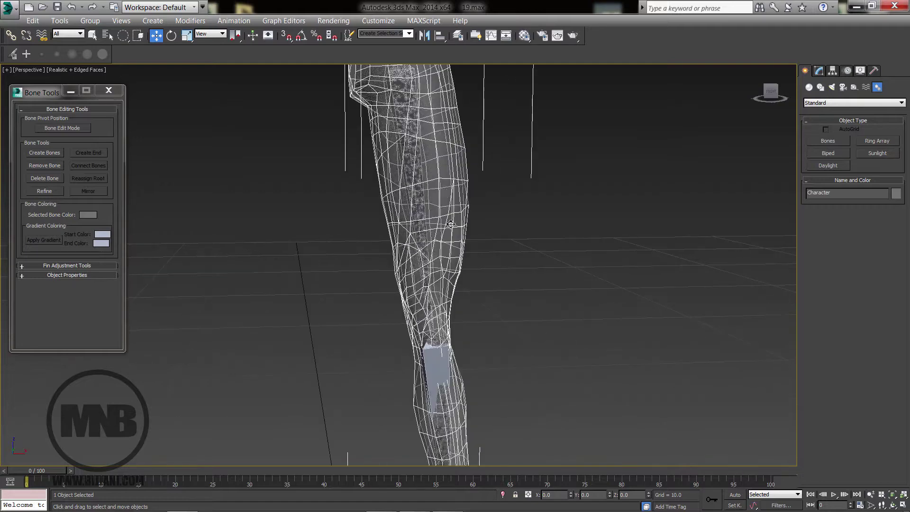
Freeze the see-through leg mesh so that only the bones can be selected.
{"action": "right_click", "coordinate": [446, 165]}
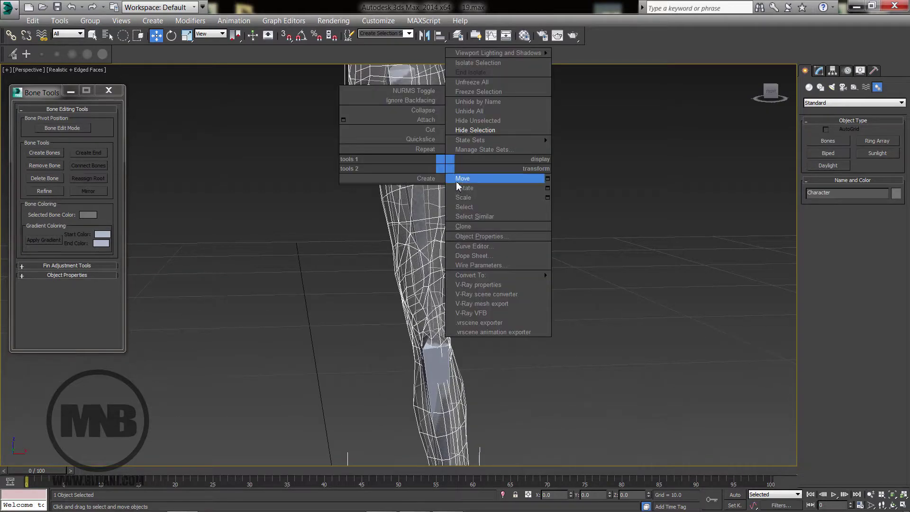
{"action": "left_click", "coordinate": [478, 91]}
{"action": "scroll", "coordinate": [485, 272], "scroll_direction": "down", "scroll_amount": 4}
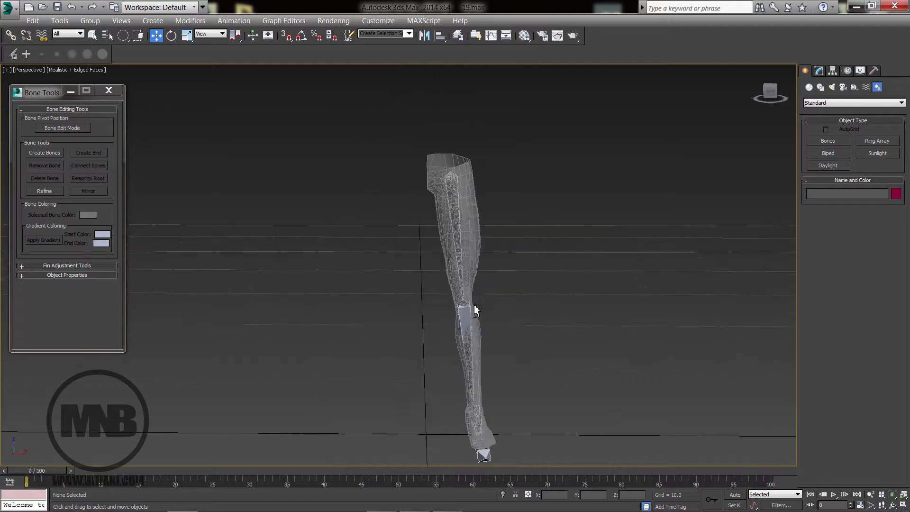
Select all five leg bones and give them a dark red object color.
{"action": "middle_click_drag", "start_coordinate": [473, 309], "coordinate": [456, 223], "text": "alt"}
{"action": "middle_click_drag", "start_coordinate": [484, 141], "coordinate": [483, 152]}
{"action": "scroll", "coordinate": [484, 148], "scroll_direction": "up", "scroll_amount": 2}
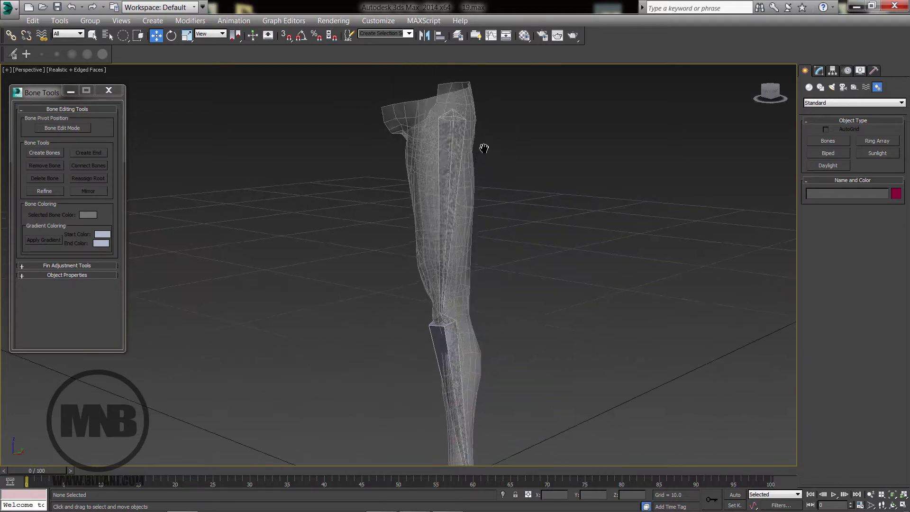
{"action": "scroll", "coordinate": [484, 147], "scroll_direction": "down", "scroll_amount": 4}
{"action": "left_click_drag", "start_coordinate": [556, 104], "coordinate": [425, 374]}
{"action": "scroll", "coordinate": [566, 196], "scroll_direction": "up", "scroll_amount": 3}
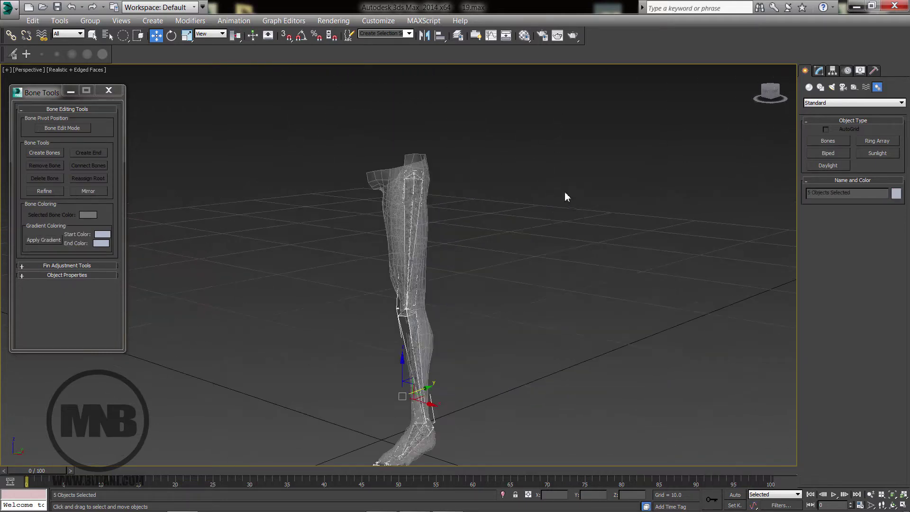
{"action": "left_click", "coordinate": [896, 194]}
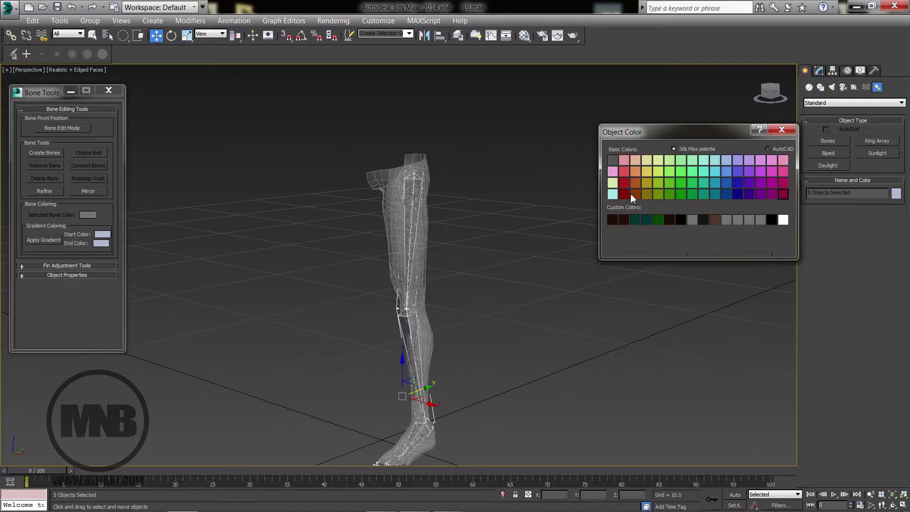
{"action": "key", "text": "Return"}
{"action": "left_click", "coordinate": [521, 290]}
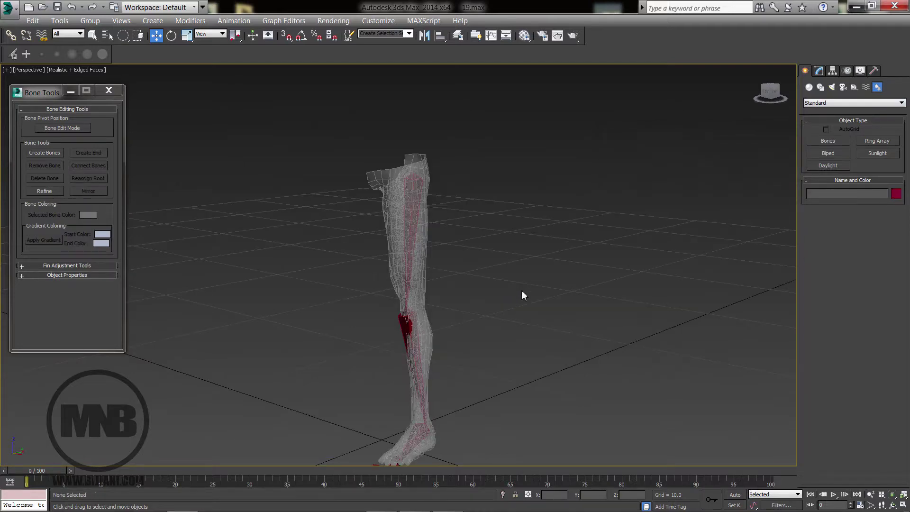
{"action": "middle_click_drag", "start_coordinate": [521, 287], "coordinate": [483, 231]}
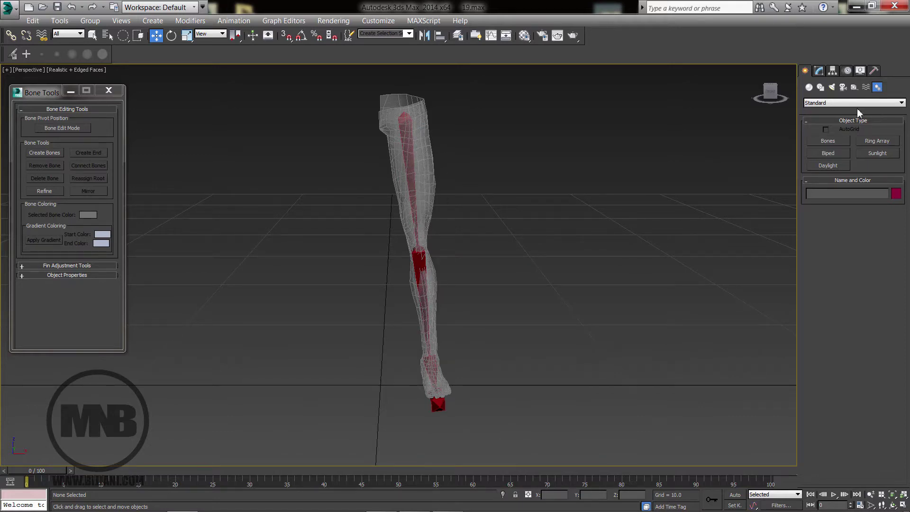
Create a trial Biped skeleton beside the leg and delete it again.
{"action": "left_click", "coordinate": [826, 156]}
{"action": "left_click_drag", "start_coordinate": [605, 392], "coordinate": [639, 183]}
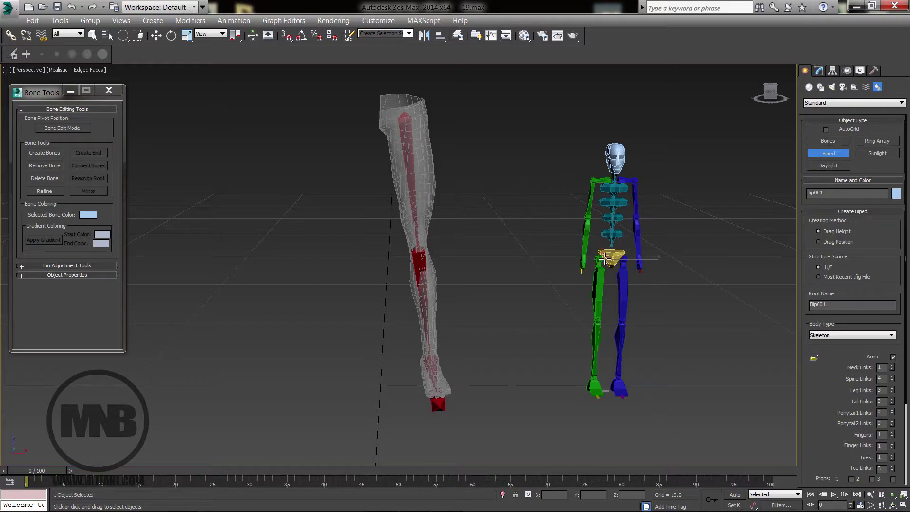
{"action": "key", "text": "Delete"}
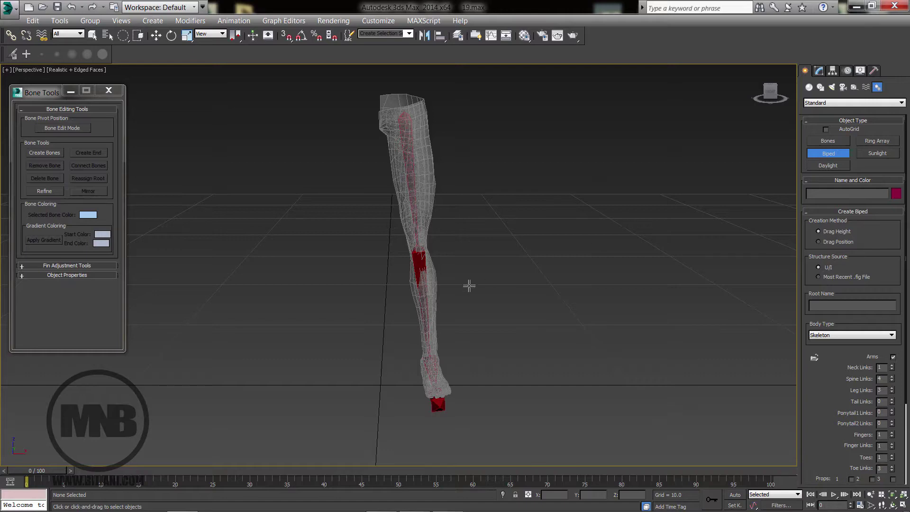
Select the thigh bone and rename it Bn_L_Leg01.
{"action": "middle_click_drag", "start_coordinate": [469, 285], "coordinate": [437, 175], "text": "alt"}
{"action": "scroll", "coordinate": [431, 279], "scroll_direction": "up", "scroll_amount": 2}
{"action": "scroll", "coordinate": [437, 210], "scroll_direction": "down", "scroll_amount": 3}
{"action": "mouse_move", "coordinate": [437, 175]}
{"action": "middle_mouse_down"}
{"action": "mouse_move", "coordinate": [434, 236]}
{"action": "mouse_move", "coordinate": [442, 186]}
{"action": "middle_mouse_up"}
{"action": "key", "text": "w"}
{"action": "left_click", "coordinate": [423, 183]}
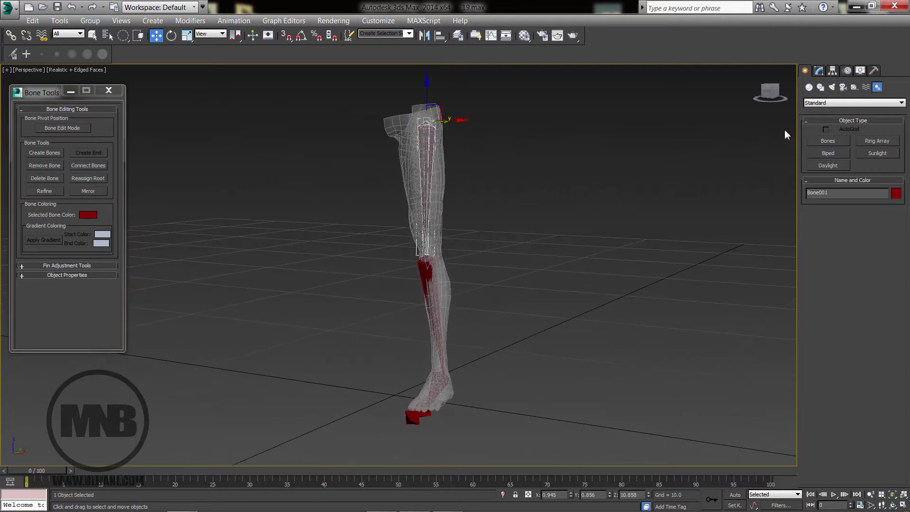
{"action": "left_click", "coordinate": [819, 71]}
{"action": "left_click", "coordinate": [839, 86]}
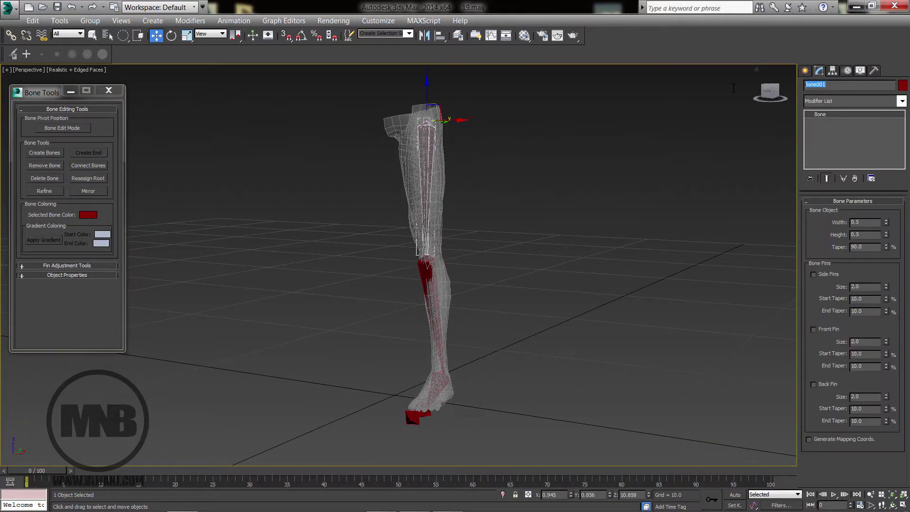
{"action": "type", "text": "B"}
{"action": "type", "text": "Th"}
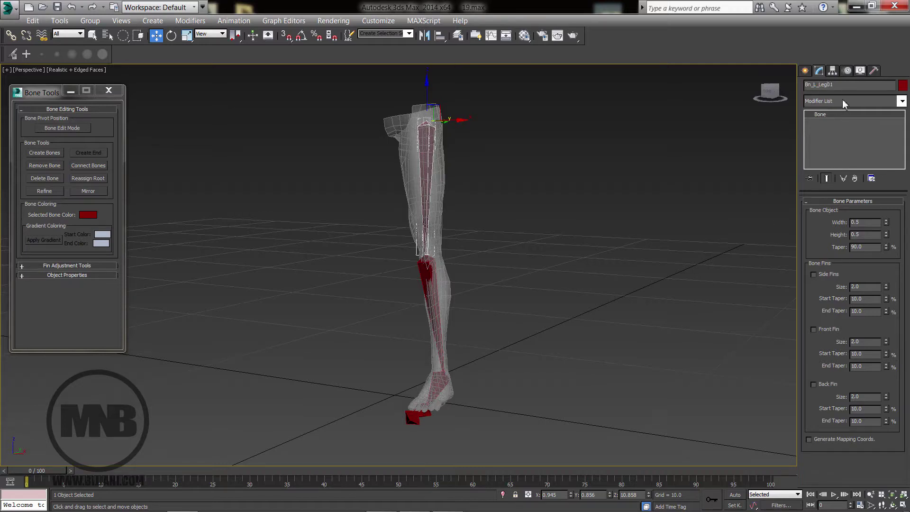
Select only the shin bone and rename it Bn_L_Leg02.
{"action": "left_click_drag", "start_coordinate": [467, 293], "coordinate": [401, 295]}
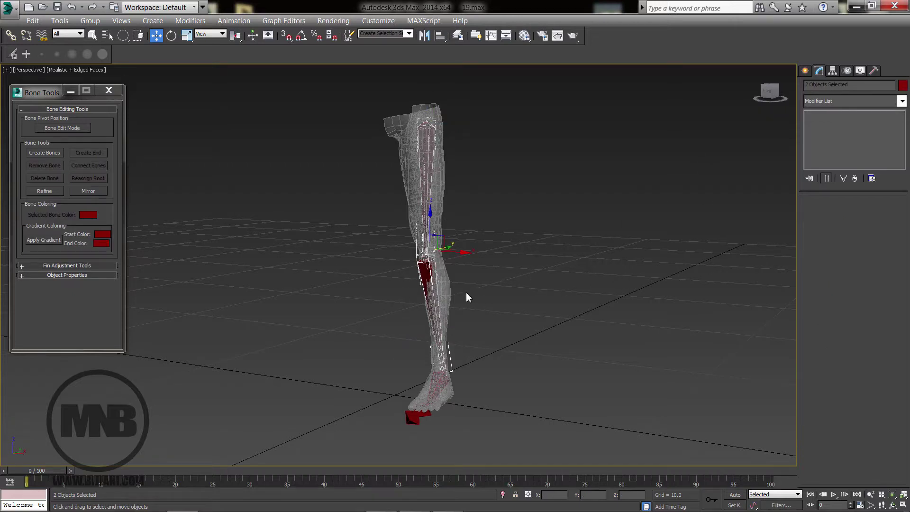
{"action": "left_click", "coordinate": [441, 287]}
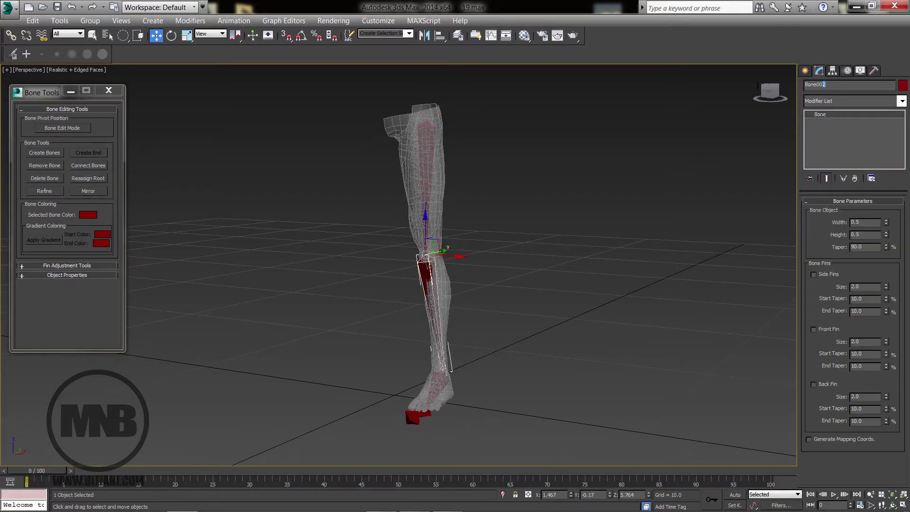
{"action": "left_click_drag", "start_coordinate": [758, 85], "coordinate": [752, 88]}
{"action": "type", "text": "Bn_L_Leg01"}
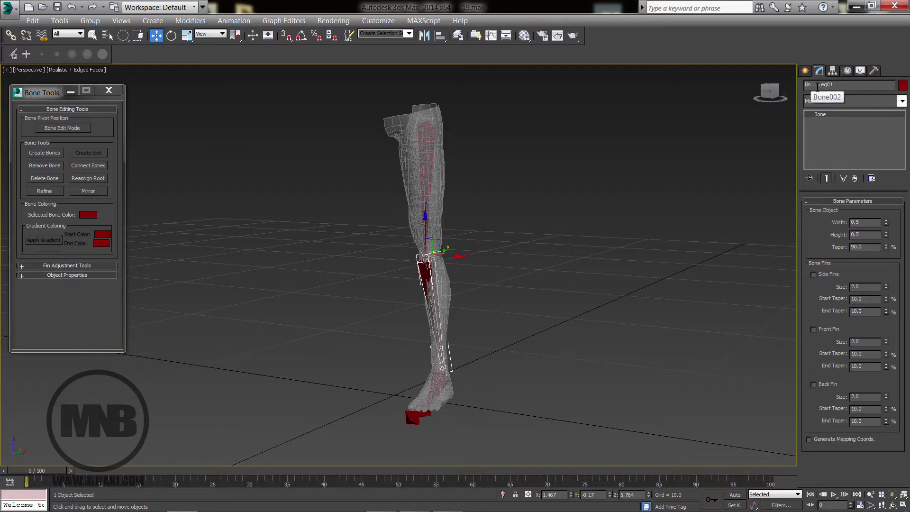
{"action": "left_click_drag", "start_coordinate": [829, 84], "coordinate": [837, 86]}
{"action": "type", "text": "2"}
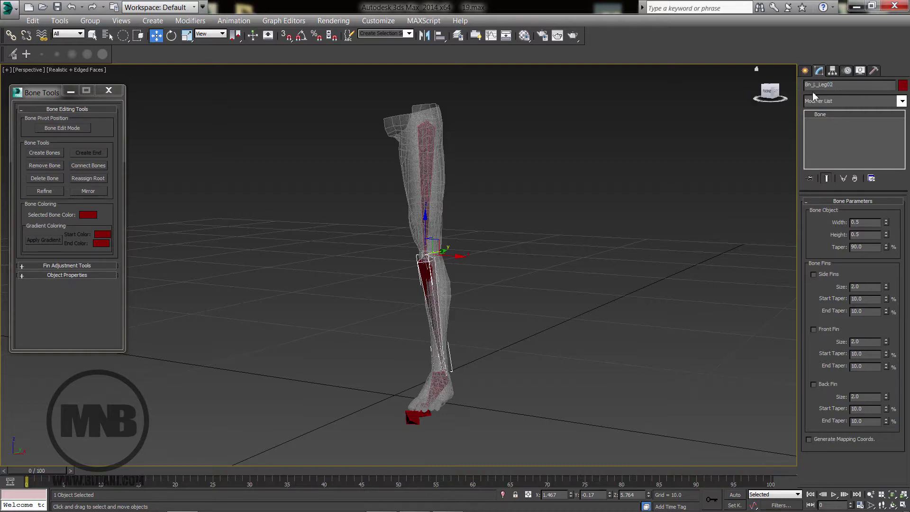
Rename the foot bone between ankle and ball as Bn_L_Leg03, reusing the name copied from the shin bone.
{"action": "left_click", "coordinate": [433, 382]}
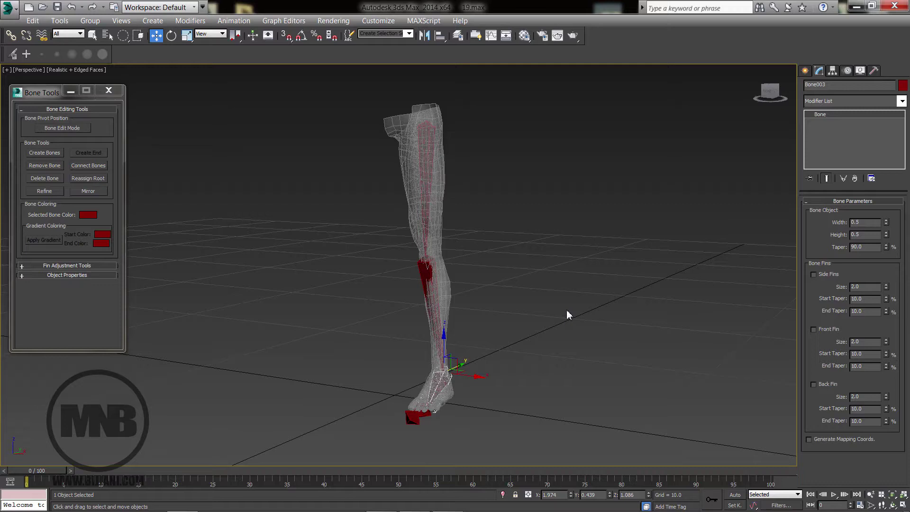
{"action": "double_click", "coordinate": [840, 89]}
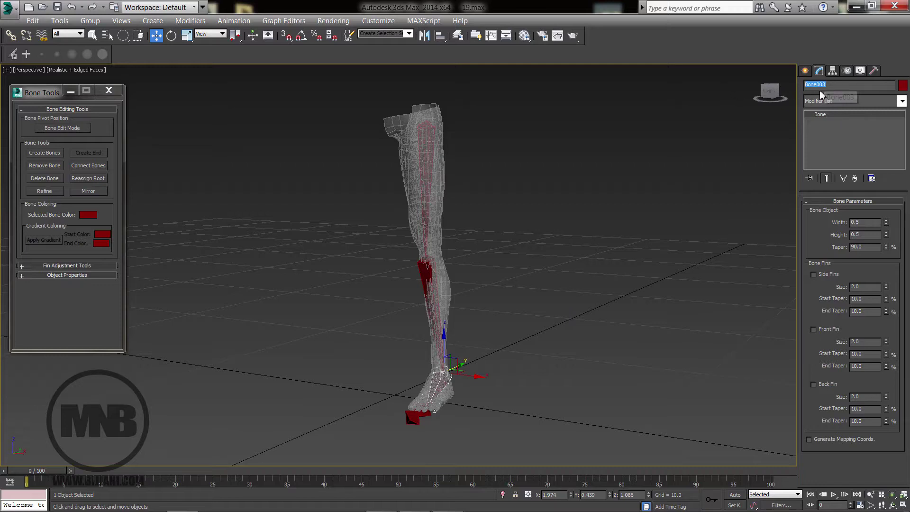
{"action": "left_click", "coordinate": [422, 269]}
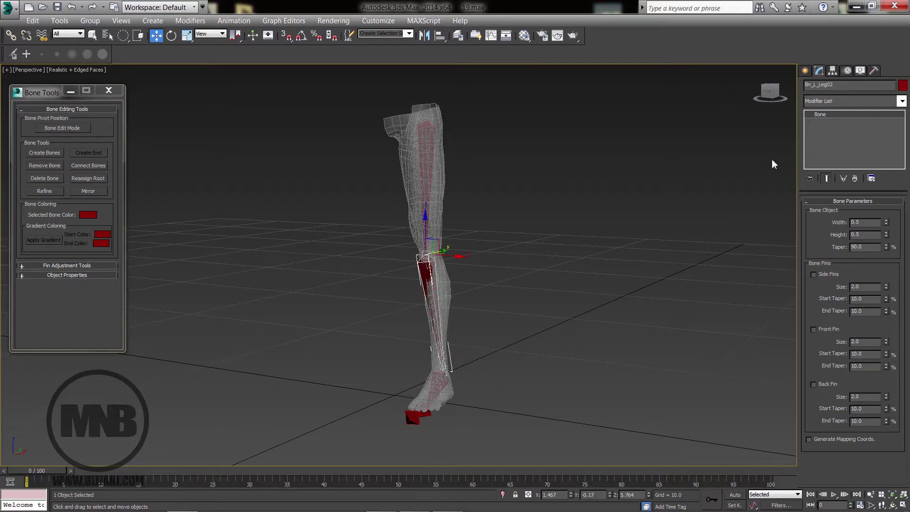
{"action": "double_click", "coordinate": [838, 89]}
{"action": "key", "text": "ctrl+c"}
{"action": "left_click", "coordinate": [439, 386]}
{"action": "key", "text": "q"}
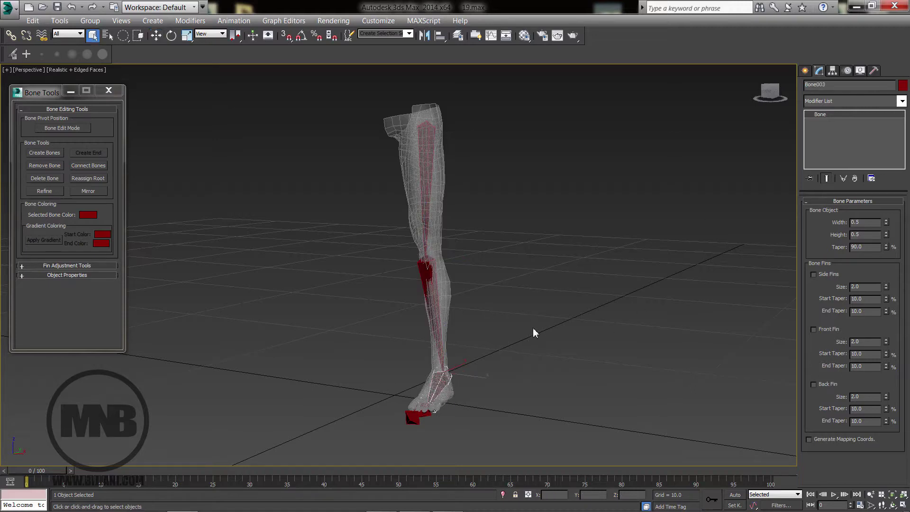
{"action": "key", "text": "q"}
{"action": "double_click", "coordinate": [834, 85]}
{"action": "key", "text": "ctrl+v"}
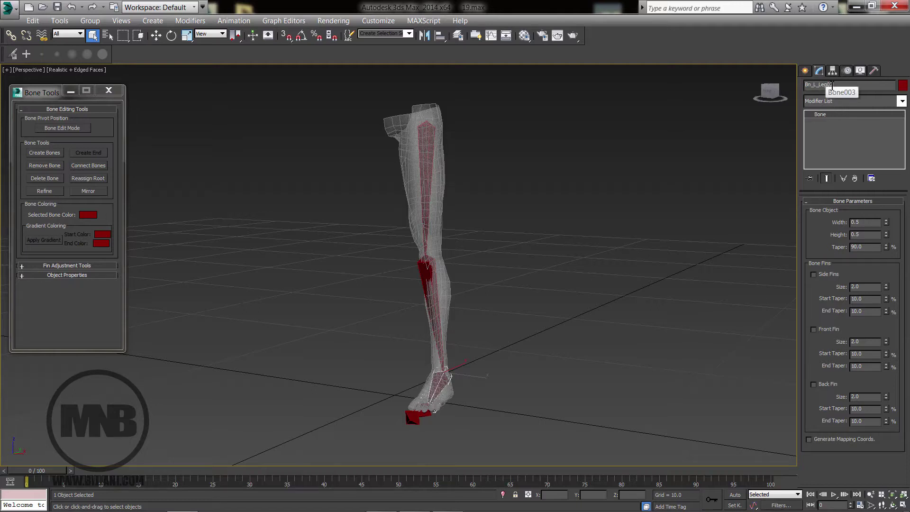
{"action": "key", "text": "BackSpace"}
{"action": "type", "text": "3"}
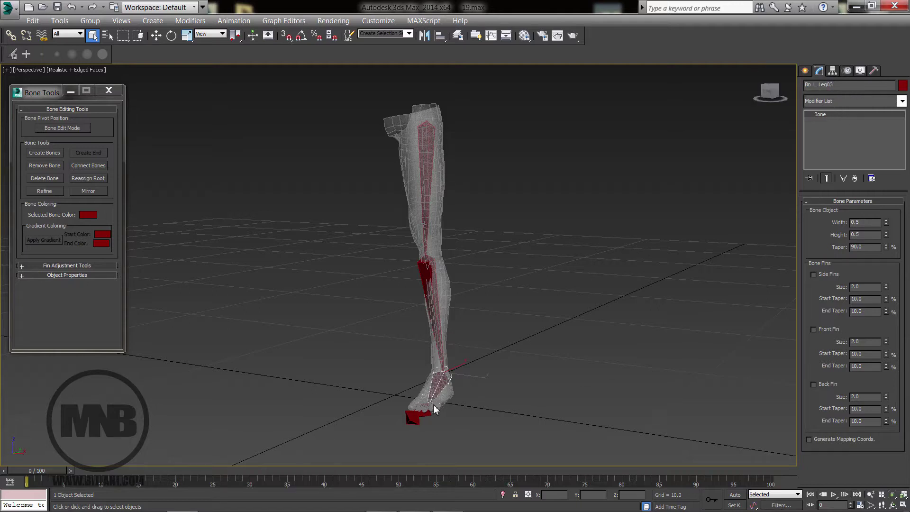
Rename the toe bone at the ball of the foot as Bn_L_Leg04, reusing the copied bone name.
{"action": "left_click", "coordinate": [426, 411]}
{"action": "double_click", "coordinate": [833, 85]}
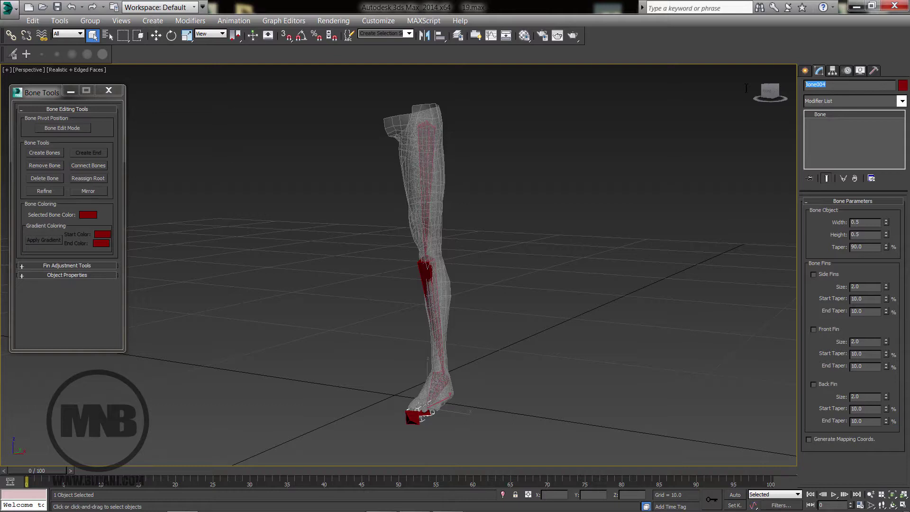
{"action": "key", "text": "ctrl+v"}
{"action": "key", "text": "BackSpace"}
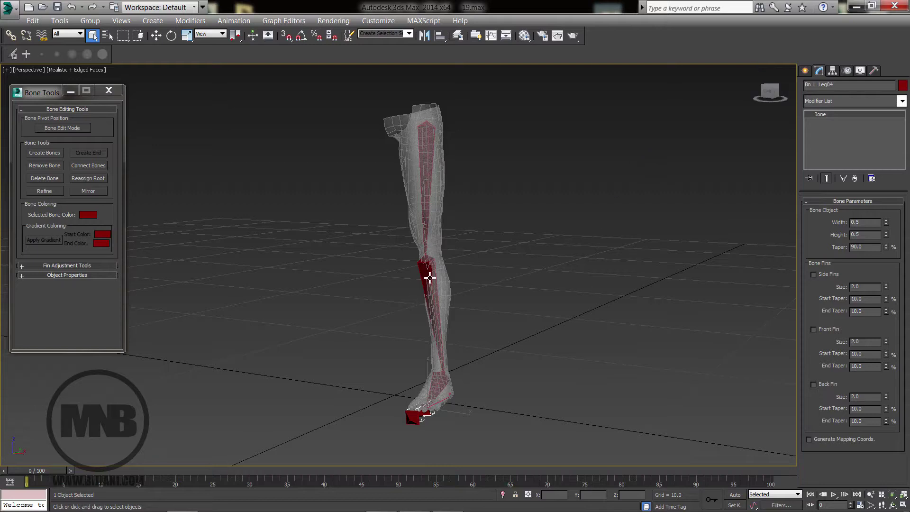
Select the thigh, shin, foot and toe bones one after another to check their names.
{"action": "left_click", "coordinate": [428, 198]}
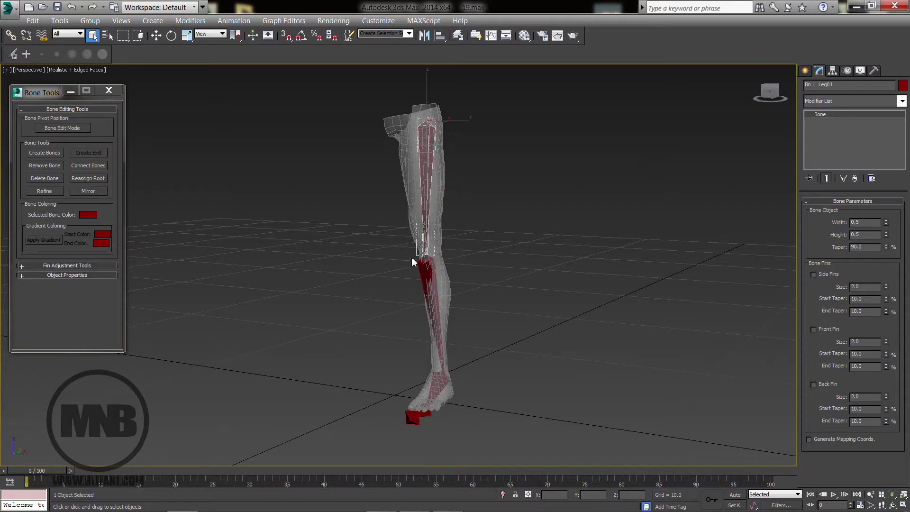
{"action": "left_click", "coordinate": [424, 272]}
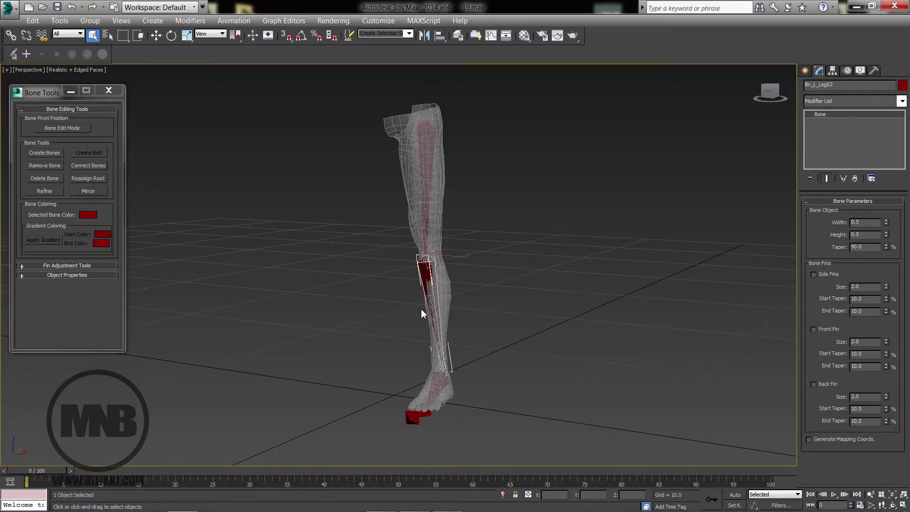
{"action": "left_click", "coordinate": [438, 384]}
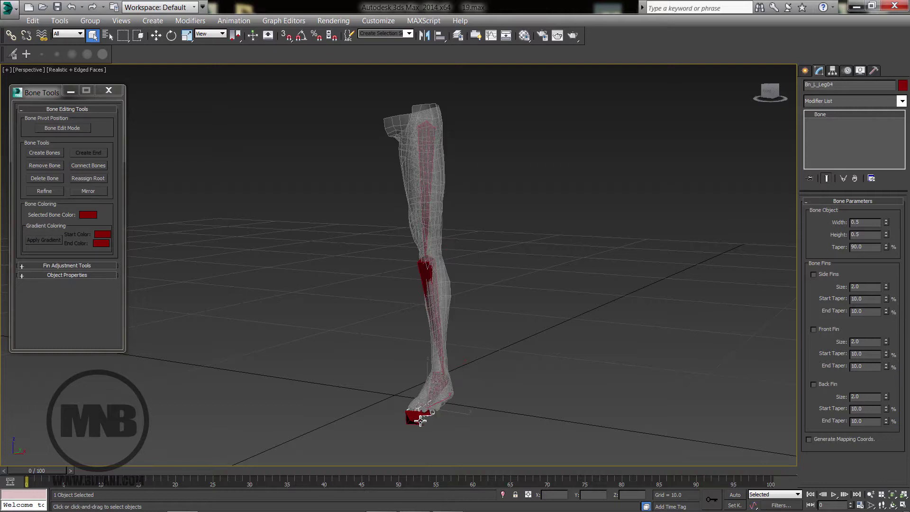
{"action": "left_click", "coordinate": [425, 414]}
Rename the small end bone at the toe tip as Effector_L_Leg.
{"action": "left_click", "coordinate": [825, 84]}
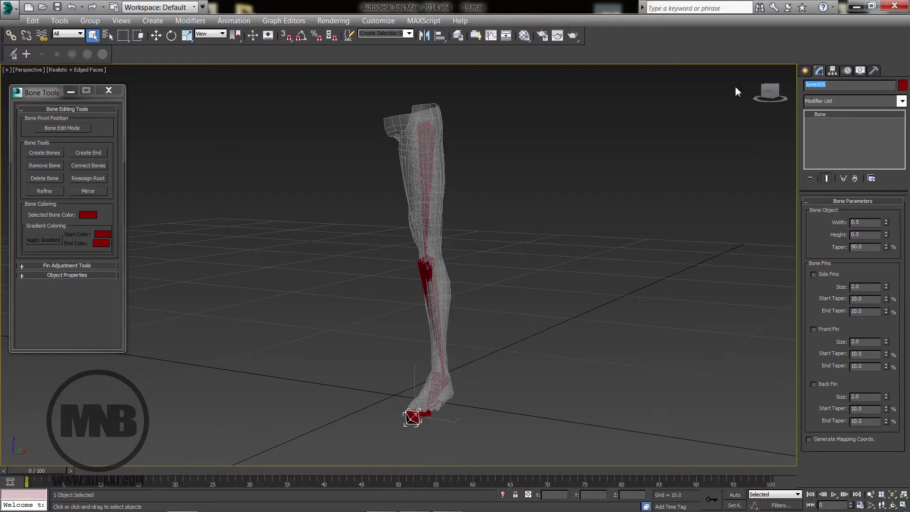
{"action": "type", "text": "Nn_Ef"}
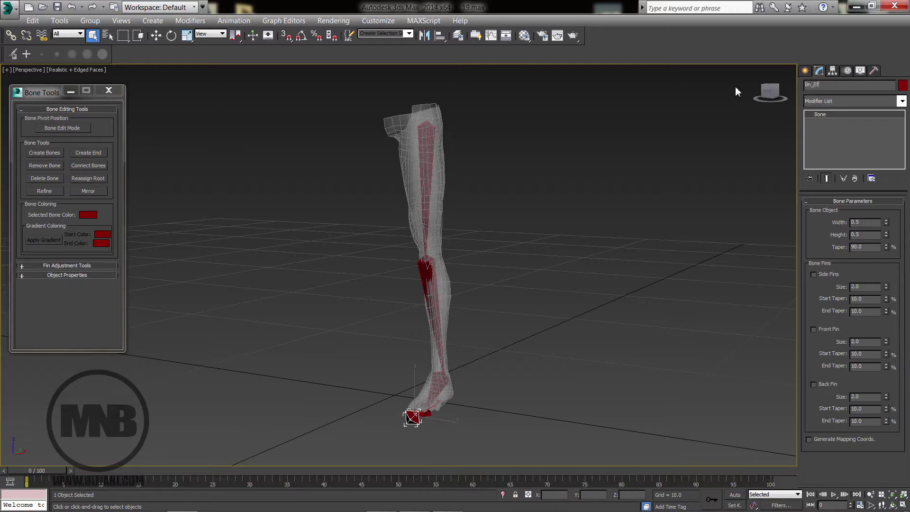
{"action": "type", "text": "fec"}
{"action": "key", "text": "BackSpace"}
{"action": "key", "text": "BackSpace"}
{"action": "key", "text": "BackSpace"}
{"action": "key", "text": "BackSpace"}
{"action": "key", "text": "BackSpace"}
{"action": "key", "text": "BackSpace"}
{"action": "key", "text": "BackSpace"}
{"action": "key", "text": "BackSpace"}
{"action": "type", "text": "Effector_L_Leg"}
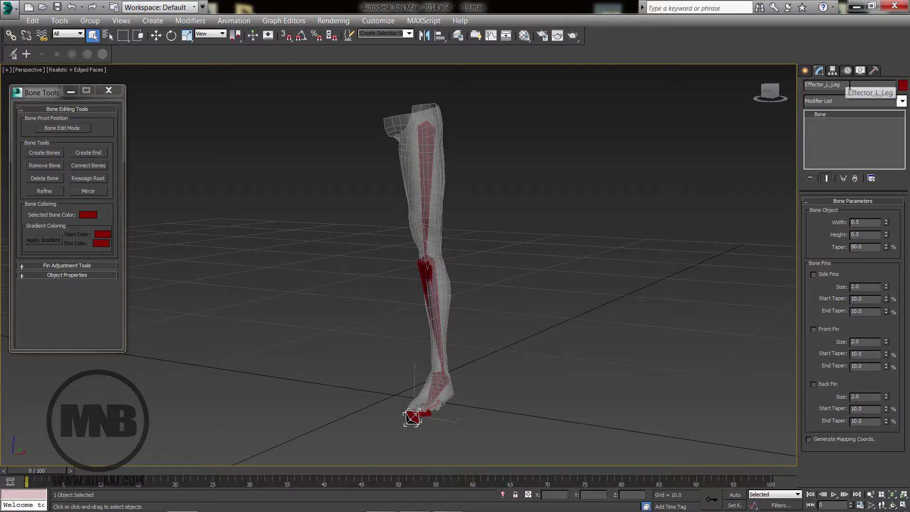
Select the thigh bone, enable its side fins and set their size to 0.6.
{"action": "middle_click_drag", "start_coordinate": [526, 274], "coordinate": [458, 258], "text": "alt"}
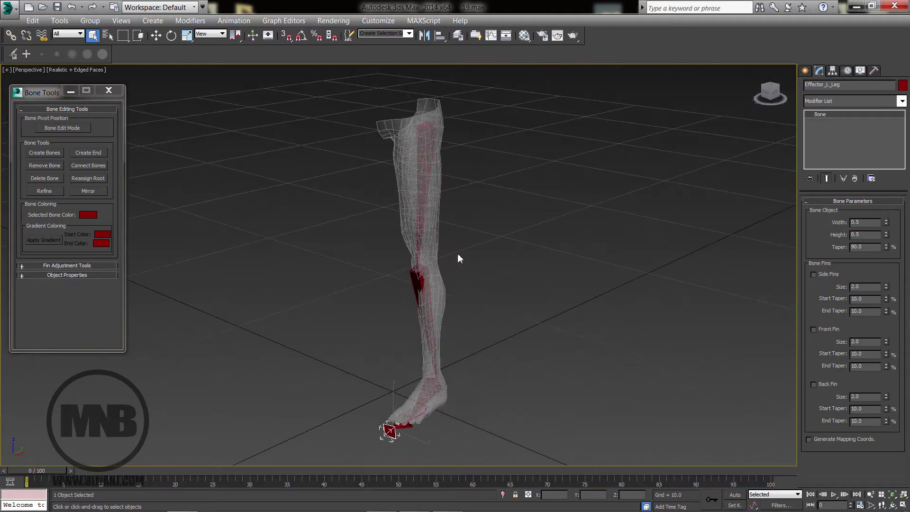
{"action": "scroll", "coordinate": [419, 213], "scroll_direction": "up", "scroll_amount": 5}
{"action": "left_click", "coordinate": [419, 182]}
{"action": "scroll", "coordinate": [463, 269], "scroll_direction": "up", "scroll_amount": 4}
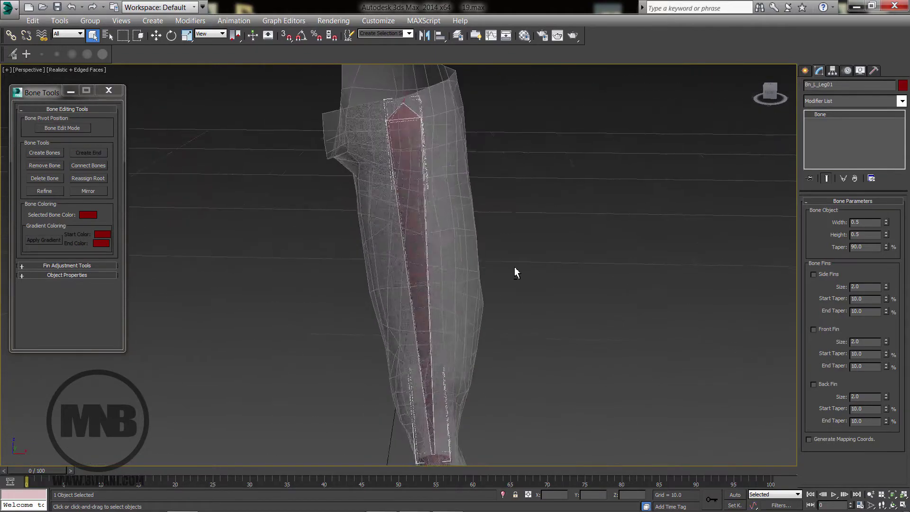
{"action": "middle_click_drag", "start_coordinate": [516, 266], "coordinate": [507, 262], "text": "alt"}
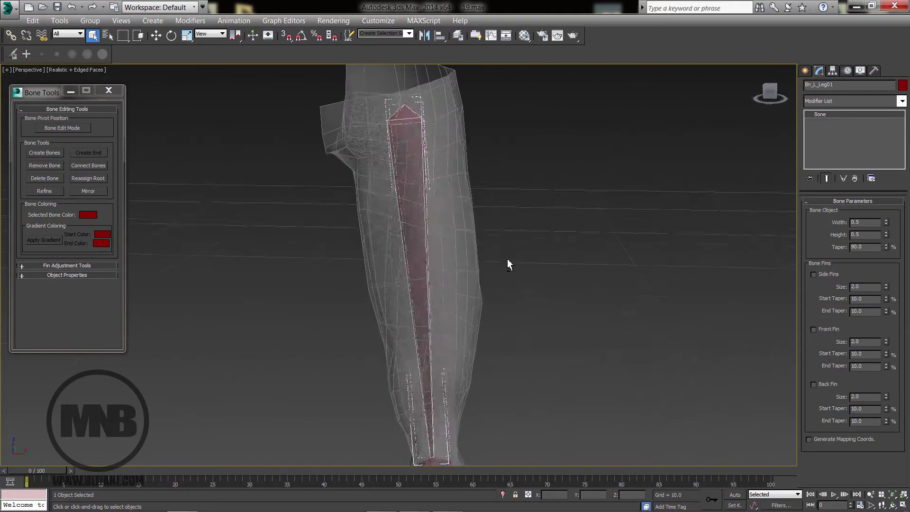
{"action": "left_click", "coordinate": [52, 265]}
{"action": "middle_click_drag", "start_coordinate": [492, 286], "coordinate": [478, 291], "text": "alt"}
{"action": "left_click", "coordinate": [814, 274]}
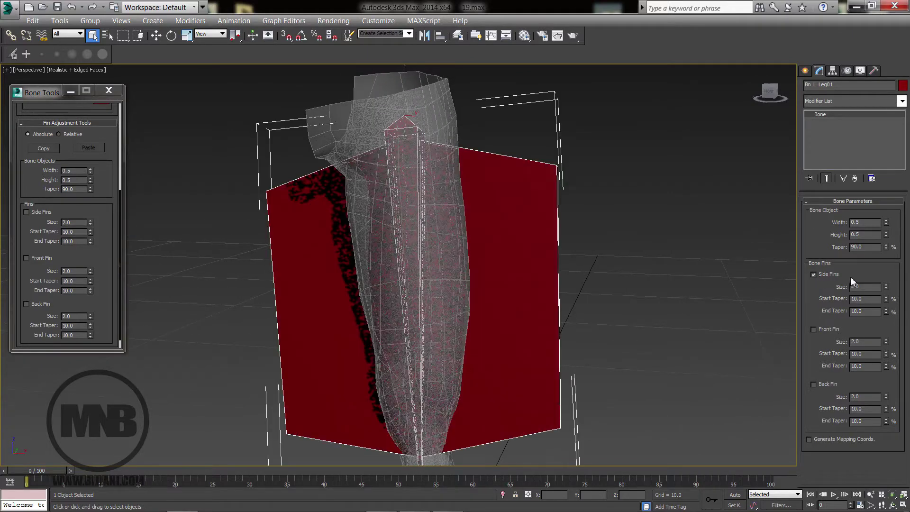
{"action": "left_click_drag", "start_coordinate": [885, 286], "coordinate": [881, 326]}
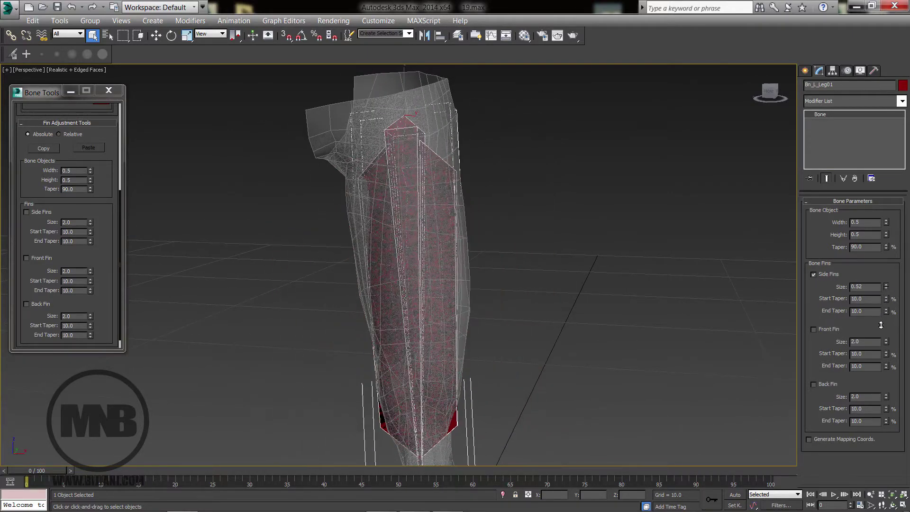
Enable the thigh bone's front fin with size 1.18, start taper 2.1 and end taper 48.5.
{"action": "middle_click_drag", "start_coordinate": [715, 321], "coordinate": [604, 294], "text": "alt"}
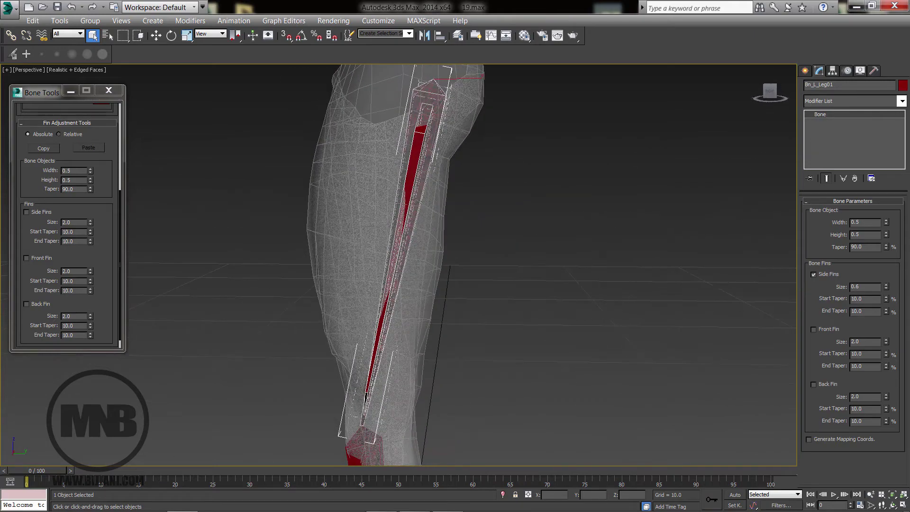
{"action": "left_click", "coordinate": [827, 330]}
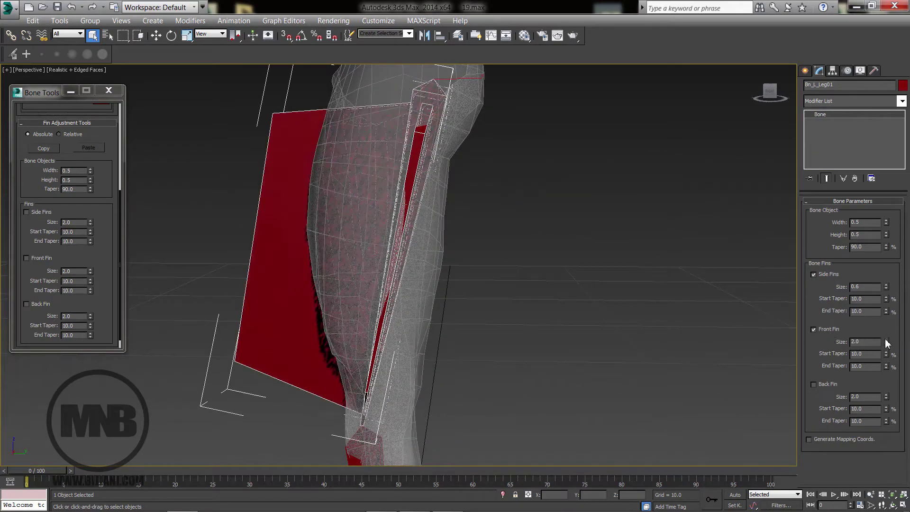
{"action": "left_click_drag", "start_coordinate": [887, 343], "coordinate": [895, 189]}
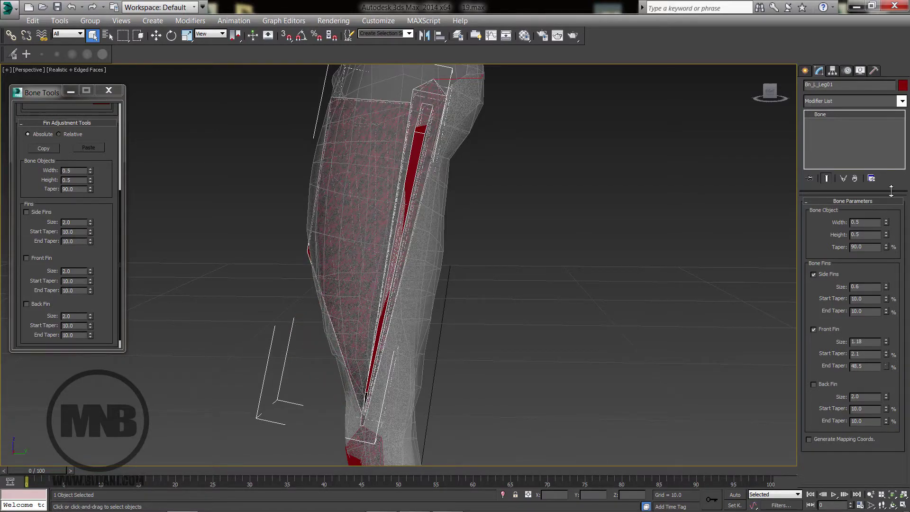
Enable the thigh bone's back fin and adjust its size and start taper to fit the leg mesh.
{"action": "scroll", "coordinate": [498, 229], "scroll_direction": "down", "scroll_amount": 2}
{"action": "middle_click_drag", "start_coordinate": [499, 224], "coordinate": [515, 238], "text": "alt"}
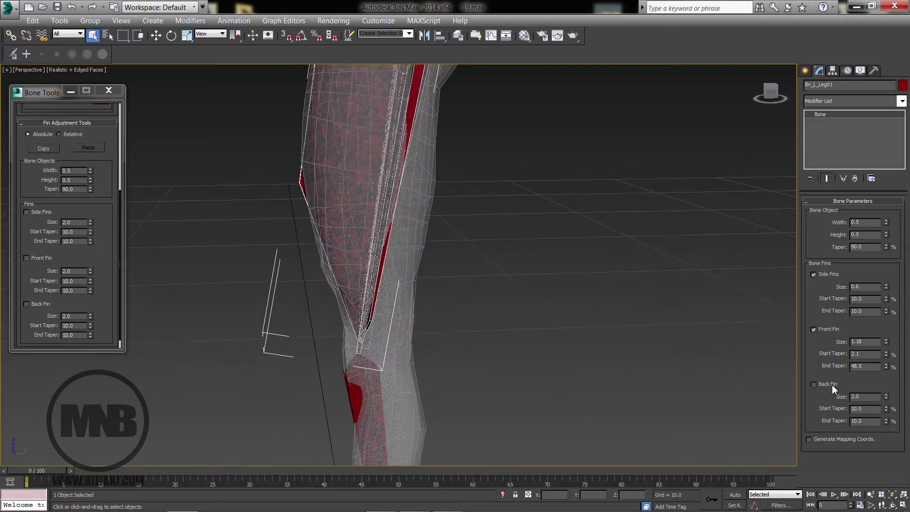
{"action": "left_click", "coordinate": [814, 385]}
{"action": "left_click_drag", "start_coordinate": [886, 397], "coordinate": [880, 459]}
{"action": "left_click_drag", "start_coordinate": [886, 410], "coordinate": [887, 392]}
Select the shin bone, enable its side fins and set their size to 0.2.
{"action": "scroll", "coordinate": [449, 281], "scroll_direction": "down", "scroll_amount": 3}
{"action": "middle_click_drag", "start_coordinate": [449, 281], "coordinate": [531, 270], "text": "alt"}
{"action": "left_click", "coordinate": [426, 275]}
{"action": "middle_click_drag", "start_coordinate": [425, 275], "coordinate": [459, 301], "text": "alt"}
{"action": "scroll", "coordinate": [459, 300], "scroll_direction": "up", "scroll_amount": 3}
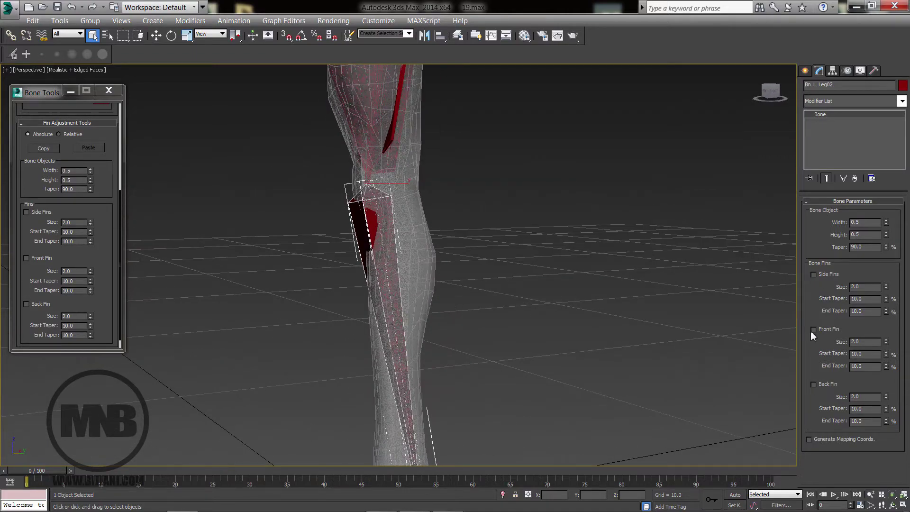
{"action": "left_click", "coordinate": [813, 274]}
{"action": "middle_click_drag", "start_coordinate": [516, 309], "coordinate": [566, 306], "text": "alt"}
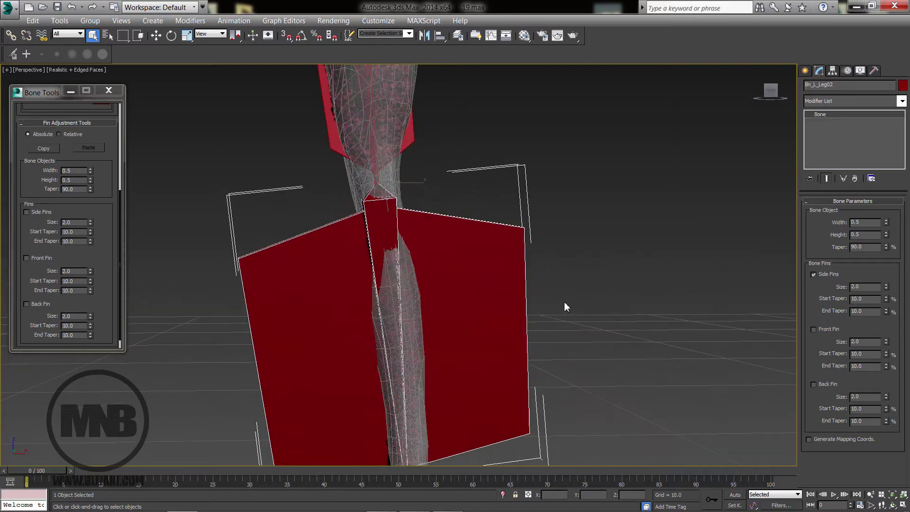
{"action": "left_click_drag", "start_coordinate": [886, 287], "coordinate": [873, 332]}
Enable the shin bone's back fin and set its size to 0.28.
{"action": "middle_click_drag", "start_coordinate": [564, 326], "coordinate": [598, 323], "text": "alt"}
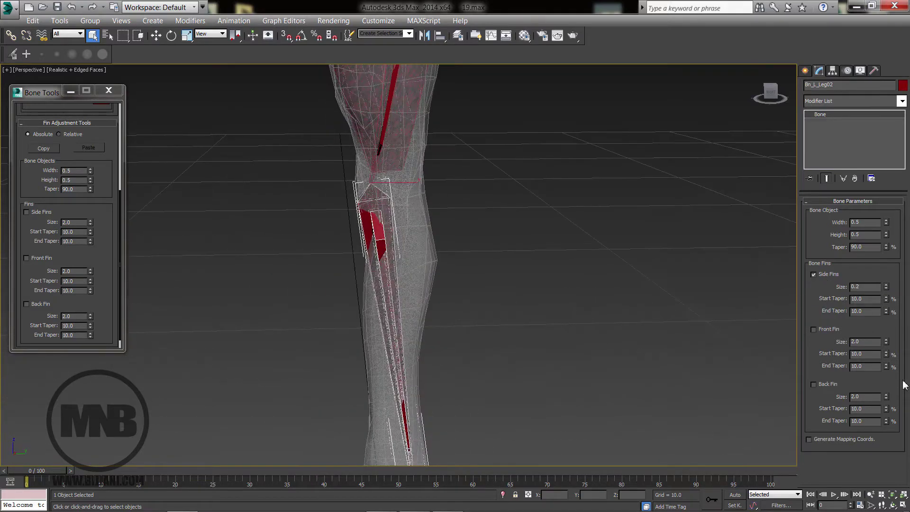
{"action": "left_click", "coordinate": [829, 385]}
{"action": "middle_click_drag", "start_coordinate": [737, 401], "coordinate": [729, 333]}
{"action": "left_click_drag", "start_coordinate": [886, 400], "coordinate": [880, 438]}
Enable the shin bone's front fin and adjust it to fit the lower leg mesh.
{"action": "middle_click_drag", "start_coordinate": [429, 330], "coordinate": [467, 332], "text": "alt"}
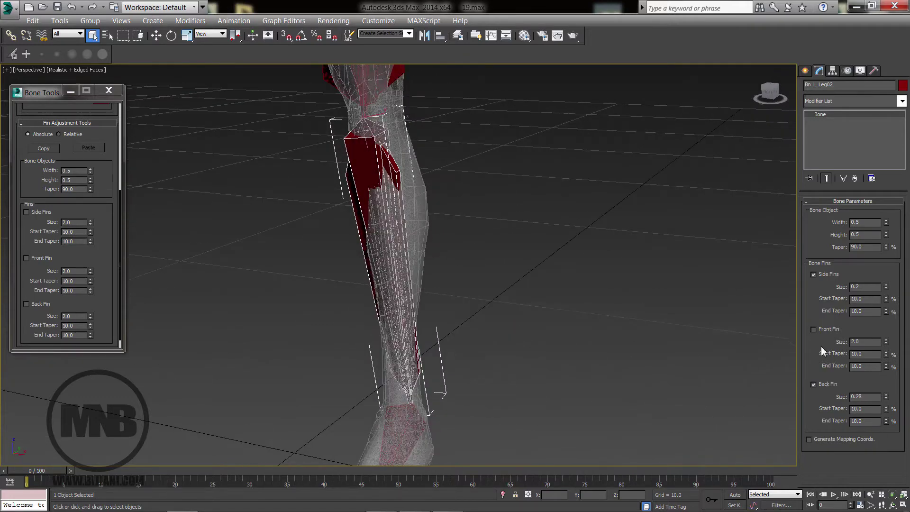
{"action": "left_click", "coordinate": [821, 328]}
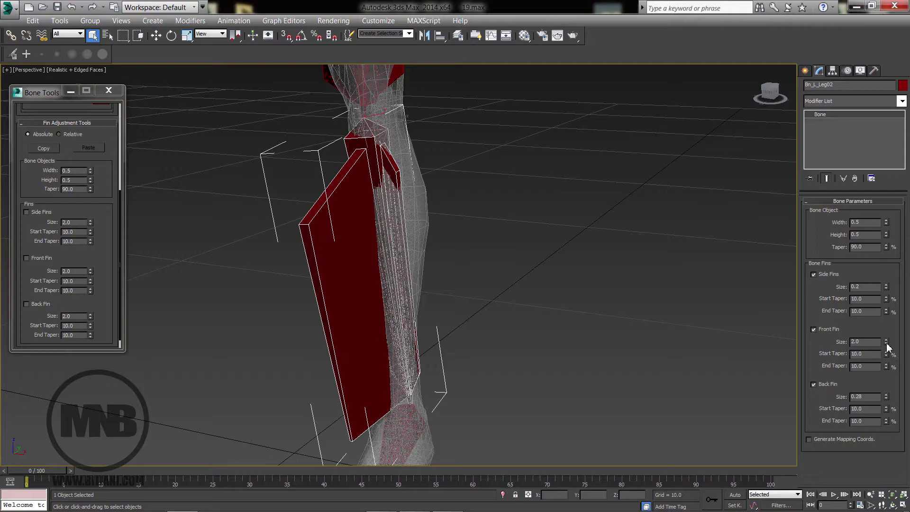
{"action": "left_click_drag", "start_coordinate": [886, 342], "coordinate": [789, 84]}
Select the foot bone between ankle and ball, enable its side fins and set their size to 0.18.
{"action": "middle_click_drag", "start_coordinate": [527, 290], "coordinate": [488, 199], "text": "alt"}
{"action": "scroll", "coordinate": [431, 285], "scroll_direction": "up", "scroll_amount": 3}
{"action": "left_click", "coordinate": [415, 286]}
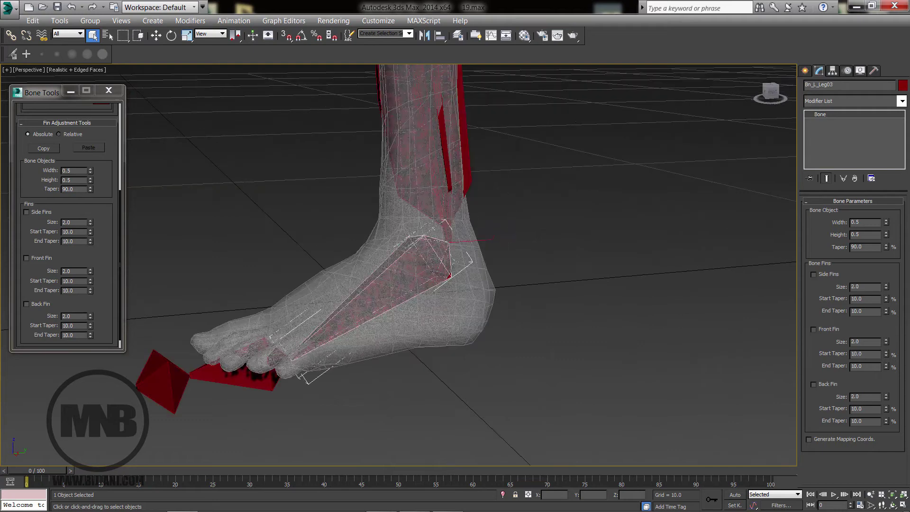
{"action": "left_click", "coordinate": [818, 275]}
{"action": "middle_click_drag", "start_coordinate": [690, 322], "coordinate": [645, 365], "text": "alt"}
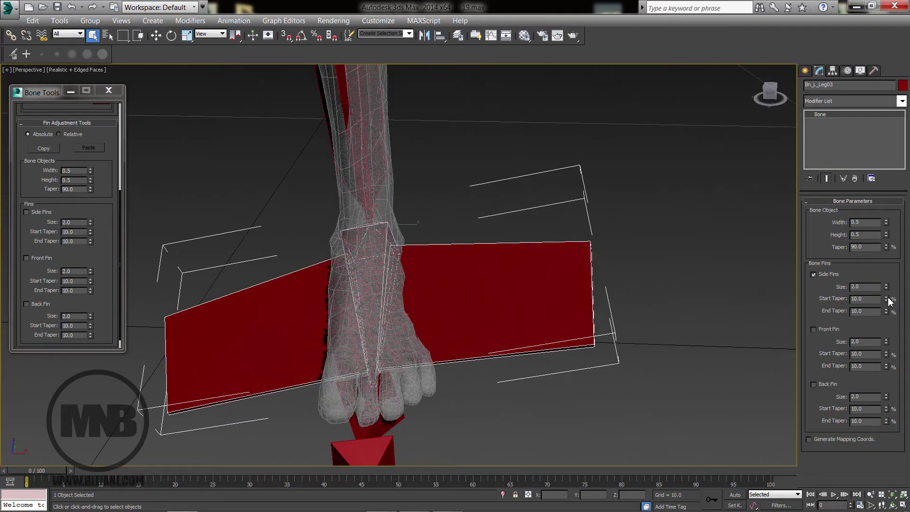
{"action": "left_click_drag", "start_coordinate": [886, 287], "coordinate": [884, 332]}
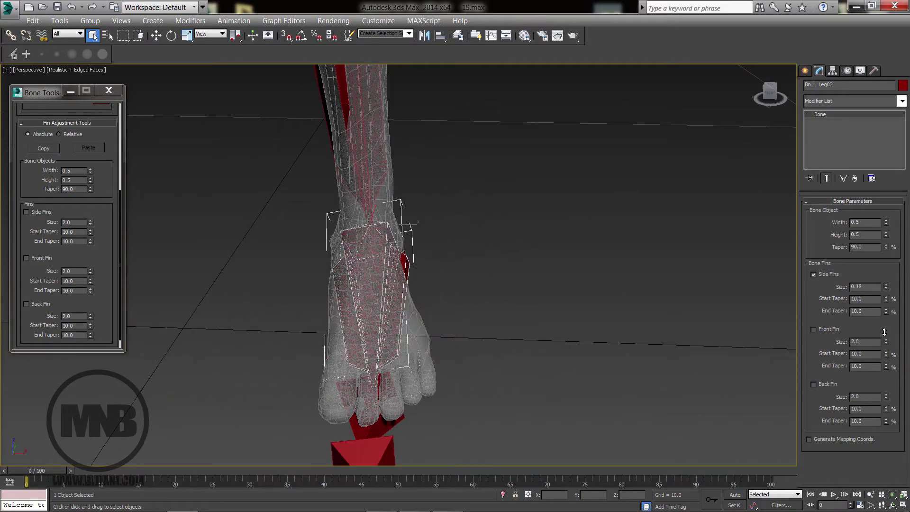
Enable the foot bone's front fin and set its size to 0.32.
{"action": "middle_click_drag", "start_coordinate": [777, 343], "coordinate": [742, 348], "text": "alt"}
{"action": "left_click", "coordinate": [827, 327]}
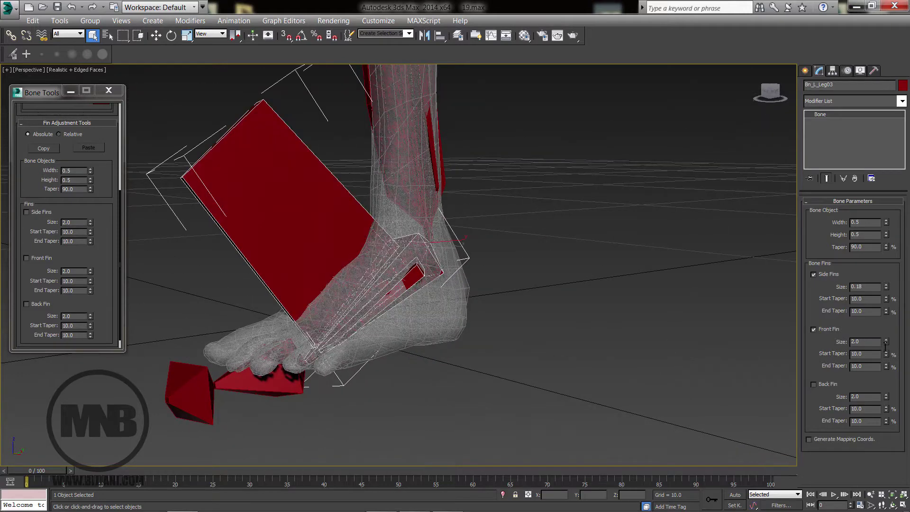
{"action": "left_click_drag", "start_coordinate": [886, 342], "coordinate": [896, 464]}
Enable the foot bone's back fin with size 0.35, start taper -6.2 and end taper 44.4.
{"action": "left_click", "coordinate": [813, 384]}
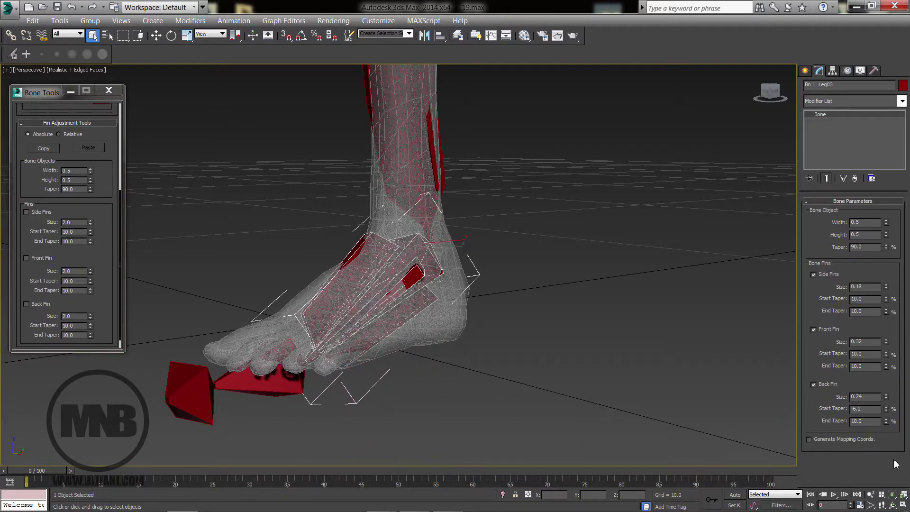
{"action": "left_click_drag", "start_coordinate": [885, 422], "coordinate": [852, 260]}
{"action": "left_click_drag", "start_coordinate": [886, 395], "coordinate": [886, 392]}
Select the toe bone, enable its side fins and set their size to 0.12.
{"action": "middle_click_drag", "start_coordinate": [341, 374], "coordinate": [437, 378], "text": "alt"}
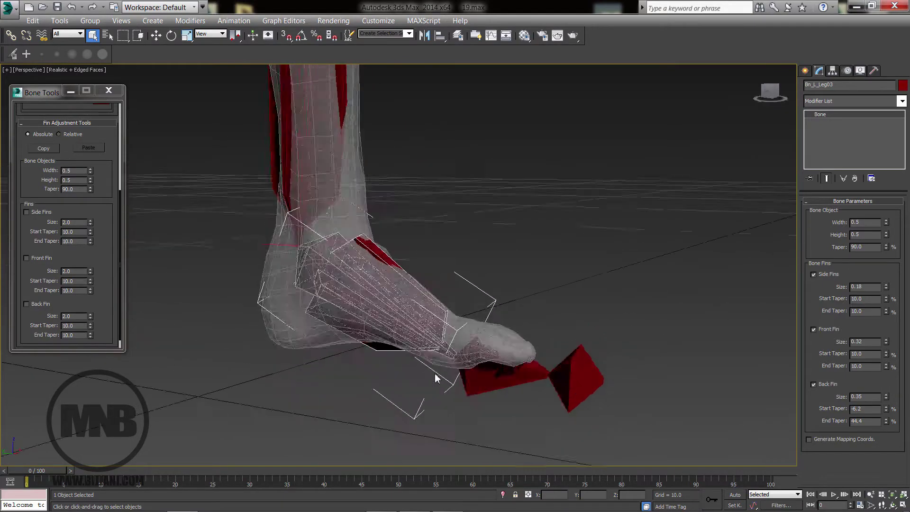
{"action": "left_click", "coordinate": [474, 407]}
{"action": "middle_click_drag", "start_coordinate": [475, 407], "coordinate": [444, 356]}
{"action": "left_click", "coordinate": [825, 276]}
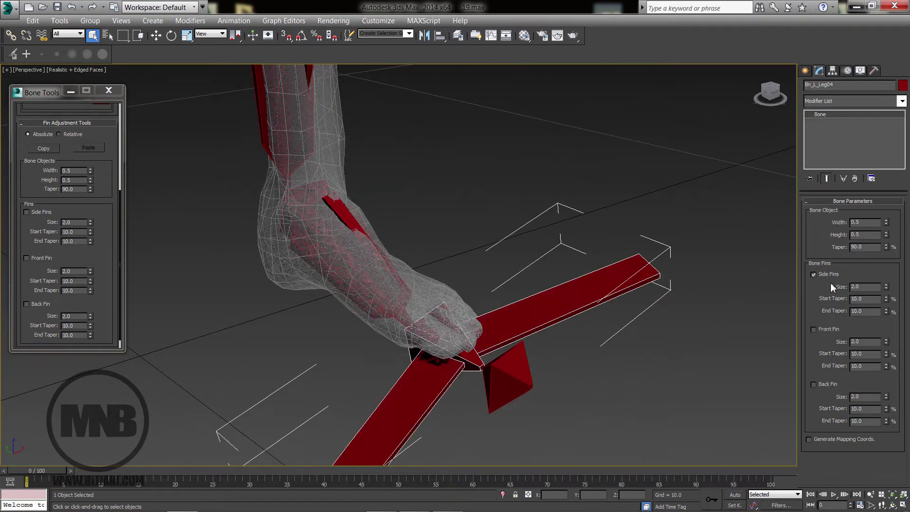
{"action": "left_click_drag", "start_coordinate": [885, 287], "coordinate": [865, 334]}
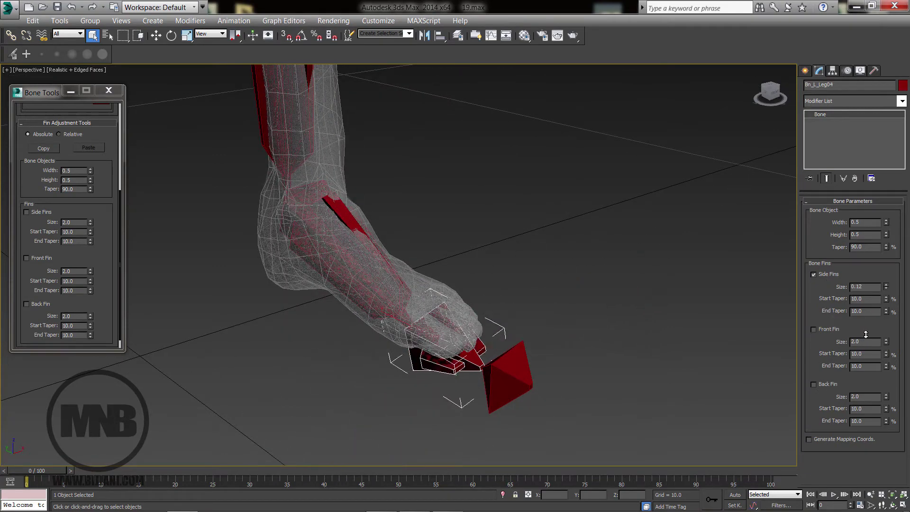
Enable the toe bone's front fin and set its size to 0.2.
{"action": "middle_click_drag", "start_coordinate": [518, 322], "coordinate": [704, 360], "text": "alt"}
{"action": "left_click", "coordinate": [825, 333]}
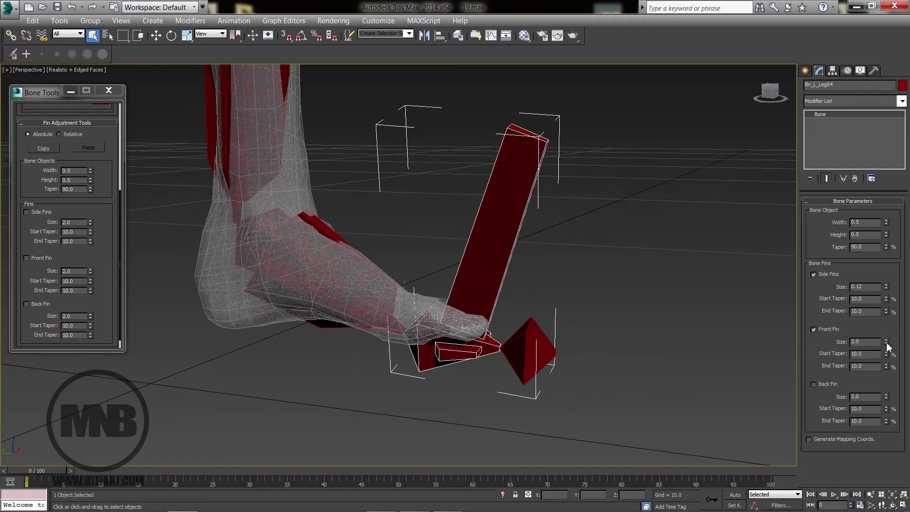
{"action": "left_click_drag", "start_coordinate": [886, 343], "coordinate": [859, 387]}
Activate rotation for the toe bone and set the reference coordinate system to Local.
{"action": "middle_click_drag", "start_coordinate": [649, 395], "coordinate": [514, 317], "text": "alt"}
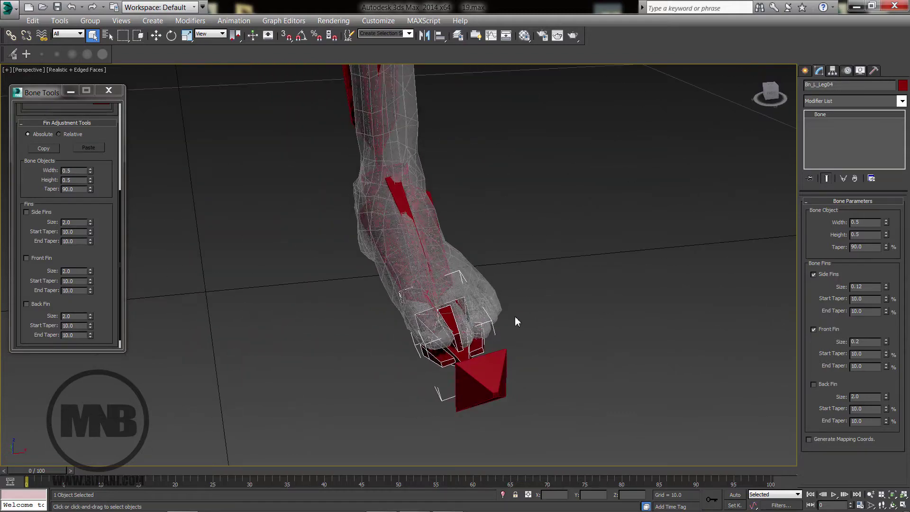
{"action": "key", "text": "e"}
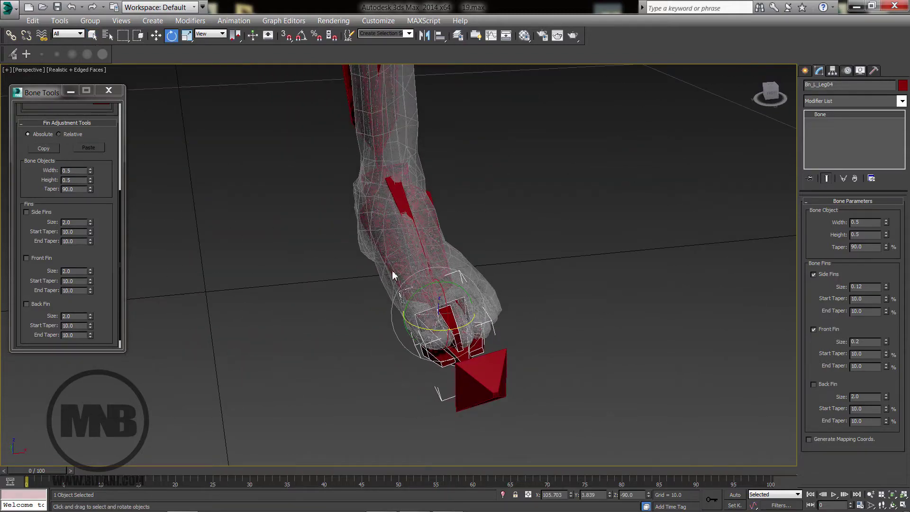
{"action": "middle_click_drag", "start_coordinate": [353, 264], "coordinate": [178, 84], "text": "alt"}
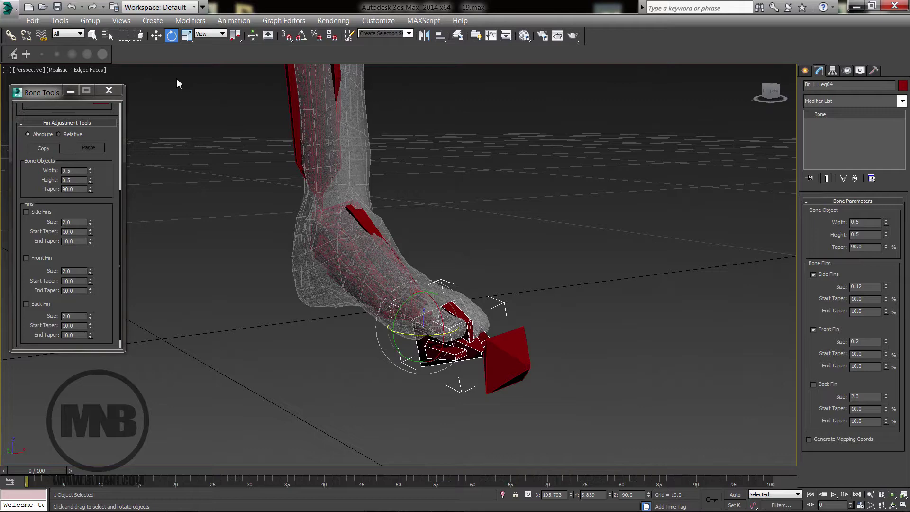
{"action": "left_click", "coordinate": [210, 37]}
{"action": "left_click", "coordinate": [204, 68]}
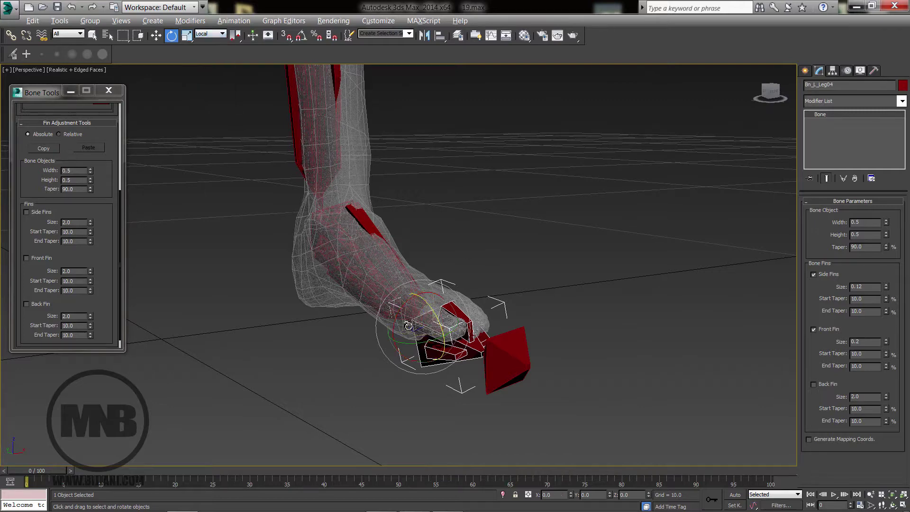
{"action": "mouse_move", "coordinate": [408, 326]}
{"action": "middle_mouse_down", "text": "alt"}
{"action": "mouse_move", "coordinate": [372, 319]}
{"action": "mouse_move", "coordinate": [394, 327]}
{"action": "middle_mouse_up", "text": "alt"}
Enable Bone Edit Mode and rotate the toe bone about 13.4 degrees around its local X axis in the Front view so it sits upright.
{"action": "key", "text": "alt+w"}
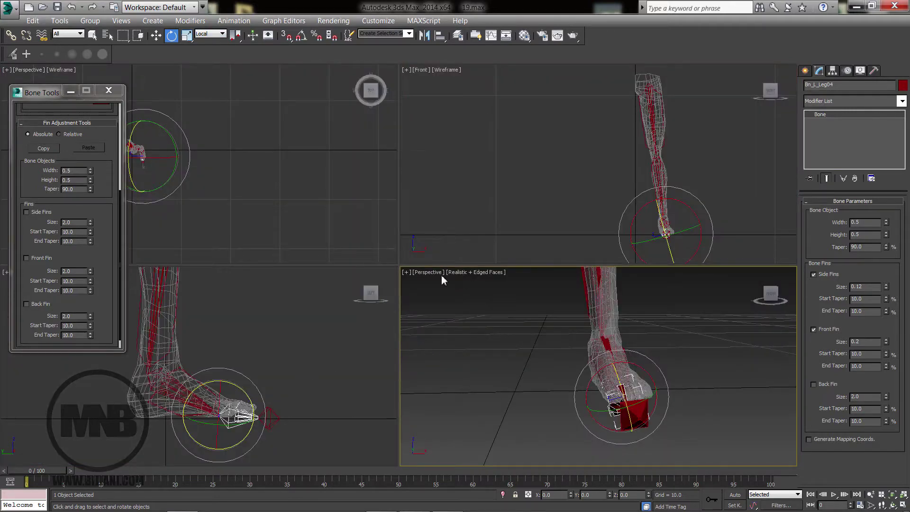
{"action": "right_click", "coordinate": [598, 196]}
{"action": "key", "text": "alt+w"}
{"action": "scroll", "coordinate": [646, 246], "scroll_direction": "up", "scroll_amount": 3}
{"action": "middle_click_drag", "start_coordinate": [440, 450], "coordinate": [493, 241]}
{"action": "scroll", "coordinate": [486, 289], "scroll_direction": "up", "scroll_amount": 3}
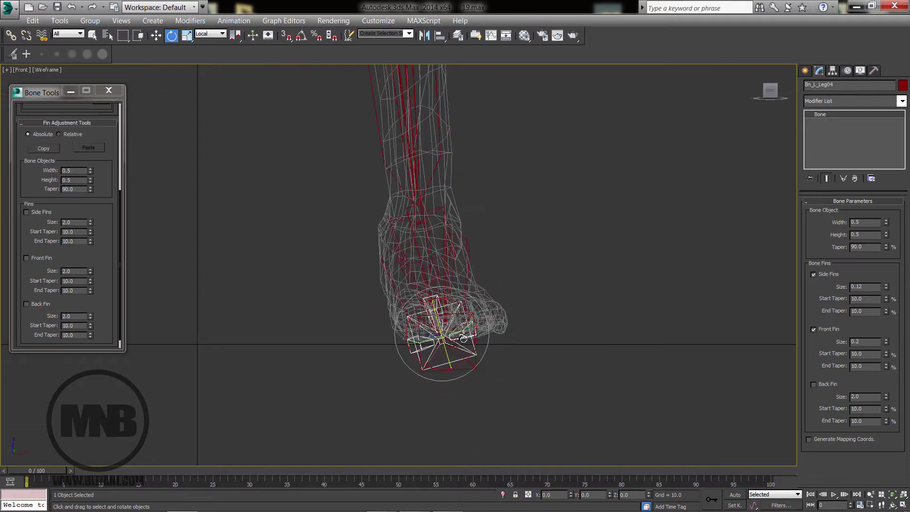
{"action": "scroll", "coordinate": [464, 338], "scroll_direction": "up", "scroll_amount": 2}
{"action": "left_click_drag", "start_coordinate": [90, 134], "coordinate": [78, 289]}
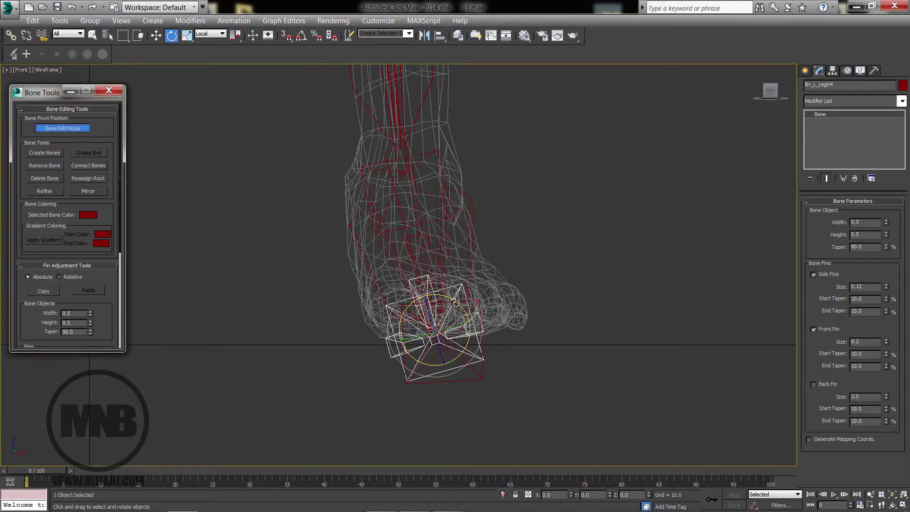
{"action": "left_click_drag", "start_coordinate": [457, 303], "coordinate": [463, 313]}
{"action": "right_click", "coordinate": [464, 313]}
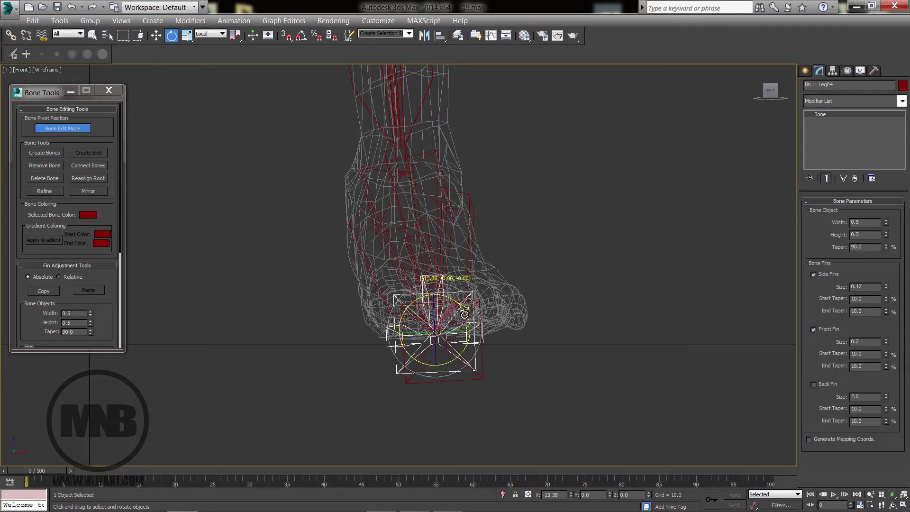
{"action": "right_click", "coordinate": [177, 40]}
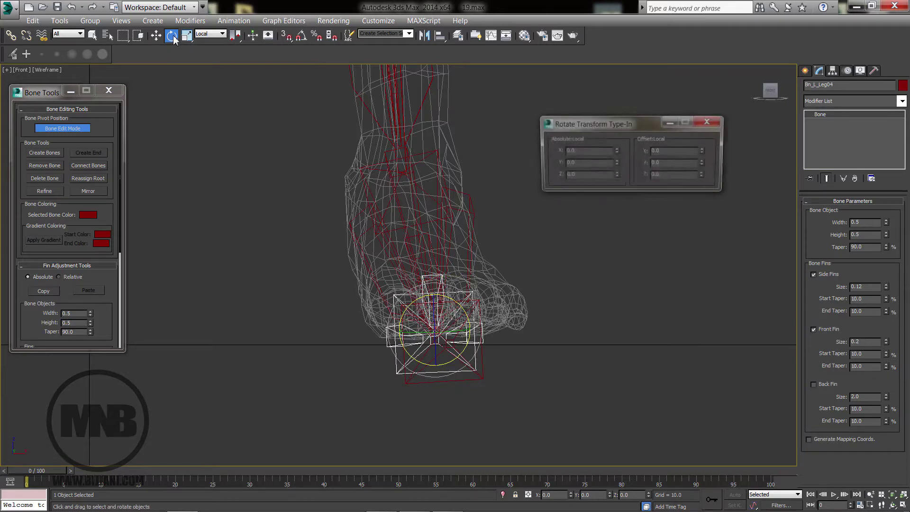
{"action": "left_click", "coordinate": [709, 121]}
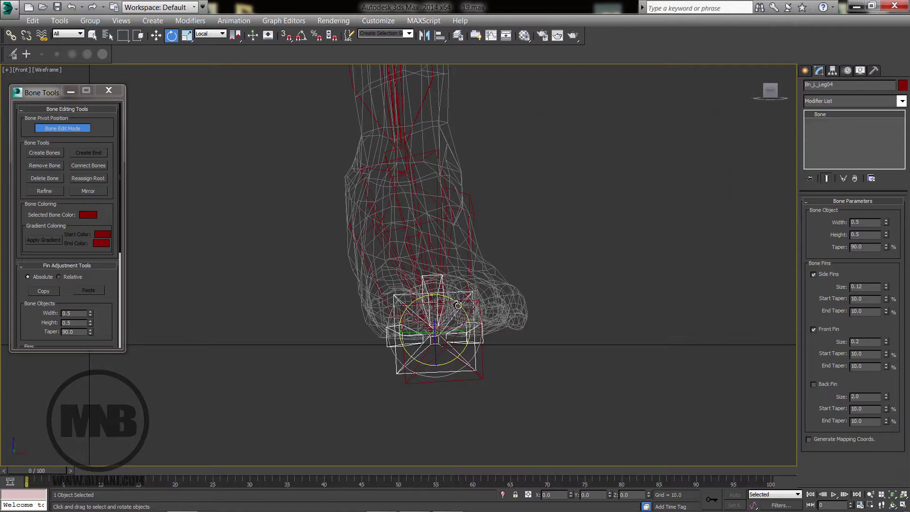
{"action": "left_click_drag", "start_coordinate": [458, 305], "coordinate": [460, 305]}
{"action": "left_click", "coordinate": [530, 252]}
Inspect the leg's bones and fins from several angles in the Perspective view, and close Bone Tools.
{"action": "key", "text": "alt+w"}
{"action": "right_click", "coordinate": [621, 400]}
{"action": "key", "text": "alt+w"}
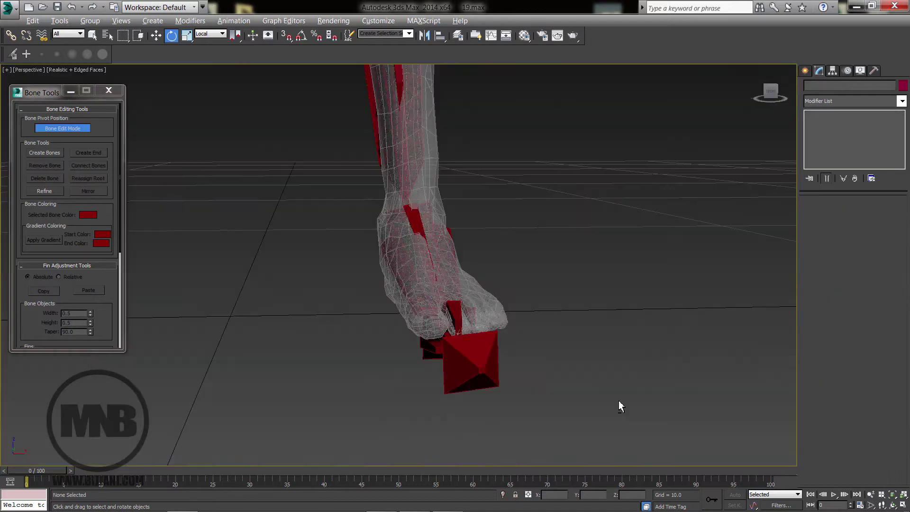
{"action": "middle_click_drag", "start_coordinate": [618, 400], "coordinate": [606, 380], "text": "alt"}
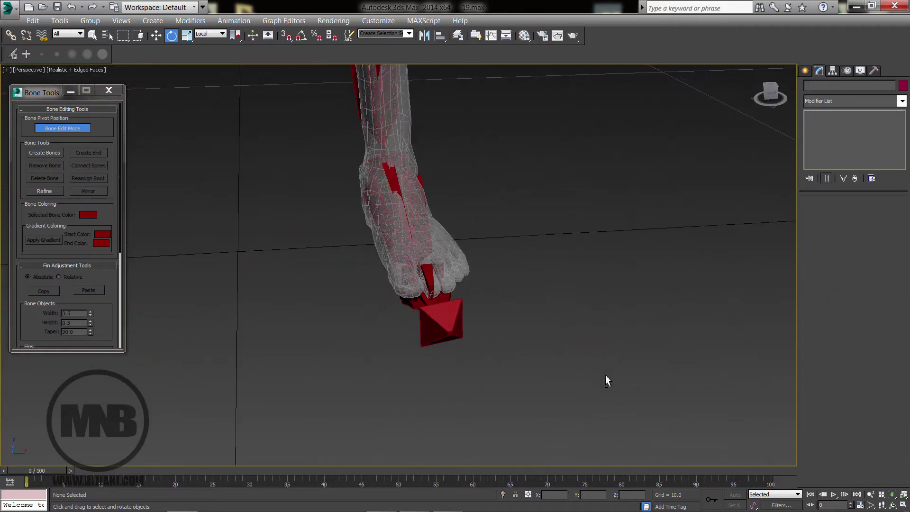
{"action": "left_click", "coordinate": [452, 330]}
{"action": "middle_click_drag", "start_coordinate": [451, 330], "coordinate": [475, 349], "text": "alt"}
{"action": "left_click", "coordinate": [655, 260]}
{"action": "scroll", "coordinate": [657, 244], "scroll_direction": "down", "scroll_amount": 5}
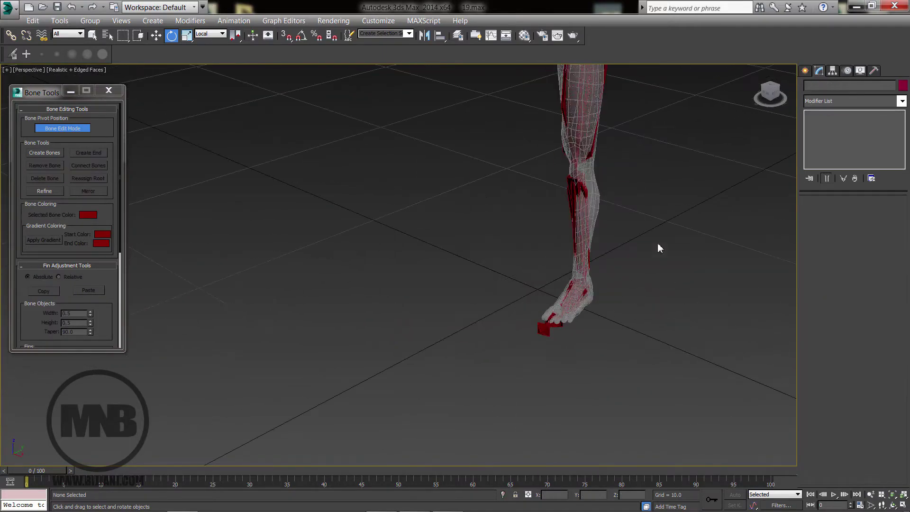
{"action": "middle_click_drag", "start_coordinate": [658, 243], "coordinate": [612, 323]}
{"action": "scroll", "coordinate": [564, 266], "scroll_direction": "up", "scroll_amount": 8}
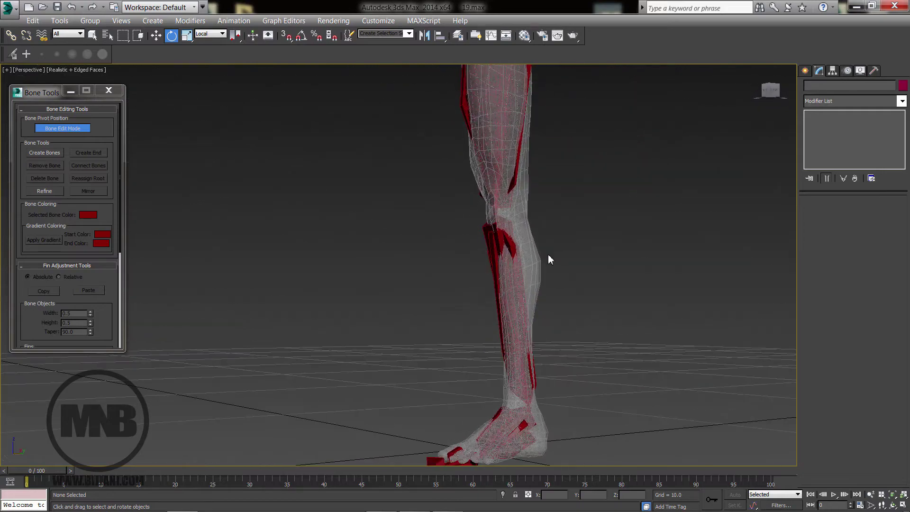
{"action": "scroll", "coordinate": [544, 266], "scroll_direction": "down", "scroll_amount": 6}
{"action": "middle_click_drag", "start_coordinate": [544, 252], "coordinate": [481, 238], "text": "alt"}
{"action": "left_click", "coordinate": [108, 91]}
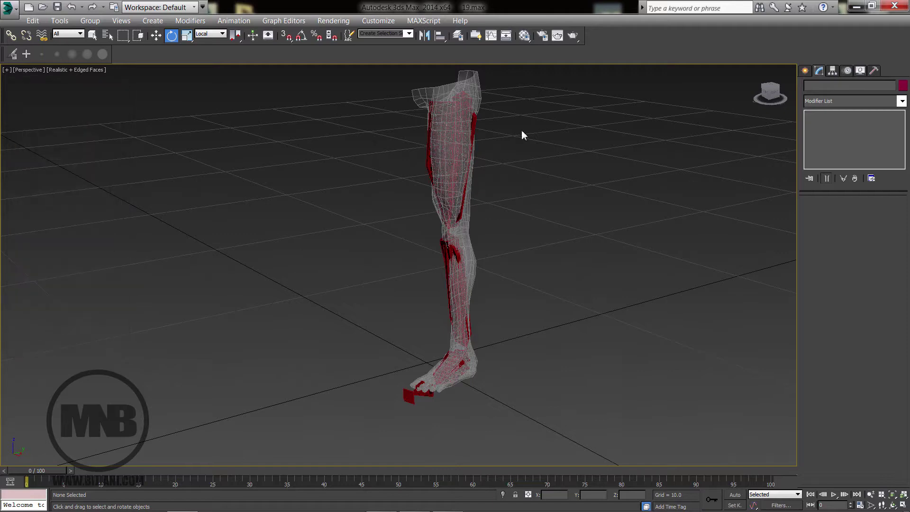
Create an HI Solver IK chain from the thigh bone Bn_L_Leg01 to the foot bone Bn_L_Leg03.
{"action": "left_click", "coordinate": [472, 127]}
{"action": "middle_click_drag", "start_coordinate": [509, 166], "coordinate": [470, 179], "text": "alt"}
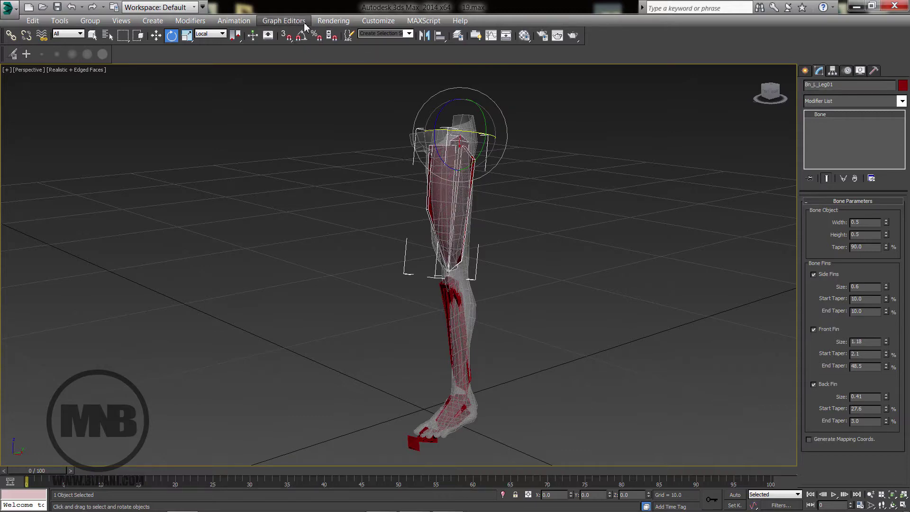
{"action": "left_click", "coordinate": [247, 22]}
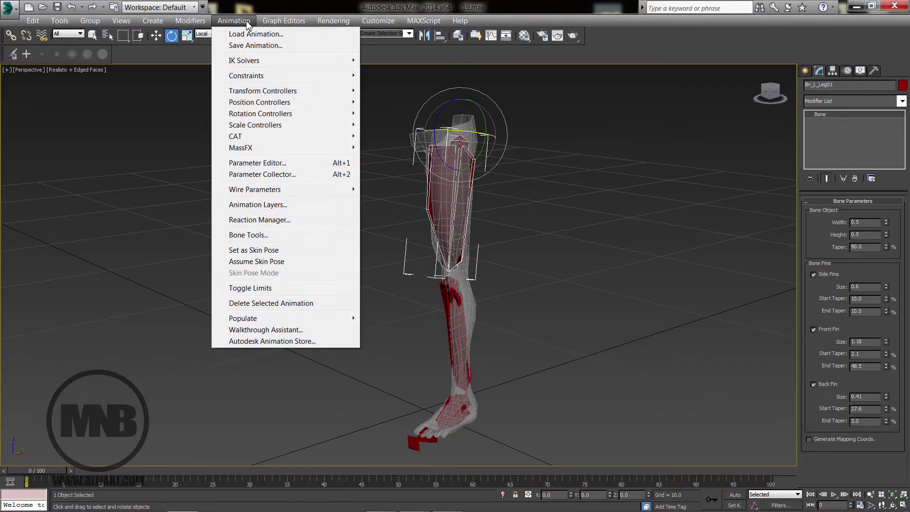
{"action": "mouse_move", "coordinate": [247, 65]}
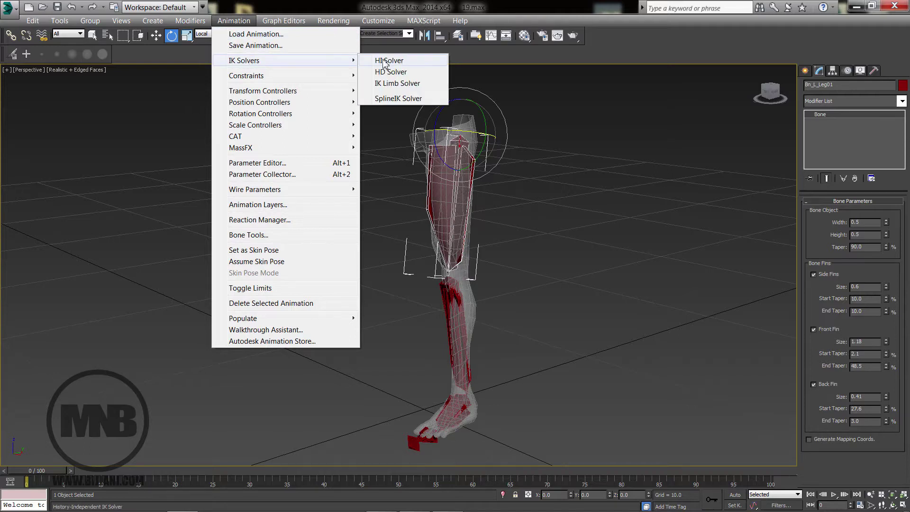
{"action": "left_click", "coordinate": [399, 62]}
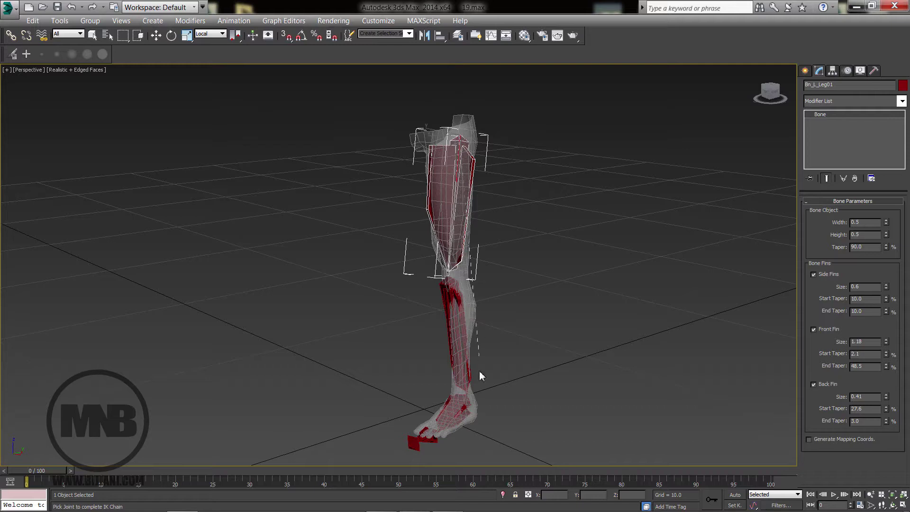
{"action": "left_click", "coordinate": [461, 412]}
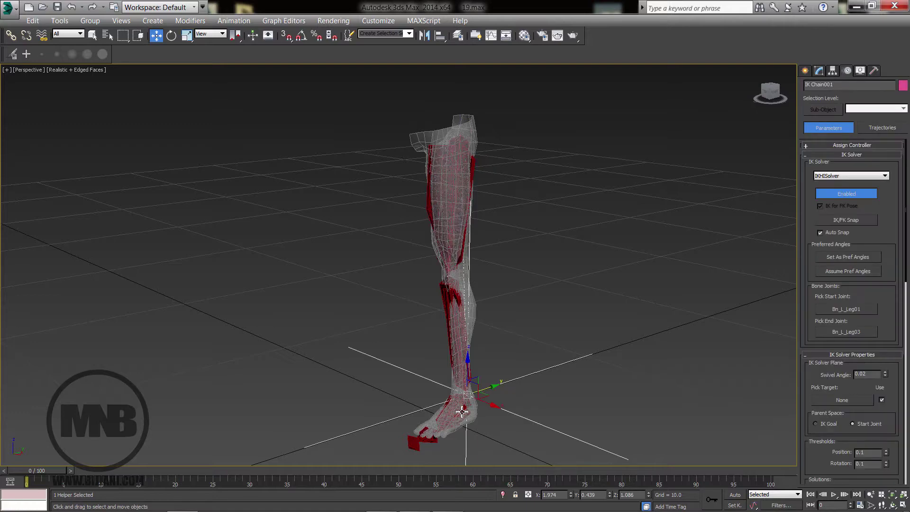
Scale the IK goal at the ankle down uniformly to about 11 percent.
{"action": "middle_click_drag", "start_coordinate": [461, 412], "coordinate": [471, 309]}
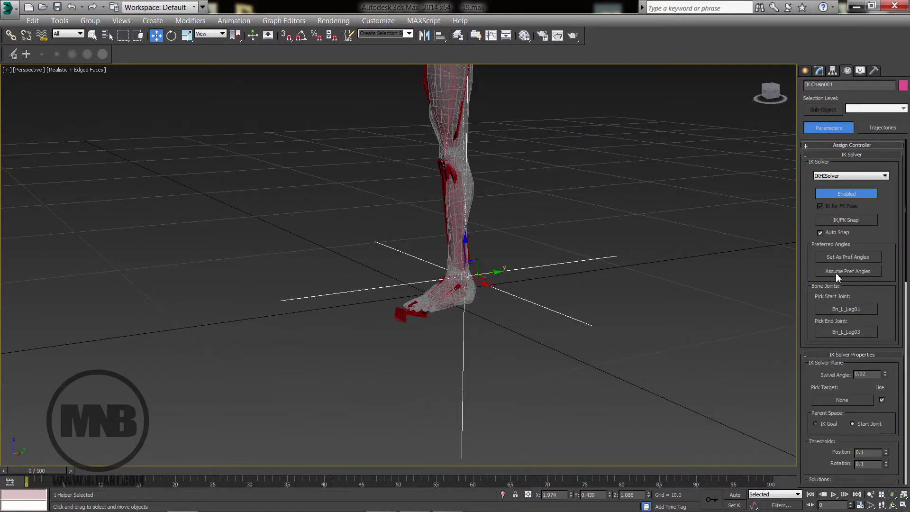
{"action": "left_click", "coordinate": [820, 71]}
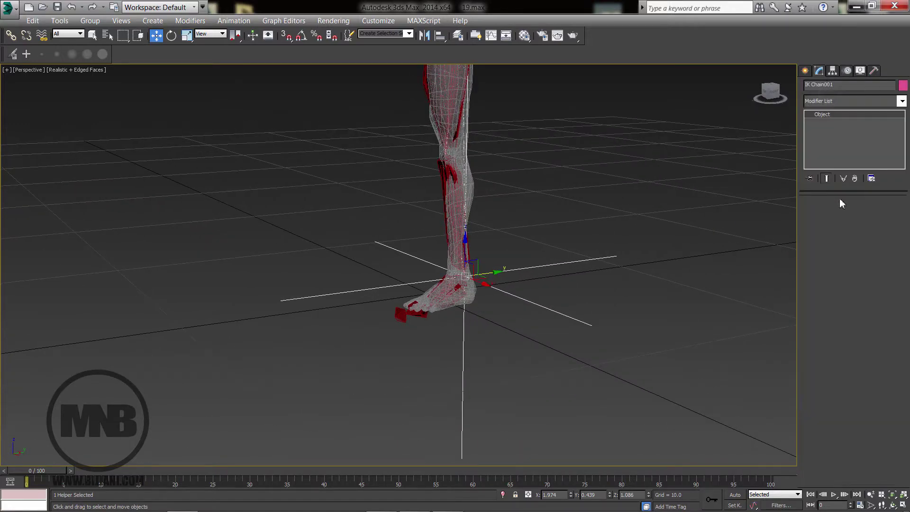
{"action": "scroll", "coordinate": [411, 379], "scroll_direction": "up", "scroll_amount": 4}
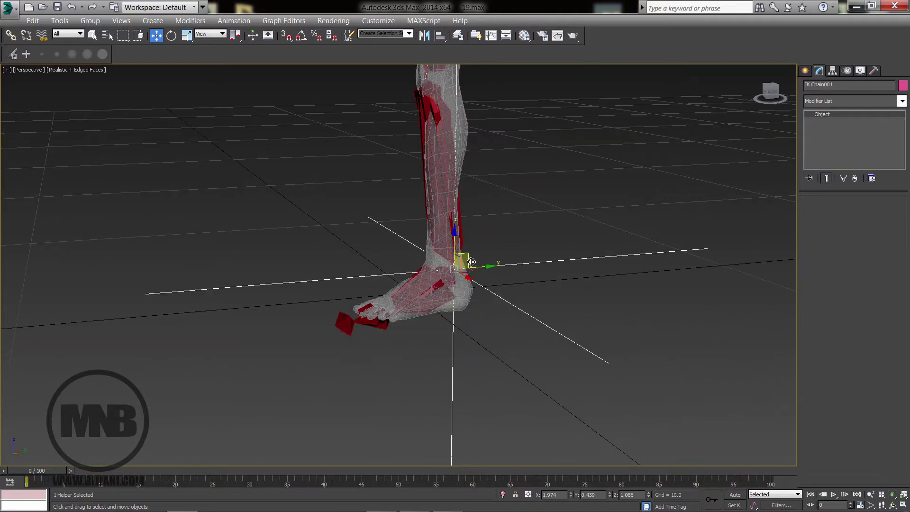
{"action": "mouse_move", "coordinate": [469, 260]}
{"action": "left_mouse_down"}
{"action": "mouse_move", "coordinate": [425, 161]}
{"action": "mouse_move", "coordinate": [340, 134]}
{"action": "mouse_move", "coordinate": [290, 152]}
{"action": "mouse_move", "coordinate": [309, 133]}
{"action": "mouse_move", "coordinate": [463, 157]}
{"action": "mouse_move", "coordinate": [492, 211]}
{"action": "mouse_move", "coordinate": [312, 104]}
{"action": "mouse_move", "coordinate": [220, 148]}
{"action": "mouse_move", "coordinate": [361, 134]}
{"action": "mouse_move", "coordinate": [453, 266]}
{"action": "left_mouse_up"}
{"action": "key", "text": "r"}
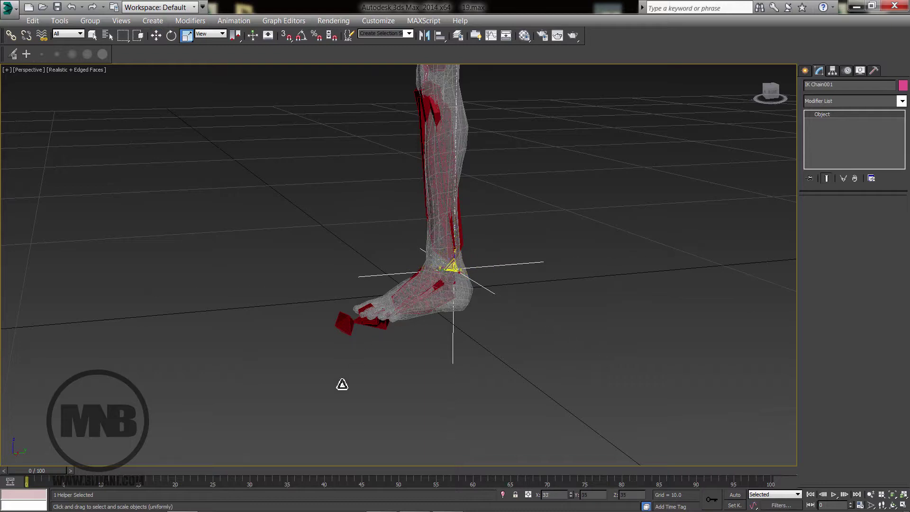
{"action": "key", "text": "w"}
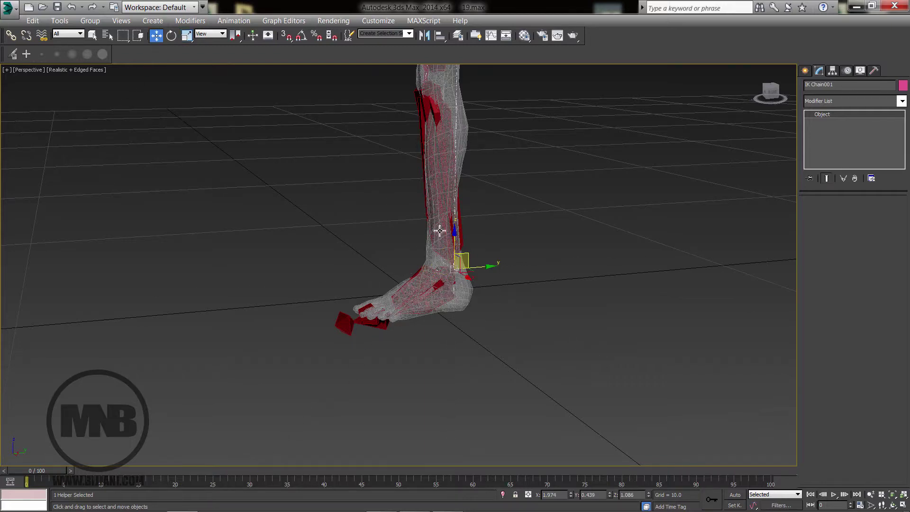
Enlarge the ankle IK goal uniformly to about 16 percent.
{"action": "middle_click_drag", "start_coordinate": [439, 229], "coordinate": [447, 308], "text": "alt"}
{"action": "key", "text": "f"}
{"action": "key", "text": "r"}
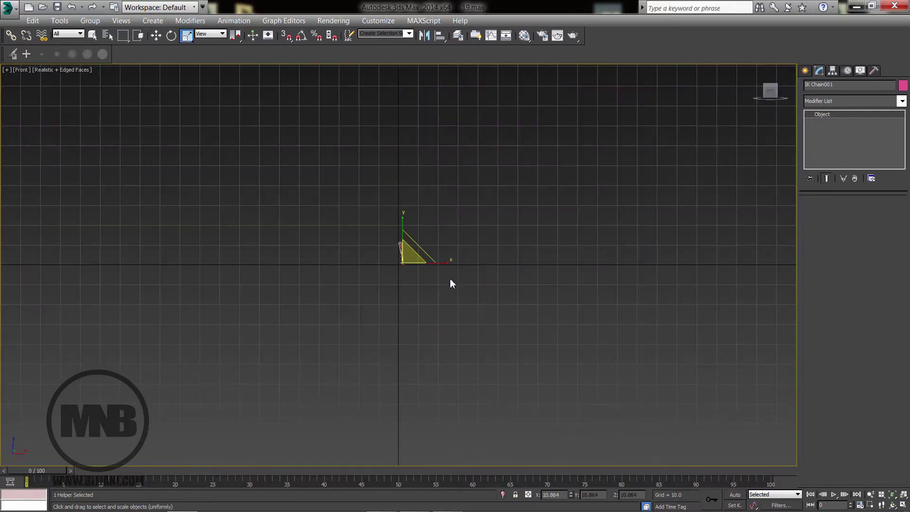
{"action": "key", "text": "p"}
{"action": "middle_click_drag", "start_coordinate": [420, 330], "coordinate": [423, 167]}
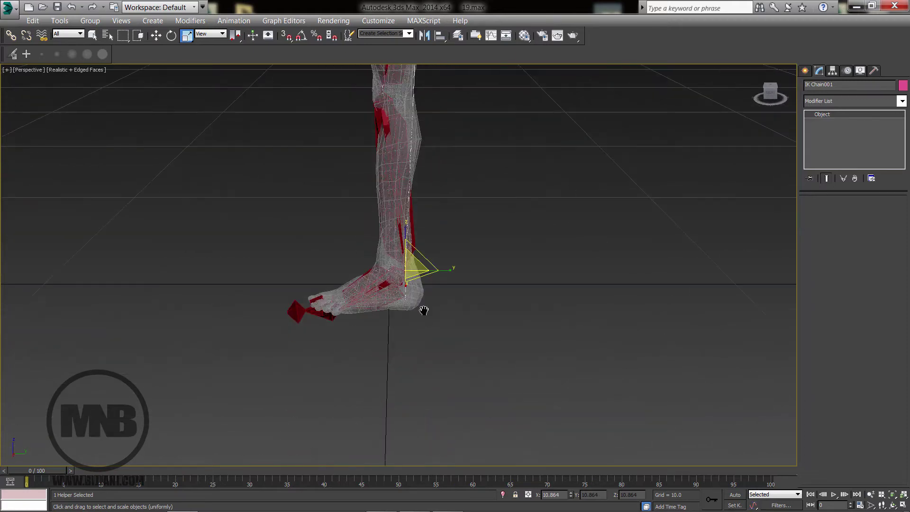
{"action": "scroll", "coordinate": [422, 309], "scroll_direction": "up", "scroll_amount": 3}
{"action": "left_click_drag", "start_coordinate": [406, 243], "coordinate": [427, 226]}
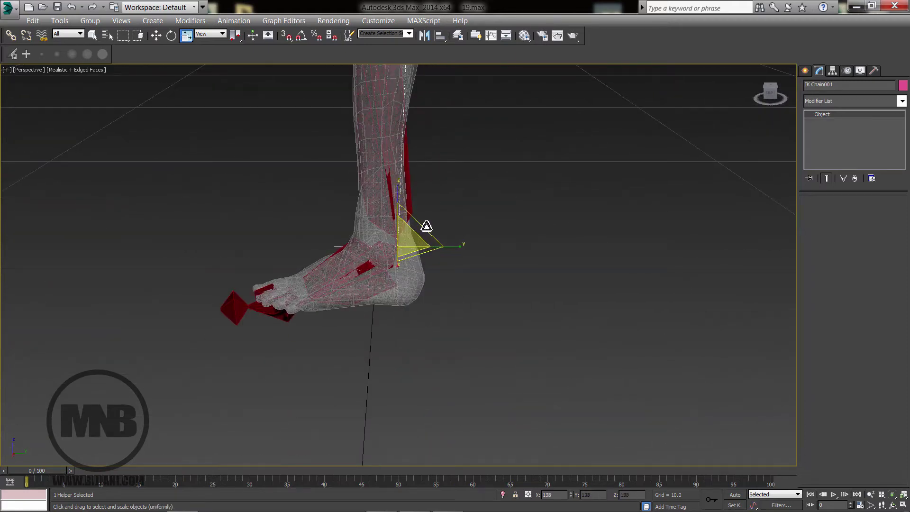
{"action": "left_click", "coordinate": [591, 249]}
{"action": "middle_click_drag", "start_coordinate": [575, 276], "coordinate": [504, 266], "text": "alt"}
{"action": "left_click", "coordinate": [435, 241]}
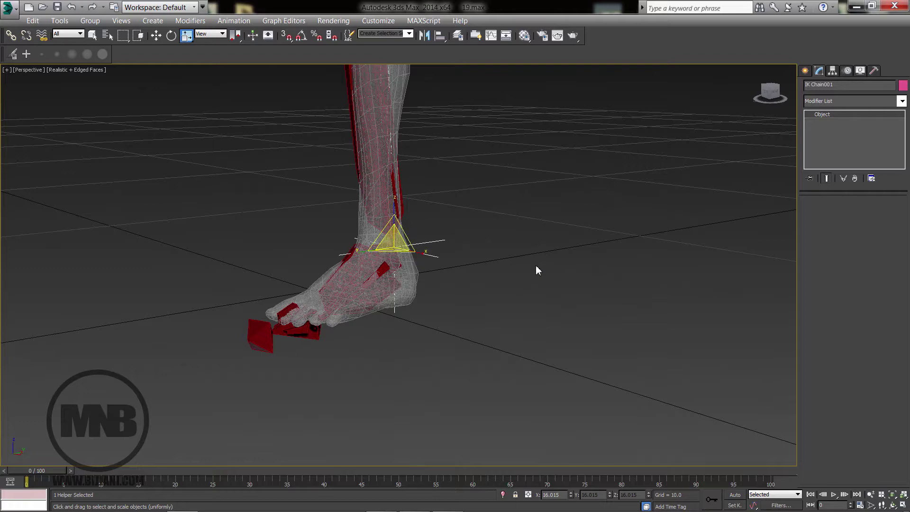
Change the IK chain's object color to red.
{"action": "left_click", "coordinate": [902, 85]}
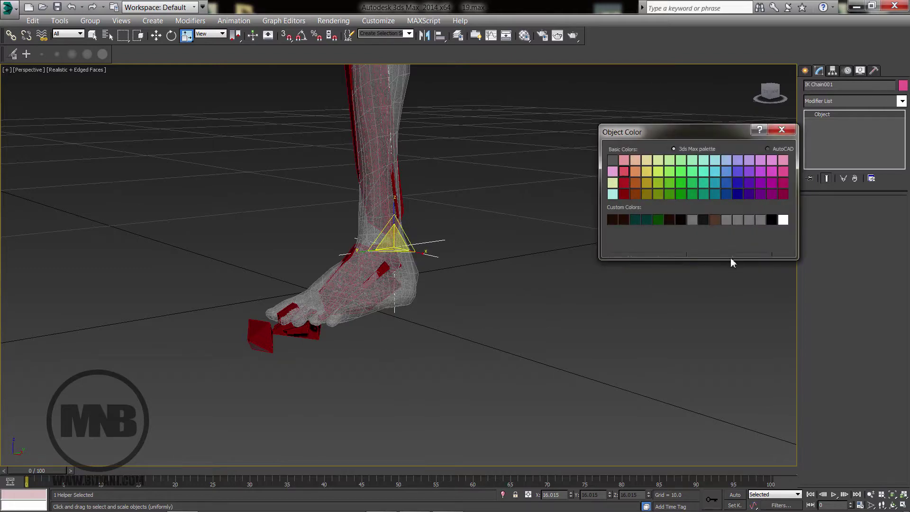
{"action": "left_click", "coordinate": [732, 250]}
{"action": "left_click", "coordinate": [489, 295]}
{"action": "middle_click_drag", "start_coordinate": [489, 294], "coordinate": [456, 260], "text": "alt"}
Test the leg's bending by moving the ankle IK goal, and undo the move.
{"action": "left_click", "coordinate": [430, 275]}
{"action": "middle_click_drag", "start_coordinate": [426, 311], "coordinate": [476, 317], "text": "alt"}
{"action": "key", "text": "w"}
{"action": "scroll", "coordinate": [420, 298], "scroll_direction": "down", "scroll_amount": 2}
{"action": "left_click_drag", "start_coordinate": [466, 280], "coordinate": [326, 168]}
{"action": "scroll", "coordinate": [384, 195], "scroll_direction": "down", "scroll_amount": 3}
{"action": "middle_click_drag", "start_coordinate": [388, 217], "coordinate": [415, 245]}
{"action": "key", "text": "ctrl+z"}
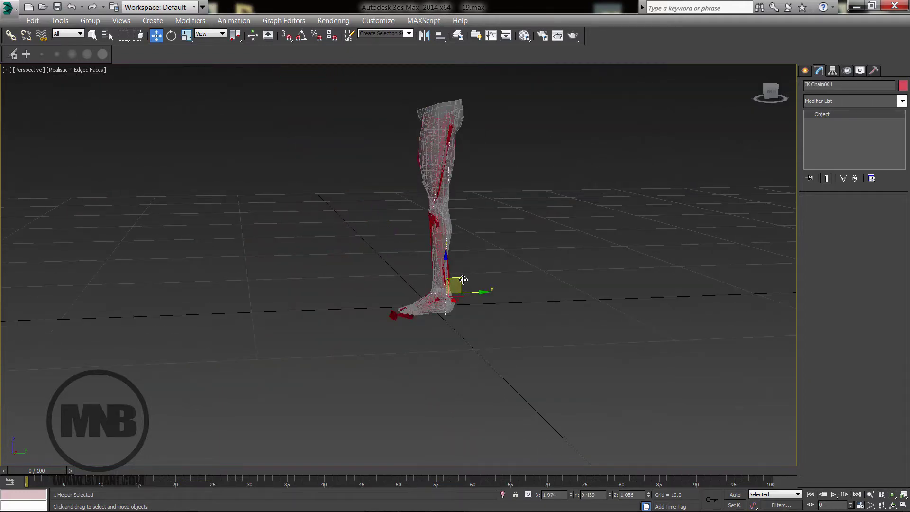
{"action": "left_click_drag", "start_coordinate": [457, 280], "coordinate": [476, 248]}
Create a Point helper behind the heel, displayed as a box without the cross, with size 1.0.
{"action": "scroll", "coordinate": [473, 337], "scroll_direction": "up", "scroll_amount": 5}
{"action": "scroll", "coordinate": [337, 285], "scroll_direction": "up", "scroll_amount": 5}
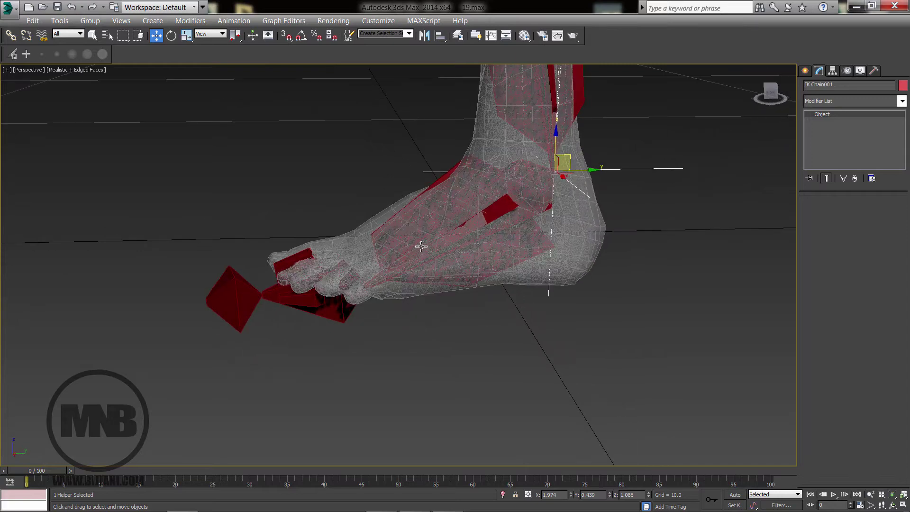
{"action": "scroll", "coordinate": [352, 251], "scroll_direction": "down", "scroll_amount": 5}
{"action": "middle_click_drag", "start_coordinate": [353, 251], "coordinate": [384, 252], "text": "alt"}
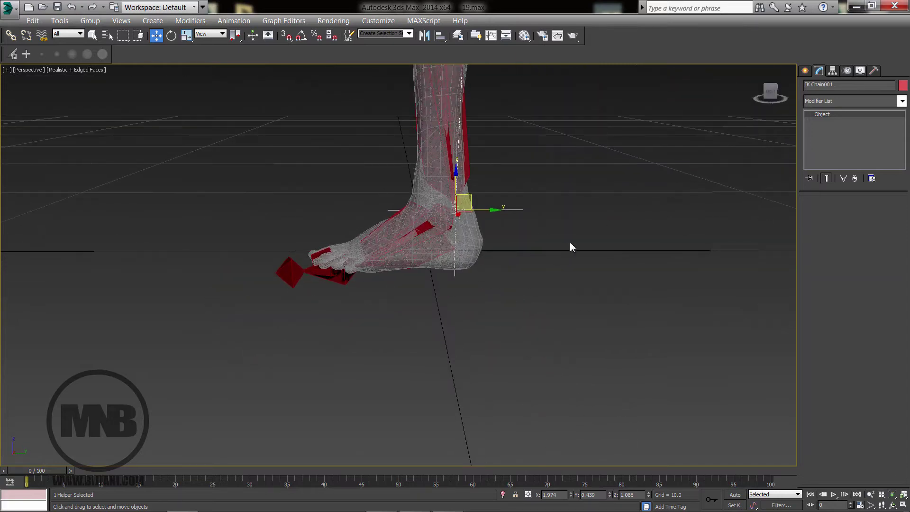
{"action": "left_click", "coordinate": [806, 71]}
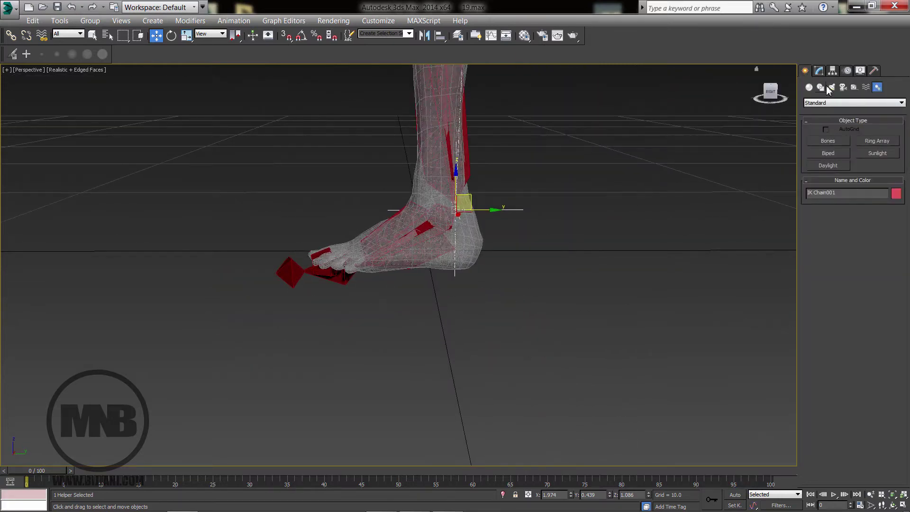
{"action": "left_click", "coordinate": [854, 88]}
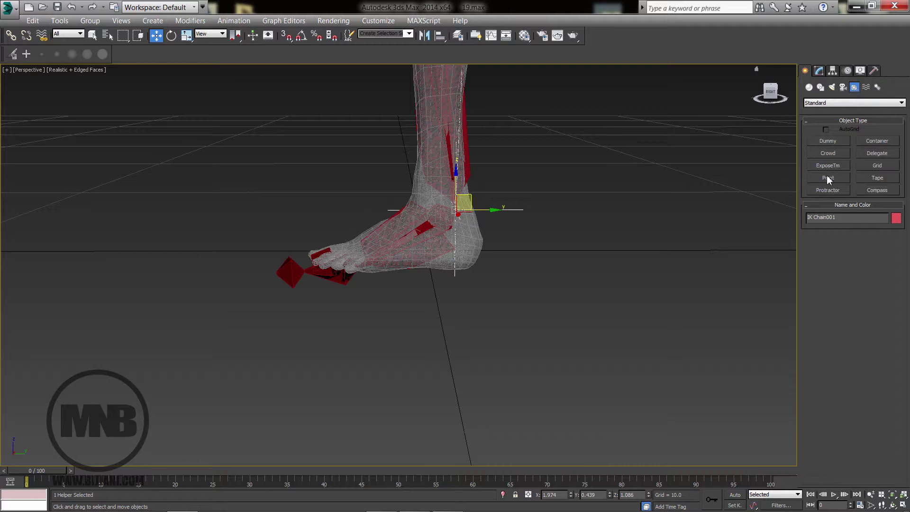
{"action": "left_click", "coordinate": [828, 179]}
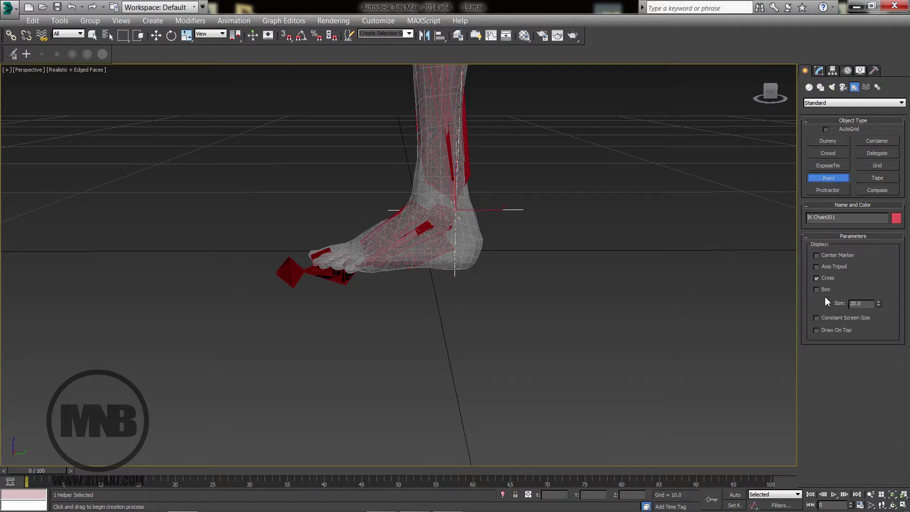
{"action": "left_click", "coordinate": [827, 279]}
{"action": "left_click", "coordinate": [823, 291]}
{"action": "left_click", "coordinate": [537, 270]}
{"action": "left_click_drag", "start_coordinate": [871, 304], "coordinate": [832, 302]}
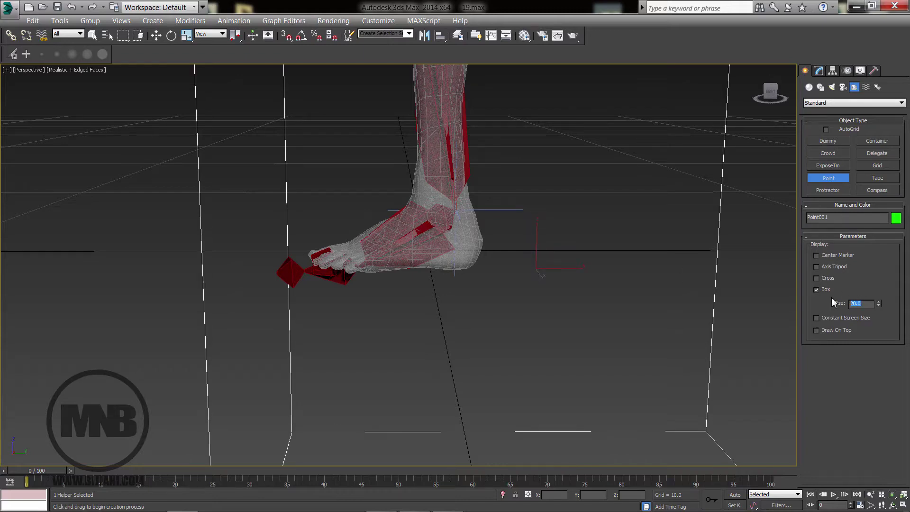
{"action": "key", "text": "Return"}
Move the Point helper in the top view so it sits directly behind the heel, in line with the foot.
{"action": "middle_click_drag", "start_coordinate": [531, 348], "coordinate": [492, 335], "text": "alt"}
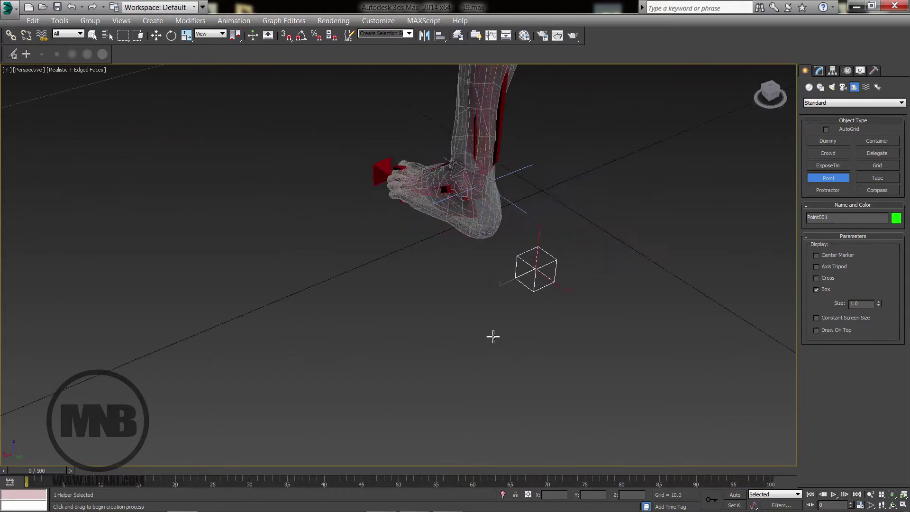
{"action": "key", "text": "alt+w"}
{"action": "right_click", "coordinate": [223, 182]}
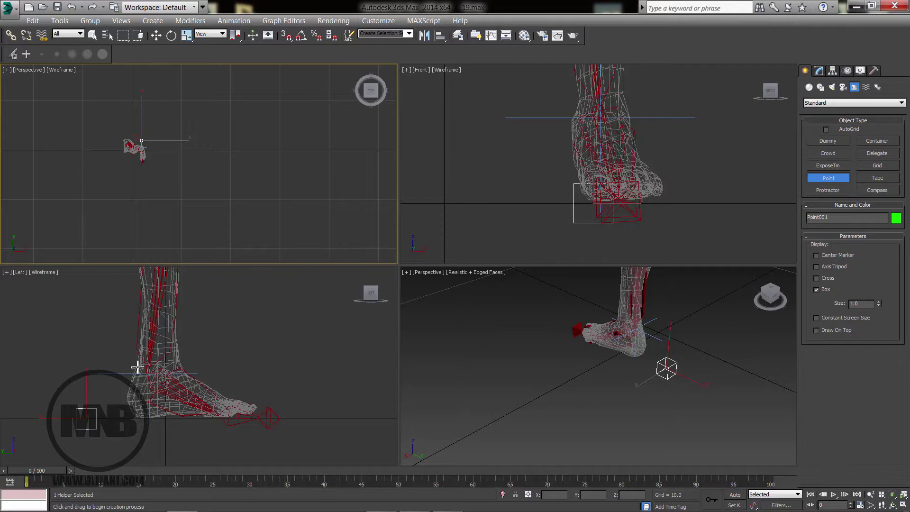
{"action": "key", "text": "alt+w"}
{"action": "scroll", "coordinate": [289, 223], "scroll_direction": "up", "scroll_amount": 3}
{"action": "key", "text": "w"}
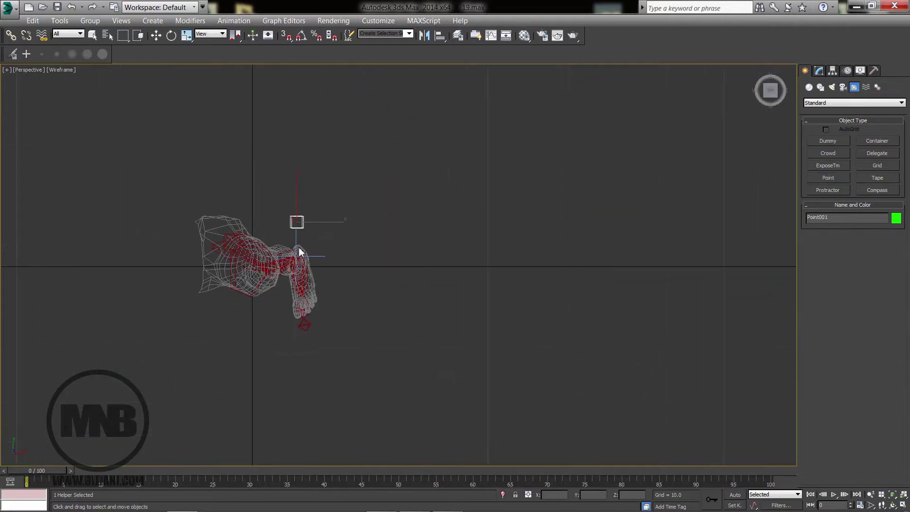
{"action": "left_click_drag", "start_coordinate": [300, 200], "coordinate": [324, 241]}
{"action": "key", "text": "alt+w"}
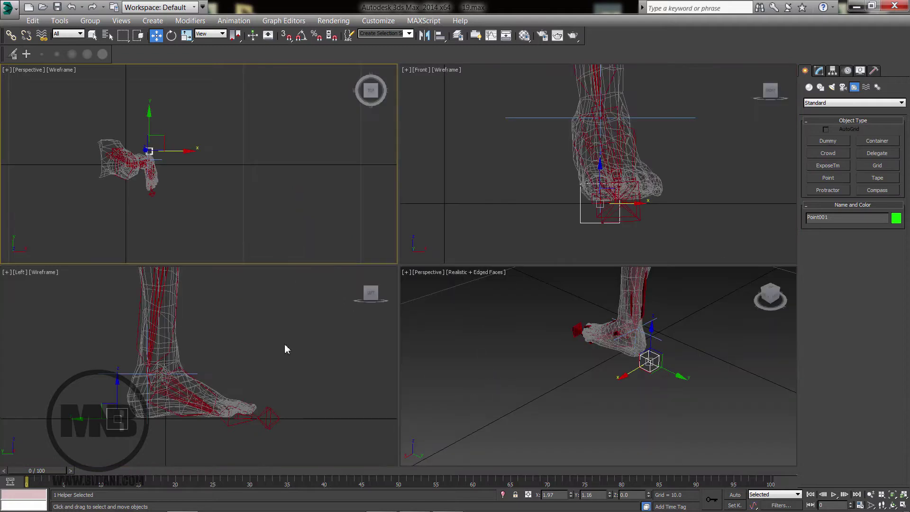
Move the Point helper in the Left view to the underside of the heel, at the back edge of the sole.
{"action": "key", "text": "alt+w"}
{"action": "scroll", "coordinate": [357, 314], "scroll_direction": "up", "scroll_amount": 5}
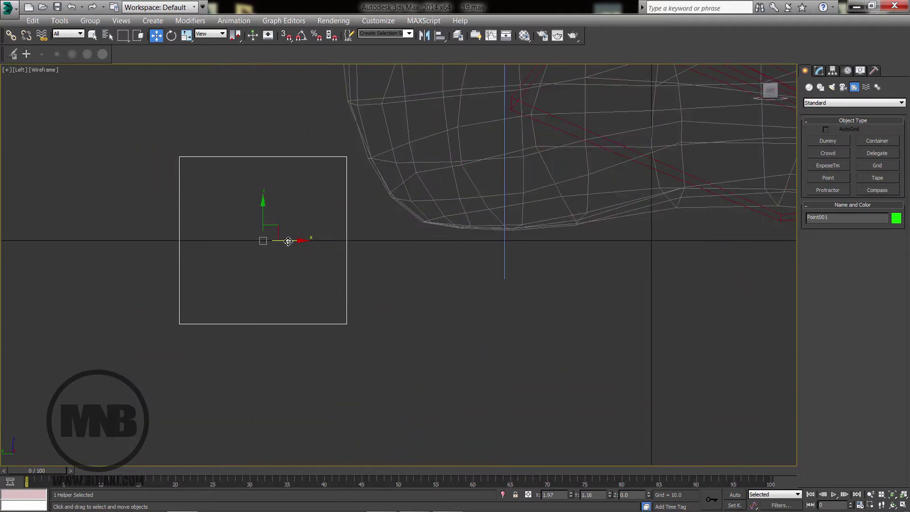
{"action": "left_click_drag", "start_coordinate": [288, 241], "coordinate": [452, 229]}
{"action": "key", "text": "e"}
{"action": "right_click", "coordinate": [453, 230]}
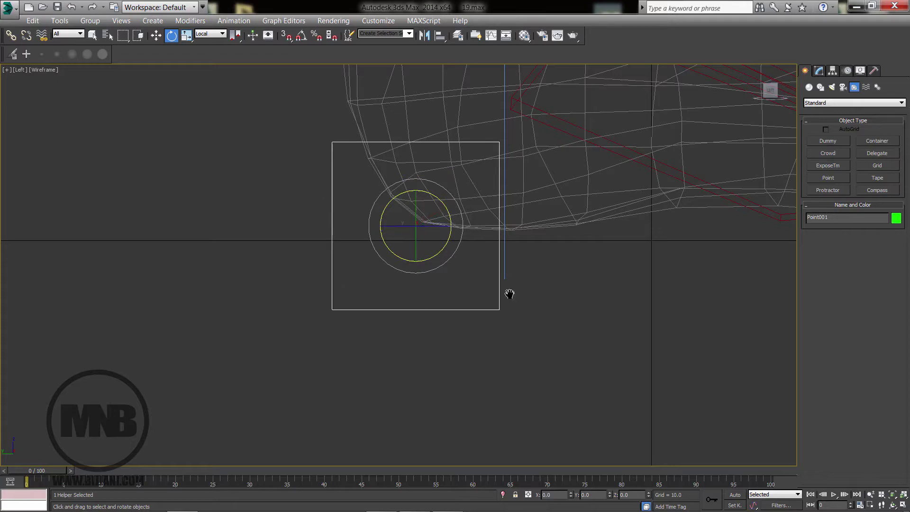
{"action": "middle_click_drag", "start_coordinate": [511, 294], "coordinate": [456, 330]}
{"action": "key", "text": "alt+w"}
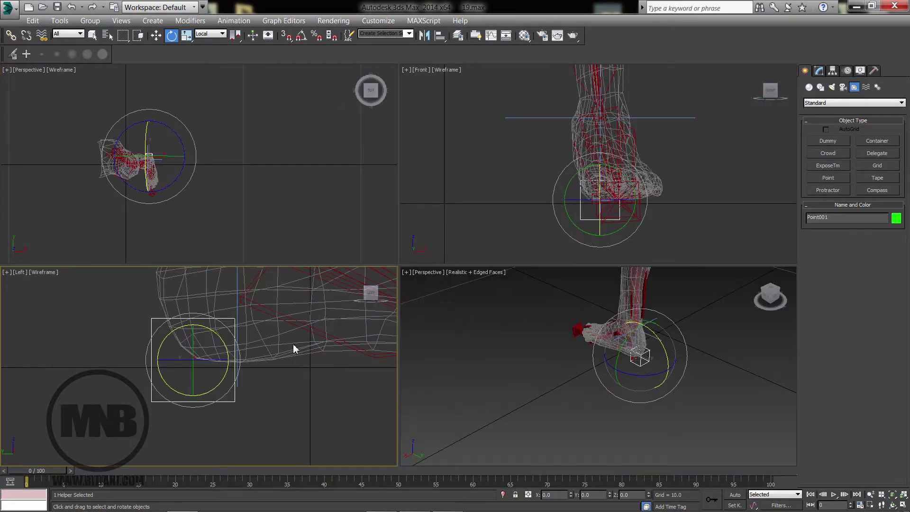
Clone the heel Point helper as a copy above the toes, in front of the ankle.
{"action": "middle_click_drag", "start_coordinate": [294, 348], "coordinate": [221, 363]}
{"action": "scroll", "coordinate": [220, 364], "scroll_direction": "down", "scroll_amount": 3}
{"action": "key", "text": "alt+w"}
{"action": "middle_click_drag", "start_coordinate": [339, 315], "coordinate": [280, 327]}
{"action": "key", "text": "w"}
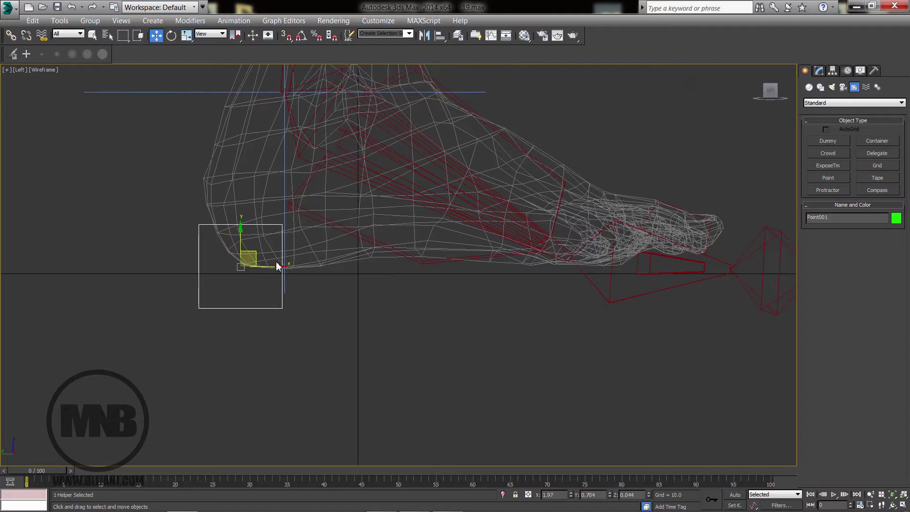
{"action": "middle_click_drag", "start_coordinate": [249, 281], "coordinate": [204, 287]}
{"action": "scroll", "coordinate": [204, 287], "scroll_direction": "down", "scroll_amount": 2}
{"action": "left_click_drag", "start_coordinate": [205, 262], "coordinate": [431, 126], "text": "shift"}
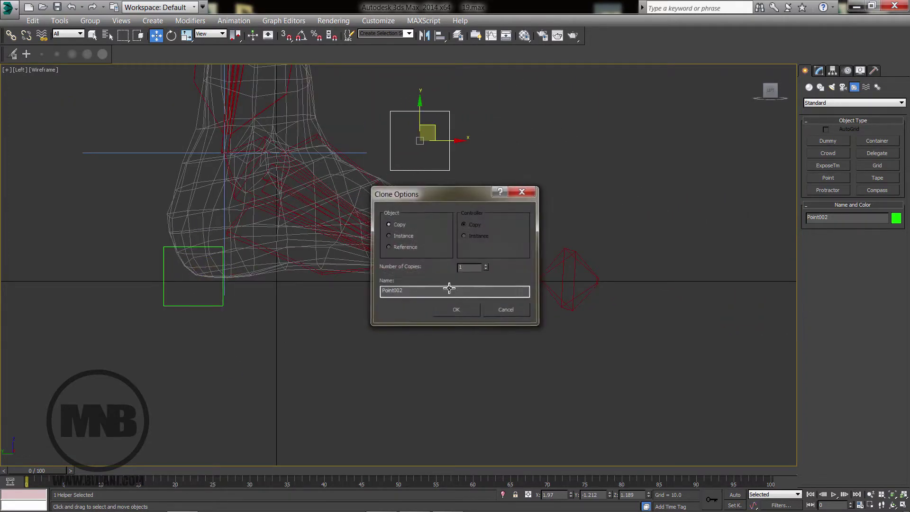
{"action": "key", "text": "Return"}
Clone the upper Point helper twice more as copies, spaced in a row in front of the foot.
{"action": "middle_click_drag", "start_coordinate": [433, 246], "coordinate": [381, 279]}
{"action": "left_click_drag", "start_coordinate": [397, 178], "coordinate": [608, 174], "text": "shift"}
{"action": "left_click", "coordinate": [457, 311]}
{"action": "left_click", "coordinate": [468, 310]}
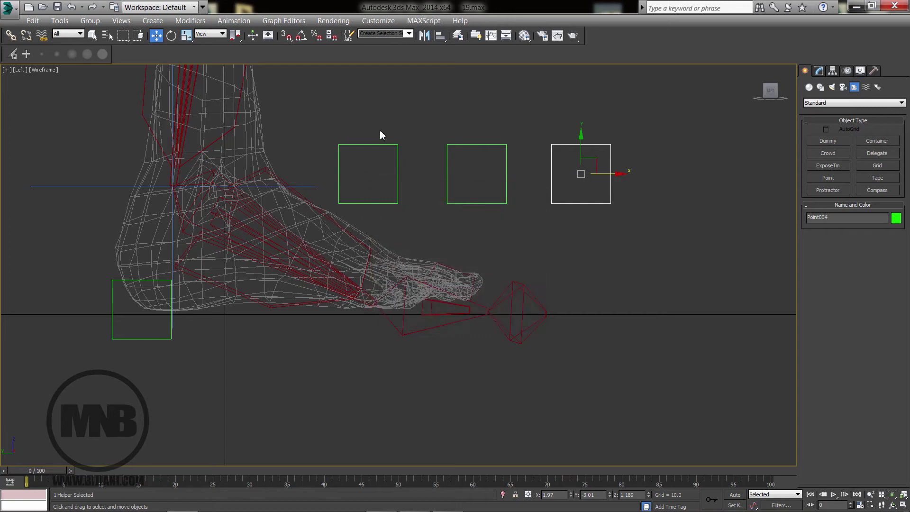
{"action": "left_click_drag", "start_coordinate": [560, 199], "coordinate": [616, 194]}
{"action": "middle_click_drag", "start_coordinate": [297, 268], "coordinate": [335, 239]}
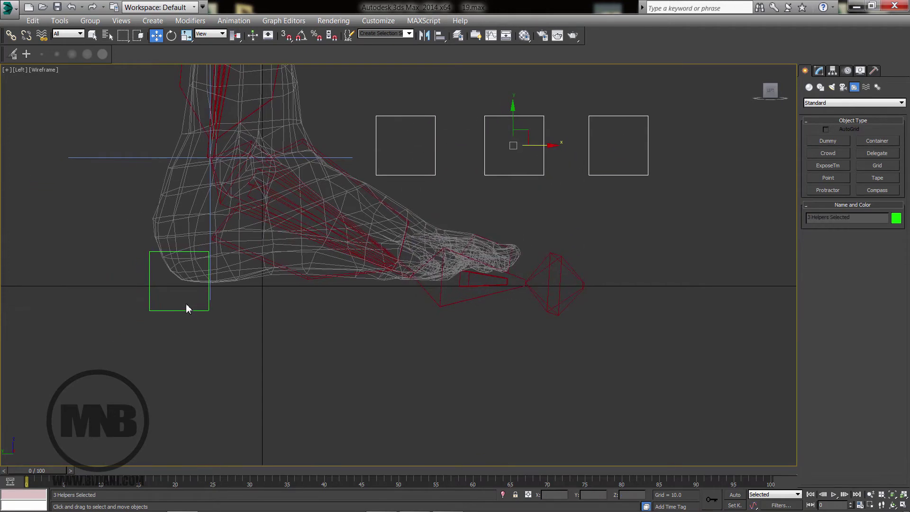
{"action": "left_click_drag", "start_coordinate": [186, 305], "coordinate": [195, 324]}
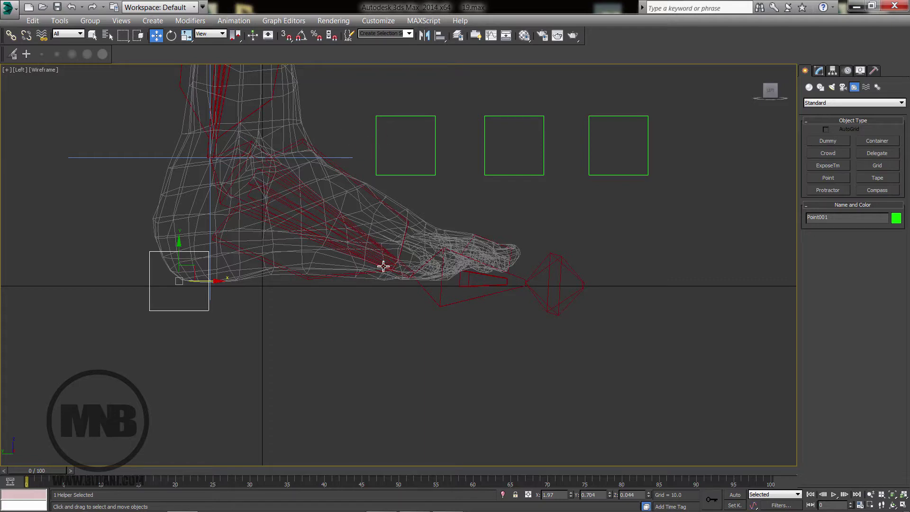
{"action": "left_click_drag", "start_coordinate": [532, 200], "coordinate": [524, 191]}
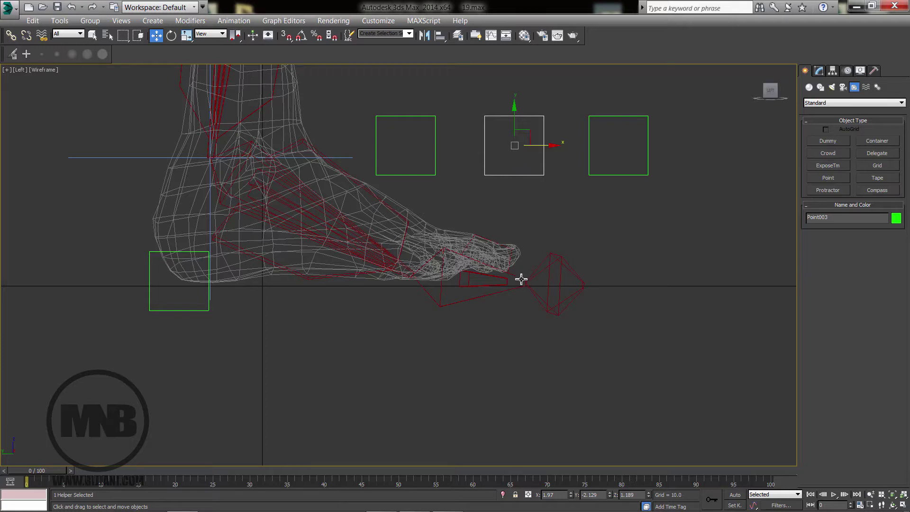
{"action": "left_click", "coordinate": [633, 154]}
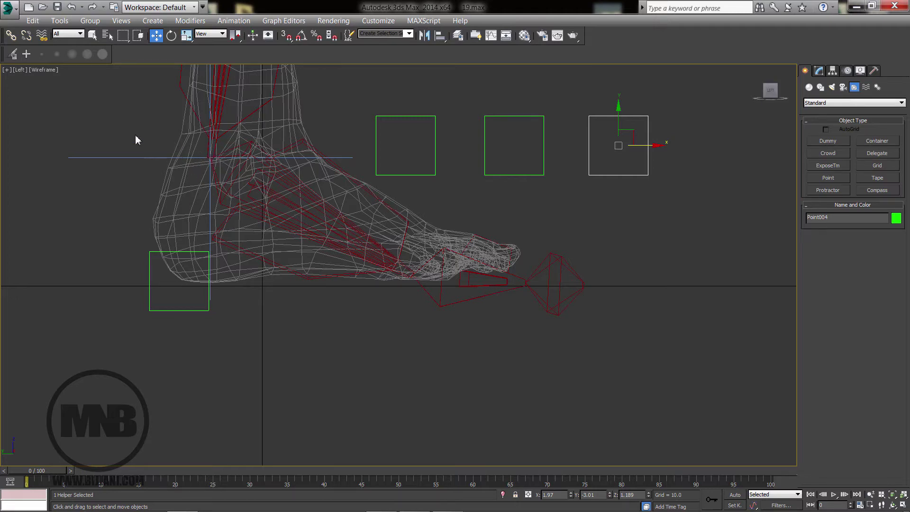
Align the position of the copied Point helper nearest the ankle to the ankle IK goal.
{"action": "key", "text": "alt+w"}
{"action": "right_click", "coordinate": [610, 345]}
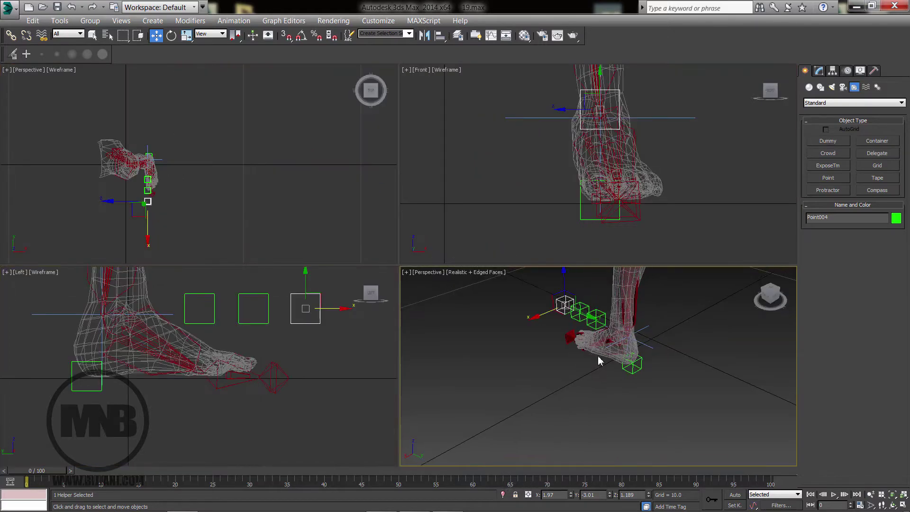
{"action": "key", "text": "alt+w"}
{"action": "middle_click_drag", "start_coordinate": [494, 349], "coordinate": [390, 307], "text": "alt"}
{"action": "scroll", "coordinate": [385, 223], "scroll_direction": "up", "scroll_amount": 2}
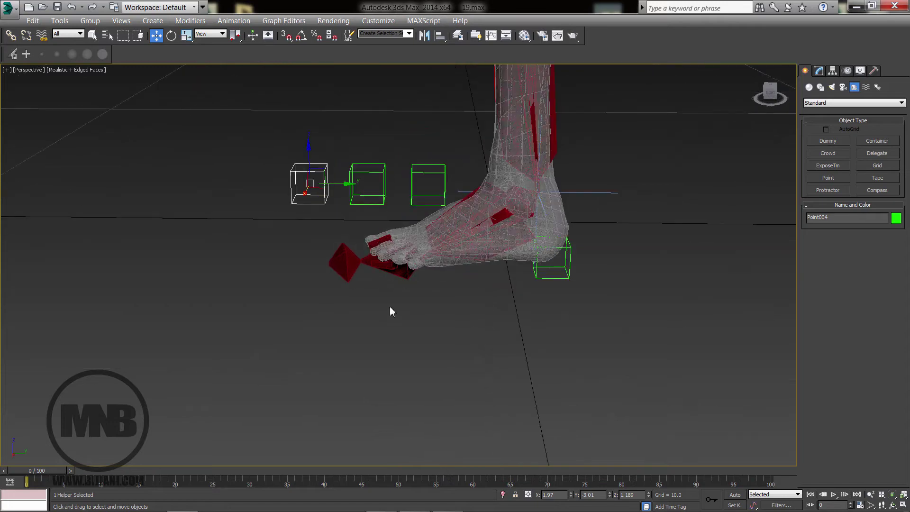
{"action": "middle_click_drag", "start_coordinate": [418, 250], "coordinate": [400, 299]}
{"action": "scroll", "coordinate": [400, 298], "scroll_direction": "up", "scroll_amount": 2}
{"action": "left_click", "coordinate": [433, 185]}
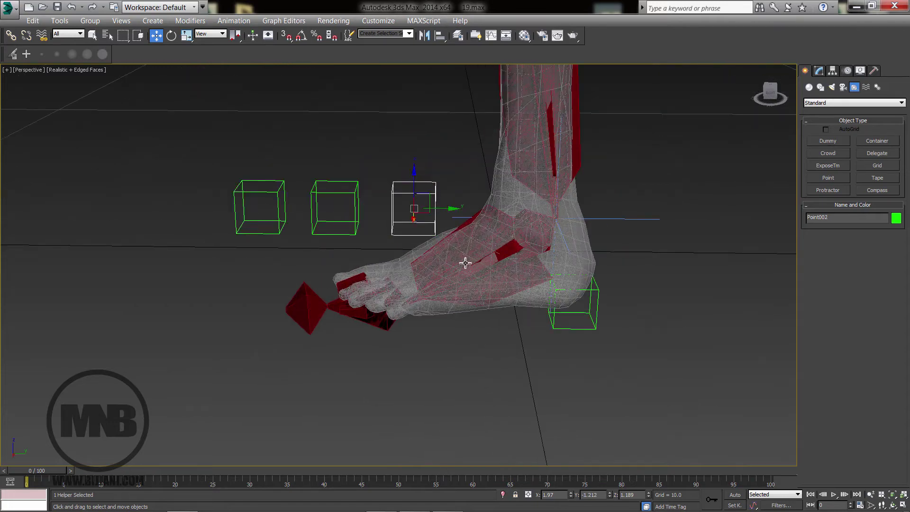
{"action": "middle_click_drag", "start_coordinate": [409, 262], "coordinate": [434, 273], "text": "alt"}
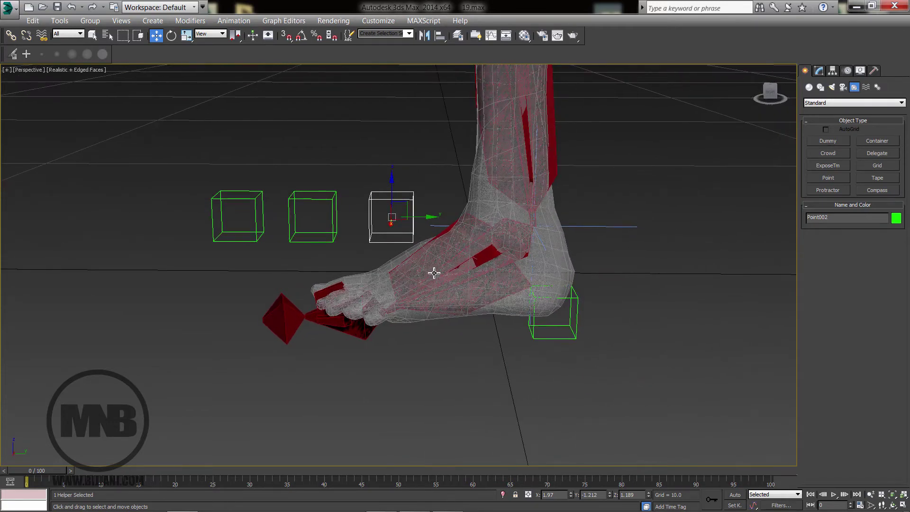
{"action": "key", "text": "alt+a"}
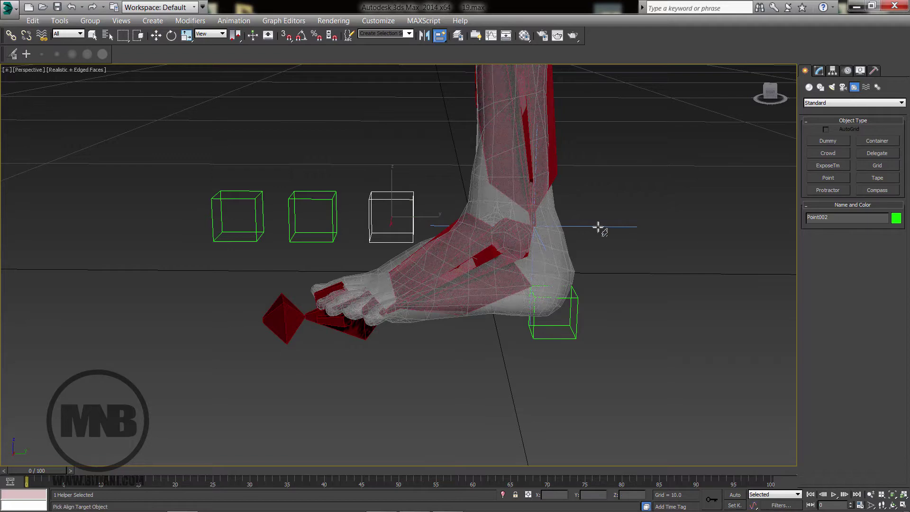
{"action": "left_click", "coordinate": [601, 227]}
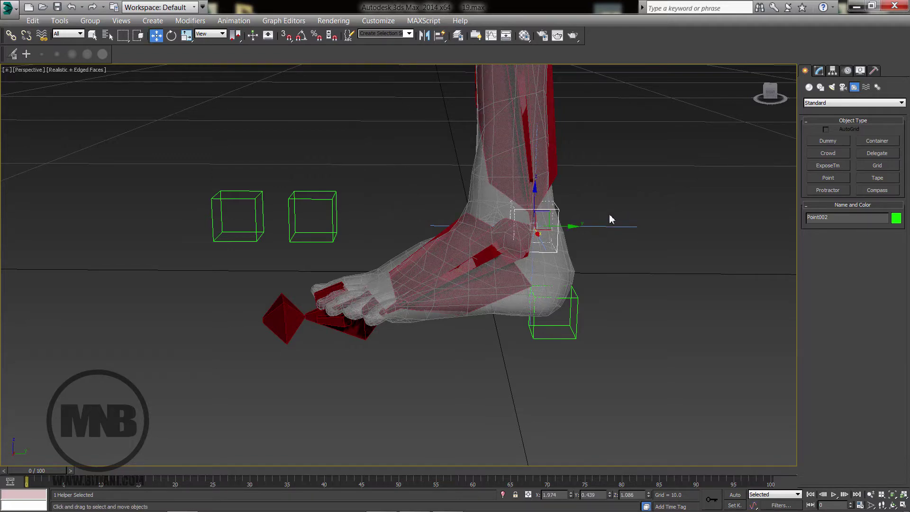
Align the position of the middle copied Point helper to the toe bone, at the ball of the foot.
{"action": "middle_click_drag", "start_coordinate": [610, 219], "coordinate": [306, 163], "text": "alt"}
{"action": "left_click", "coordinate": [591, 218]}
{"action": "left_click", "coordinate": [312, 209]}
{"action": "middle_click_drag", "start_coordinate": [330, 244], "coordinate": [327, 216], "text": "alt"}
{"action": "key", "text": "alt+a"}
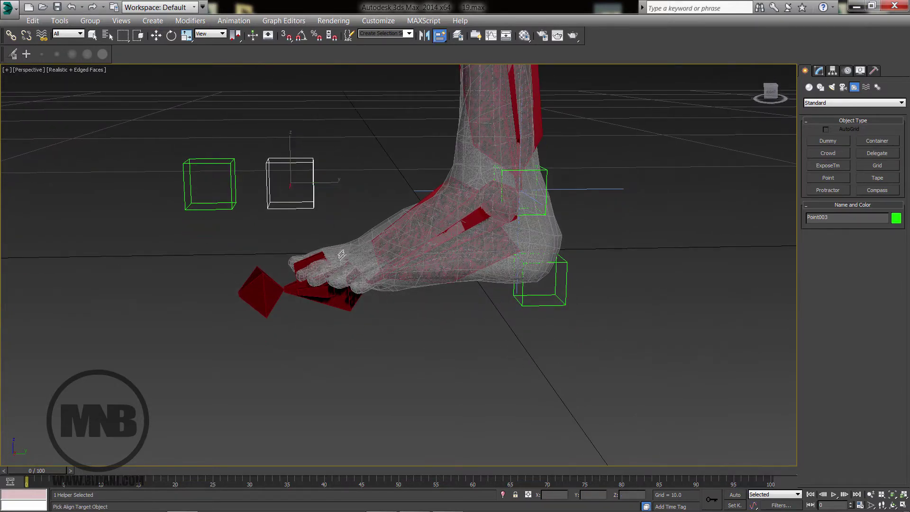
{"action": "left_click", "coordinate": [321, 293]}
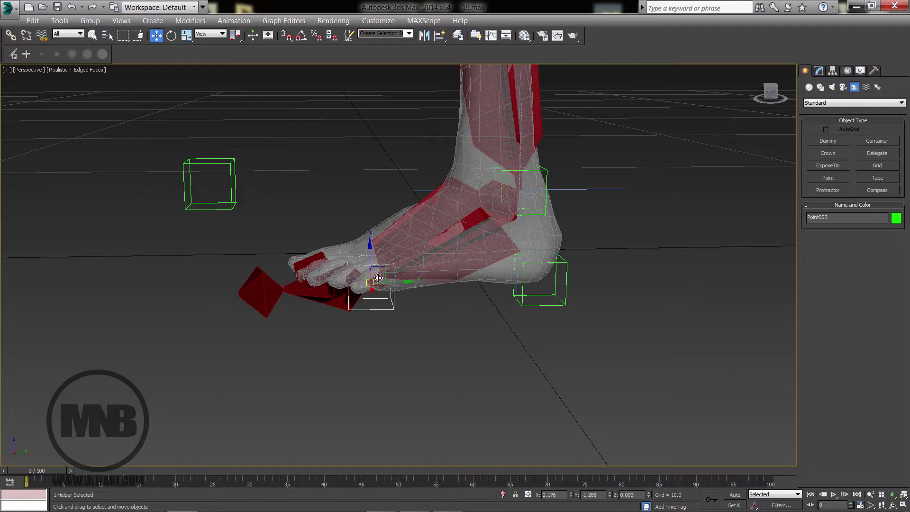
Align the position of the remaining Point helper to the end bone at the tip of the toes.
{"action": "left_click", "coordinate": [234, 195]}
{"action": "key", "text": "alt+a"}
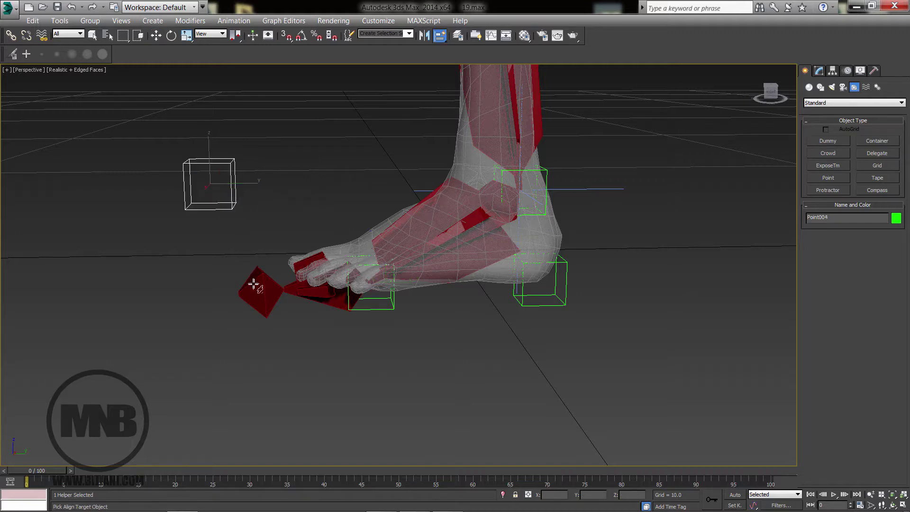
{"action": "left_click", "coordinate": [296, 297]}
{"action": "key", "text": "shift+a"}
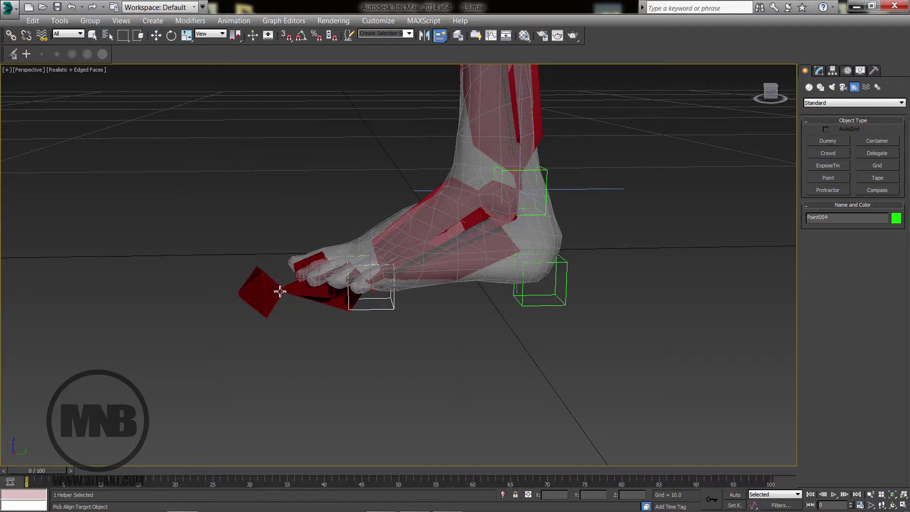
{"action": "left_click", "coordinate": [266, 292]}
{"action": "middle_click_drag", "start_coordinate": [341, 333], "coordinate": [375, 312], "text": "alt"}
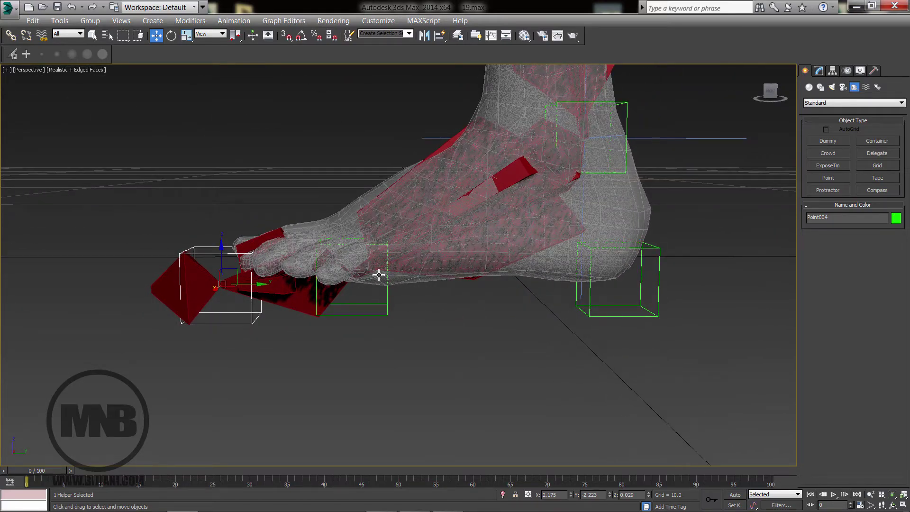
Align only the ball-of-foot helper's orientation to bone Bn_L_Leg03 on the X, Y and Z axes, with all position options off.
{"action": "left_click", "coordinate": [331, 314]}
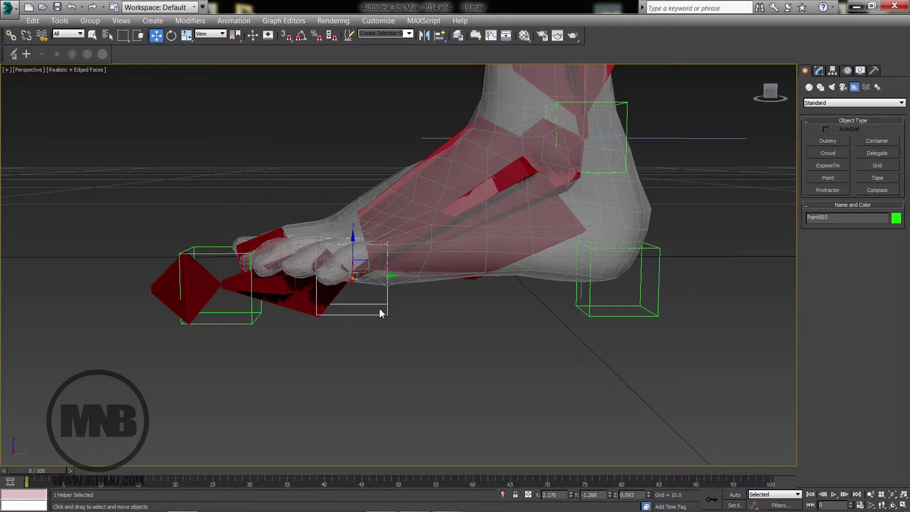
{"action": "key", "text": "alt+a"}
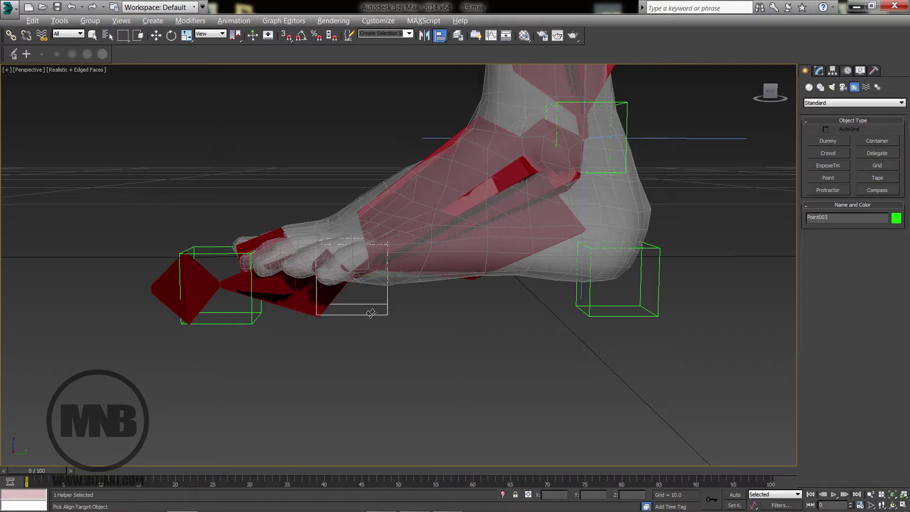
{"action": "left_click", "coordinate": [446, 218]}
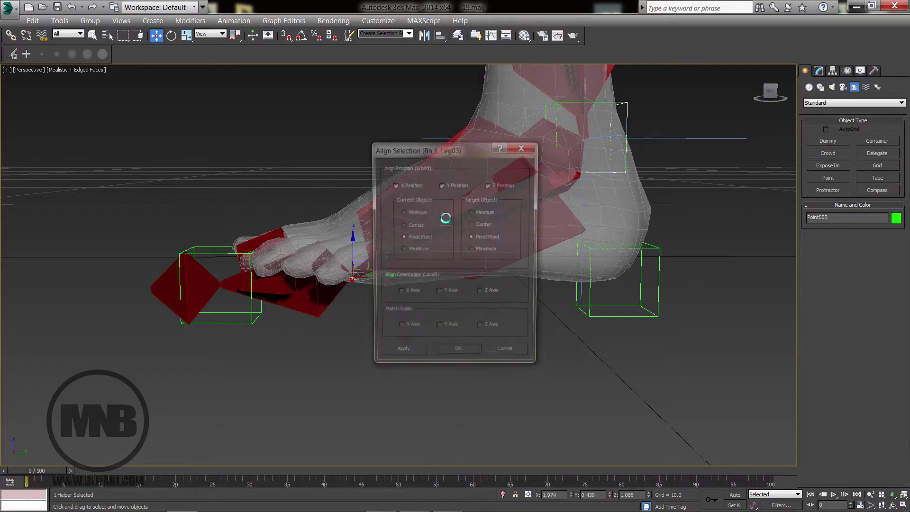
{"action": "left_click_drag", "start_coordinate": [455, 151], "coordinate": [747, 116]}
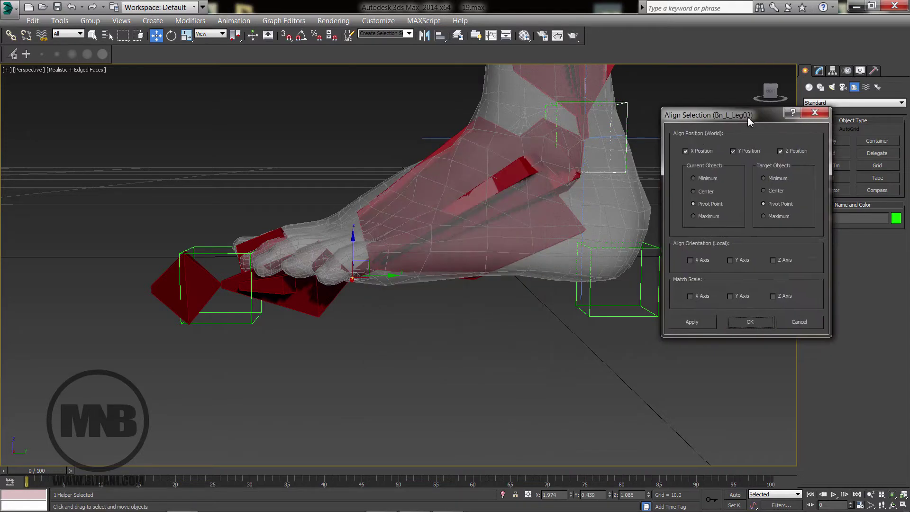
{"action": "left_click", "coordinate": [703, 152]}
{"action": "left_click", "coordinate": [751, 150]}
{"action": "left_click", "coordinate": [790, 151]}
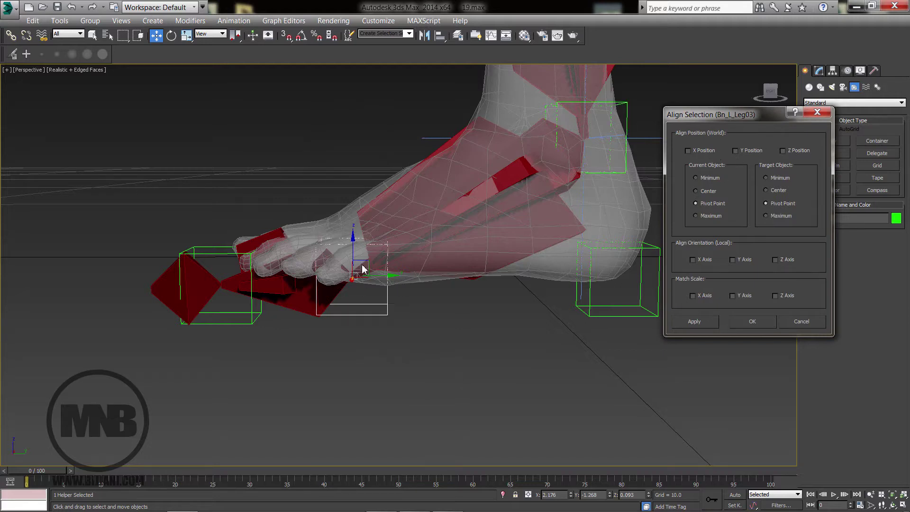
{"action": "left_click", "coordinate": [700, 260]}
{"action": "left_click", "coordinate": [744, 260]}
{"action": "left_click", "coordinate": [785, 260]}
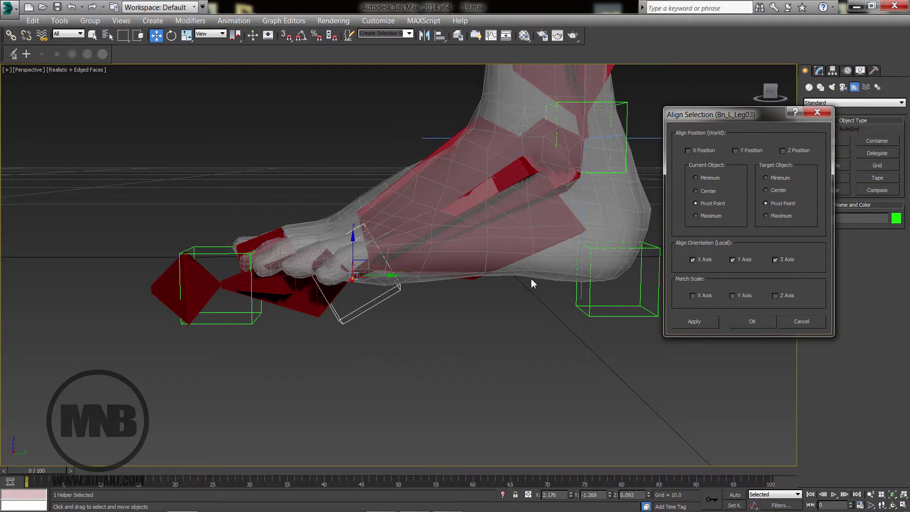
{"action": "left_click", "coordinate": [757, 322]}
Align the toe-tip helper's orientation to bone Bn_L_Leg04 on the X, Y and Z axes, without aligning its position.
{"action": "left_click", "coordinate": [223, 335]}
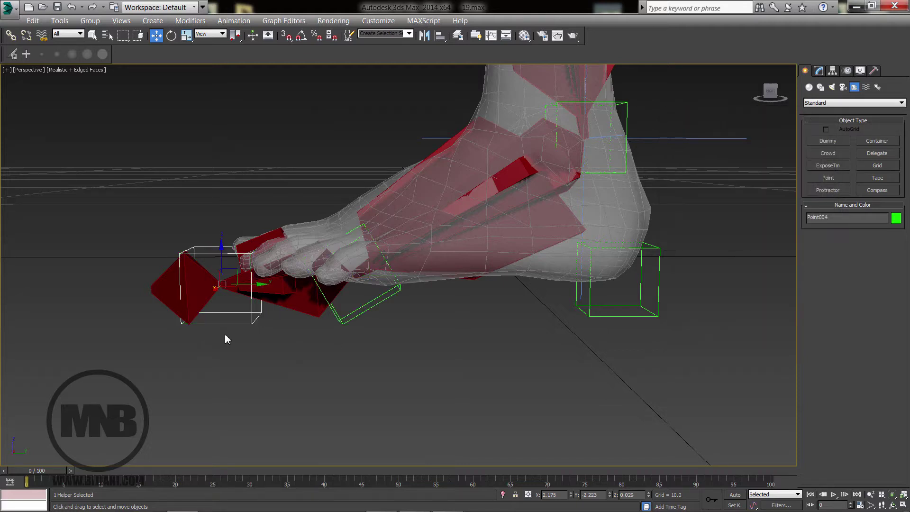
{"action": "key", "text": "alt+a"}
{"action": "left_click", "coordinate": [290, 295]}
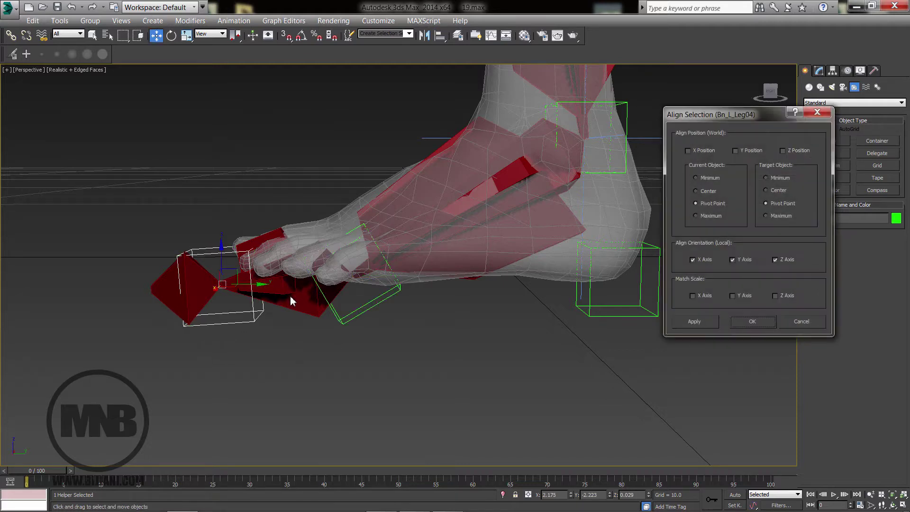
{"action": "left_click", "coordinate": [748, 321]}
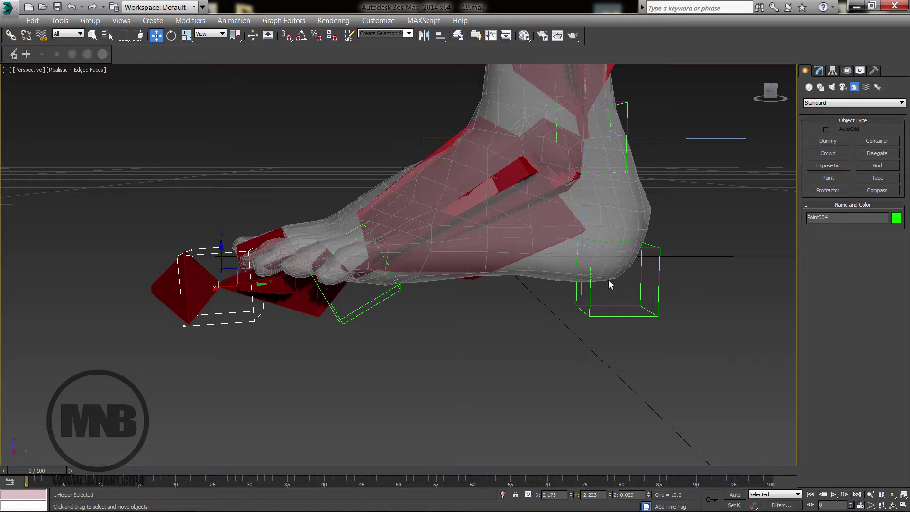
{"action": "middle_click_drag", "start_coordinate": [609, 284], "coordinate": [525, 311], "text": "alt"}
{"action": "middle_click_drag", "start_coordinate": [567, 283], "coordinate": [504, 197], "text": "alt"}
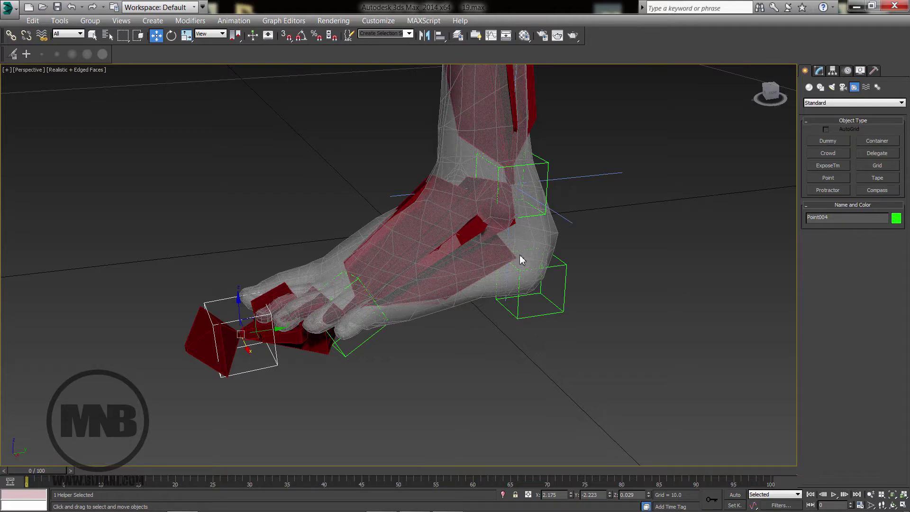
{"action": "middle_click_drag", "start_coordinate": [519, 259], "coordinate": [373, 314], "text": "alt"}
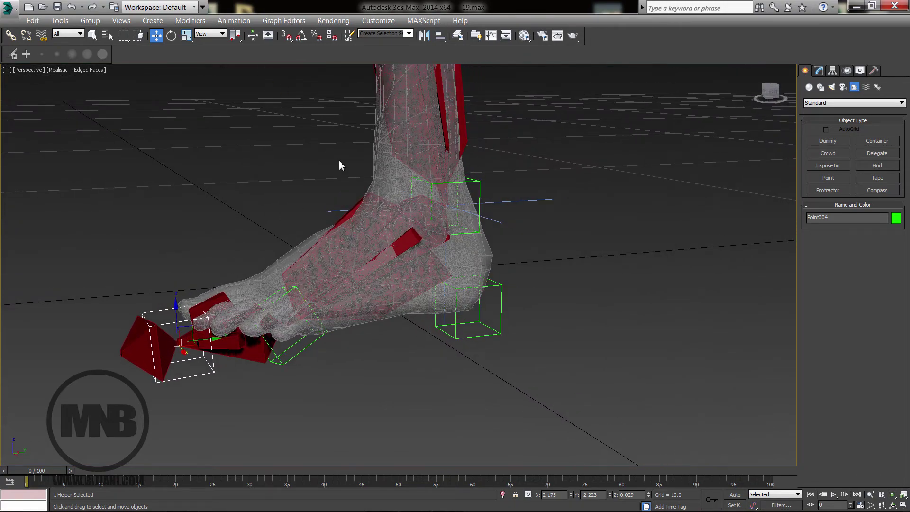
{"action": "middle_click_drag", "start_coordinate": [340, 163], "coordinate": [311, 171], "text": "alt"}
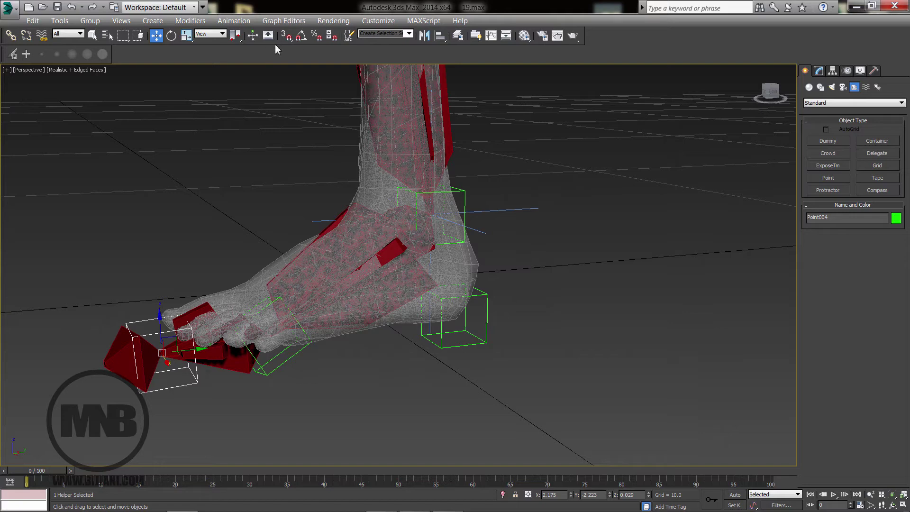
{"action": "left_click", "coordinate": [242, 22]}
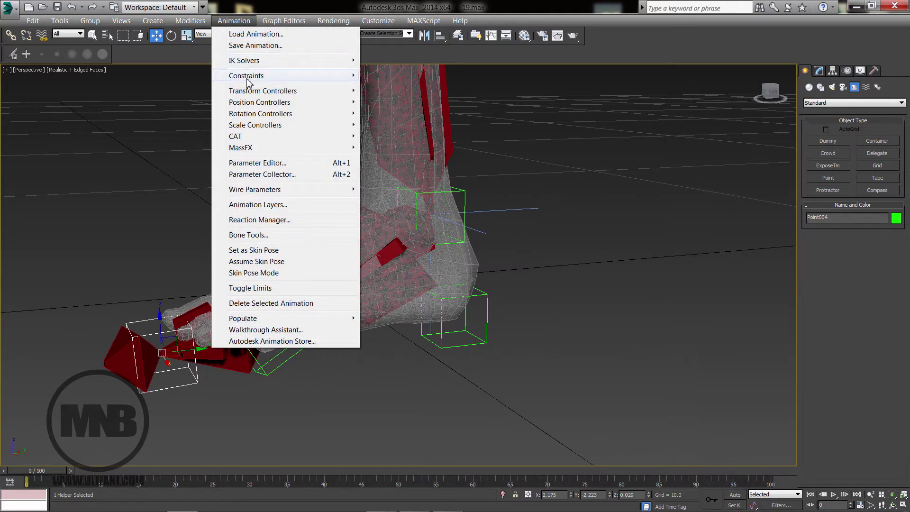
{"action": "mouse_move", "coordinate": [247, 76]}
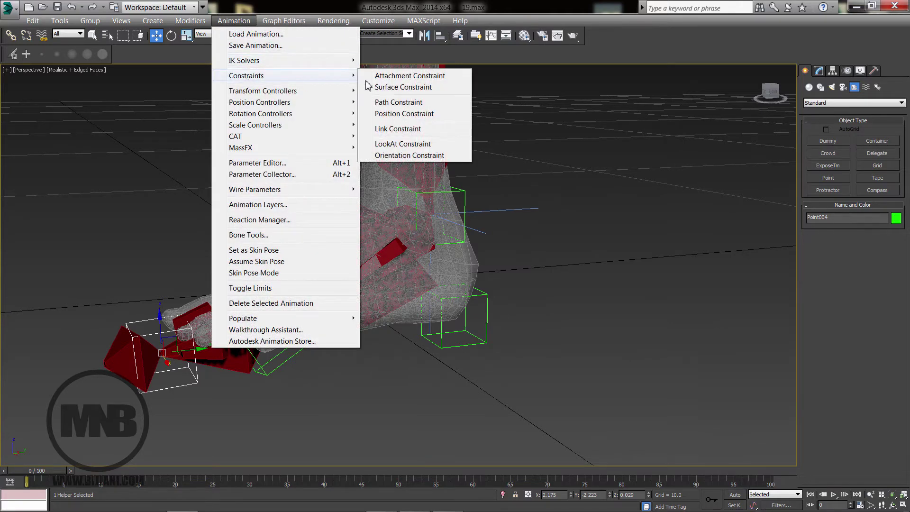
{"action": "left_click", "coordinate": [401, 116]}
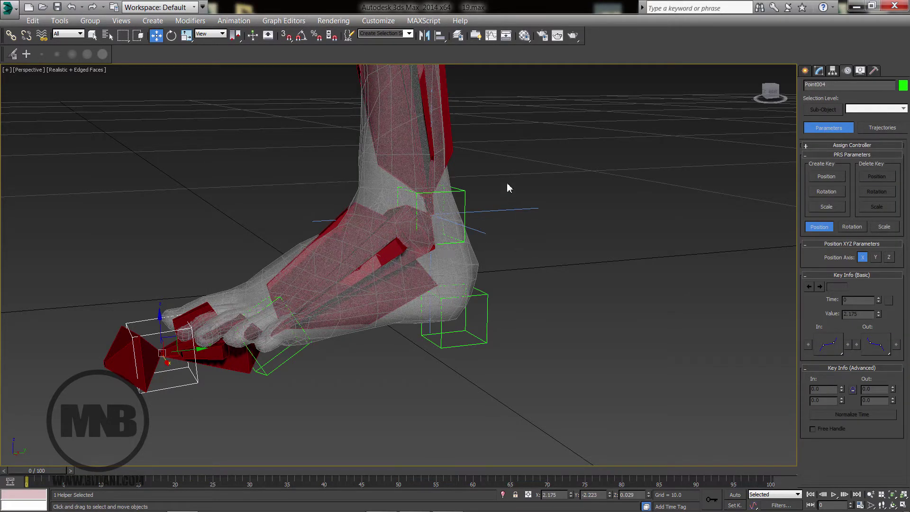
{"action": "left_click", "coordinate": [516, 162]}
Add a Position Constraint to the IK chain goal at the ankle, with the ankle Point helper as its target.
{"action": "left_click", "coordinate": [511, 210]}
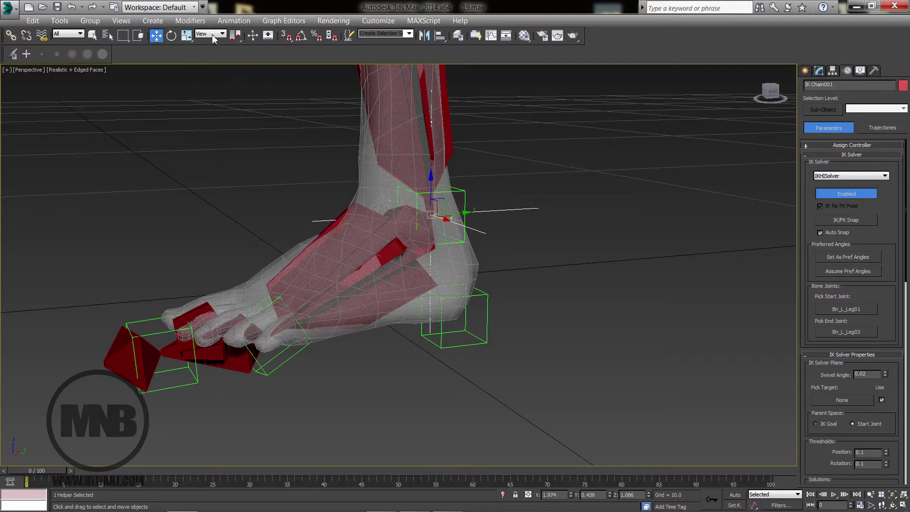
{"action": "left_click", "coordinate": [234, 21]}
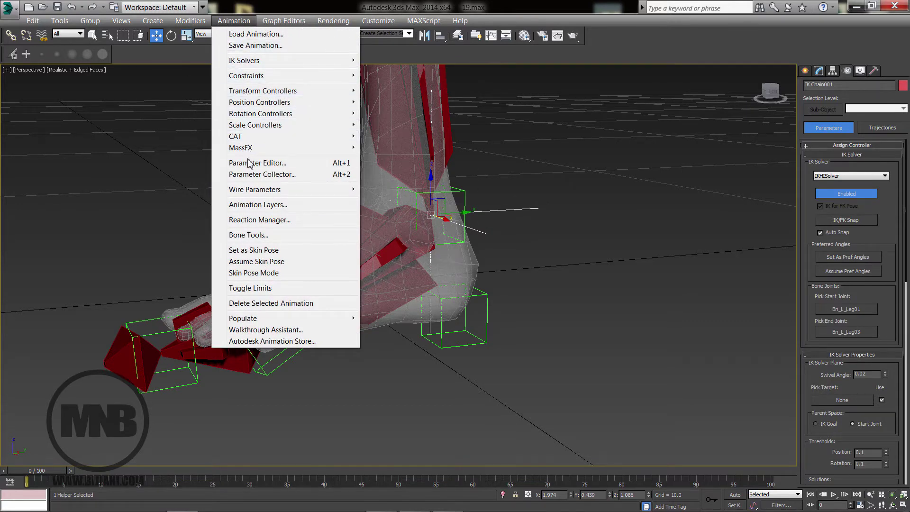
{"action": "mouse_move", "coordinate": [260, 76]}
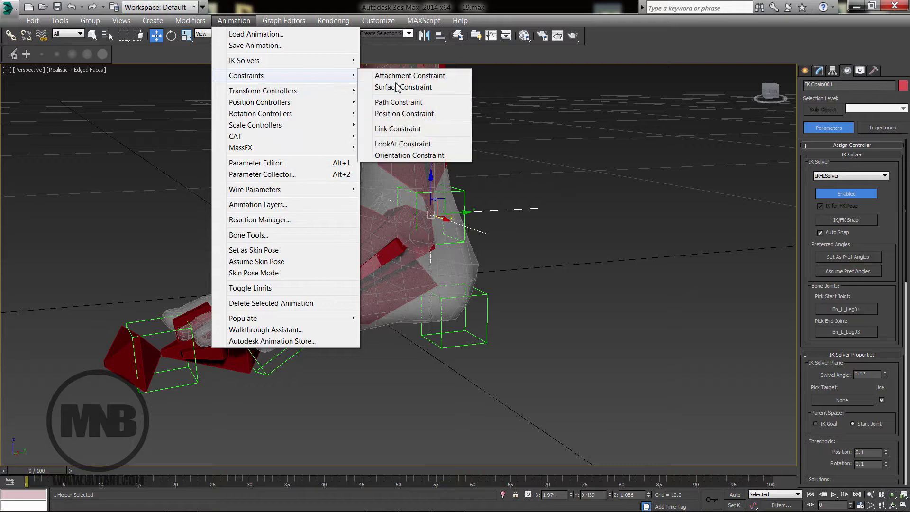
{"action": "left_click", "coordinate": [398, 114]}
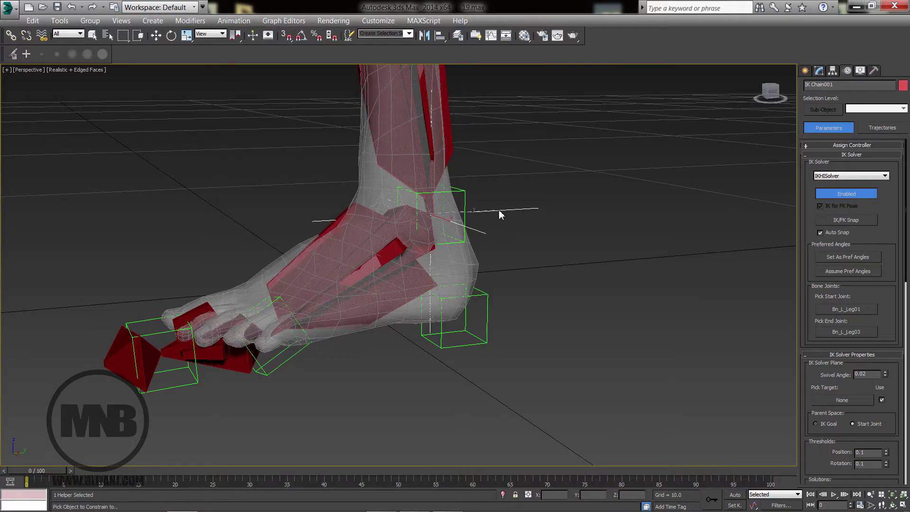
{"action": "left_click", "coordinate": [465, 191]}
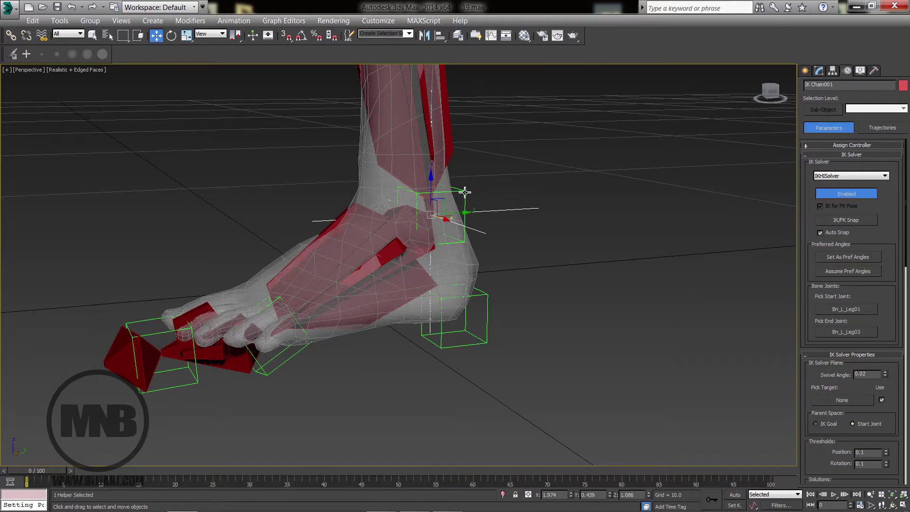
Try moving the ankle helper to test how the constrained leg follows, and cancel the move.
{"action": "left_click", "coordinate": [465, 191]}
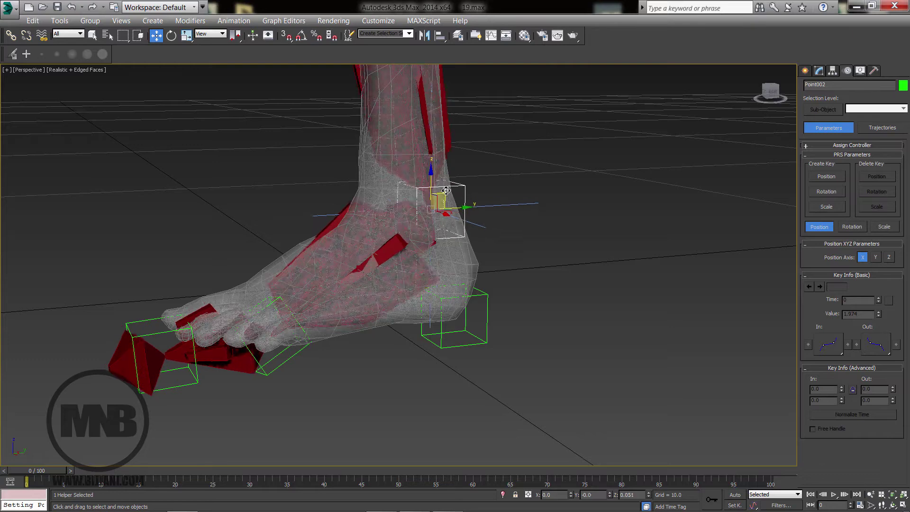
{"action": "left_click_drag", "start_coordinate": [445, 191], "coordinate": [378, 100]}
{"action": "right_click", "coordinate": [379, 100]}
{"action": "left_click_drag", "start_coordinate": [520, 241], "coordinate": [520, 241]}
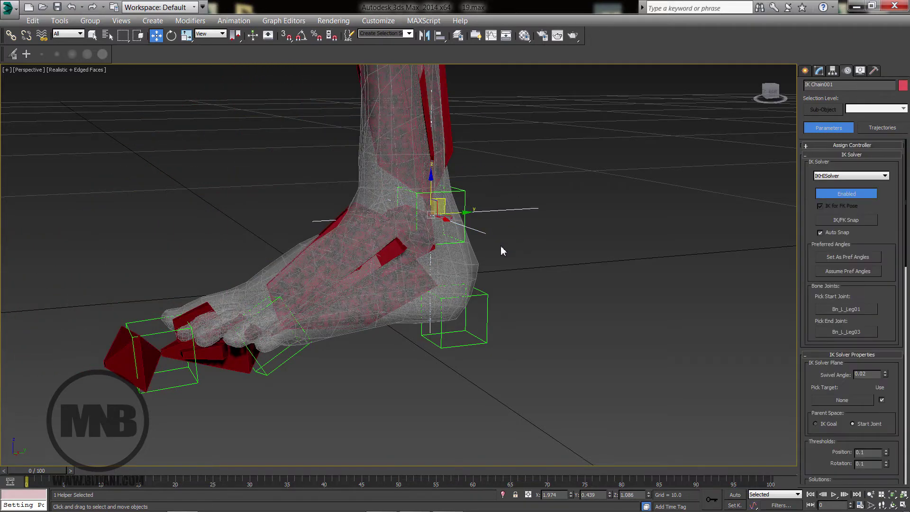
Add an Orientation Constraint to foot bone Bn_L_Leg03, with the ball-of-foot helper Point003 as its target.
{"action": "middle_click_drag", "start_coordinate": [501, 248], "coordinate": [392, 257], "text": "alt"}
{"action": "left_click", "coordinate": [375, 247]}
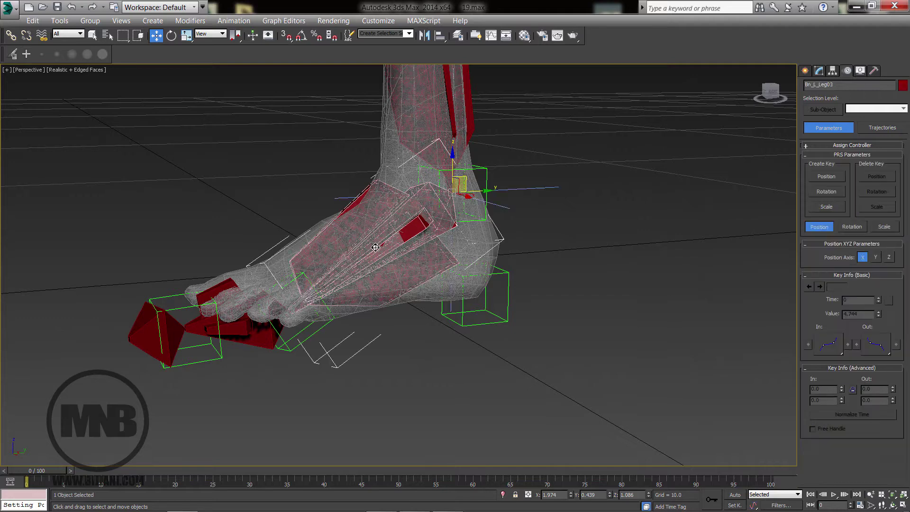
{"action": "left_click", "coordinate": [234, 21]}
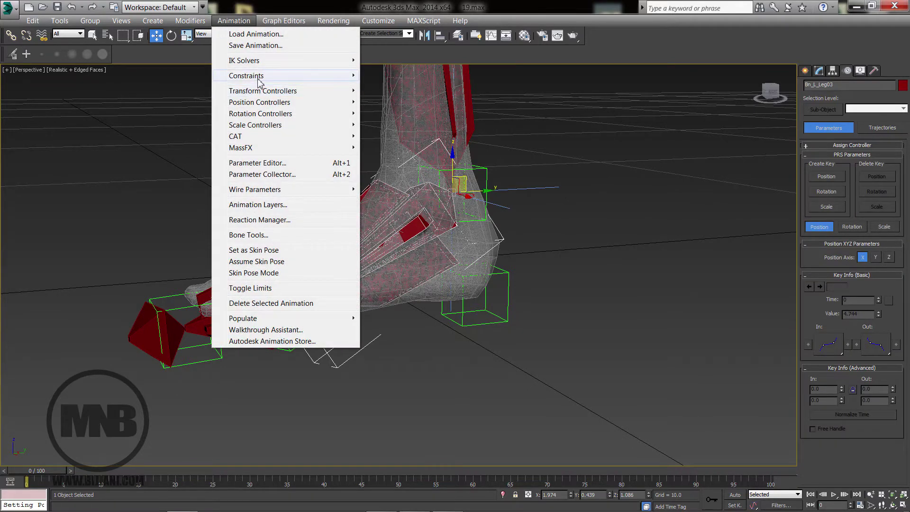
{"action": "mouse_move", "coordinate": [260, 75]}
{"action": "left_click", "coordinate": [396, 155]}
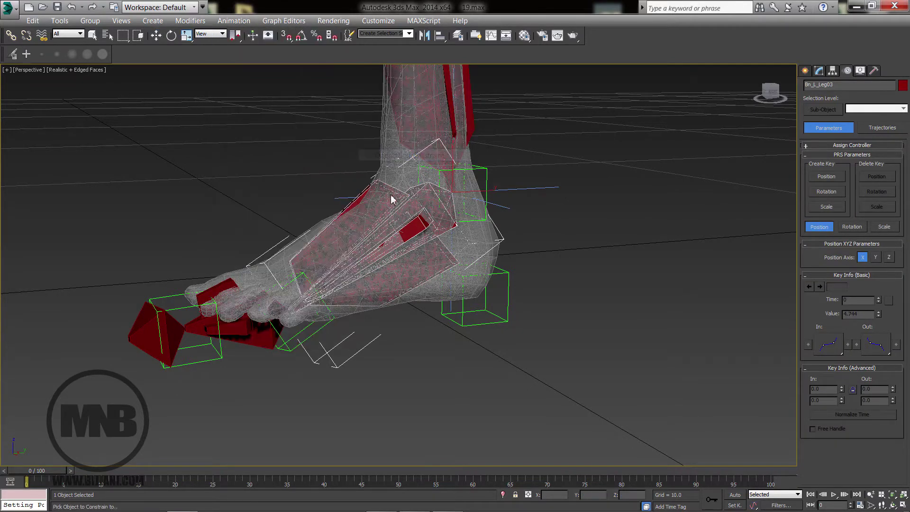
{"action": "left_click", "coordinate": [313, 336]}
Try rotating the ball-of-foot helper to test the foot bone's orientation constraint, without keeping the rotation.
{"action": "left_click", "coordinate": [313, 337]}
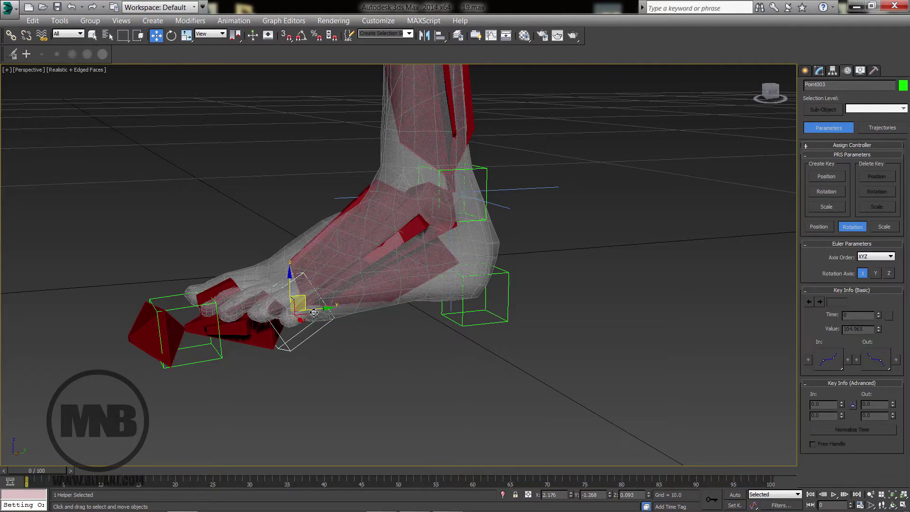
{"action": "key", "text": "e"}
{"action": "left_click_drag", "start_coordinate": [303, 274], "coordinate": [286, 270]}
Add an Orientation Constraint to toe bone Bn_L_Leg04, with the toe-tip helper Point004 as its target.
{"action": "left_click", "coordinate": [228, 331]}
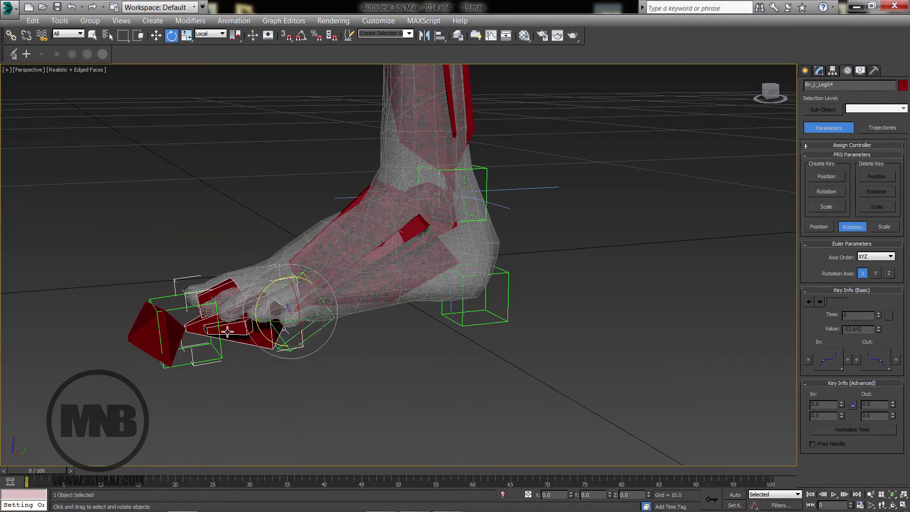
{"action": "left_click", "coordinate": [234, 21]}
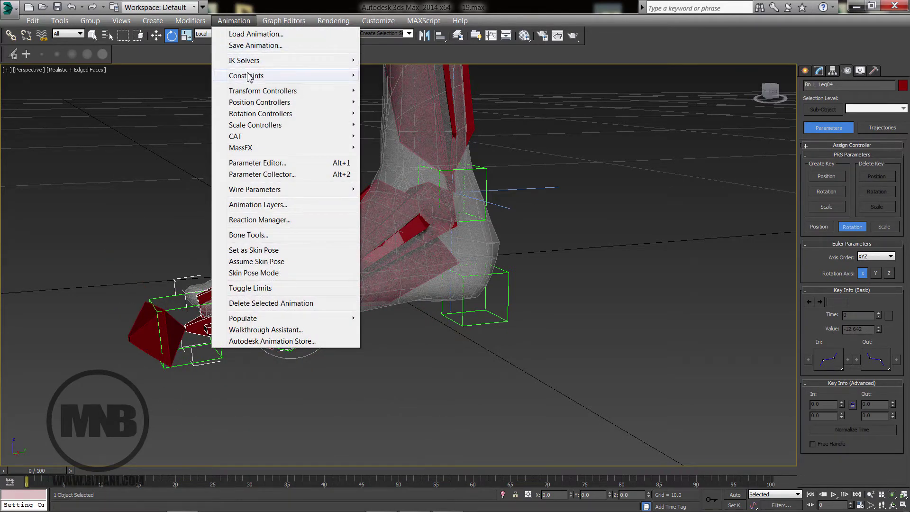
{"action": "mouse_move", "coordinate": [248, 76]}
{"action": "left_click", "coordinate": [386, 155]}
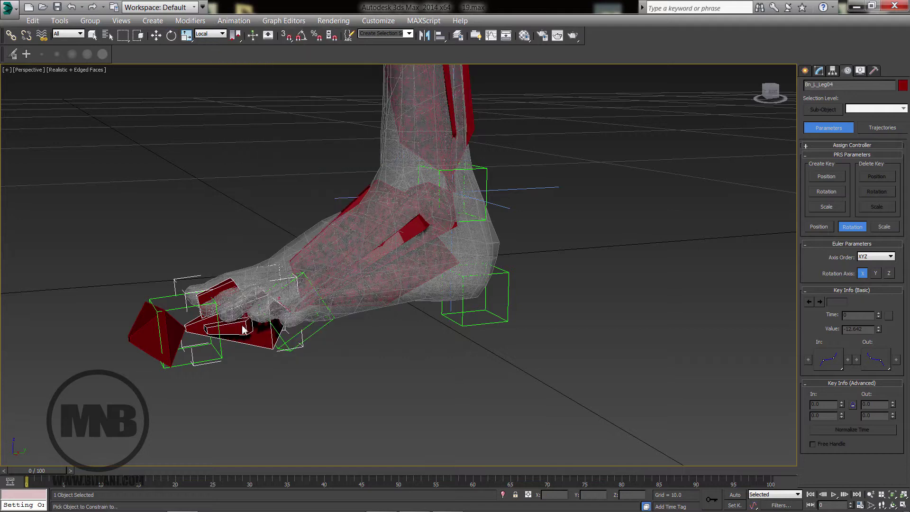
{"action": "left_click", "coordinate": [209, 362]}
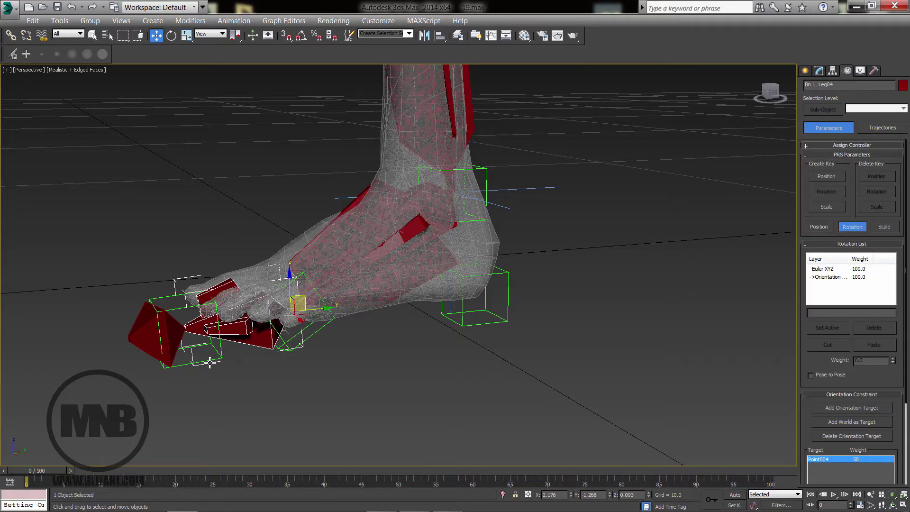
Try rotating the toe-tip helper to test how the toe bone reacts, and undo the rotation.
{"action": "left_click", "coordinate": [197, 365]}
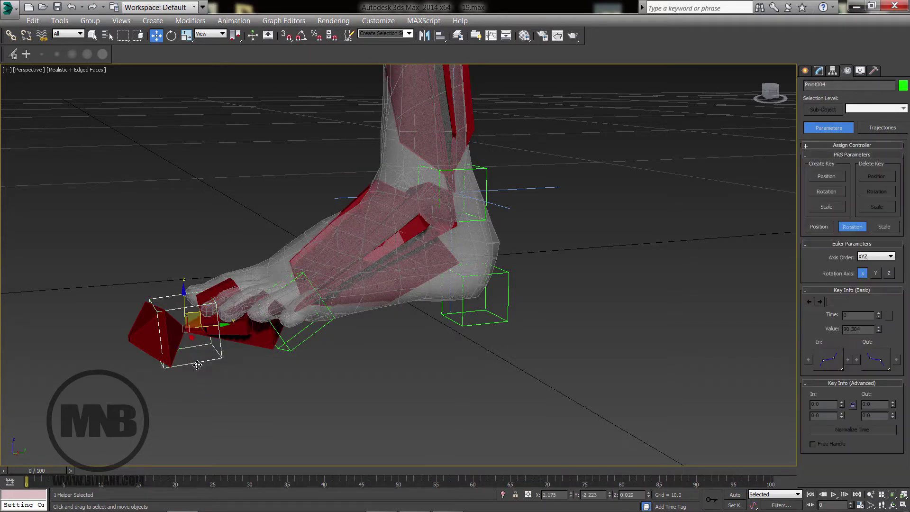
{"action": "key", "text": "e"}
{"action": "left_click_drag", "start_coordinate": [195, 295], "coordinate": [223, 308]}
{"action": "mouse_move", "coordinate": [224, 308]}
{"action": "middle_mouse_down", "text": "alt"}
{"action": "mouse_move", "coordinate": [239, 292]}
{"action": "mouse_move", "coordinate": [223, 283]}
{"action": "mouse_move", "coordinate": [223, 295]}
{"action": "middle_mouse_up", "text": "alt"}
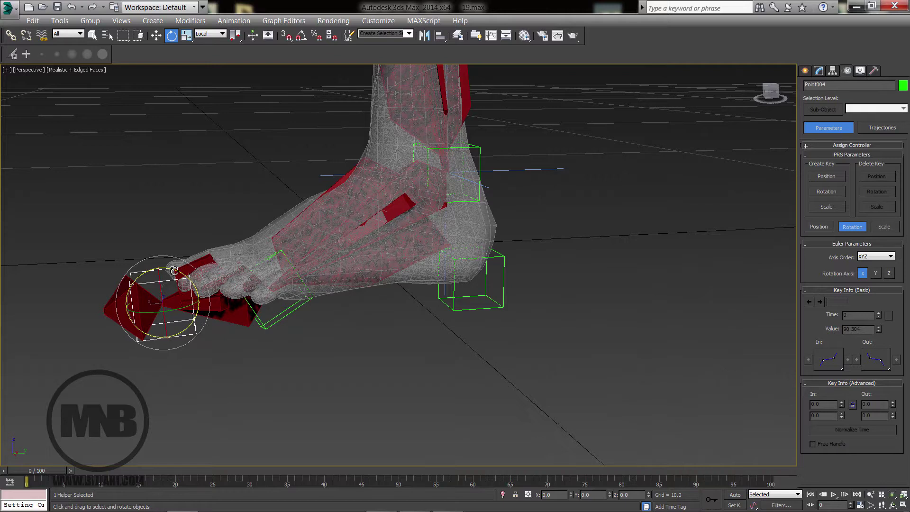
{"action": "left_click_drag", "start_coordinate": [174, 271], "coordinate": [179, 324]}
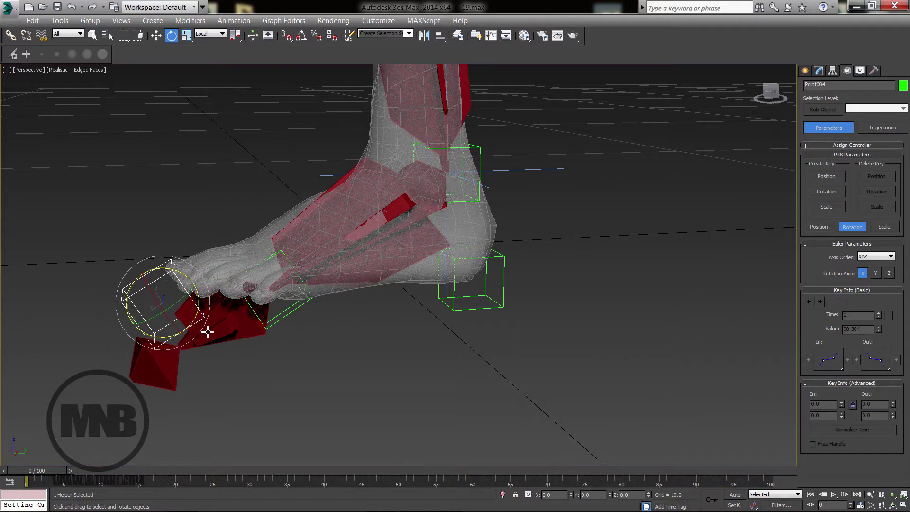
{"action": "key", "text": "ctrl+z"}
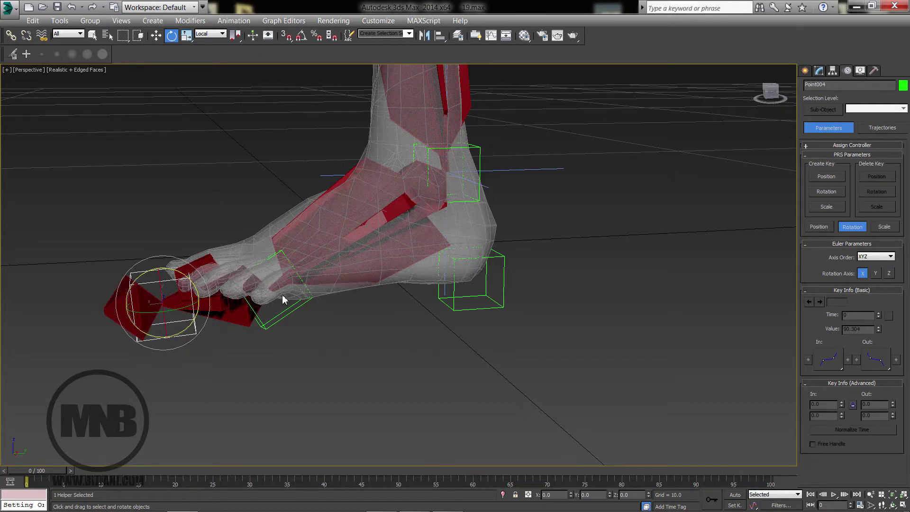
Link the ankle helper to the ball-of-foot helper, that one to the toe-tip helper, and the toe-tip helper to the heel helper.
{"action": "left_click", "coordinate": [481, 148]}
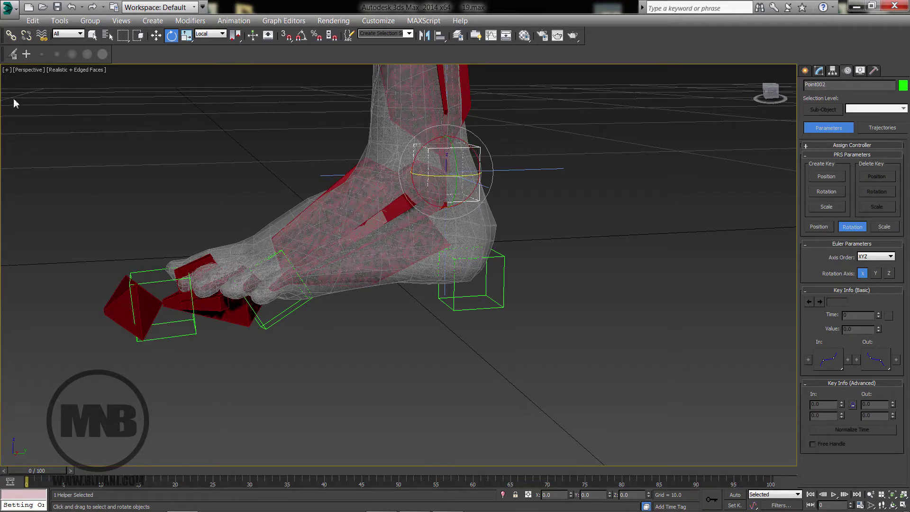
{"action": "left_click", "coordinate": [11, 35]}
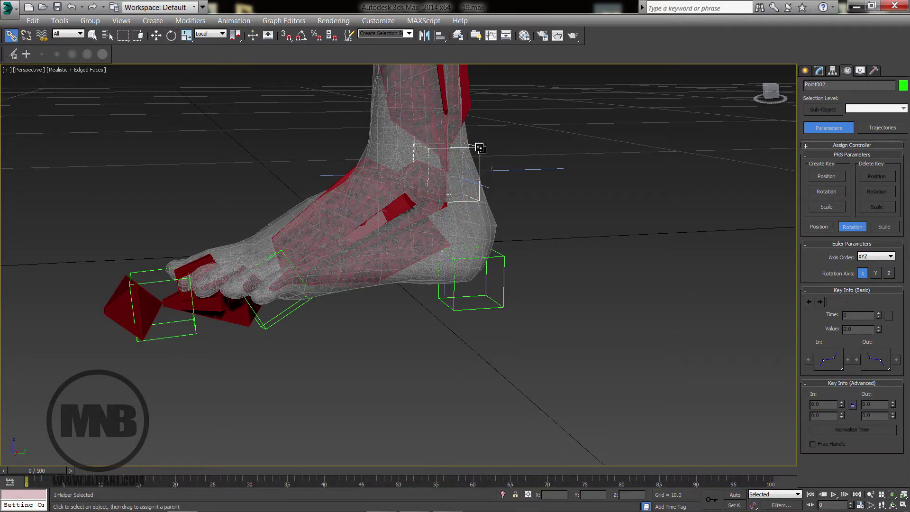
{"action": "left_click_drag", "start_coordinate": [307, 331], "coordinate": [264, 390]}
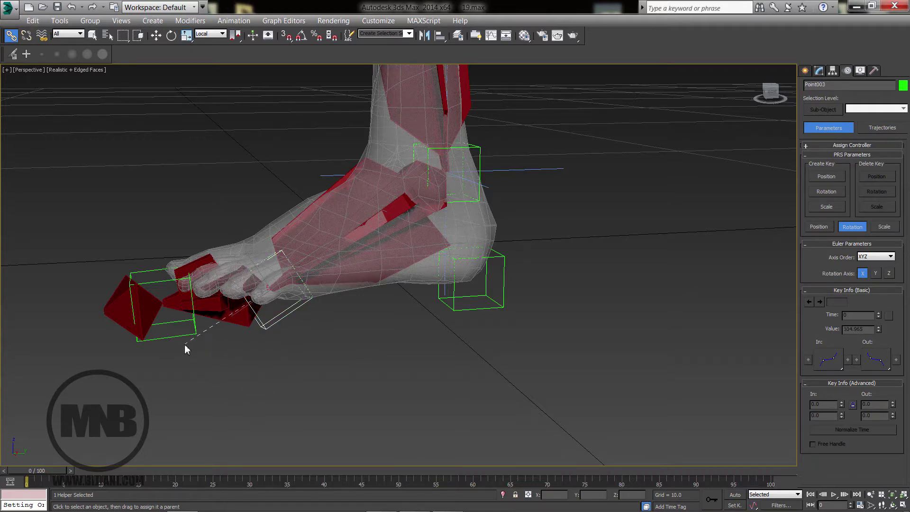
{"action": "left_click_drag", "start_coordinate": [185, 349], "coordinate": [469, 420]}
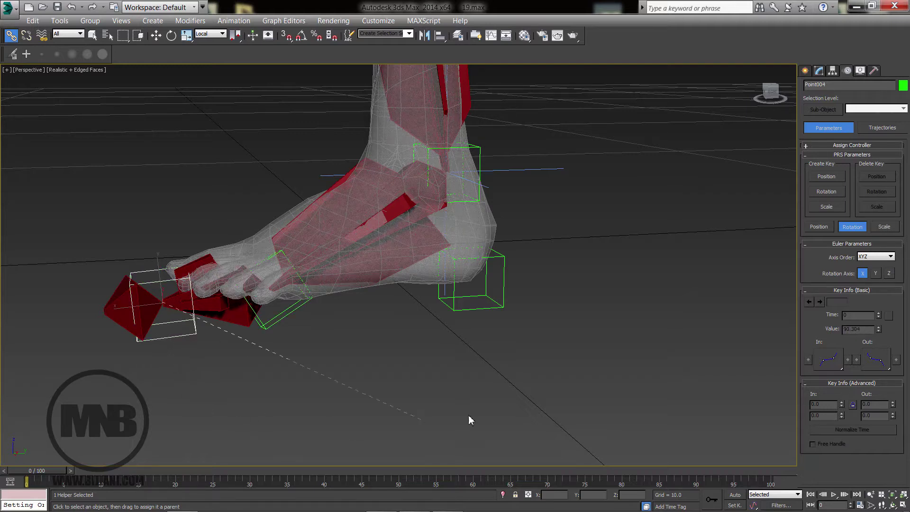
{"action": "left_click_drag", "start_coordinate": [507, 328], "coordinate": [504, 300]}
{"action": "key", "text": "w"}
Test the linked hierarchy by rotating the heel, toe-tip and ball-of-foot helpers one after another, cancelling each rotation.
{"action": "left_click", "coordinate": [499, 307]}
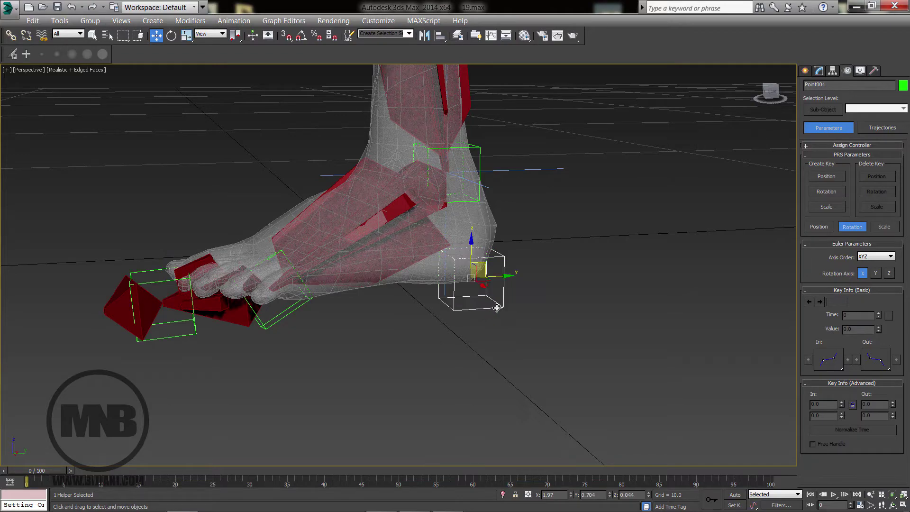
{"action": "key", "text": "e"}
{"action": "left_click_drag", "start_coordinate": [495, 261], "coordinate": [496, 240]}
{"action": "right_click", "coordinate": [496, 240]}
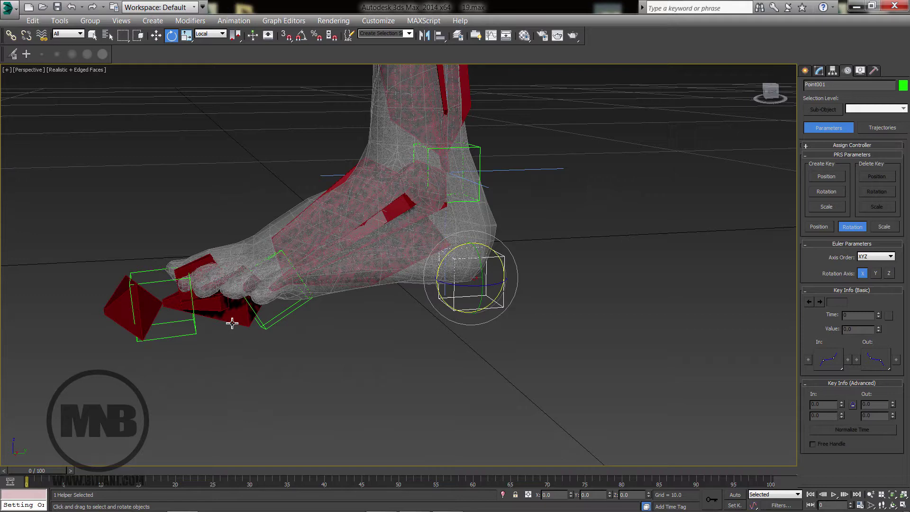
{"action": "left_click", "coordinate": [193, 336]}
{"action": "left_click_drag", "start_coordinate": [178, 274], "coordinate": [155, 258]}
{"action": "right_click", "coordinate": [155, 258]}
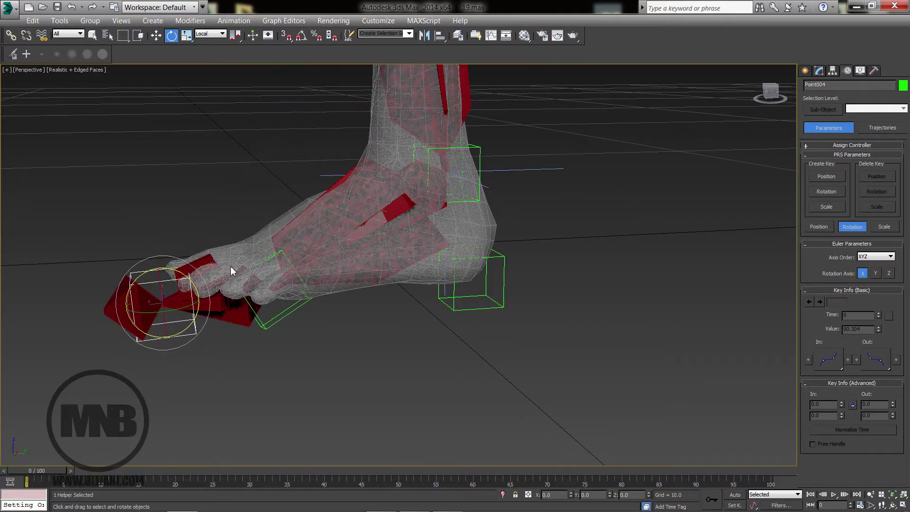
{"action": "left_click", "coordinate": [275, 318]}
{"action": "mouse_move", "coordinate": [296, 268]}
{"action": "left_mouse_down"}
{"action": "mouse_move", "coordinate": [268, 240]}
{"action": "mouse_move", "coordinate": [287, 257]}
{"action": "left_mouse_up"}
{"action": "right_click", "coordinate": [287, 257]}
Try moving the ankle helper to test the whole leg, cancel the move and return to a close view of the foot.
{"action": "left_click", "coordinate": [480, 154]}
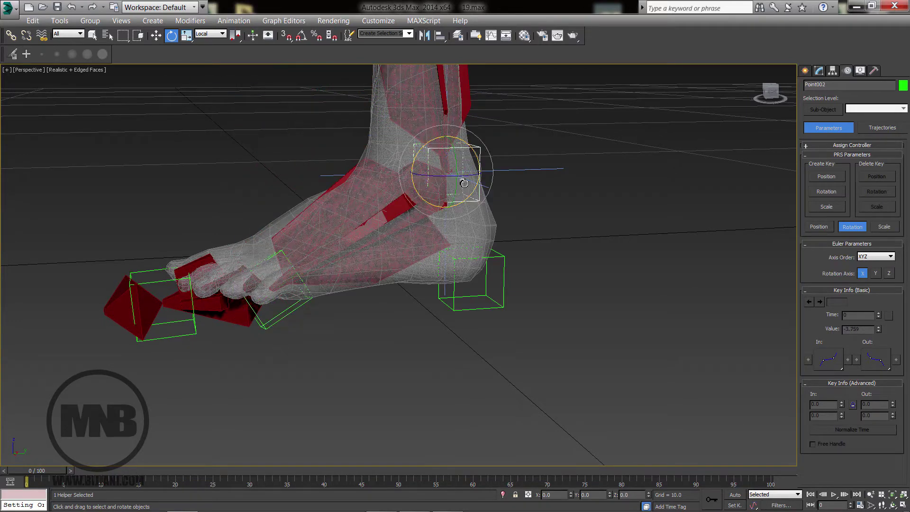
{"action": "middle_click_drag", "start_coordinate": [461, 182], "coordinate": [454, 204]}
{"action": "scroll", "coordinate": [388, 277], "scroll_direction": "down", "scroll_amount": 2}
{"action": "scroll", "coordinate": [388, 278], "scroll_direction": "down", "scroll_amount": 4}
{"action": "key", "text": "w"}
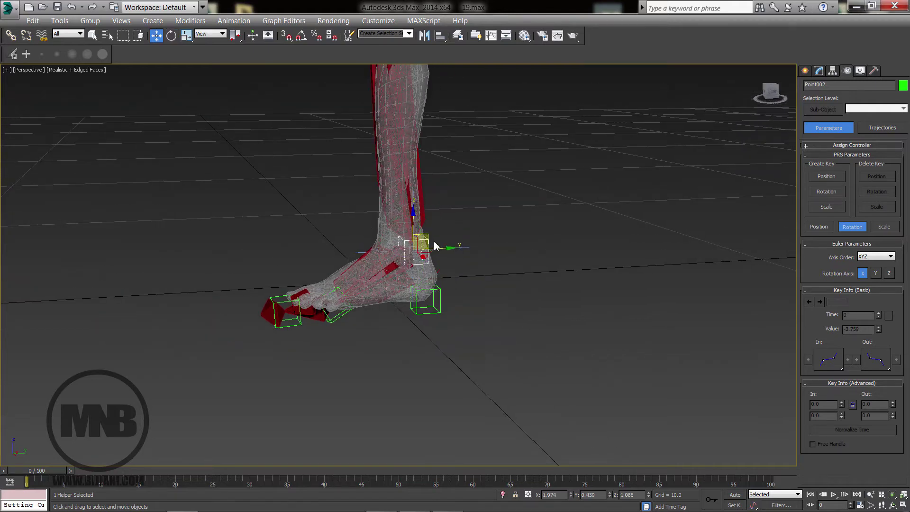
{"action": "left_click_drag", "start_coordinate": [427, 235], "coordinate": [366, 128]}
{"action": "right_click", "coordinate": [366, 129]}
{"action": "scroll", "coordinate": [420, 319], "scroll_direction": "up", "scroll_amount": 5}
{"action": "middle_click_drag", "start_coordinate": [459, 298], "coordinate": [436, 265], "text": "alt"}
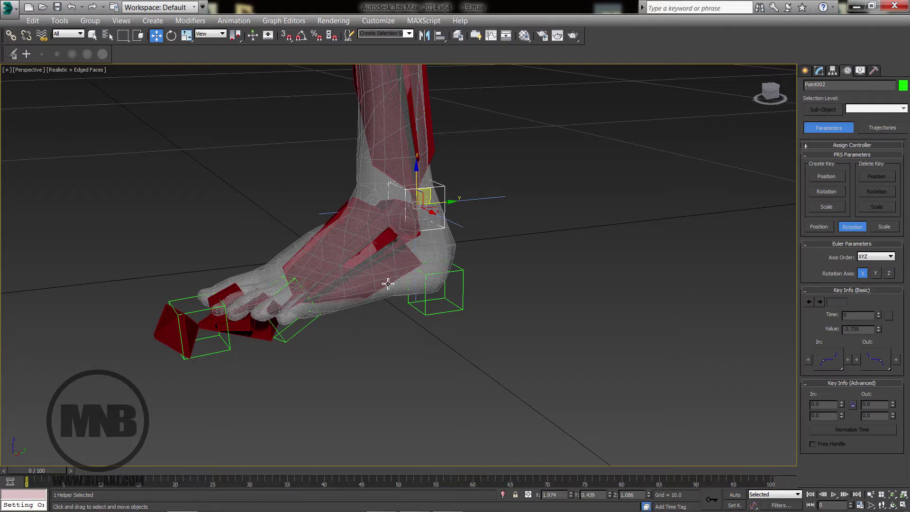
{"action": "middle_click_drag", "start_coordinate": [386, 284], "coordinate": [420, 279], "text": "alt"}
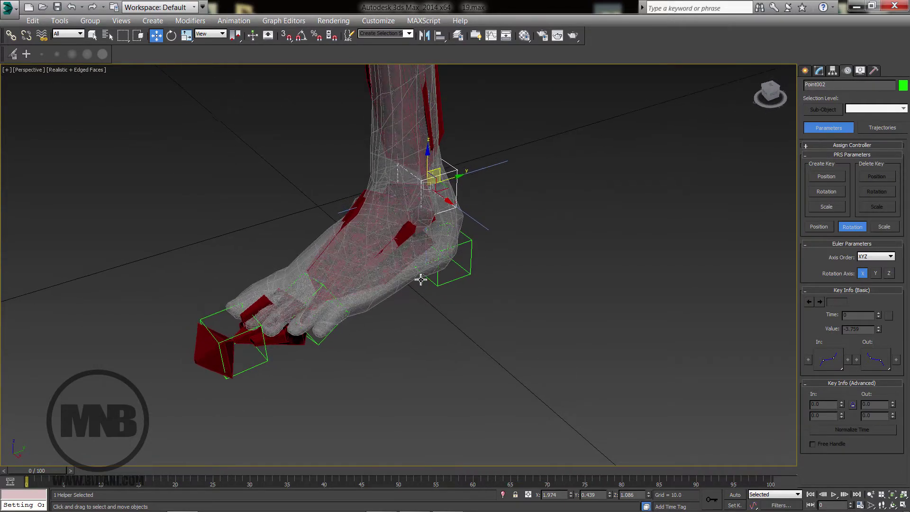
Draw a rectangle spline around the foot in the top-down view, about 4.2 long and 1.76 wide.
{"action": "left_click", "coordinate": [807, 71]}
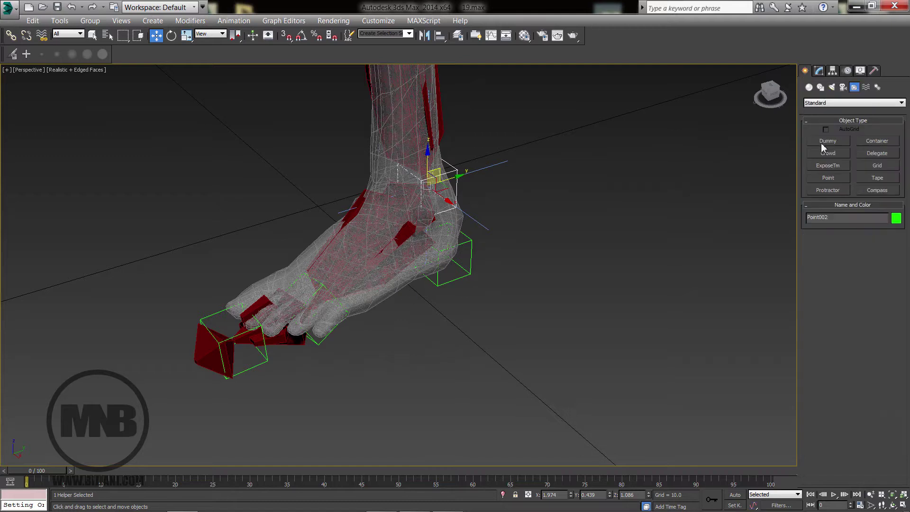
{"action": "left_click", "coordinate": [821, 88]}
{"action": "left_click", "coordinate": [863, 151]}
{"action": "mouse_move", "coordinate": [415, 285]}
{"action": "middle_mouse_down", "text": "alt"}
{"action": "mouse_move", "coordinate": [425, 279]}
{"action": "mouse_move", "coordinate": [412, 283]}
{"action": "middle_mouse_up", "text": "alt"}
{"action": "key", "text": "alt+w"}
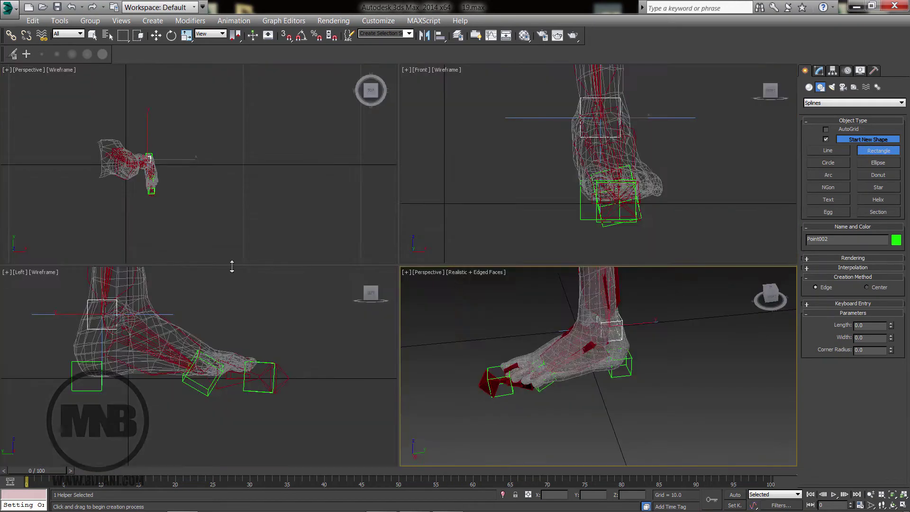
{"action": "left_click", "coordinate": [134, 179]}
{"action": "left_click_drag", "start_coordinate": [143, 151], "coordinate": [163, 201]}
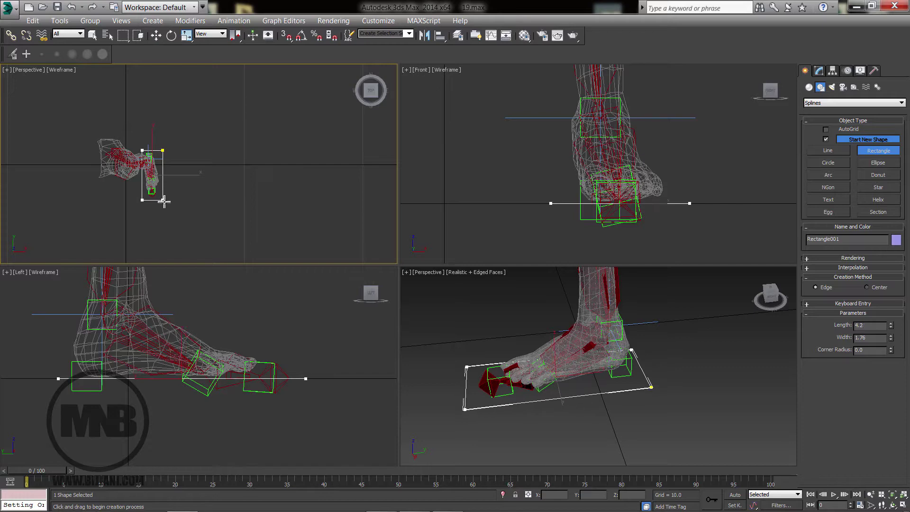
Raise the rectangle to the sole of the foot in the Left view, to about Z 0.042.
{"action": "middle_click", "coordinate": [575, 391]}
{"action": "key", "text": "alt+w"}
{"action": "middle_click_drag", "start_coordinate": [498, 372], "coordinate": [460, 312], "text": "alt"}
{"action": "key", "text": "alt+w"}
{"action": "middle_click", "coordinate": [604, 214]}
{"action": "middle_click", "coordinate": [252, 384]}
{"action": "key", "text": "alt+w"}
{"action": "middle_click_drag", "start_coordinate": [192, 390], "coordinate": [212, 336]}
{"action": "scroll", "coordinate": [211, 335], "scroll_direction": "up", "scroll_amount": 2}
{"action": "key", "text": "w"}
{"action": "middle_click_drag", "start_coordinate": [359, 227], "coordinate": [355, 241]}
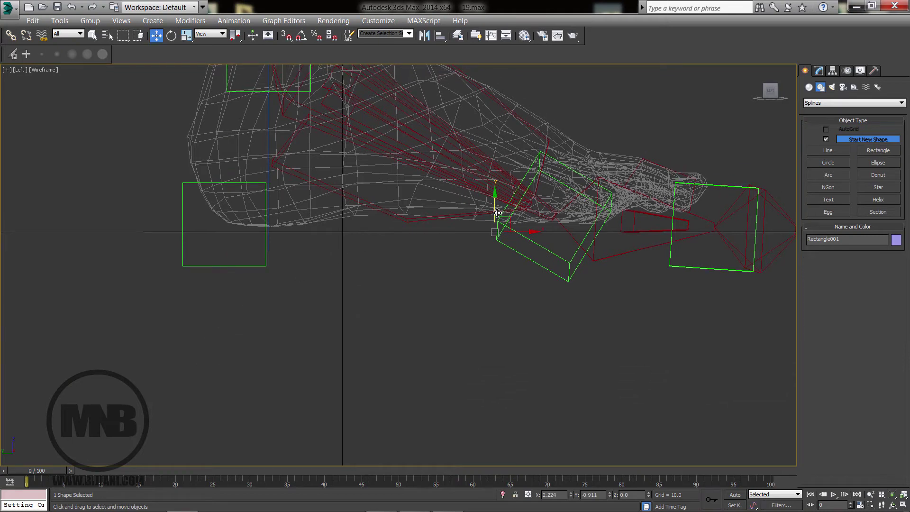
{"action": "left_click_drag", "start_coordinate": [497, 213], "coordinate": [497, 206]}
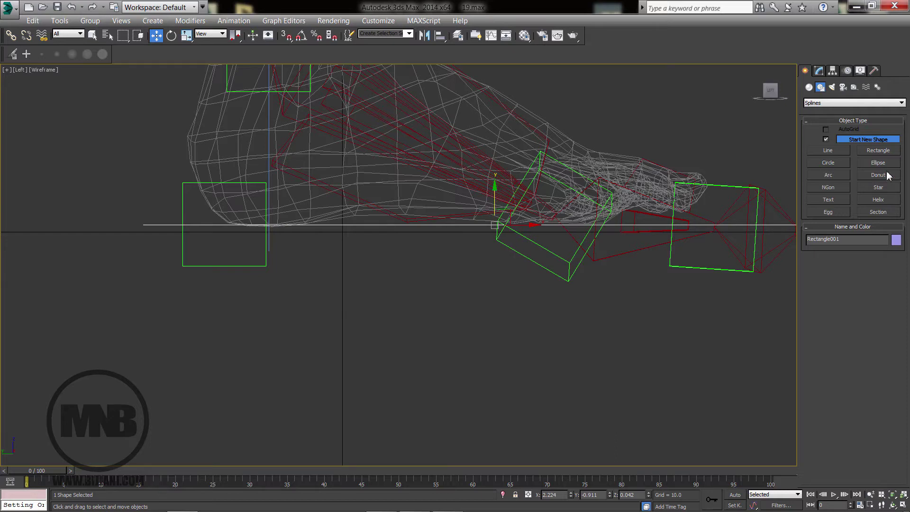
Make the rectangle visible in the renderer and the viewport with a radial thickness of 0.14.
{"action": "key", "text": "alt+w"}
{"action": "right_click", "coordinate": [721, 325]}
{"action": "key", "text": "alt+w"}
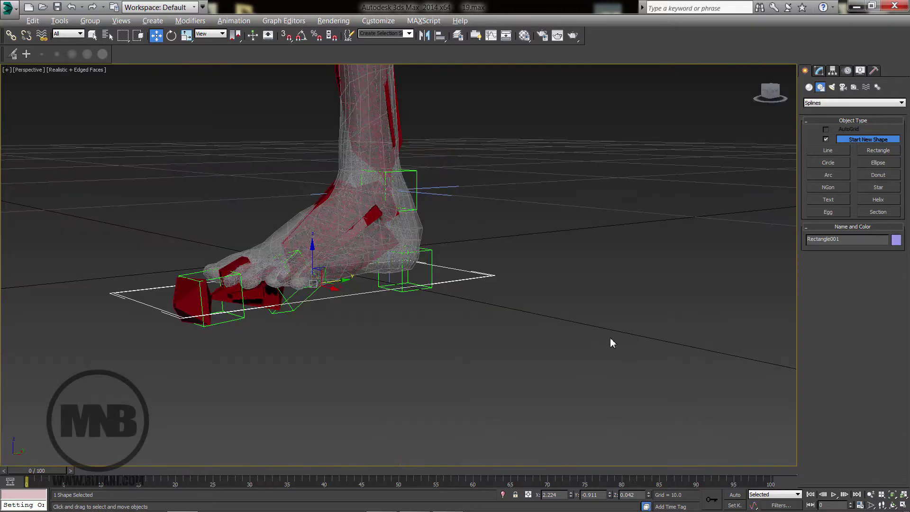
{"action": "left_click", "coordinate": [819, 71]}
{"action": "left_click", "coordinate": [816, 203]}
{"action": "left_click", "coordinate": [823, 211]}
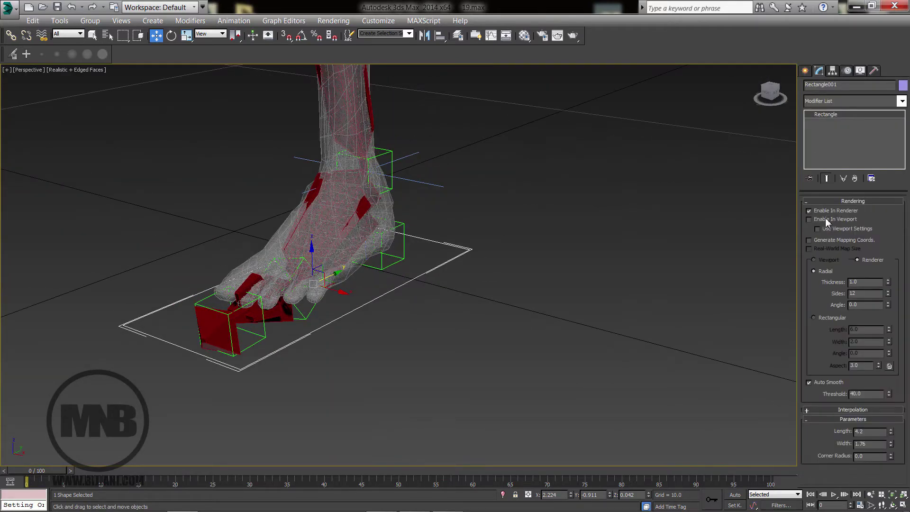
{"action": "left_click", "coordinate": [820, 218]}
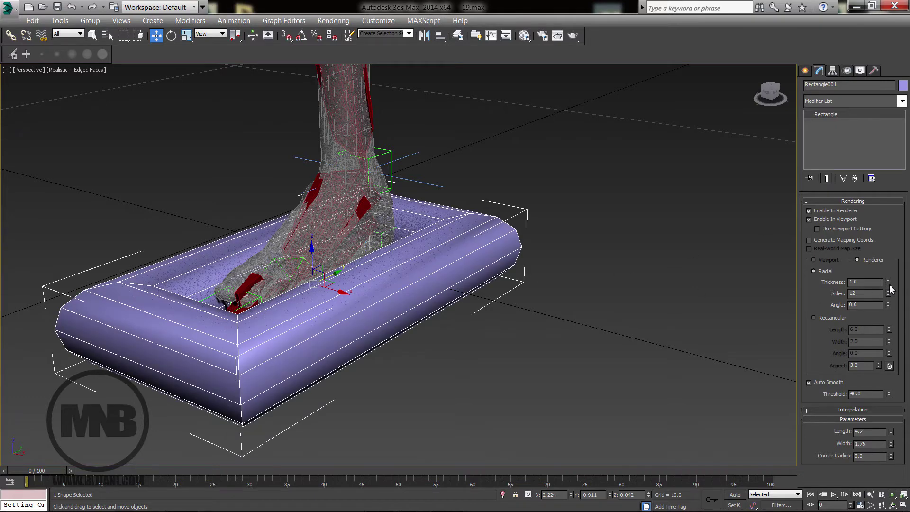
{"action": "left_click_drag", "start_coordinate": [888, 284], "coordinate": [880, 326]}
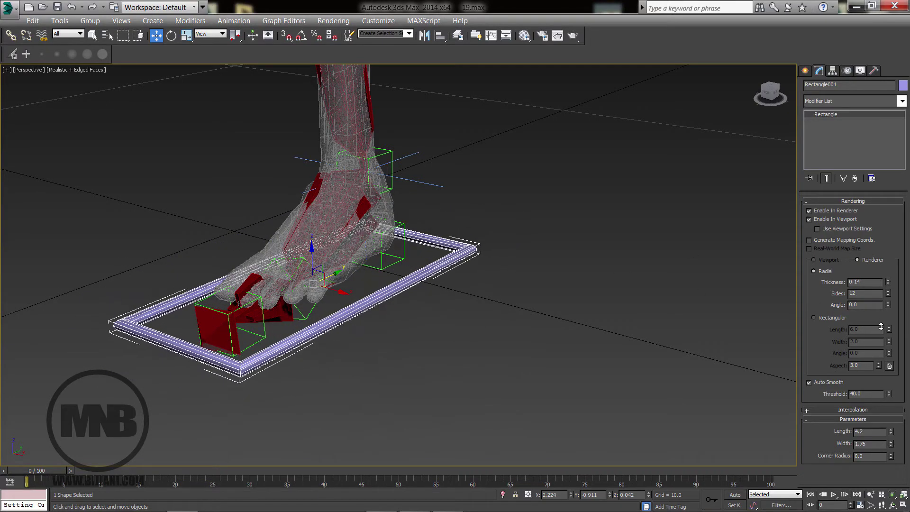
Change the rectangle's object colour to red and deselect it.
{"action": "left_click", "coordinate": [903, 86]}
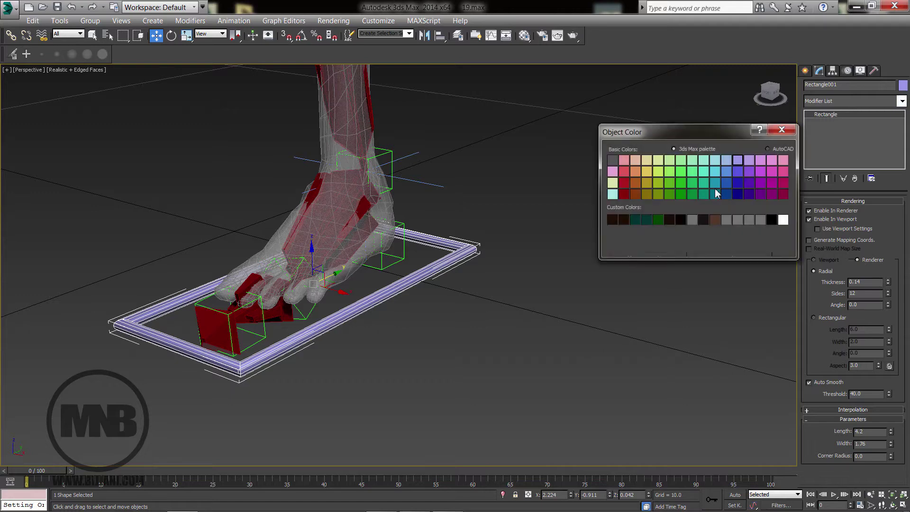
{"action": "key", "text": "Return"}
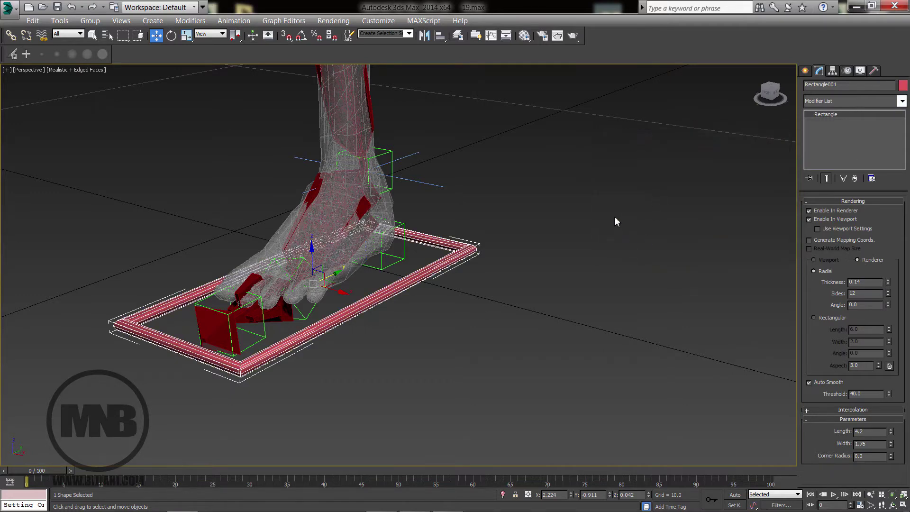
{"action": "left_click", "coordinate": [614, 217]}
Select the red rectangle around the foot and rename it Left_Leg_CTRL.
{"action": "middle_click_drag", "start_coordinate": [463, 263], "coordinate": [240, 340], "text": "alt"}
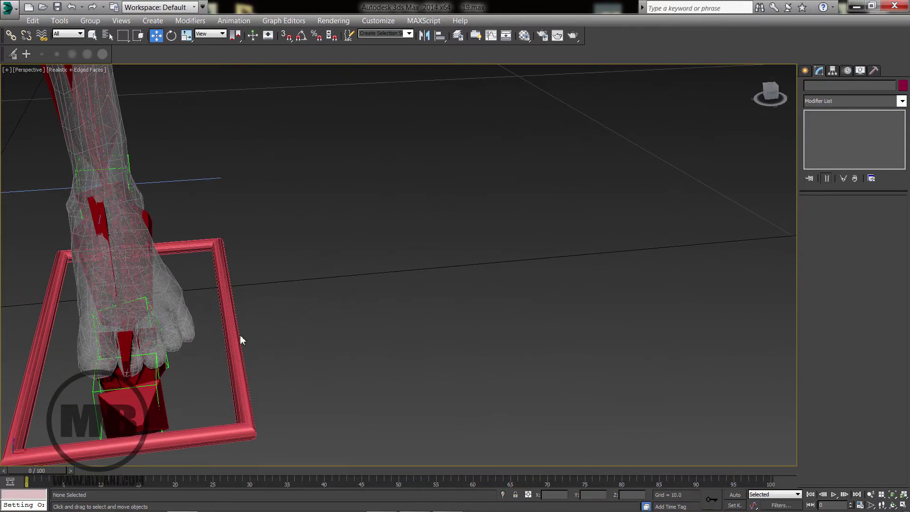
{"action": "scroll", "coordinate": [422, 276], "scroll_direction": "down", "scroll_amount": 10}
{"action": "left_click", "coordinate": [418, 273]}
{"action": "key", "text": "z"}
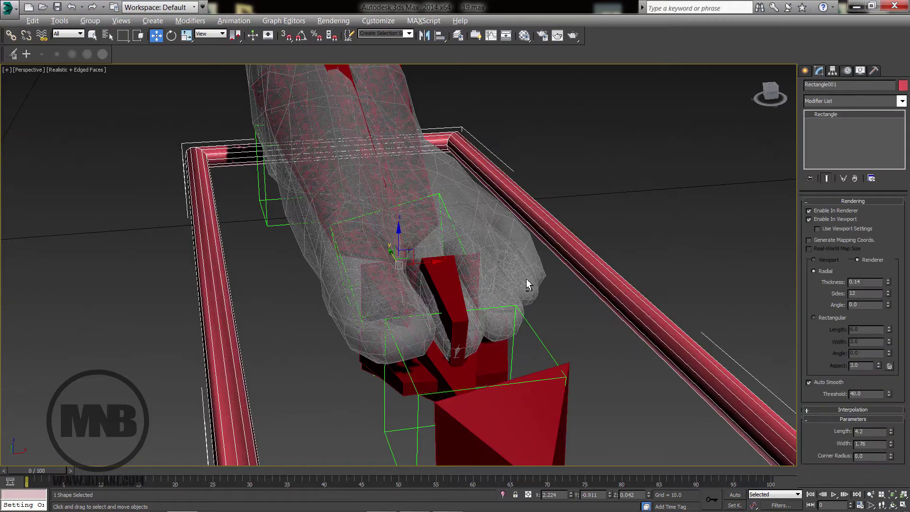
{"action": "middle_click_drag", "start_coordinate": [460, 281], "coordinate": [486, 301], "text": "alt"}
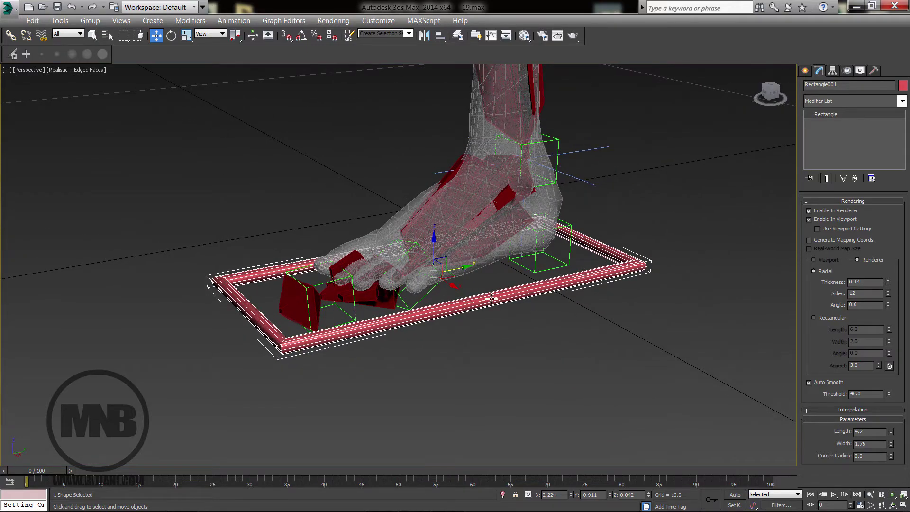
{"action": "middle_click_drag", "start_coordinate": [479, 248], "coordinate": [429, 327], "text": "alt"}
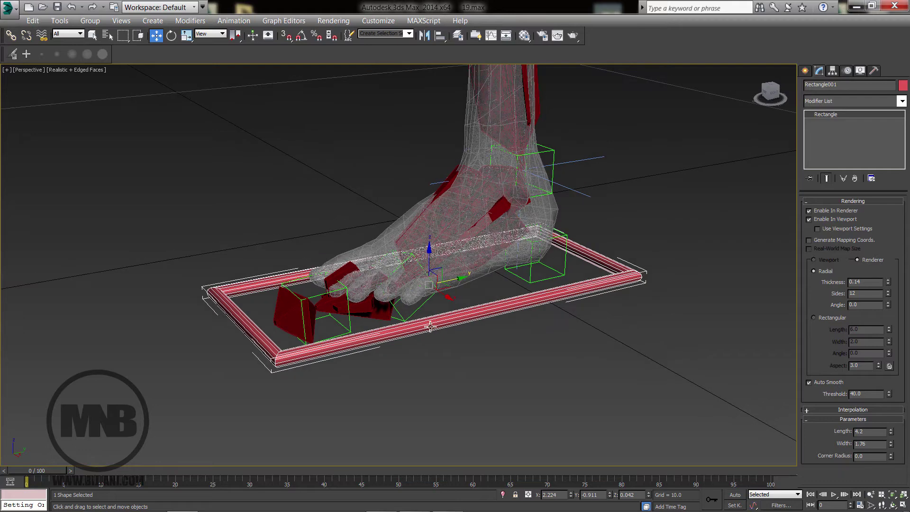
{"action": "left_click", "coordinate": [827, 84]}
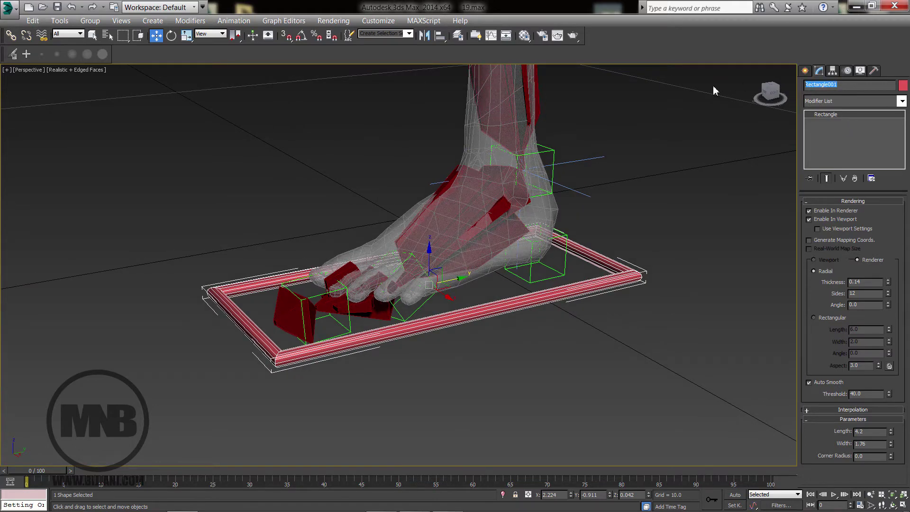
{"action": "type", "text": "Left_Leg_CTRL"}
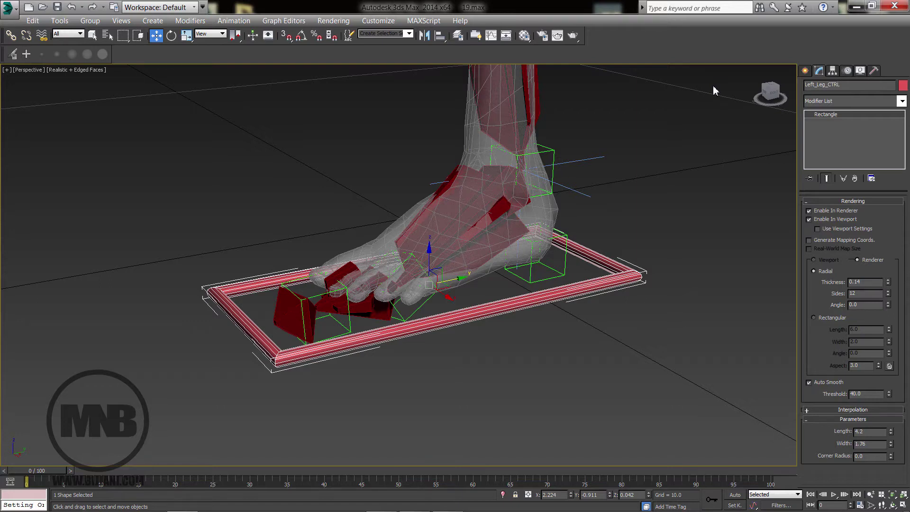
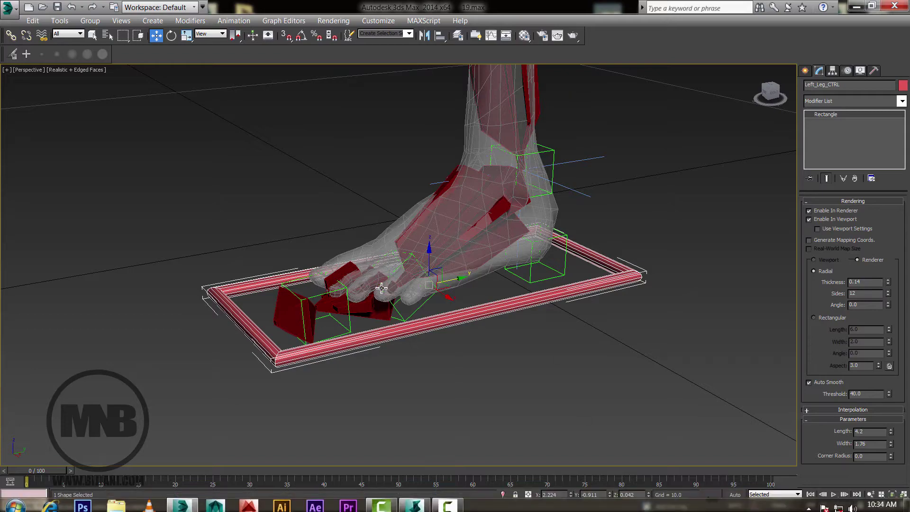
Try rotating the foot control about its own centre to check its pivot, and cancel the rotation.
{"action": "middle_click_drag", "start_coordinate": [415, 278], "coordinate": [355, 200], "text": "alt"}
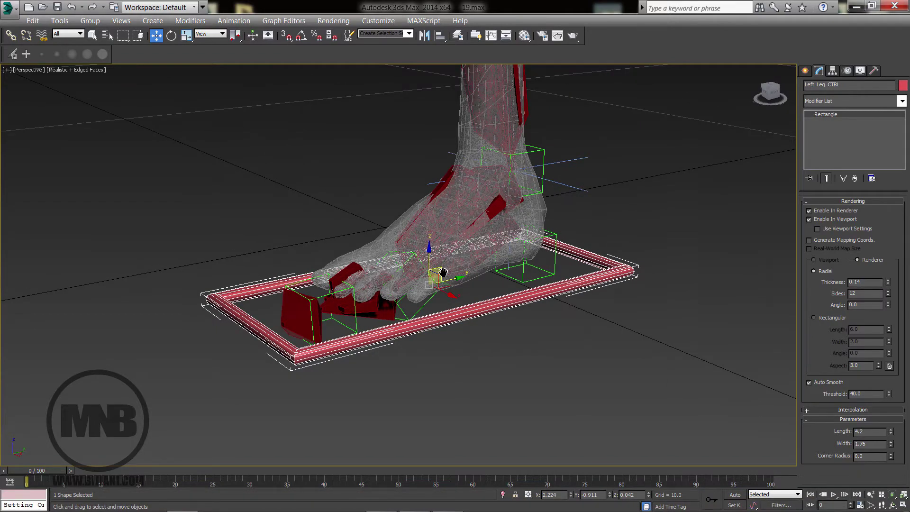
{"action": "middle_click_drag", "start_coordinate": [440, 272], "coordinate": [413, 281], "text": "alt"}
{"action": "middle_click_drag", "start_coordinate": [493, 321], "coordinate": [430, 326], "text": "alt"}
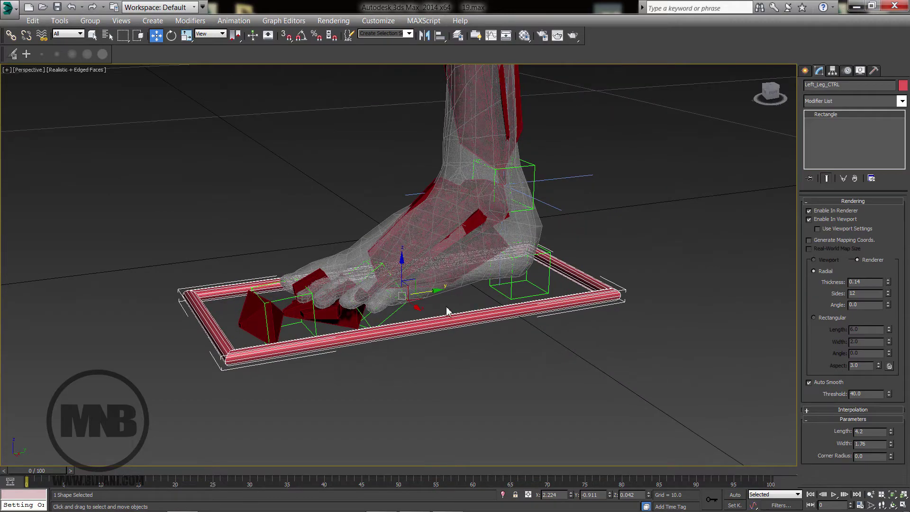
{"action": "key", "text": "e"}
{"action": "mouse_move", "coordinate": [403, 283]}
{"action": "left_mouse_down"}
{"action": "mouse_move", "coordinate": [404, 303]}
{"action": "mouse_move", "coordinate": [399, 291]}
{"action": "left_mouse_up"}
{"action": "right_click", "coordinate": [399, 291]}
{"action": "middle_click_drag", "start_coordinate": [431, 313], "coordinate": [413, 304], "text": "alt"}
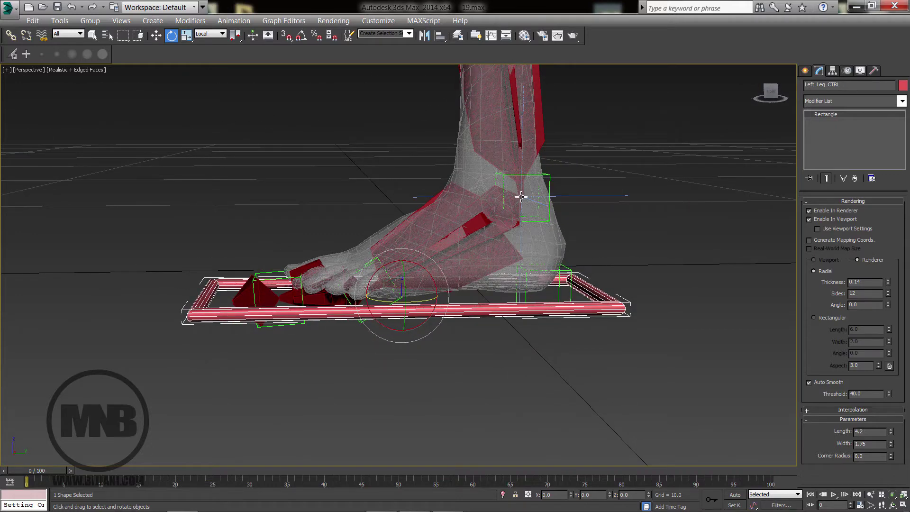
{"action": "middle_click_drag", "start_coordinate": [523, 196], "coordinate": [509, 257], "text": "alt"}
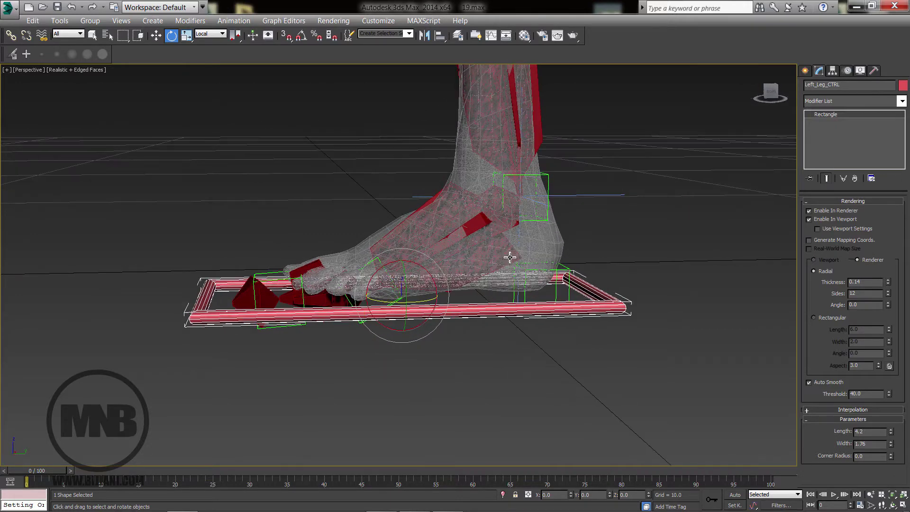
Align only the pivot of Left_Leg_CTRL to the ankle point helper, and leave pivot editing.
{"action": "left_click", "coordinate": [833, 70]}
{"action": "left_click", "coordinate": [836, 142]}
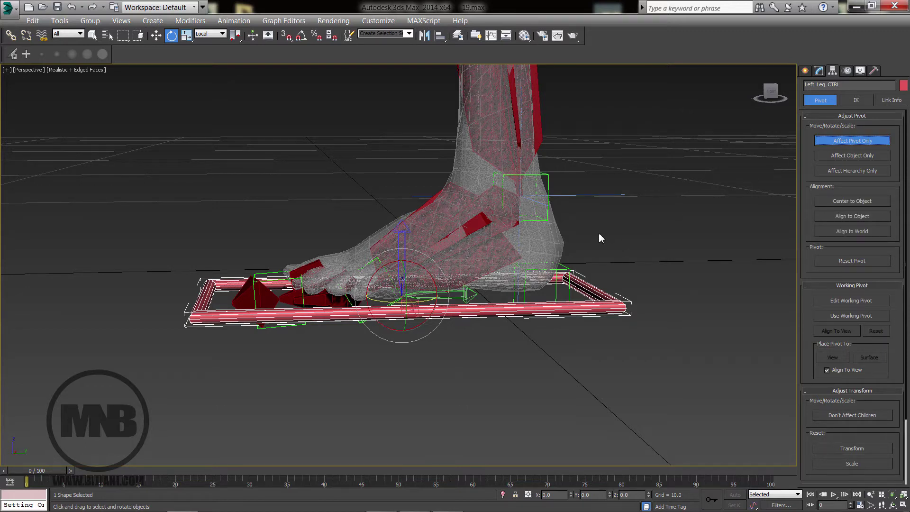
{"action": "key", "text": "alt+a"}
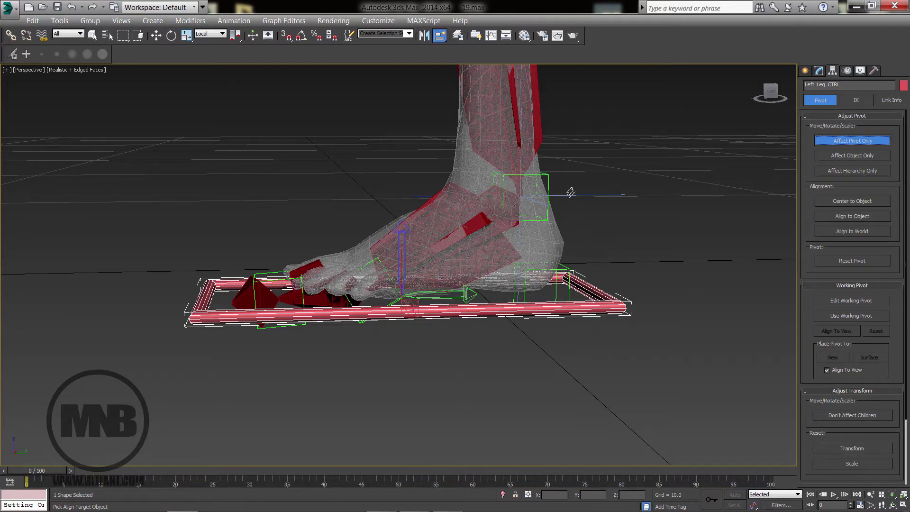
{"action": "left_click", "coordinate": [549, 174]}
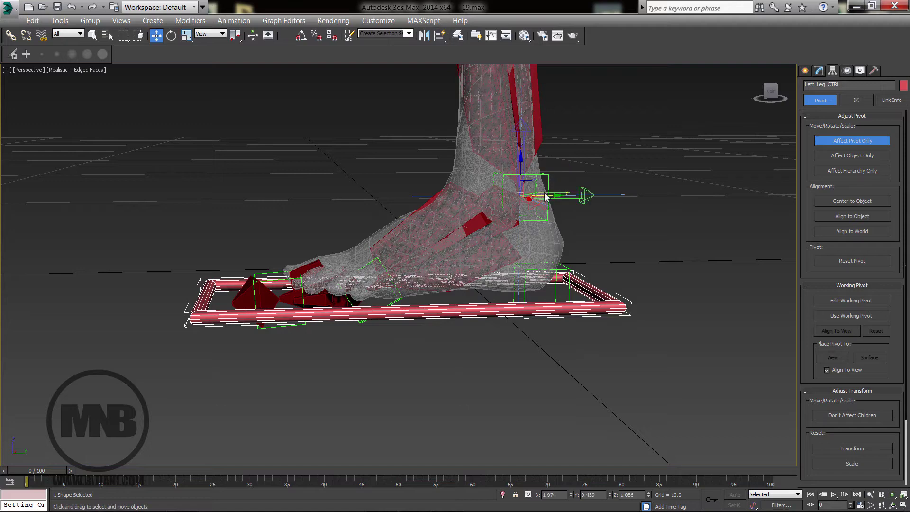
{"action": "left_click", "coordinate": [831, 142]}
Test moving and rotating the foot control about its ankle pivot, cancel both transforms and deselect it.
{"action": "left_click_drag", "start_coordinate": [532, 187], "coordinate": [473, 205]}
{"action": "right_click", "coordinate": [522, 184]}
{"action": "key", "text": "e"}
{"action": "right_click", "coordinate": [473, 205]}
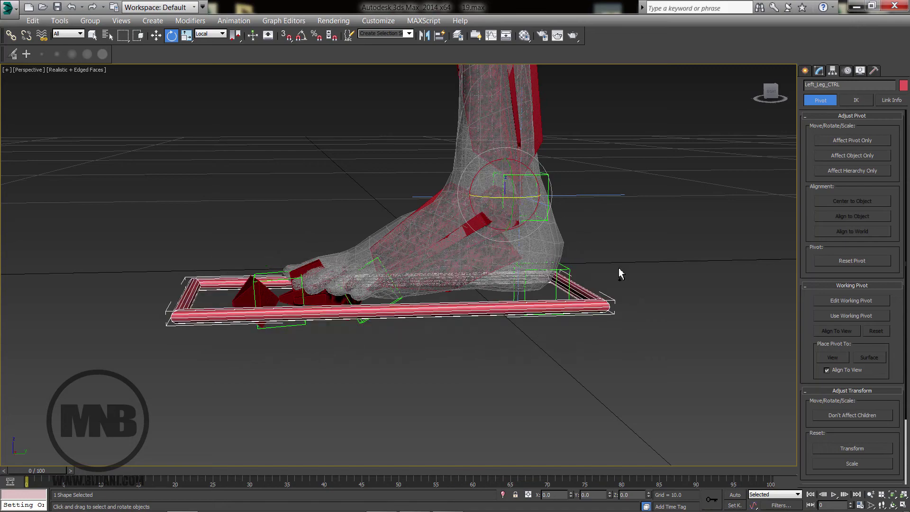
{"action": "left_click", "coordinate": [658, 249]}
Link the heel point helper to the Left_Leg_CTRL rectangle as its parent.
{"action": "middle_click_drag", "start_coordinate": [659, 250], "coordinate": [529, 276], "text": "alt"}
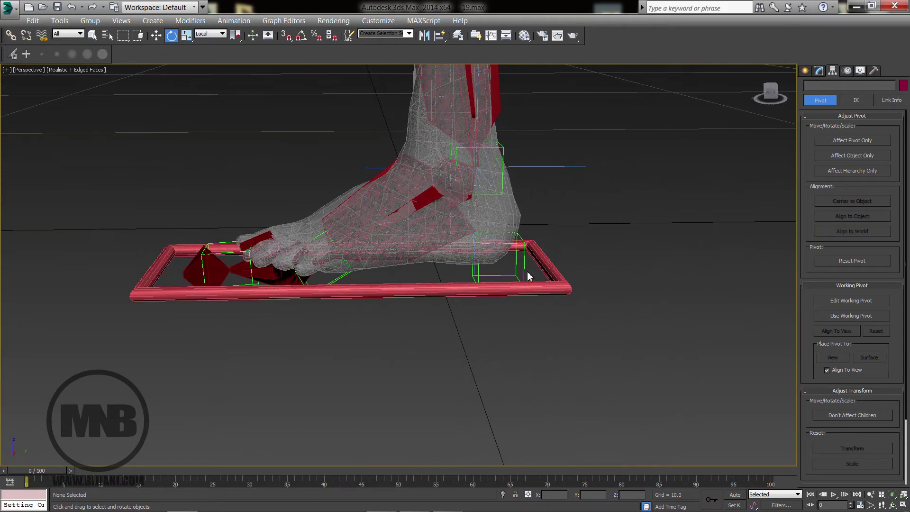
{"action": "left_click", "coordinate": [523, 268]}
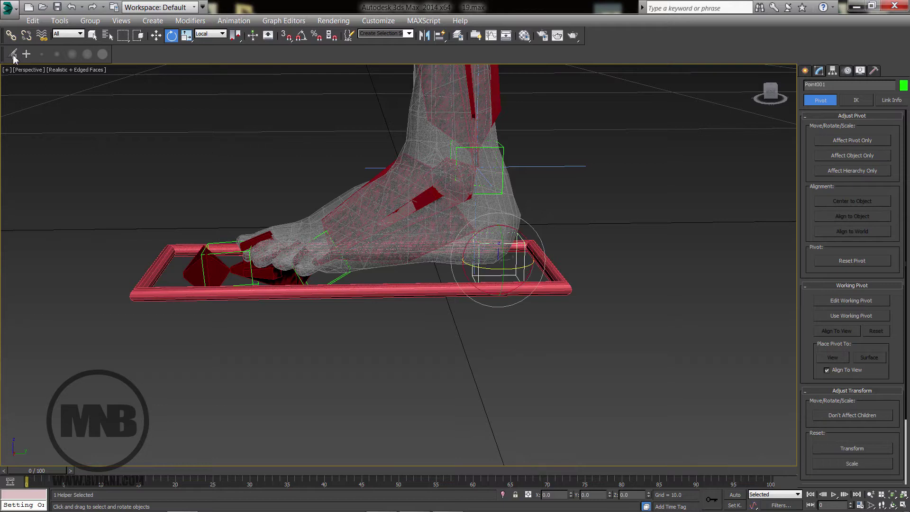
{"action": "left_click", "coordinate": [11, 35]}
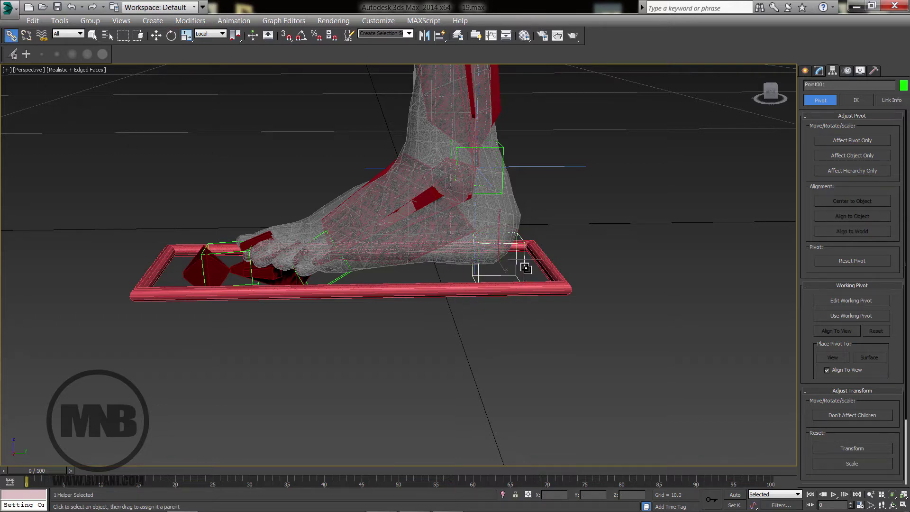
{"action": "left_click_drag", "start_coordinate": [525, 267], "coordinate": [564, 290]}
Test the linked leg by moving and rotating Left_Leg_CTRL, cancelling each transform.
{"action": "left_click", "coordinate": [562, 291]}
{"action": "scroll", "coordinate": [495, 315], "scroll_direction": "down", "scroll_amount": 5}
{"action": "key", "text": "w"}
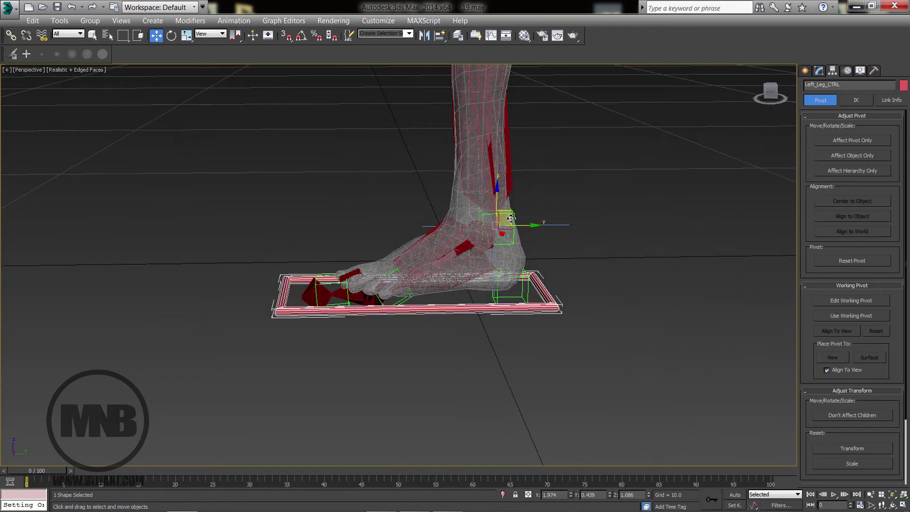
{"action": "left_click_drag", "start_coordinate": [511, 218], "coordinate": [415, 131]}
{"action": "right_click", "coordinate": [415, 131]}
{"action": "left_click_drag", "start_coordinate": [511, 219], "coordinate": [396, 156]}
{"action": "key", "text": "e"}
{"action": "right_click", "coordinate": [397, 156]}
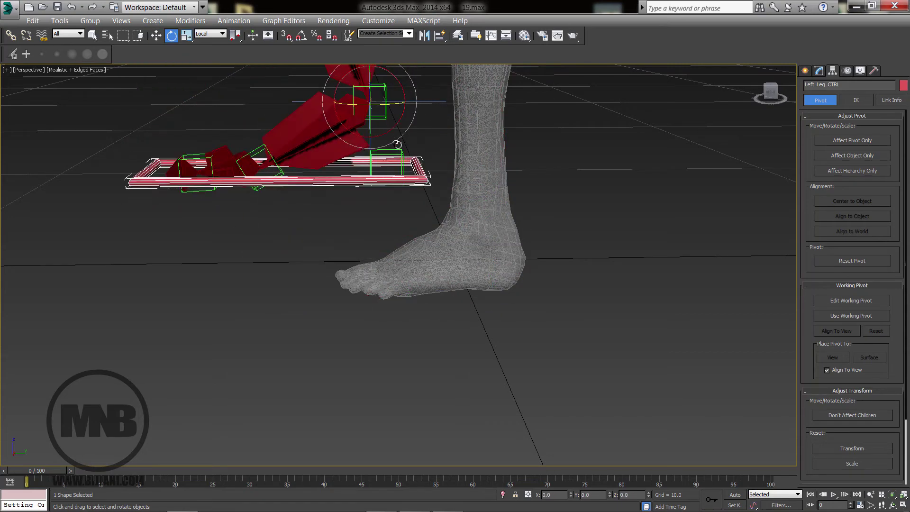
{"action": "right_click", "coordinate": [212, 164]}
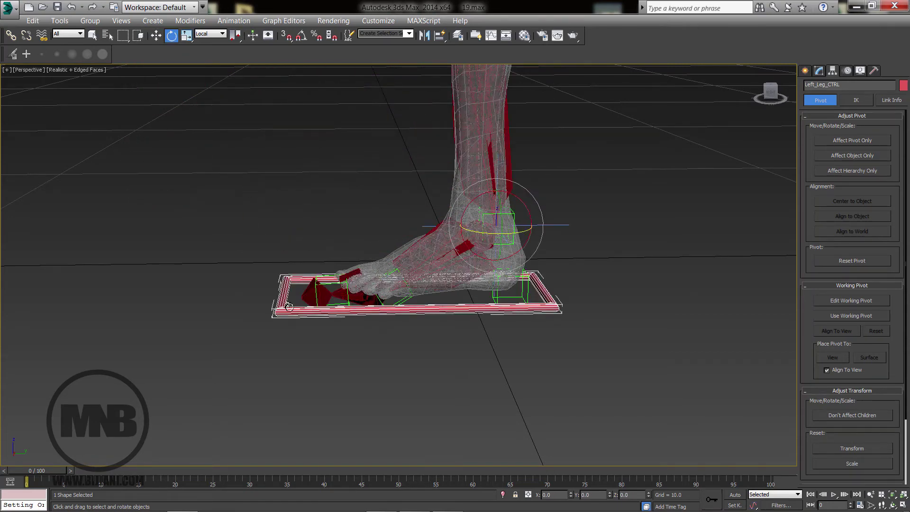
Move Left_Leg_CTRL up and forward to about Y -2.5, Z 3.73 so that the knee bends.
{"action": "middle_click_drag", "start_coordinate": [485, 305], "coordinate": [417, 325], "text": "alt"}
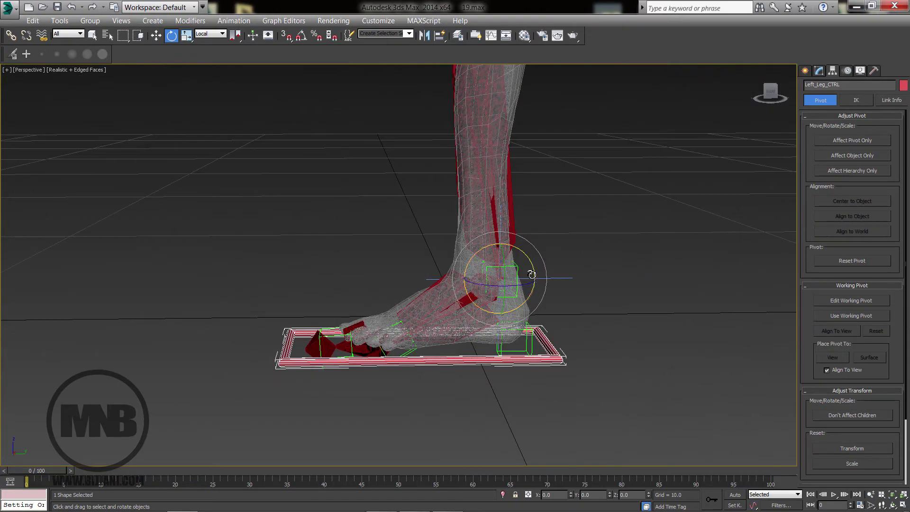
{"action": "key", "text": "w"}
{"action": "left_click_drag", "start_coordinate": [510, 268], "coordinate": [334, 104]}
{"action": "middle_click_drag", "start_coordinate": [402, 223], "coordinate": [446, 322]}
{"action": "scroll", "coordinate": [502, 360], "scroll_direction": "down", "scroll_amount": 4}
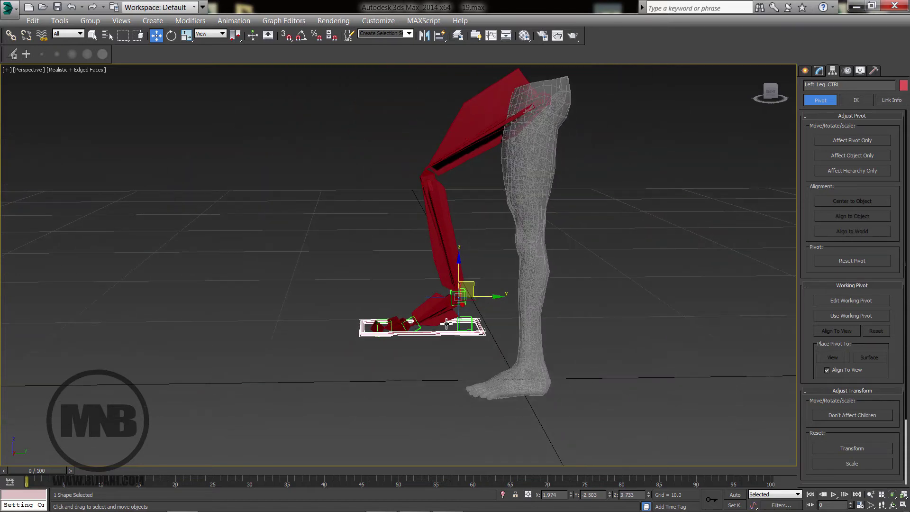
Test rotating the ball, toe and heel point helpers of the foot, cancelling each rotation.
{"action": "left_click", "coordinate": [412, 327]}
{"action": "key", "text": "e"}
{"action": "left_click_drag", "start_coordinate": [435, 301], "coordinate": [415, 309]}
{"action": "key", "text": "ctrl+z"}
{"action": "left_click", "coordinate": [387, 327]}
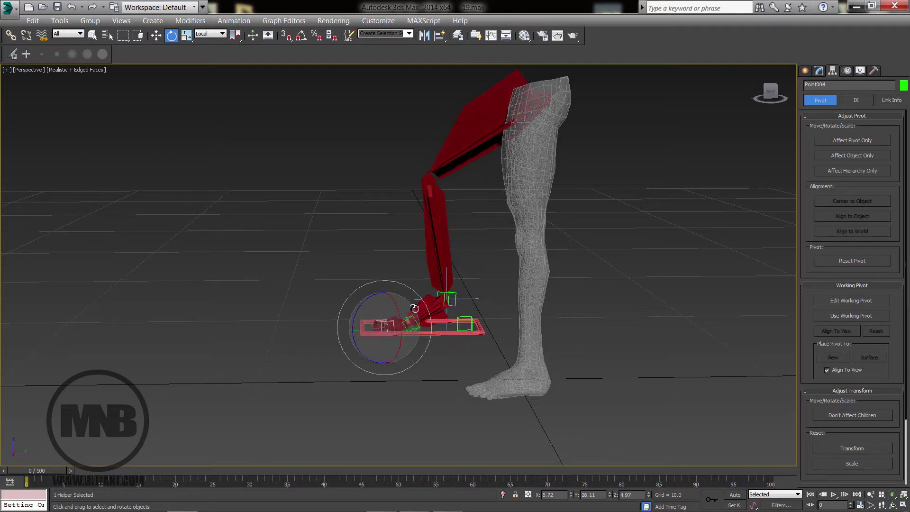
{"action": "right_click", "coordinate": [415, 309]}
{"action": "left_click", "coordinate": [465, 324]}
{"action": "left_click_drag", "start_coordinate": [485, 296], "coordinate": [482, 332]}
{"action": "right_click", "coordinate": [499, 307]}
{"action": "left_click", "coordinate": [412, 336]}
{"action": "right_click", "coordinate": [483, 332]}
Undo the recent transforms until the leg is back in its original straight pose, and deselect everything.
{"action": "key", "text": "ctrl+z"}
{"action": "key", "text": "ctrl+z"}
{"action": "key", "text": "ctrl+z"}
{"action": "key", "text": "ctrl+z"}
{"action": "key", "text": "ctrl+z"}
{"action": "key", "text": "ctrl+z"}
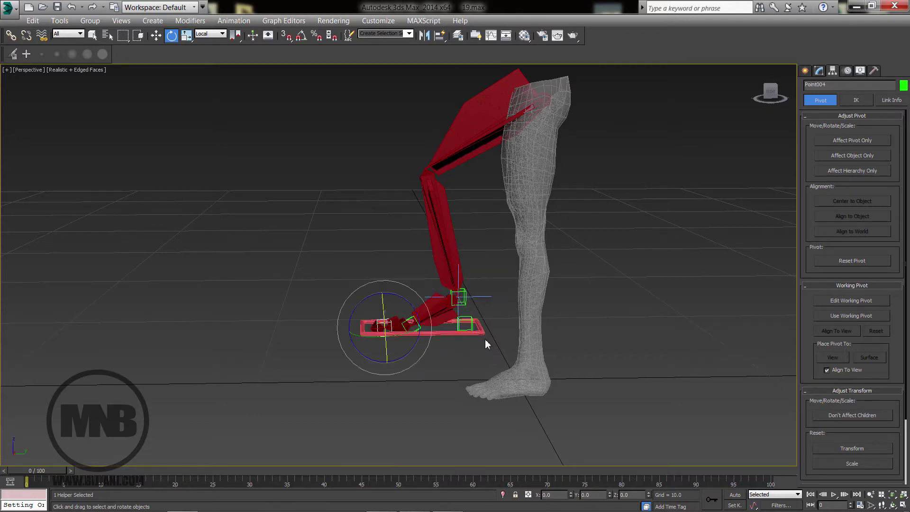
{"action": "left_click", "coordinate": [647, 357]}
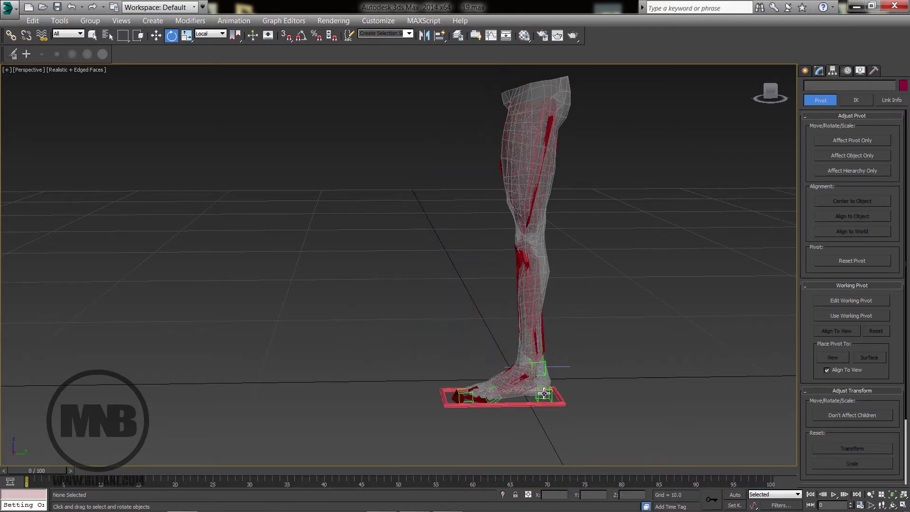
Apply Freeze Transform to the Left_Leg_CTRL rectangle and accept the new controller layer.
{"action": "middle_click_drag", "start_coordinate": [512, 383], "coordinate": [543, 392], "text": "alt"}
{"action": "scroll", "coordinate": [543, 393], "scroll_direction": "up", "scroll_amount": 5}
{"action": "middle_click_drag", "start_coordinate": [393, 340], "coordinate": [444, 361]}
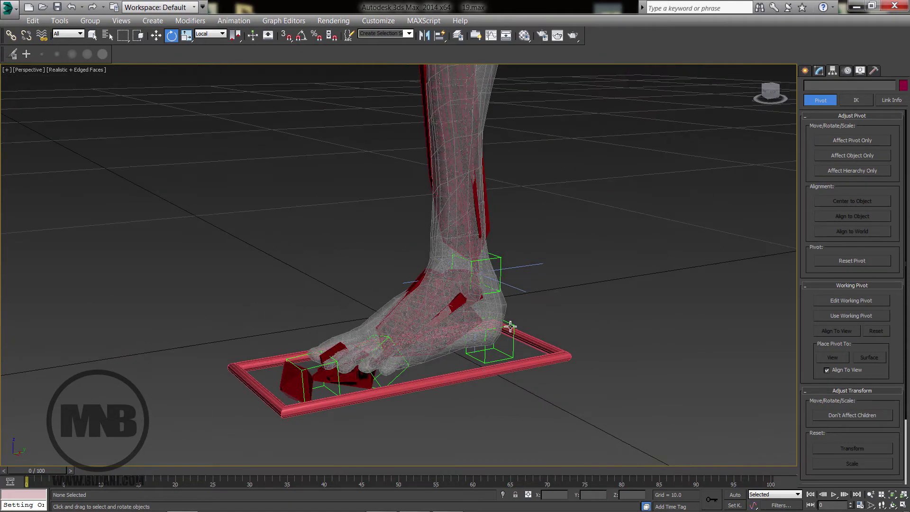
{"action": "scroll", "coordinate": [443, 304], "scroll_direction": "down", "scroll_amount": 2}
{"action": "scroll", "coordinate": [431, 365], "scroll_direction": "down", "scroll_amount": 2}
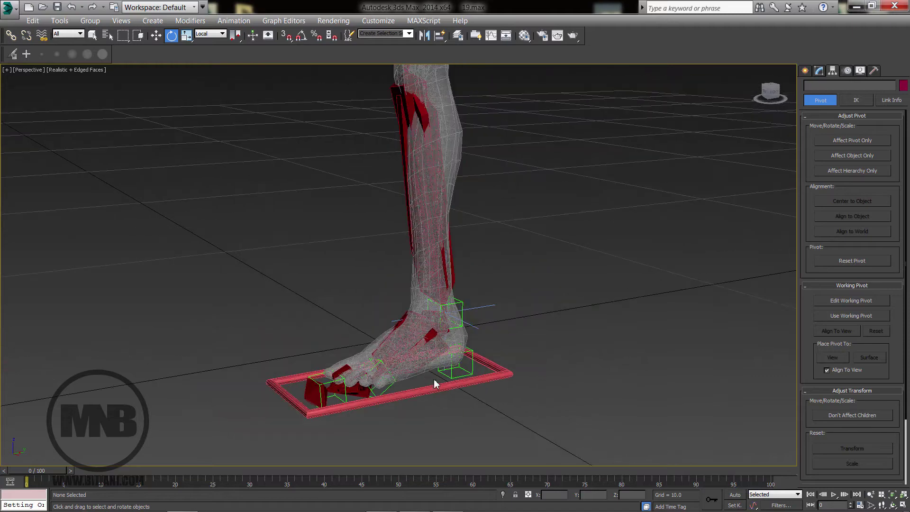
{"action": "left_click", "coordinate": [433, 391]}
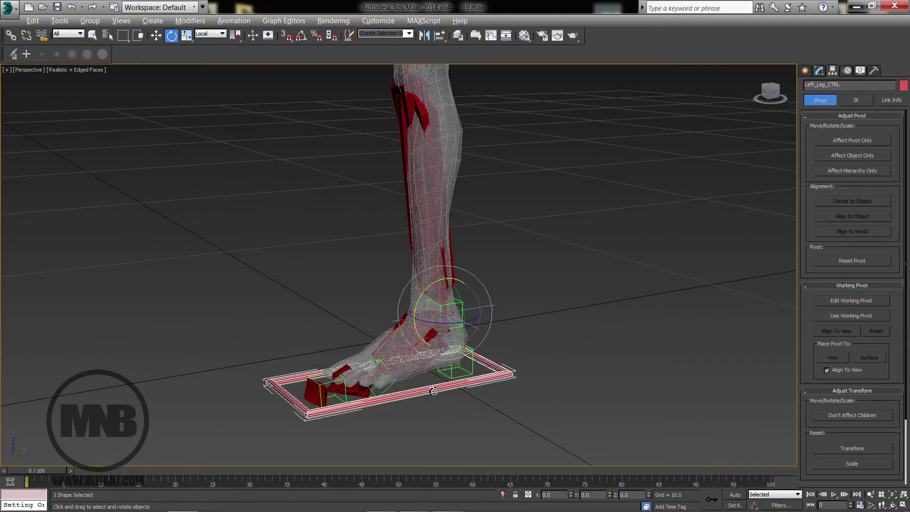
{"action": "right_click", "coordinate": [428, 385], "text": "alt"}
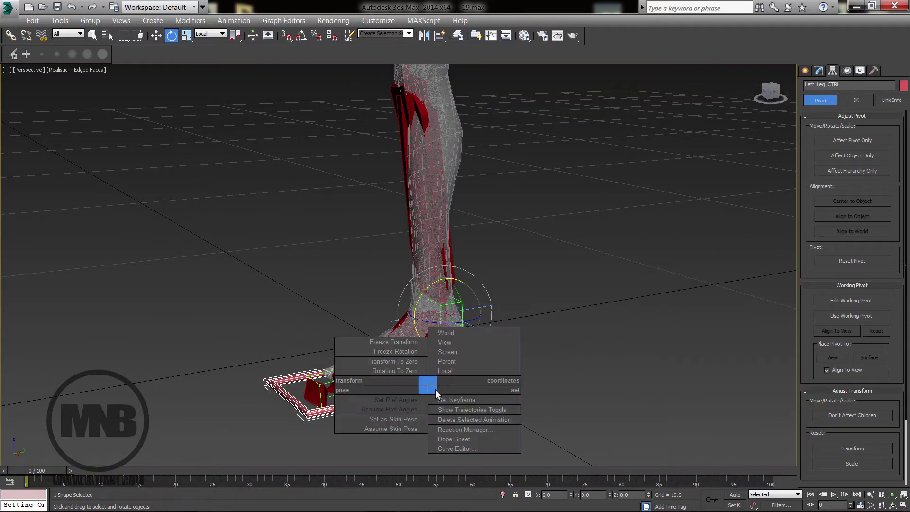
{"action": "left_click", "coordinate": [400, 343]}
{"action": "left_click_drag", "start_coordinate": [458, 203], "coordinate": [189, 115]}
{"action": "left_click", "coordinate": [235, 244]}
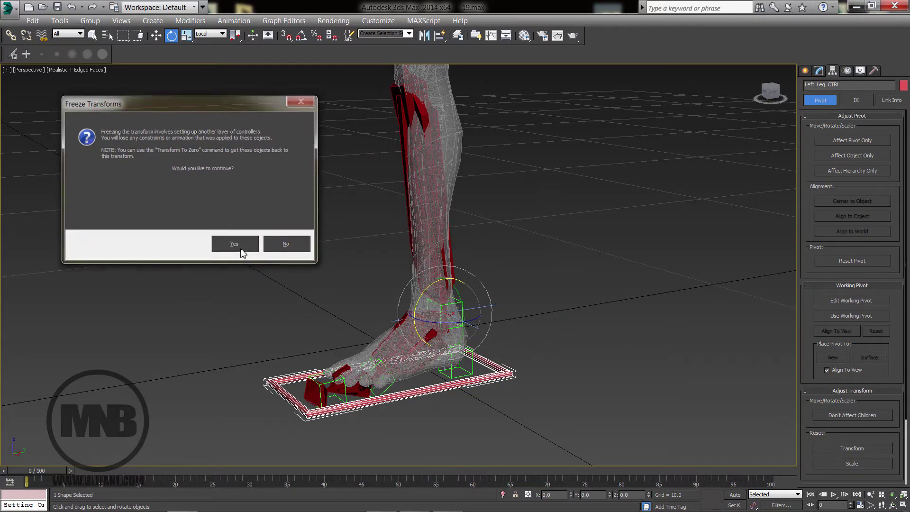
Test Left_Leg_CTRL by moving and rotating it away, restore it with Transform To Zero, and deselect it.
{"action": "key", "text": "w"}
{"action": "left_click_drag", "start_coordinate": [456, 299], "coordinate": [269, 186]}
{"action": "key", "text": "e"}
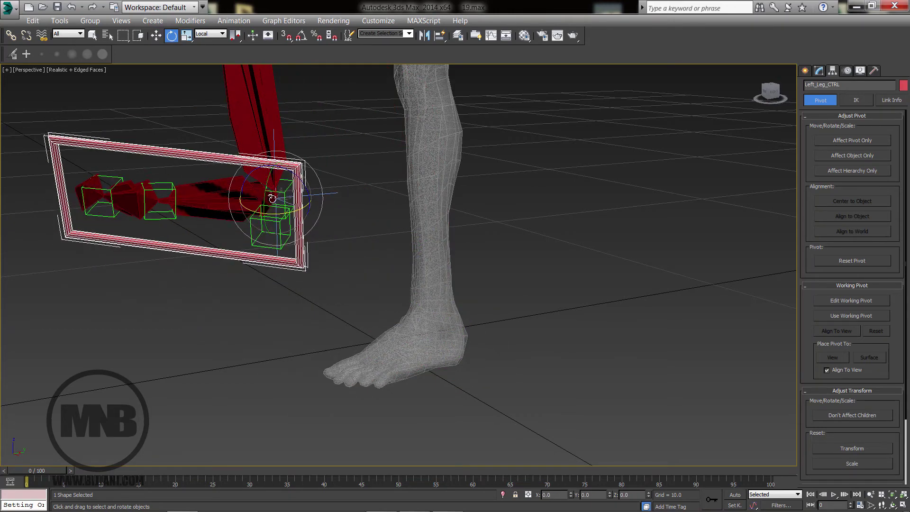
{"action": "right_click", "coordinate": [272, 174]}
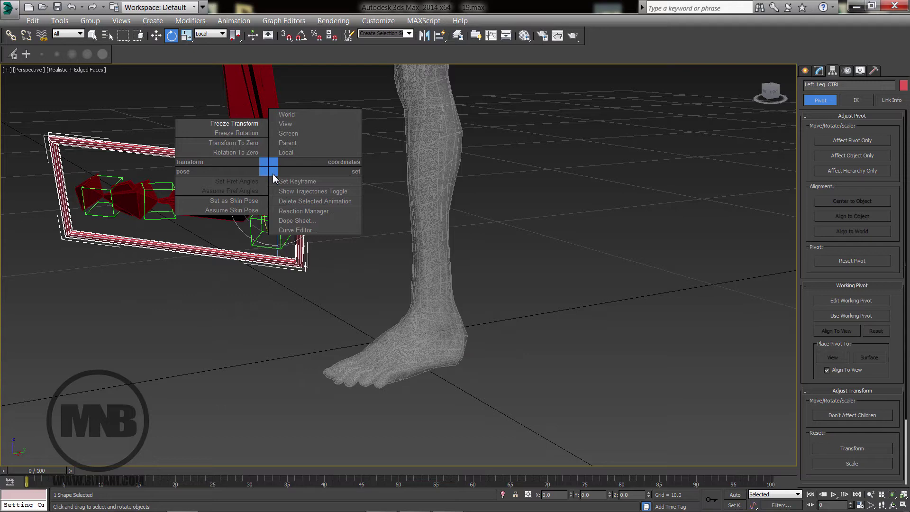
{"action": "left_click", "coordinate": [242, 144]}
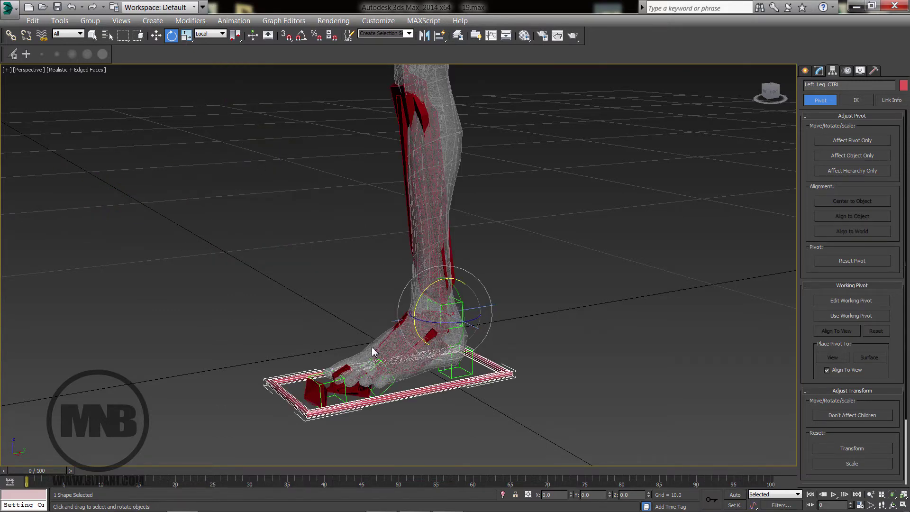
{"action": "left_click", "coordinate": [572, 303]}
Unfreeze all objects in the scene so the leg mesh can be selected.
{"action": "middle_click_drag", "start_coordinate": [512, 377], "coordinate": [484, 352], "text": "alt"}
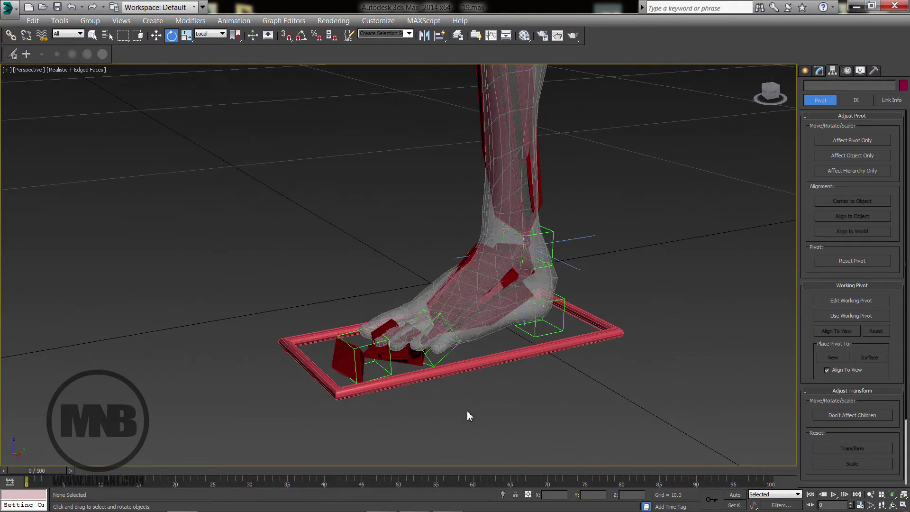
{"action": "scroll", "coordinate": [433, 359], "scroll_direction": "down", "scroll_amount": 6}
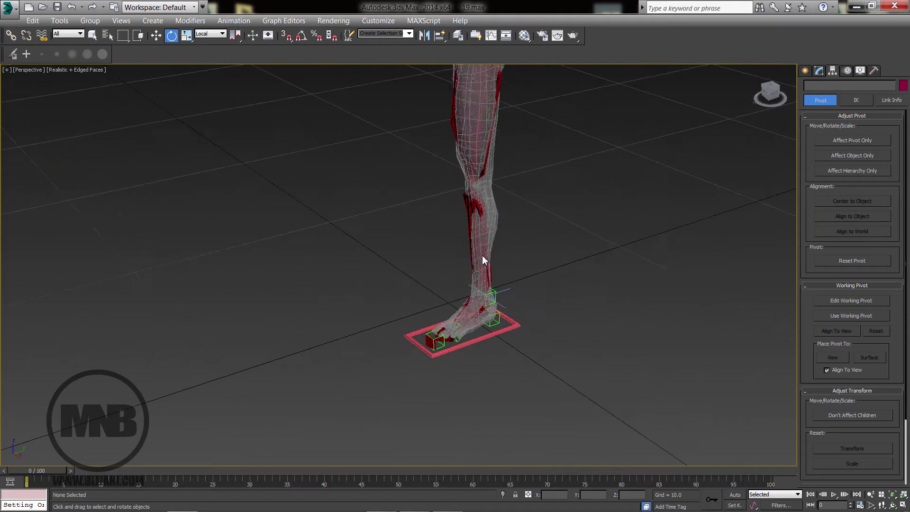
{"action": "middle_click_drag", "start_coordinate": [483, 260], "coordinate": [486, 321]}
{"action": "right_click", "coordinate": [486, 116]}
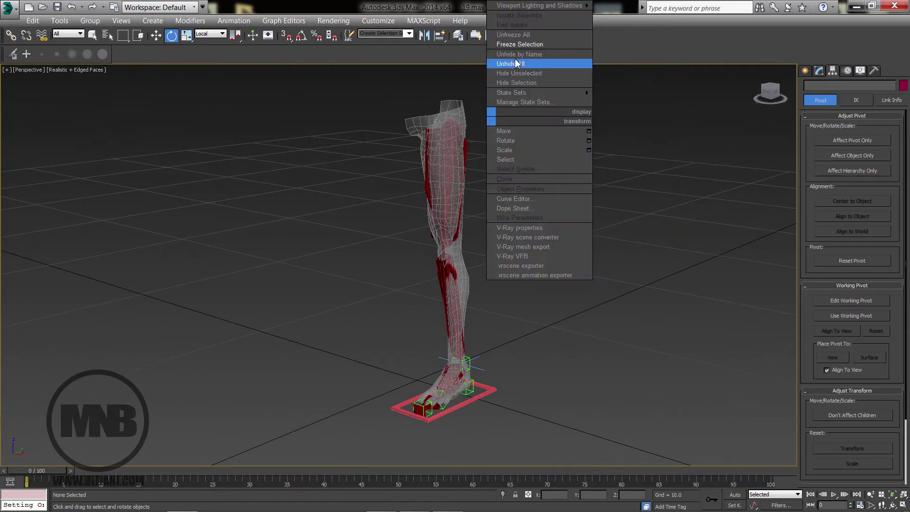
{"action": "left_click", "coordinate": [518, 35]}
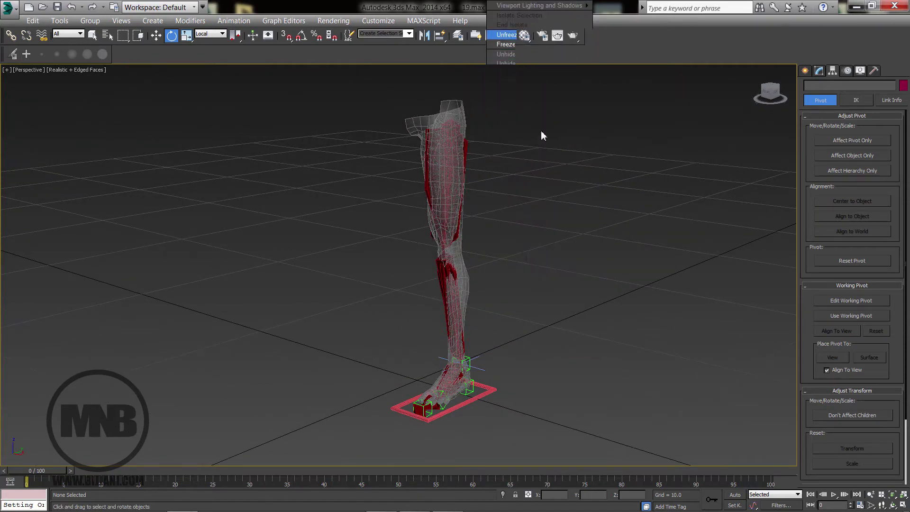
Select the Character leg mesh and put it on a new layer named Mesh.
{"action": "left_click", "coordinate": [454, 113]}
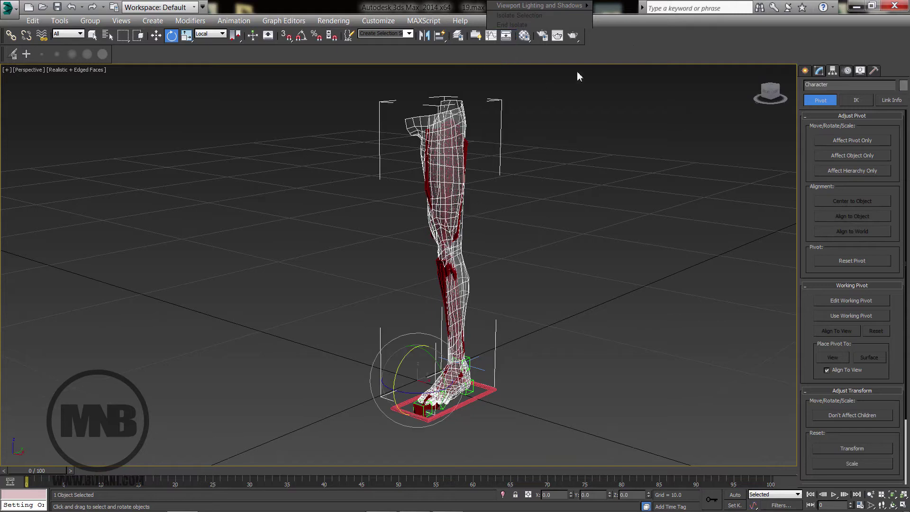
{"action": "left_click", "coordinate": [457, 40]}
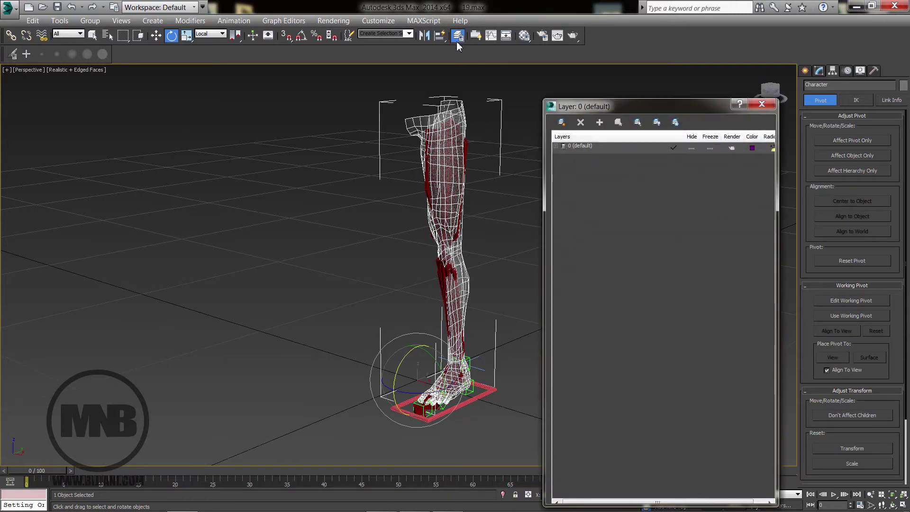
{"action": "left_click_drag", "start_coordinate": [571, 106], "coordinate": [566, 75]}
{"action": "left_click", "coordinate": [557, 91]}
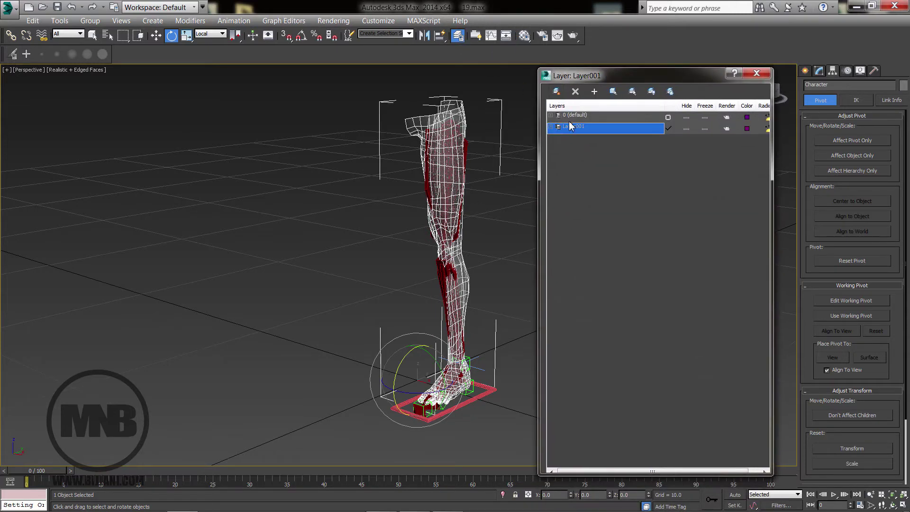
{"action": "left_click", "coordinate": [570, 125]}
{"action": "type", "text": "M"}
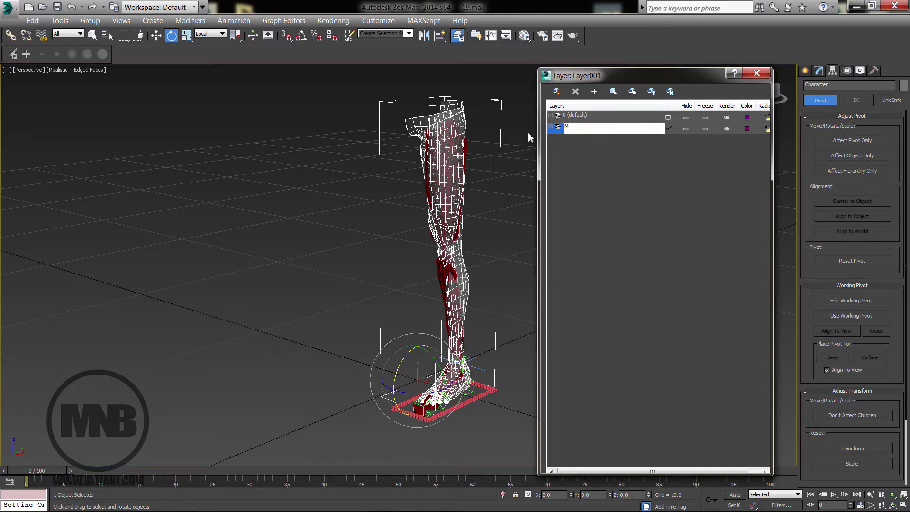
{"action": "type", "text": "esh"}
{"action": "key", "text": "Return"}
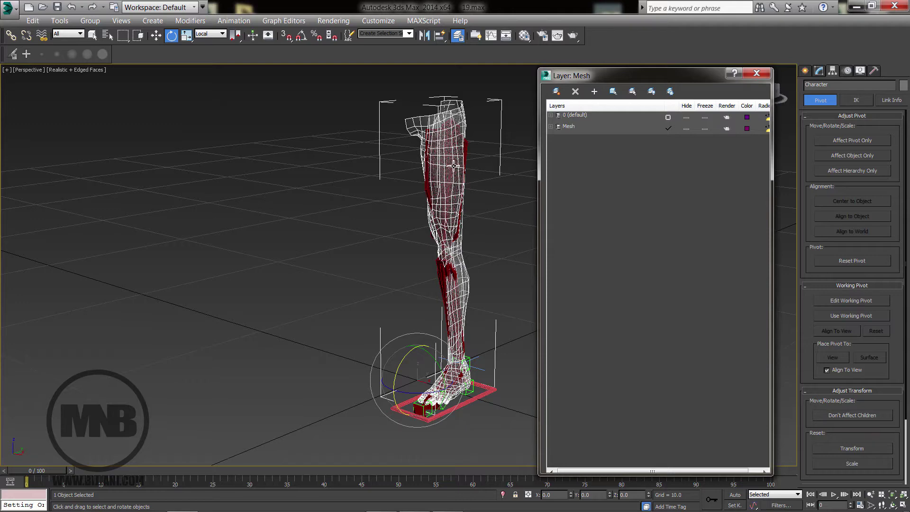
Reselect the Character mesh and hide the Mesh layer.
{"action": "left_click", "coordinate": [468, 150]}
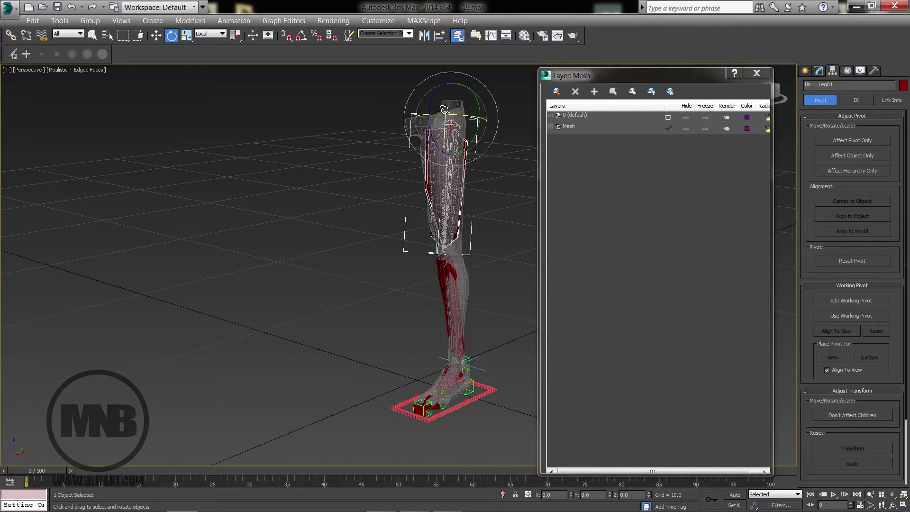
{"action": "left_click", "coordinate": [460, 110]}
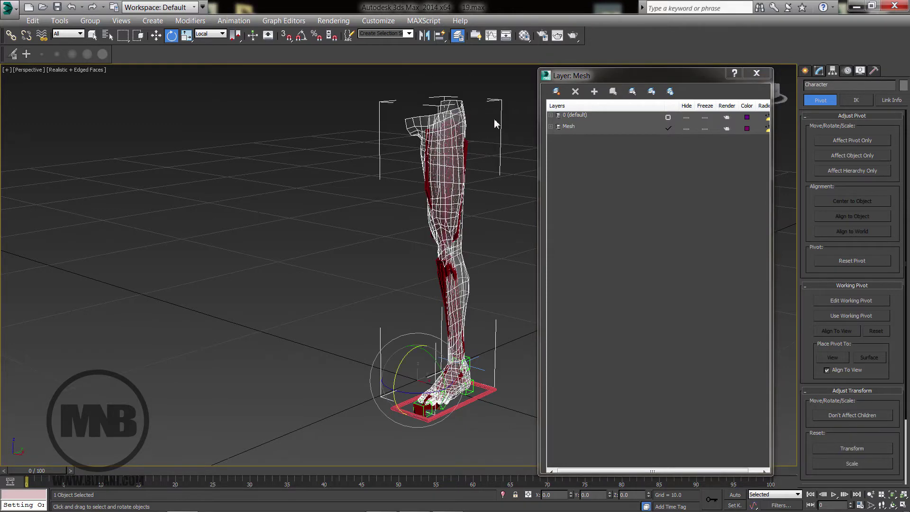
{"action": "left_click", "coordinate": [686, 128]}
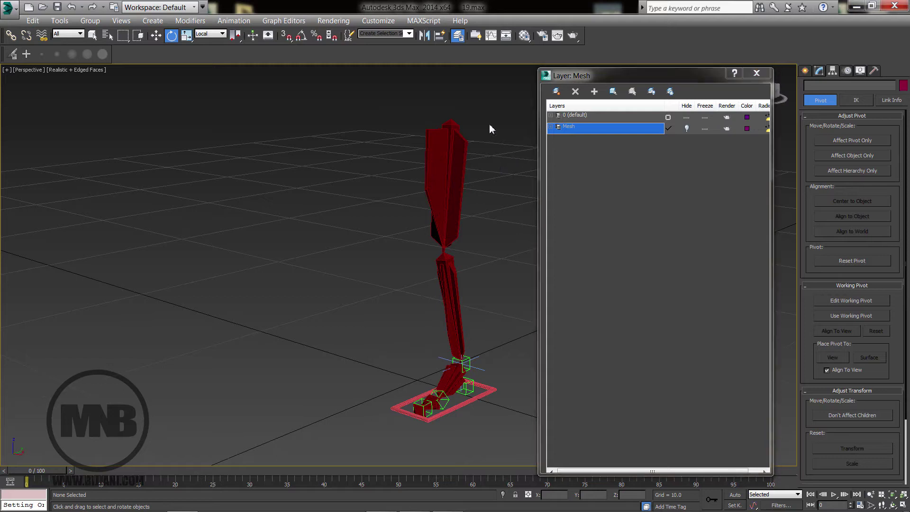
Select the five leg and foot bones, put them on a new layer named Bones, and hide that layer.
{"action": "left_click", "coordinate": [451, 160]}
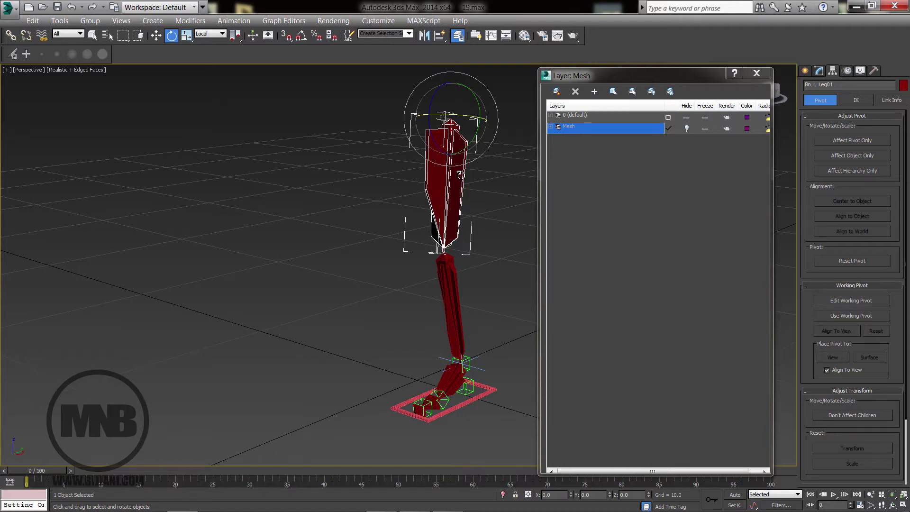
{"action": "left_click", "coordinate": [457, 283], "text": "ctrl"}
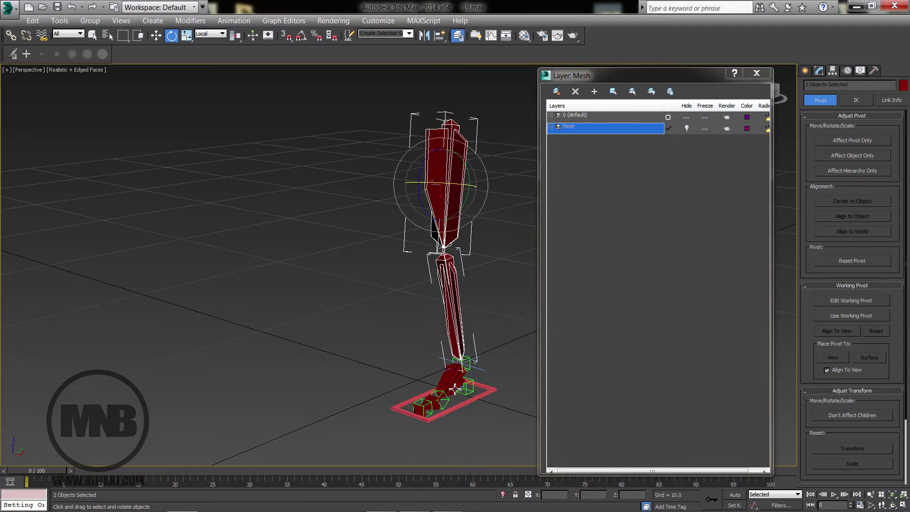
{"action": "left_click", "coordinate": [442, 399], "text": "ctrl"}
{"action": "left_click", "coordinate": [433, 397], "text": "ctrl"}
{"action": "left_click", "coordinate": [420, 409], "text": "ctrl"}
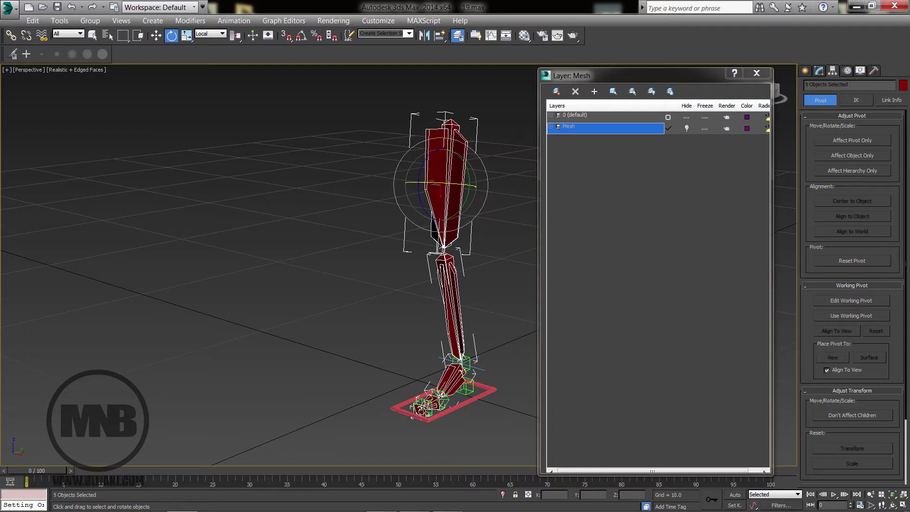
{"action": "left_click", "coordinate": [556, 92]}
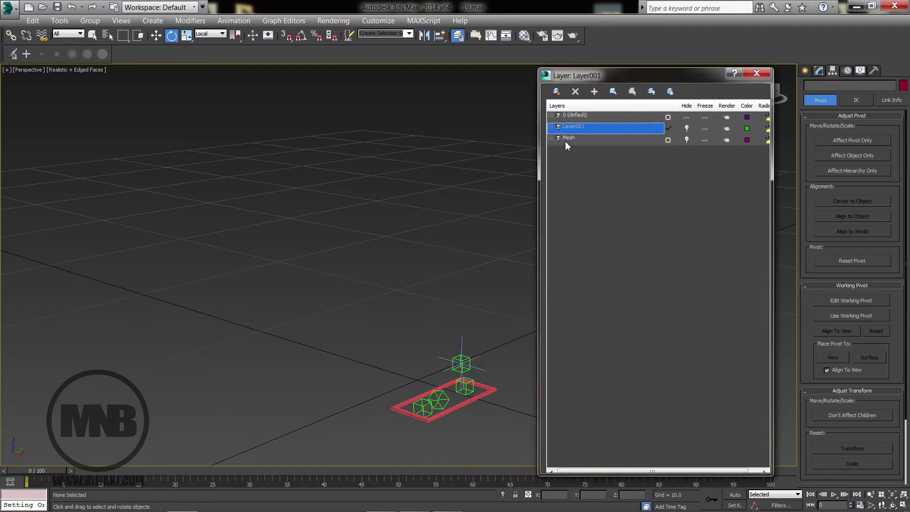
{"action": "left_click", "coordinate": [575, 129]}
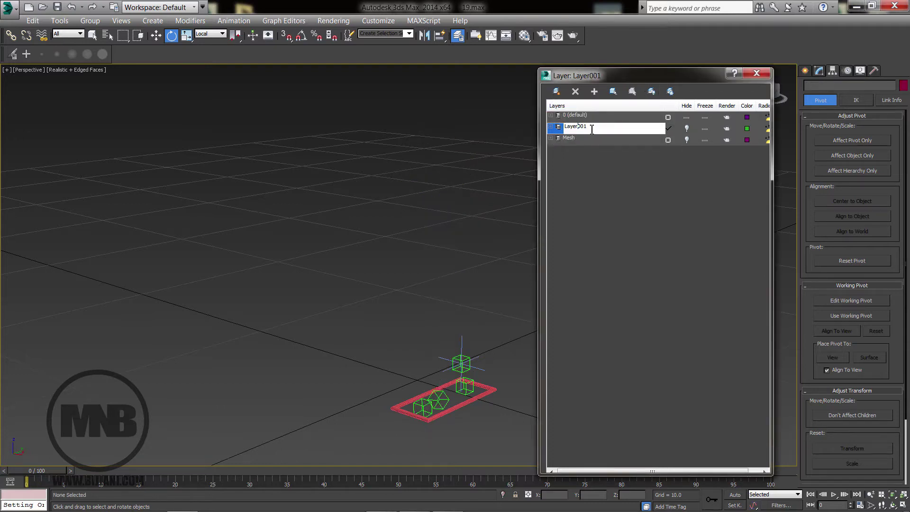
{"action": "type", "text": "Bones"}
{"action": "key", "text": "Return"}
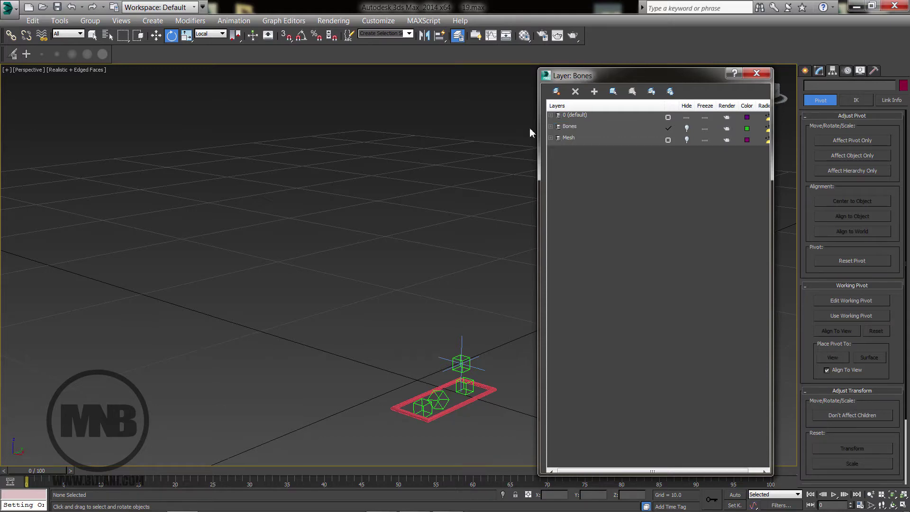
Select the foot point helpers and IK goal, put them on a new layer named Hidden, and hide it.
{"action": "middle_click_drag", "start_coordinate": [450, 345], "coordinate": [376, 238]}
{"action": "scroll", "coordinate": [375, 237], "scroll_direction": "up", "scroll_amount": 4}
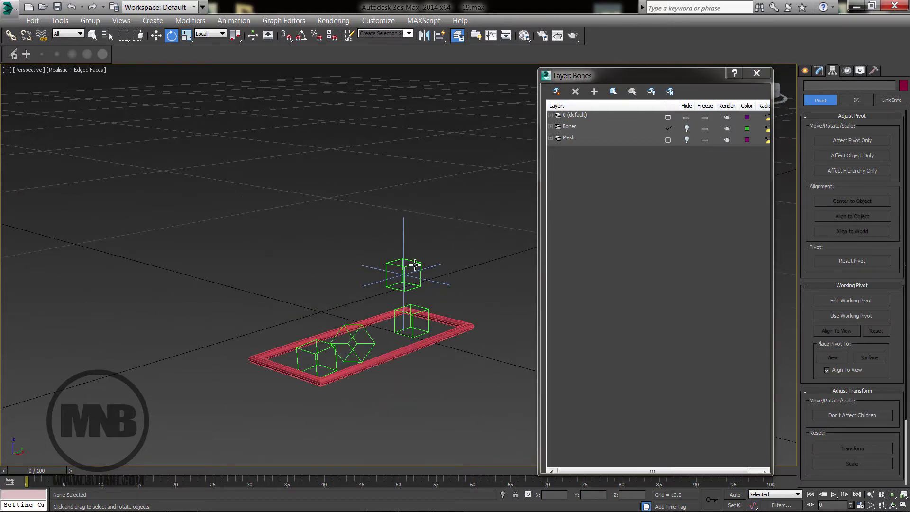
{"action": "double_click", "coordinate": [390, 283]}
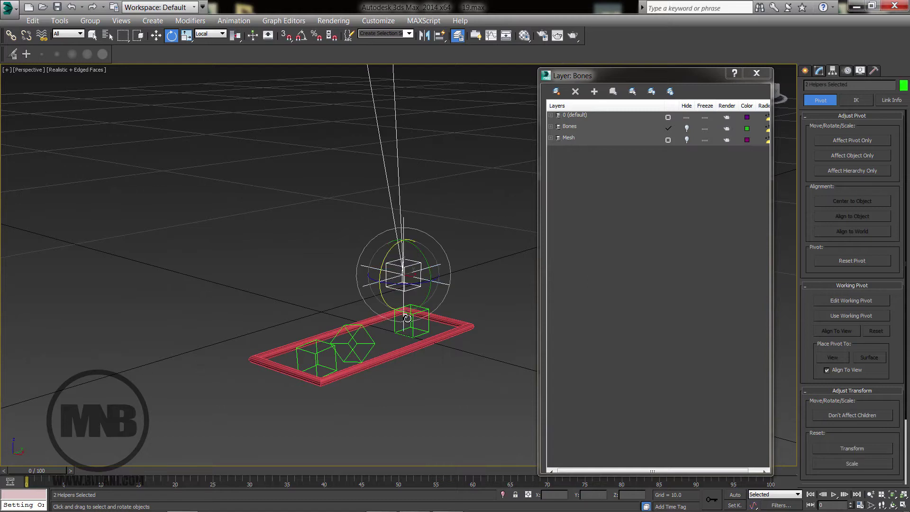
{"action": "left_click", "coordinate": [363, 337], "text": "ctrl"}
{"action": "left_click", "coordinate": [330, 350], "text": "ctrl"}
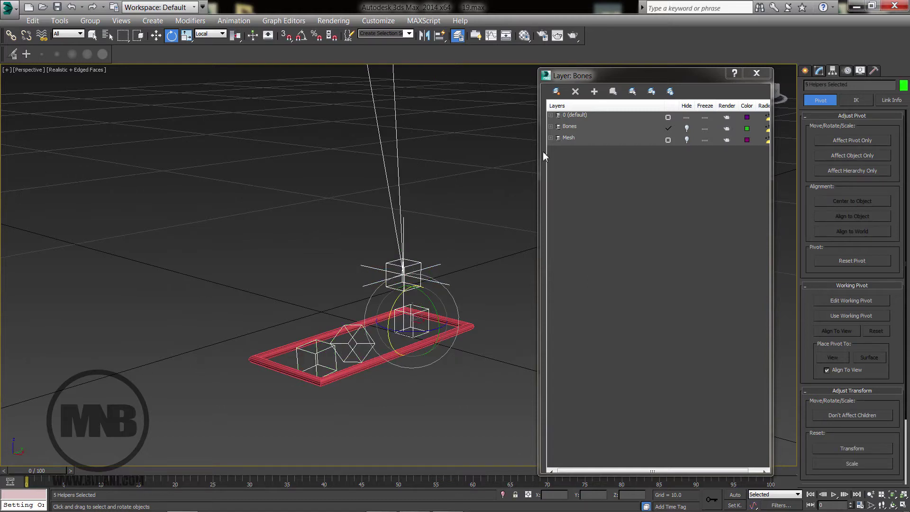
{"action": "left_click", "coordinate": [557, 93]}
{"action": "left_click", "coordinate": [580, 142]}
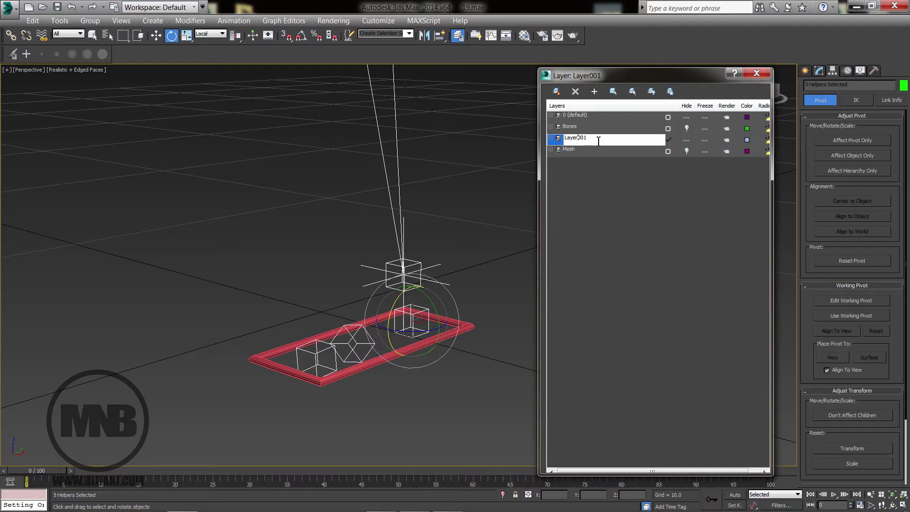
{"action": "type", "text": "Hidden"}
{"action": "key", "text": "Return"}
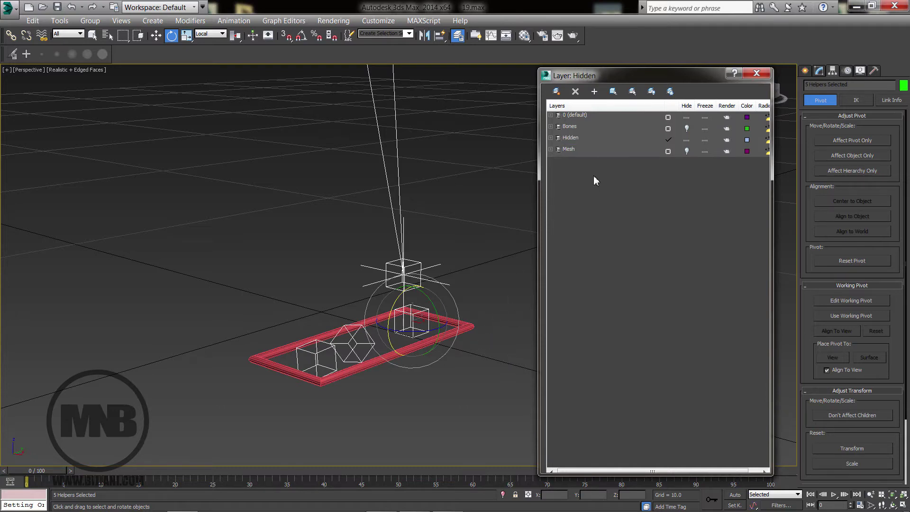
{"action": "left_click", "coordinate": [686, 141]}
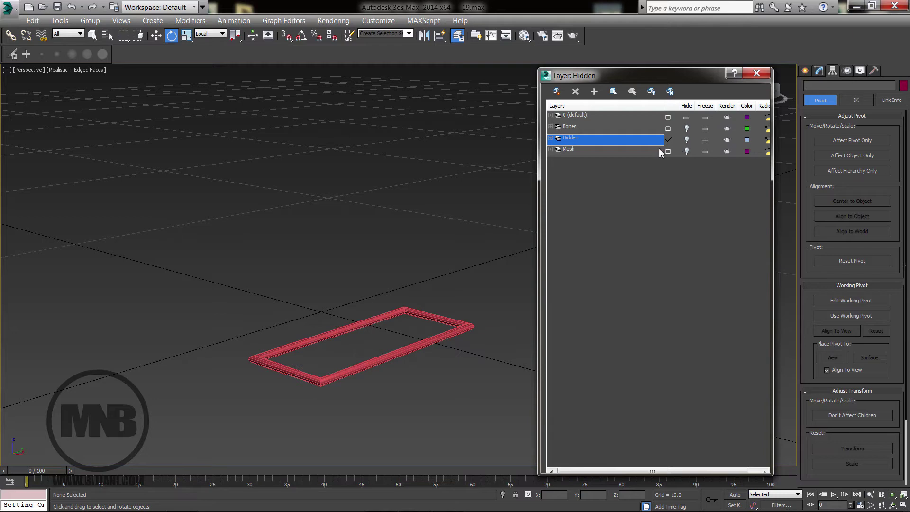
Select the Left_Leg_CTRL rectangle, put it on a new layer named CTRL, and hide that layer.
{"action": "left_click", "coordinate": [467, 327]}
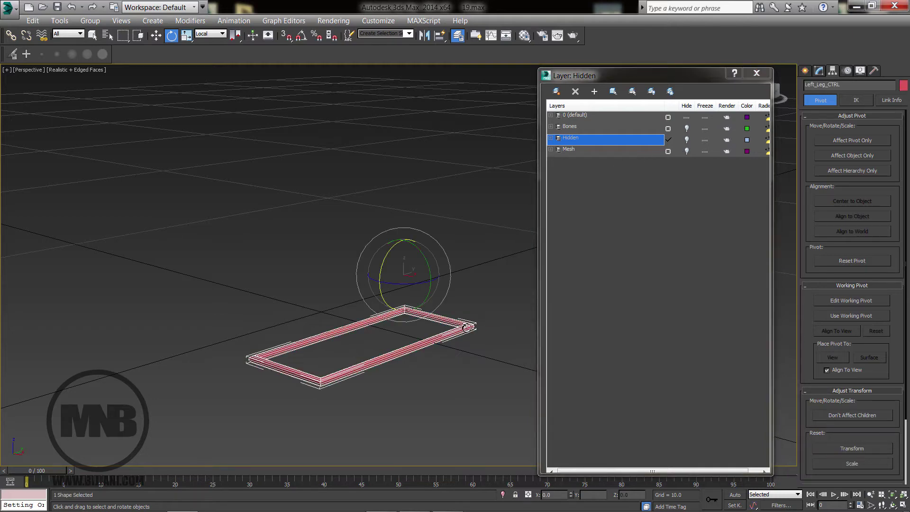
{"action": "left_click", "coordinate": [556, 91]}
{"action": "left_click", "coordinate": [575, 149]}
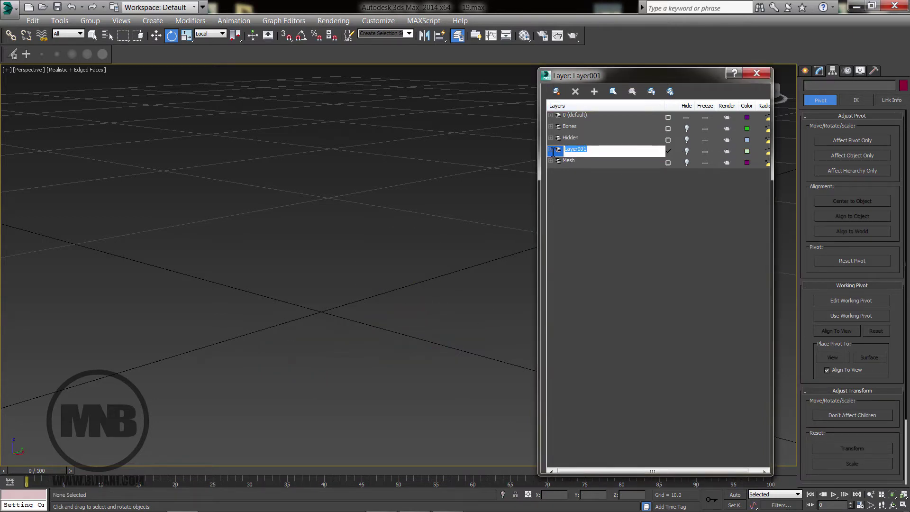
{"action": "type", "text": "C"}
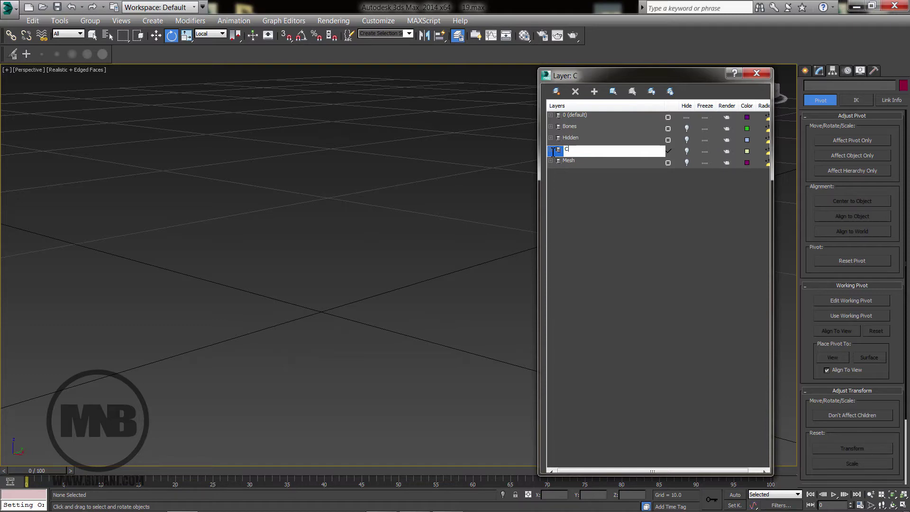
{"action": "type", "text": "TRL"}
{"action": "key", "text": "Return"}
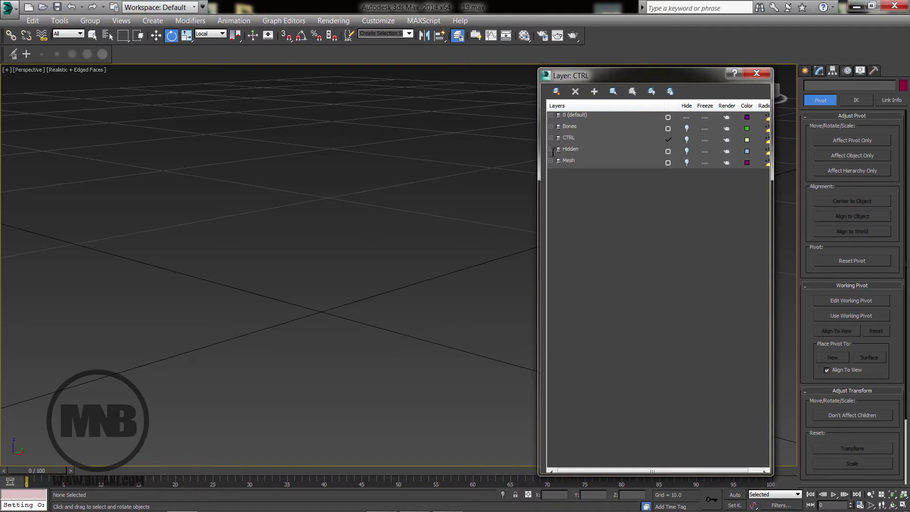
Unhide the Bones, CTRL, Hidden and Mesh layers and make layer 0 (default) the current layer.
{"action": "left_click", "coordinate": [687, 128]}
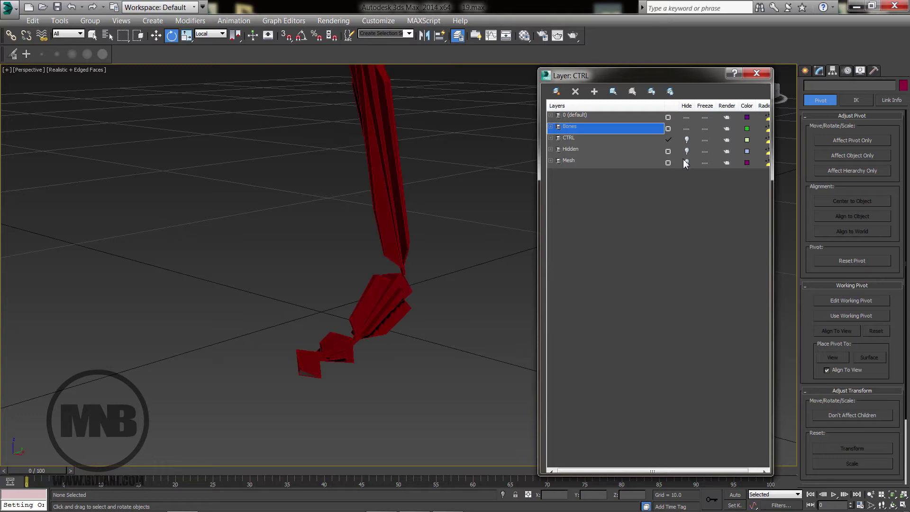
{"action": "left_click", "coordinate": [687, 140]}
{"action": "left_click", "coordinate": [686, 151]}
{"action": "left_click", "coordinate": [686, 162]}
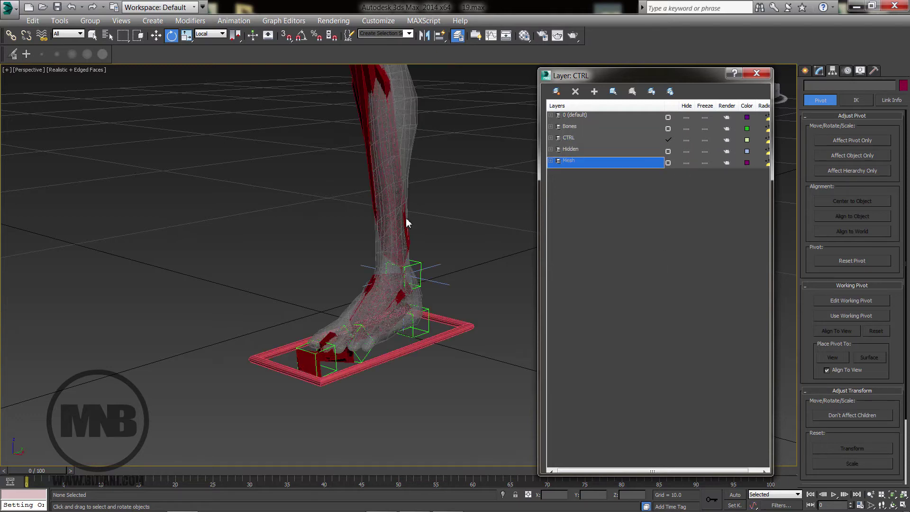
{"action": "middle_click_drag", "start_coordinate": [412, 237], "coordinate": [303, 256], "text": "alt"}
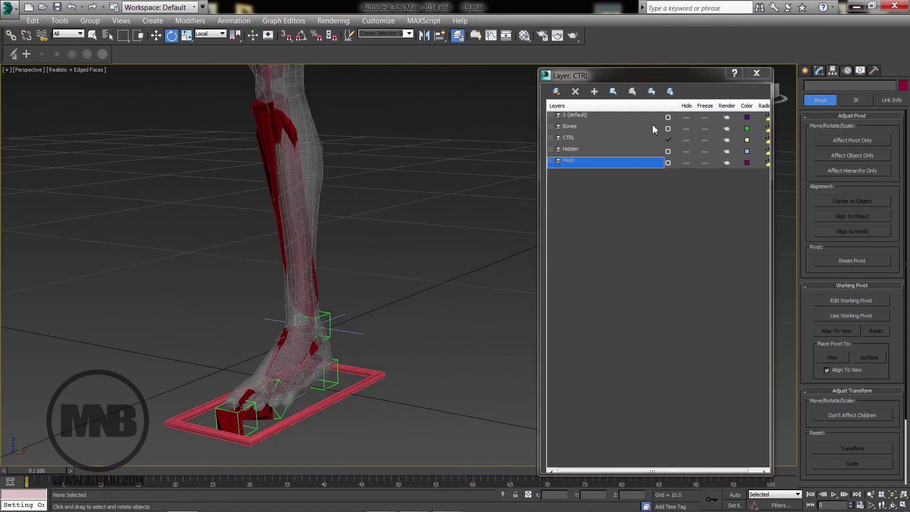
{"action": "left_click", "coordinate": [670, 118]}
Hide the Bones, Hidden and CTRL layers to isolate the leg mesh, toggling the Mesh layer's visibility.
{"action": "left_click", "coordinate": [687, 128]}
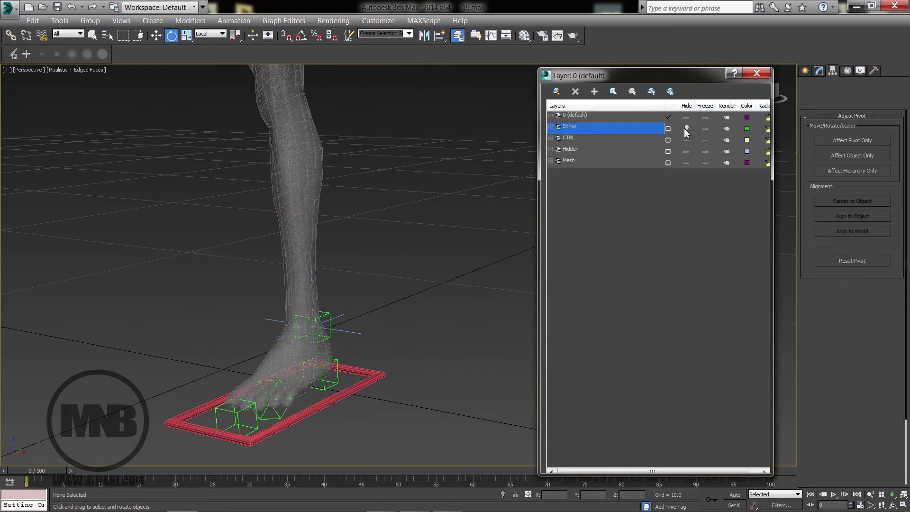
{"action": "left_click", "coordinate": [687, 163]}
{"action": "left_click", "coordinate": [687, 162]}
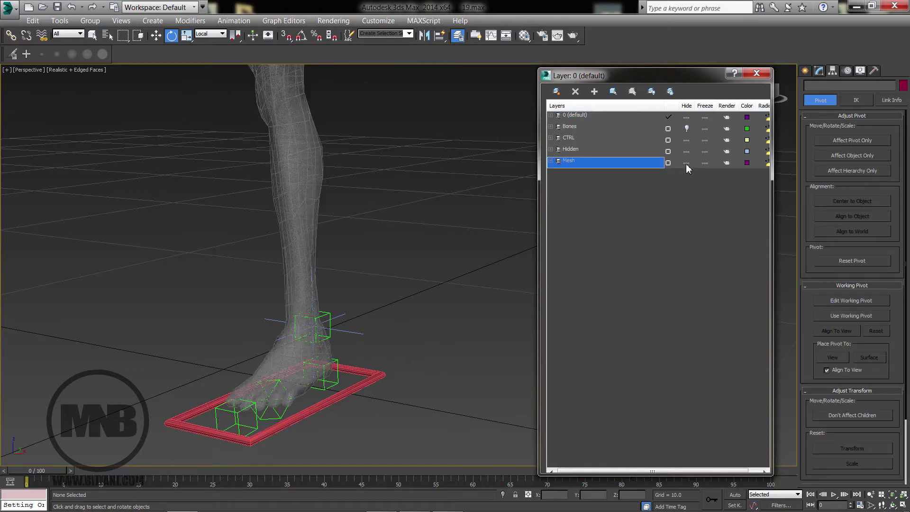
{"action": "left_click", "coordinate": [686, 151]}
{"action": "left_click", "coordinate": [687, 140]}
{"action": "middle_click_drag", "start_coordinate": [436, 211], "coordinate": [490, 196], "text": "alt"}
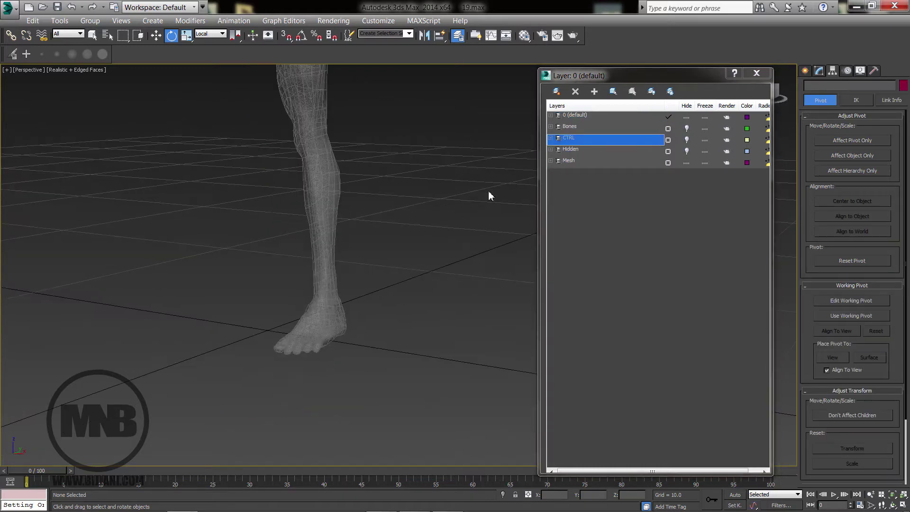
{"action": "left_click", "coordinate": [687, 162]}
{"action": "left_click", "coordinate": [687, 162]}
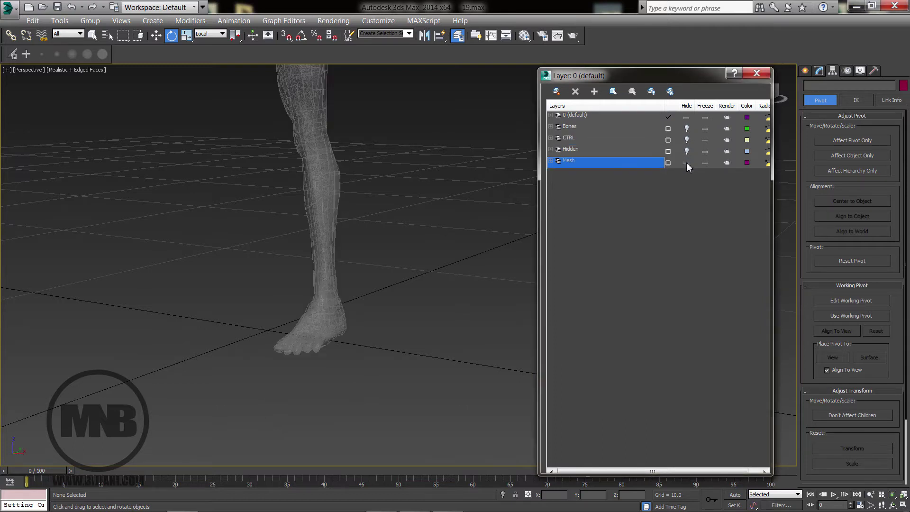
Unhide the CTRL, Bones and Hidden layers and close the layer manager.
{"action": "left_click", "coordinate": [686, 140]}
{"action": "scroll", "coordinate": [372, 262], "scroll_direction": "down", "scroll_amount": 5}
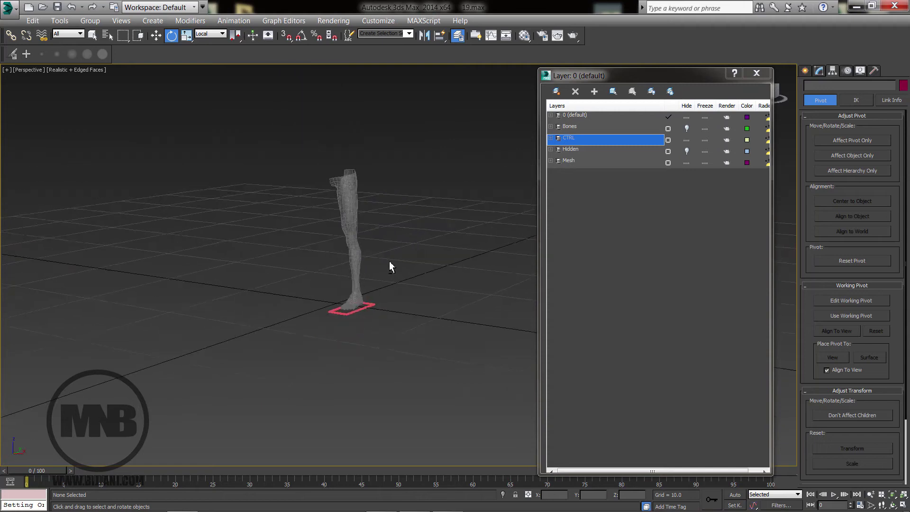
{"action": "middle_click_drag", "start_coordinate": [390, 266], "coordinate": [380, 260]}
{"action": "scroll", "coordinate": [380, 261], "scroll_direction": "up", "scroll_amount": 5}
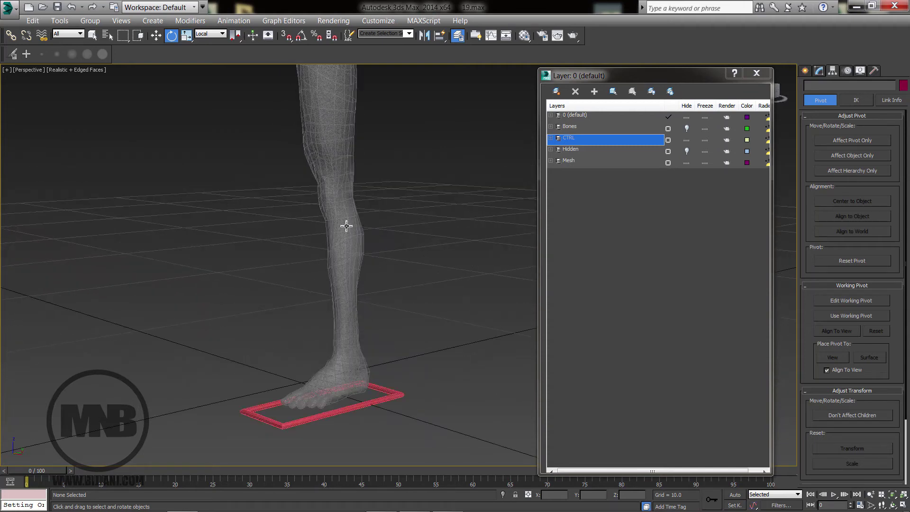
{"action": "mouse_move", "coordinate": [342, 188]}
{"action": "middle_mouse_down", "text": "alt"}
{"action": "mouse_move", "coordinate": [359, 191]}
{"action": "mouse_move", "coordinate": [410, 301]}
{"action": "mouse_move", "coordinate": [365, 170]}
{"action": "mouse_move", "coordinate": [331, 206]}
{"action": "mouse_move", "coordinate": [380, 209]}
{"action": "mouse_move", "coordinate": [359, 199]}
{"action": "mouse_move", "coordinate": [335, 209]}
{"action": "mouse_move", "coordinate": [350, 199]}
{"action": "middle_mouse_up", "text": "alt"}
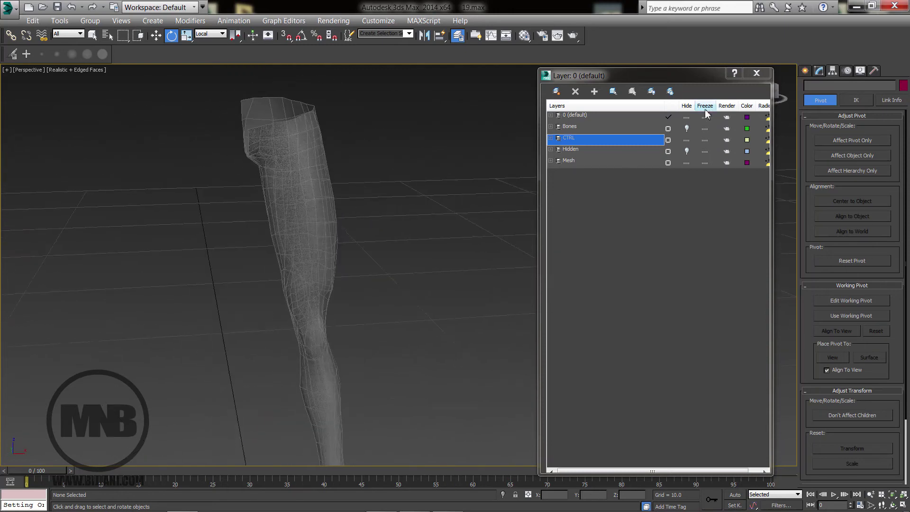
{"action": "left_click", "coordinate": [687, 128]}
{"action": "left_click", "coordinate": [687, 151]}
{"action": "middle_click_drag", "start_coordinate": [429, 216], "coordinate": [408, 164]}
{"action": "scroll", "coordinate": [409, 164], "scroll_direction": "down", "scroll_amount": 5}
{"action": "middle_click_drag", "start_coordinate": [434, 247], "coordinate": [367, 255], "text": "alt"}
{"action": "scroll", "coordinate": [362, 257], "scroll_direction": "up", "scroll_amount": 5}
{"action": "left_click", "coordinate": [753, 76]}
Select Left_Leg_CTRL, try moving it up and away to test the leg's IK, and undo the move.
{"action": "scroll", "coordinate": [468, 270], "scroll_direction": "down", "scroll_amount": 3}
{"action": "middle_click_drag", "start_coordinate": [448, 280], "coordinate": [409, 329]}
{"action": "middle_click_drag", "start_coordinate": [408, 329], "coordinate": [403, 297]}
{"action": "scroll", "coordinate": [391, 337], "scroll_direction": "up", "scroll_amount": 5}
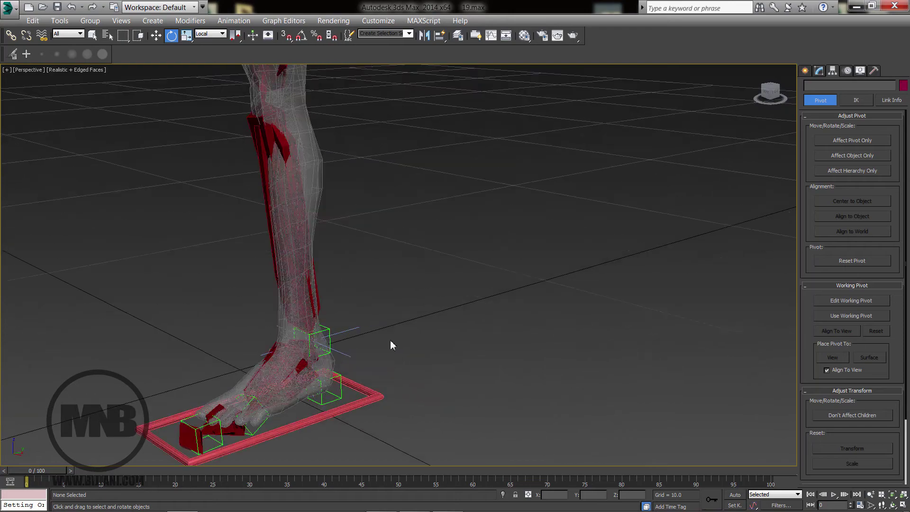
{"action": "scroll", "coordinate": [391, 339], "scroll_direction": "down", "scroll_amount": 3}
{"action": "middle_click_drag", "start_coordinate": [390, 340], "coordinate": [441, 308]}
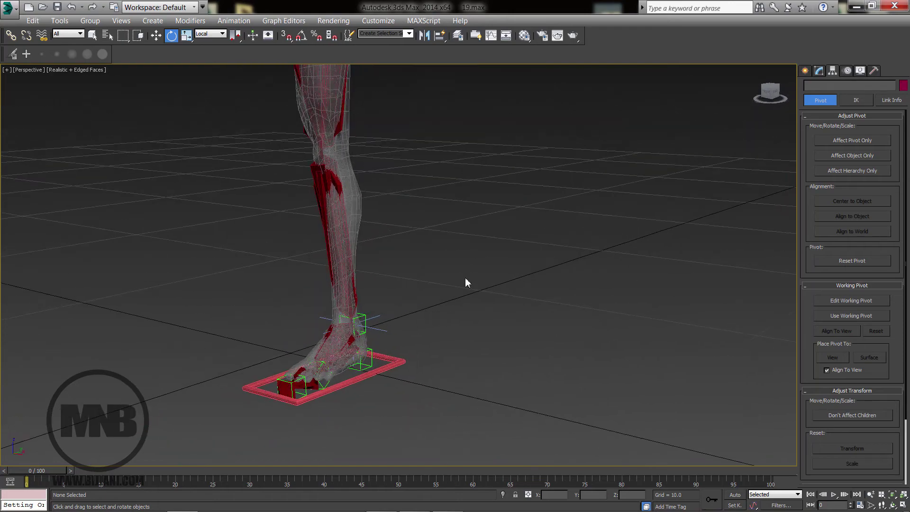
{"action": "middle_click_drag", "start_coordinate": [423, 356], "coordinate": [465, 333]}
{"action": "middle_click_drag", "start_coordinate": [461, 335], "coordinate": [351, 414], "text": "alt"}
{"action": "left_click", "coordinate": [353, 414]}
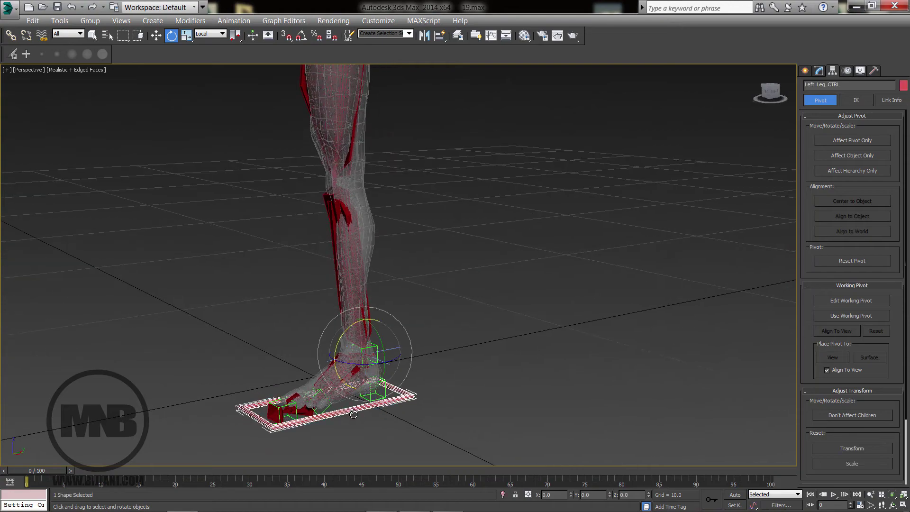
{"action": "key", "text": "w"}
{"action": "left_click_drag", "start_coordinate": [375, 342], "coordinate": [247, 233]}
{"action": "key", "text": "ctrl+z"}
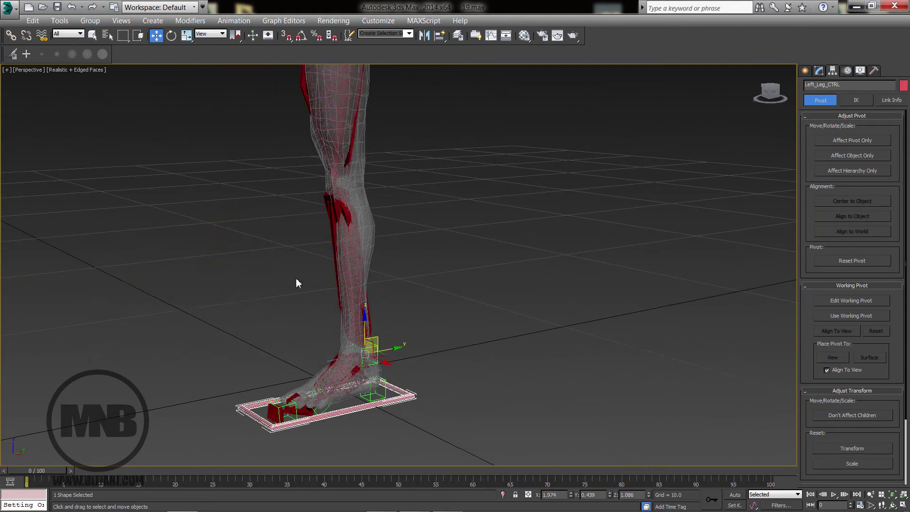
Select the Point003 helper near the ball of the foot, try rotating it, and cancel the rotation.
{"action": "middle_click_drag", "start_coordinate": [296, 279], "coordinate": [336, 315], "text": "alt"}
{"action": "scroll", "coordinate": [342, 353], "scroll_direction": "up", "scroll_amount": 4}
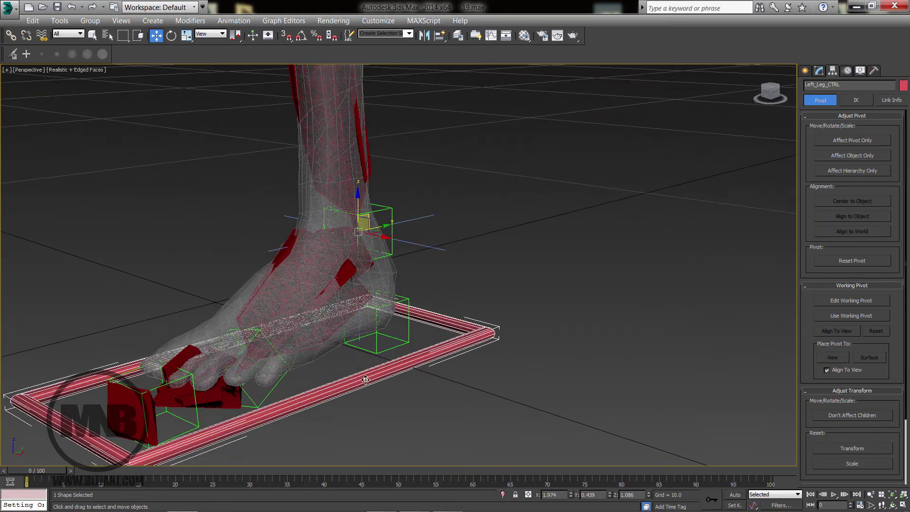
{"action": "scroll", "coordinate": [380, 376], "scroll_direction": "down", "scroll_amount": 3}
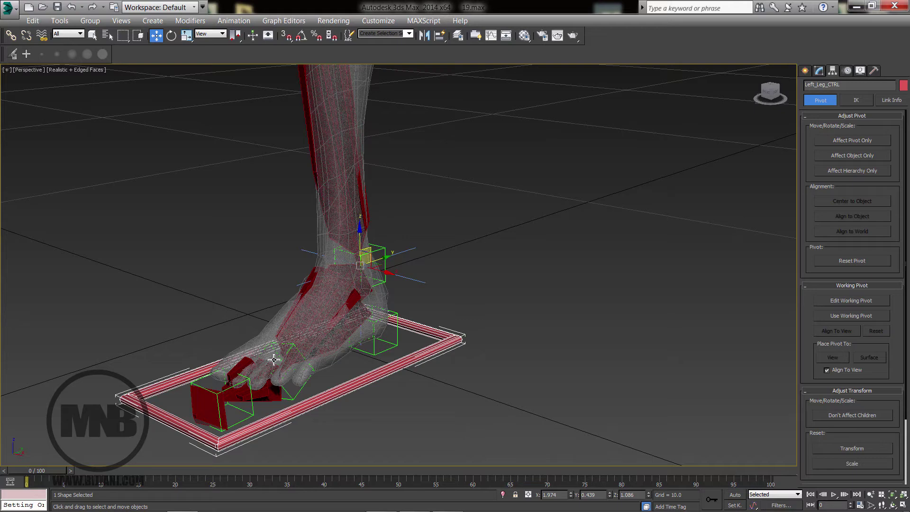
{"action": "left_click", "coordinate": [298, 398]}
{"action": "key", "text": "e"}
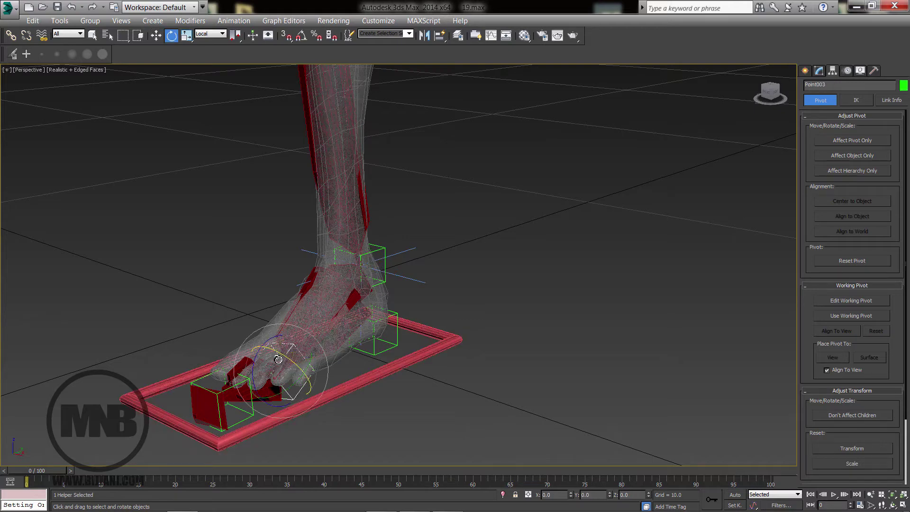
{"action": "left_click_drag", "start_coordinate": [256, 358], "coordinate": [252, 371]}
{"action": "right_click", "coordinate": [252, 372]}
{"action": "left_click", "coordinate": [478, 382]}
Select the Left_Leg_CTRL rectangle around the foot and add an Attribute Holder modifier to it.
{"action": "middle_click_drag", "start_coordinate": [457, 369], "coordinate": [407, 264], "text": "alt"}
{"action": "left_click", "coordinate": [442, 365]}
{"action": "middle_click_drag", "start_coordinate": [407, 265], "coordinate": [406, 269], "text": "alt"}
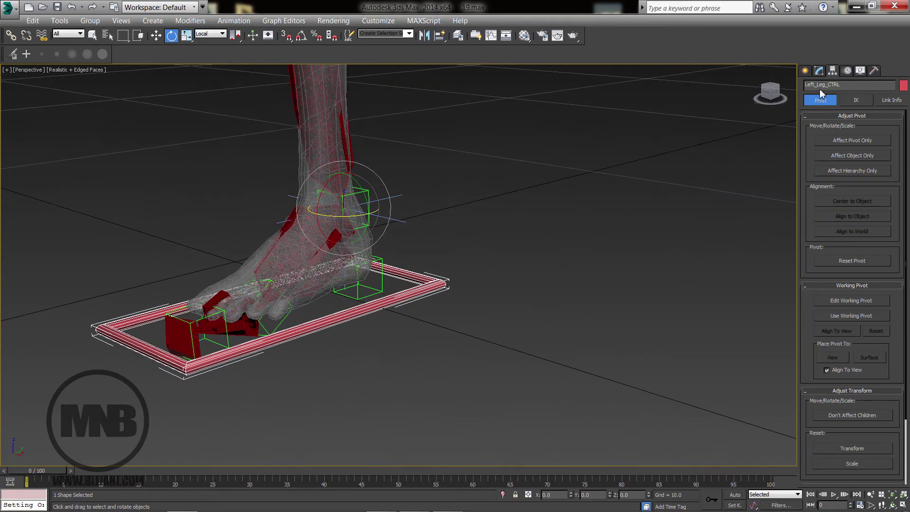
{"action": "left_click", "coordinate": [819, 72]}
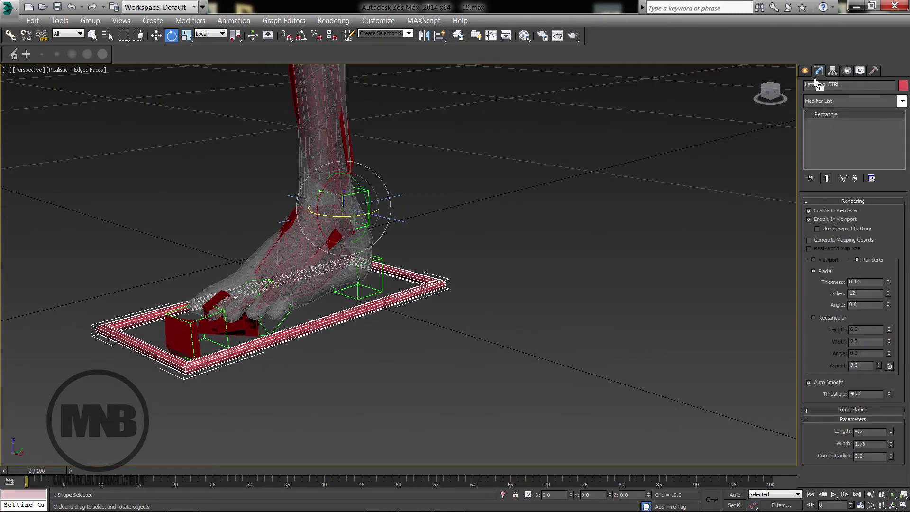
{"action": "left_click", "coordinate": [823, 201]}
{"action": "left_click", "coordinate": [830, 220]}
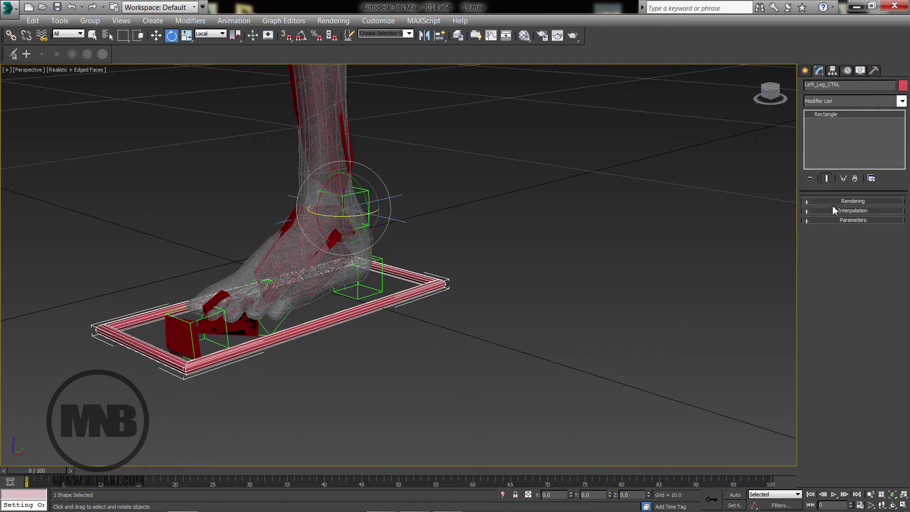
{"action": "left_click", "coordinate": [832, 102]}
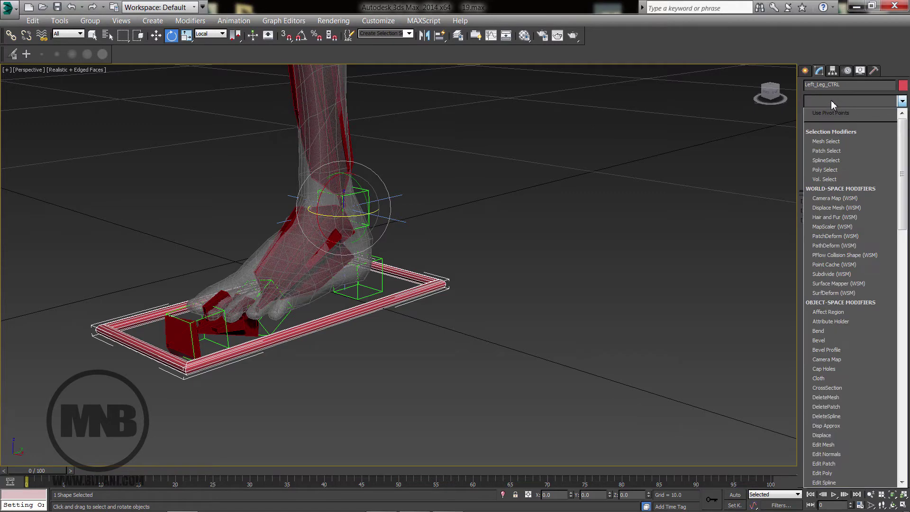
{"action": "key", "text": "a"}
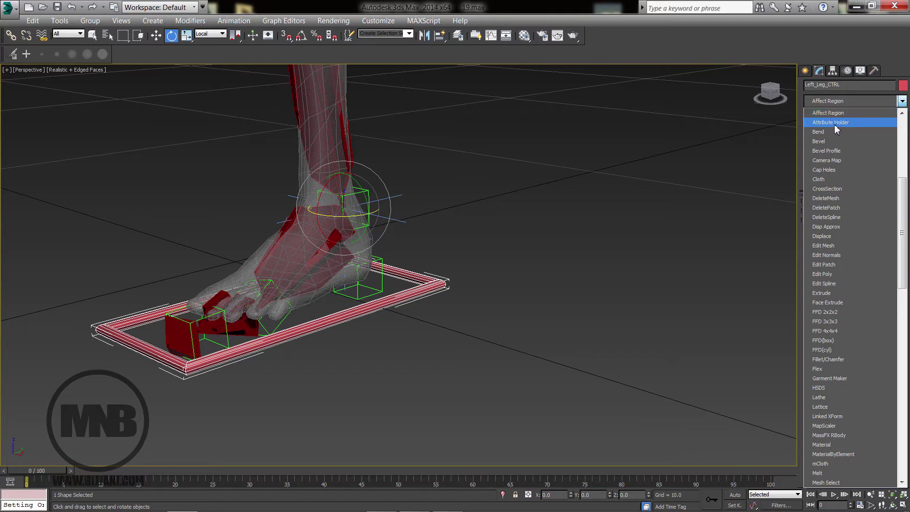
{"action": "left_click", "coordinate": [834, 122]}
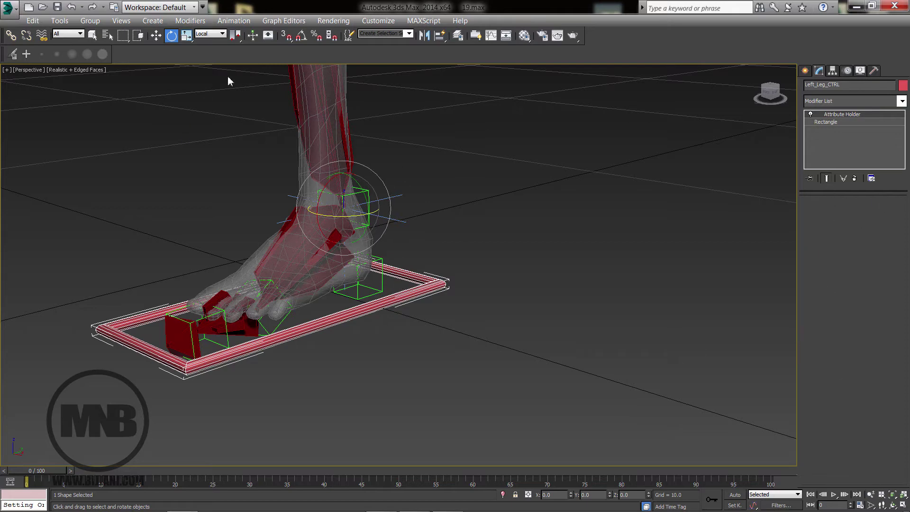
Use the Parameter Editor to add a String parameter named Left_Leg_CTRL to the control's Attribute Holder.
{"action": "left_click", "coordinate": [234, 20]}
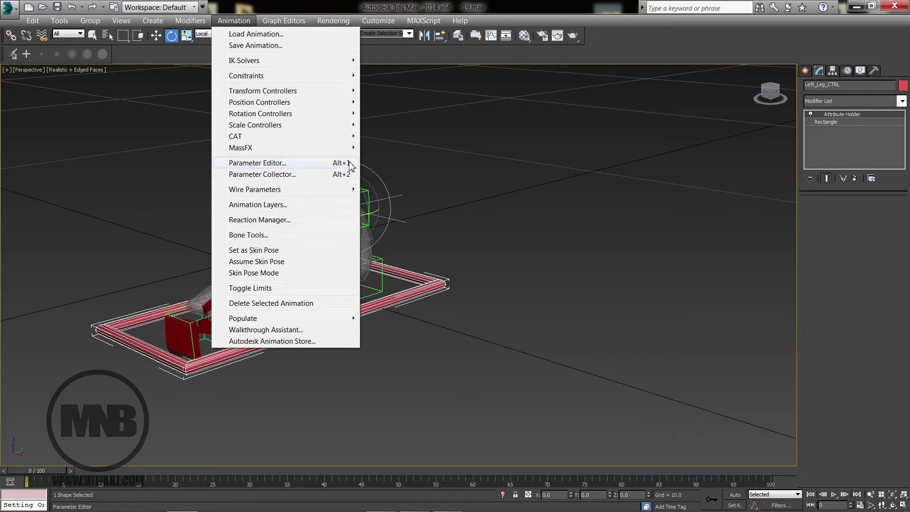
{"action": "left_click", "coordinate": [322, 168]}
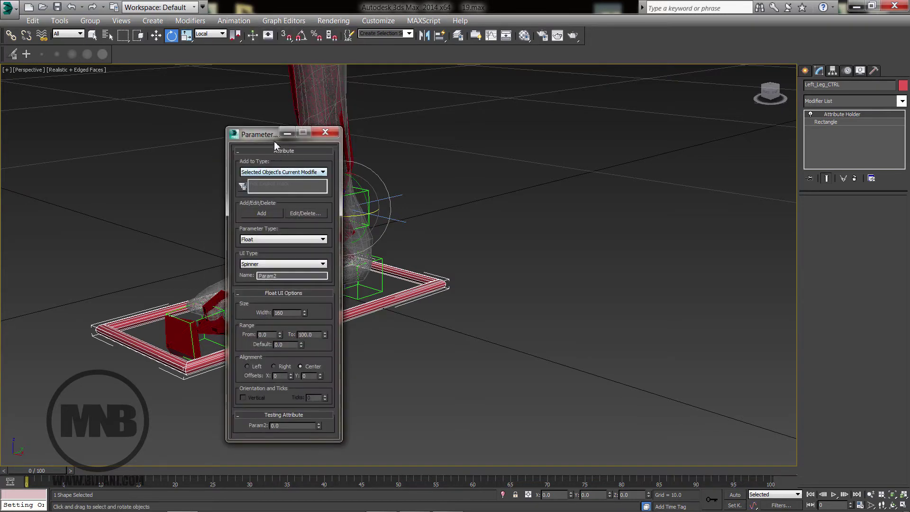
{"action": "left_click_drag", "start_coordinate": [274, 140], "coordinate": [528, 98]}
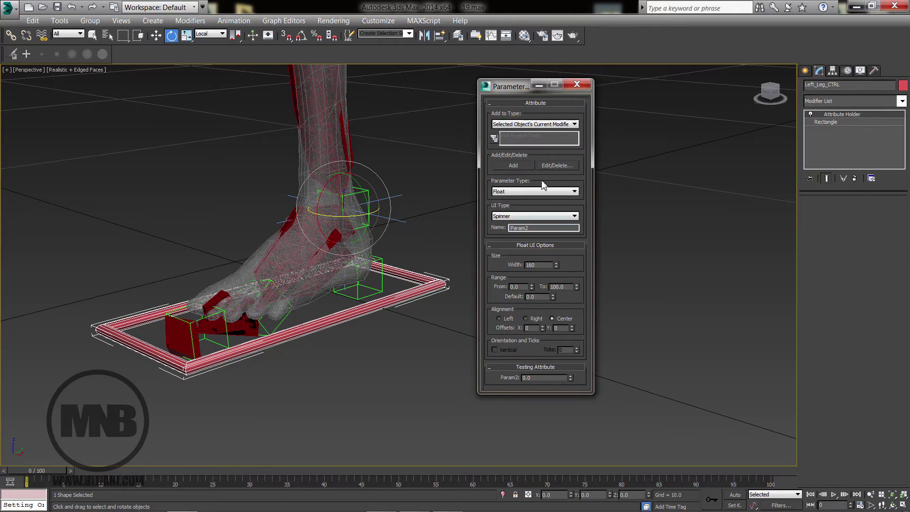
{"action": "left_click", "coordinate": [527, 191]}
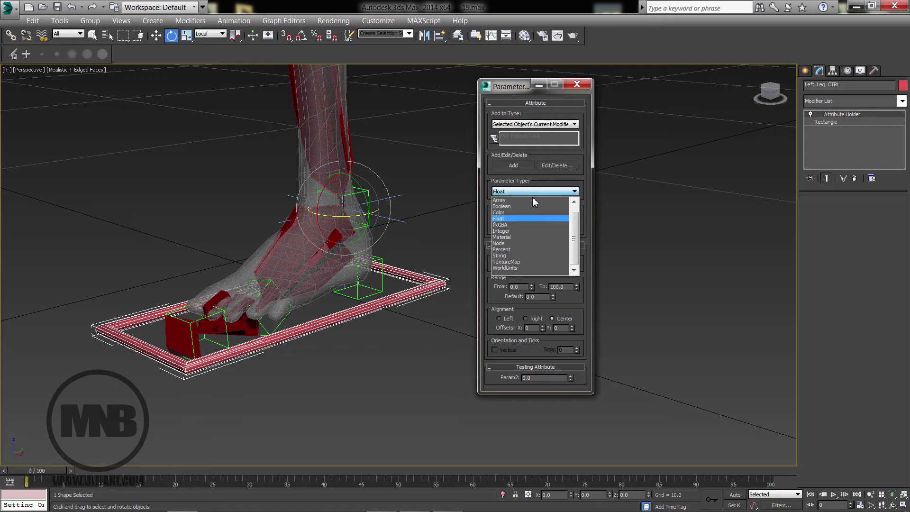
{"action": "left_click", "coordinate": [502, 256]}
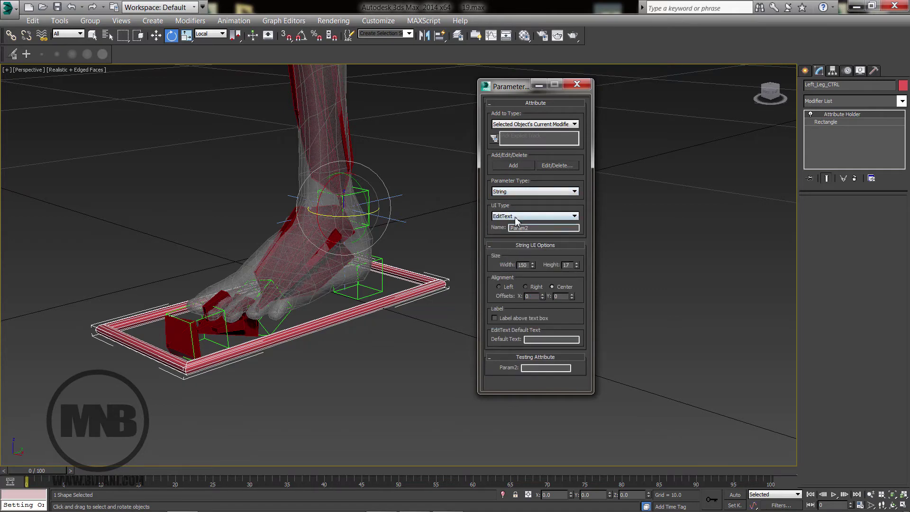
{"action": "double_click", "coordinate": [510, 229]}
{"action": "type", "text": "Left_Leg_CTRL"}
{"action": "key", "text": "Return"}
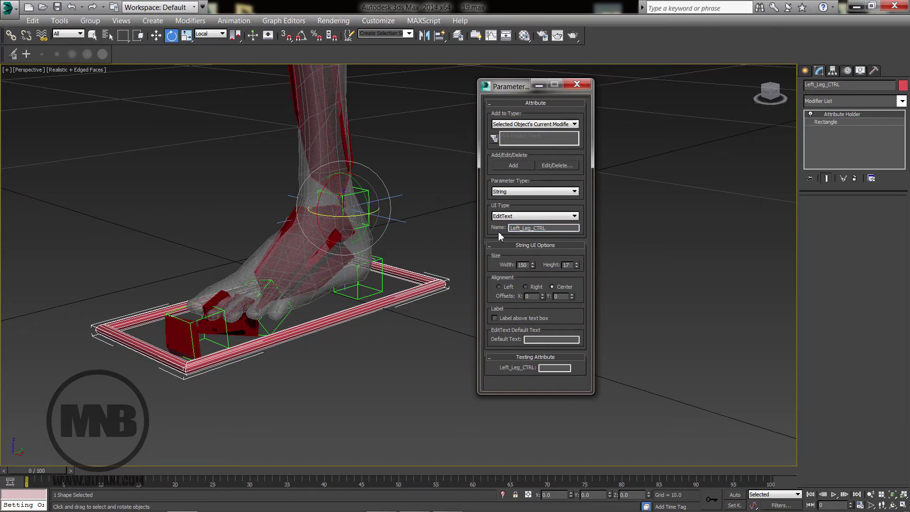
{"action": "left_click", "coordinate": [514, 166]}
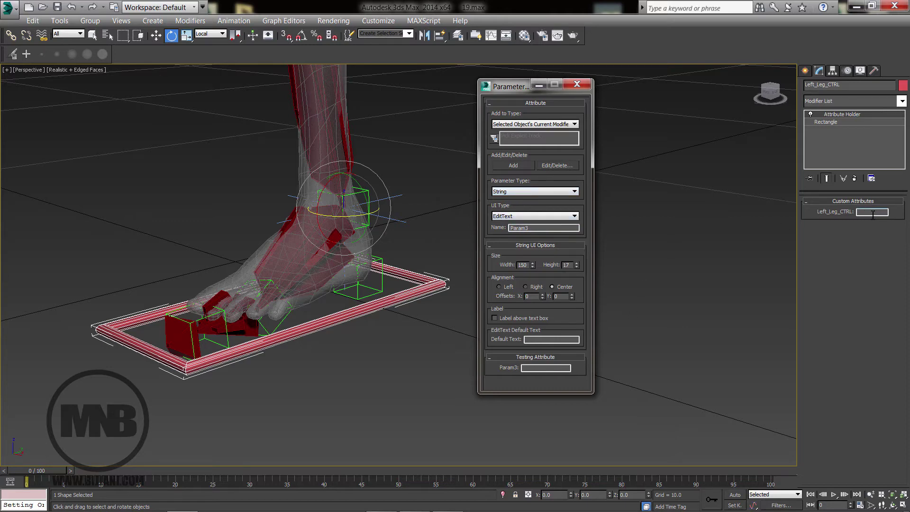
Set the new parameter's type to Float with a Slider UI and try its test slider.
{"action": "left_click", "coordinate": [505, 193]}
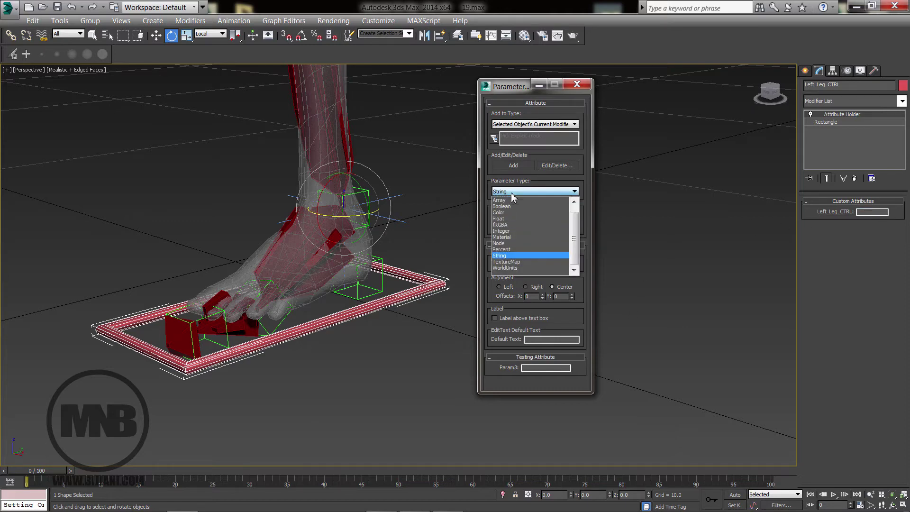
{"action": "left_click", "coordinate": [501, 220]}
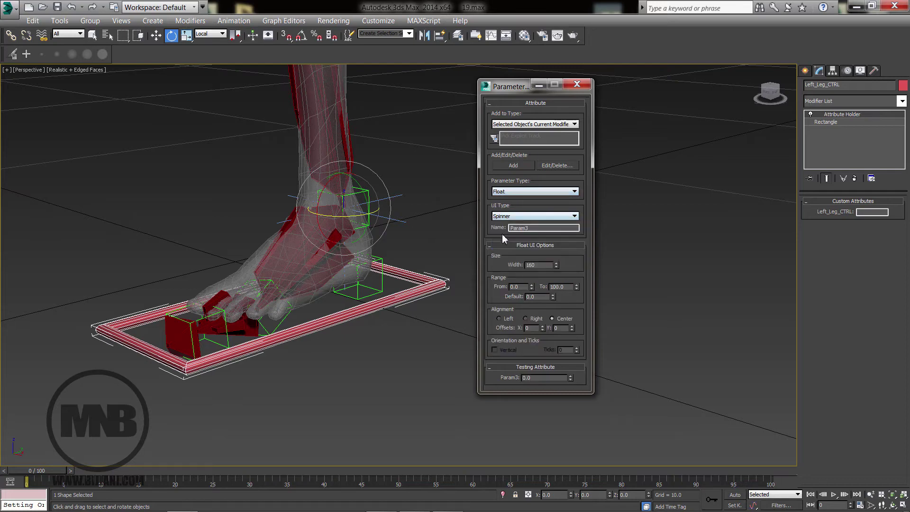
{"action": "left_click", "coordinate": [524, 217]}
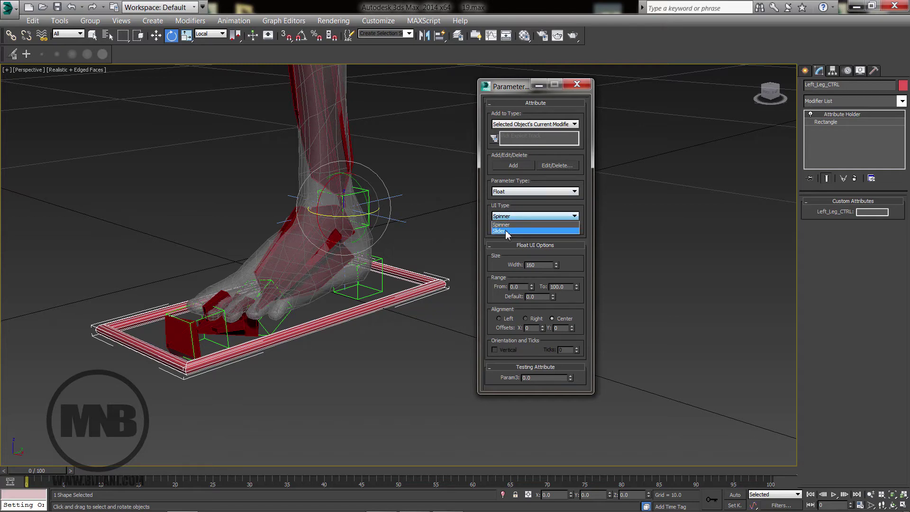
{"action": "left_click", "coordinate": [507, 231]}
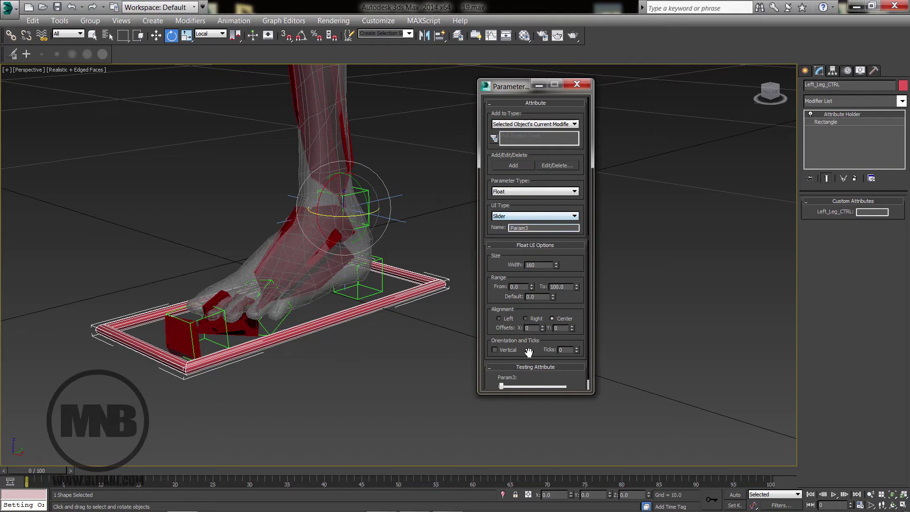
{"action": "scroll", "coordinate": [513, 319], "scroll_direction": "down", "scroll_amount": 1}
{"action": "mouse_move", "coordinate": [501, 377]}
{"action": "left_mouse_down"}
{"action": "mouse_move", "coordinate": [572, 379]}
{"action": "mouse_move", "coordinate": [496, 378]}
{"action": "left_mouse_up"}
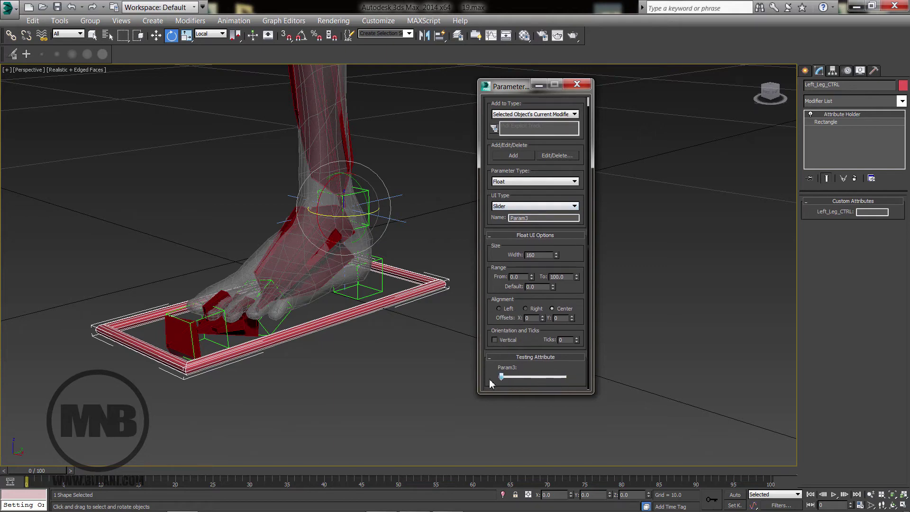
Try the Spinner UI type on the Float parameter and switch it back to Slider.
{"action": "left_click", "coordinate": [514, 206]}
{"action": "left_click", "coordinate": [514, 216]}
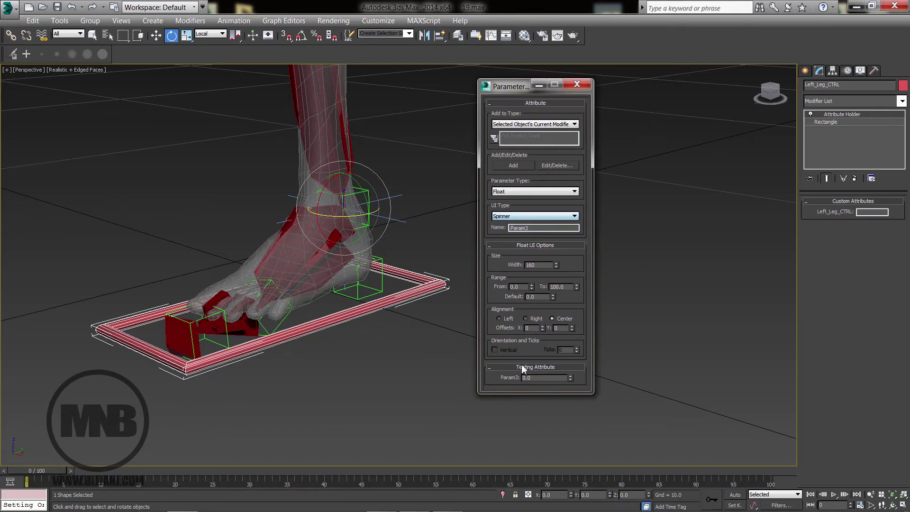
{"action": "left_click_drag", "start_coordinate": [569, 379], "coordinate": [577, 313]}
{"action": "left_click", "coordinate": [501, 217]}
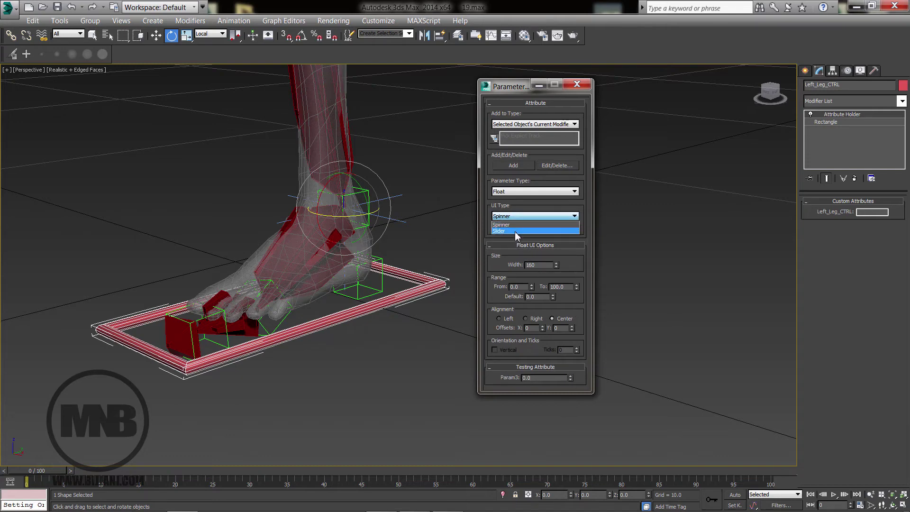
{"action": "left_click", "coordinate": [508, 231]}
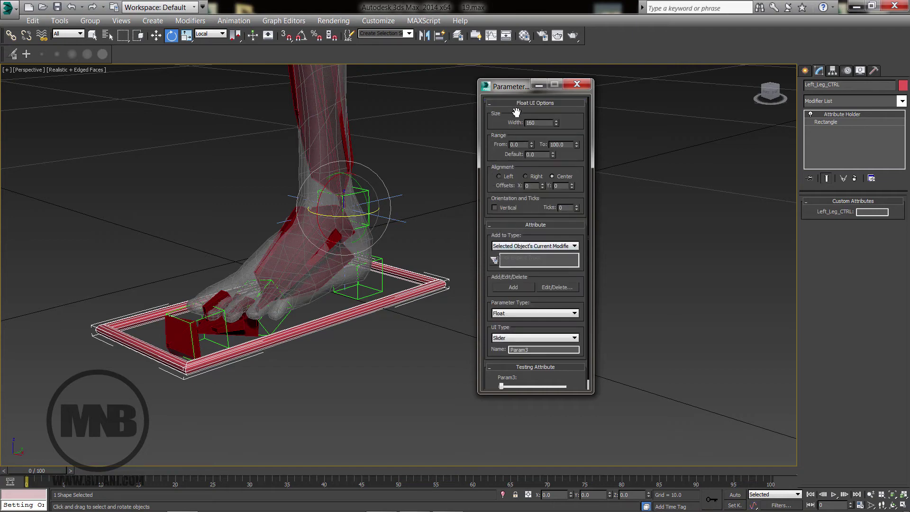
Restore the Parameter Editor's rollout order, name the parameter Heel X, and set its slider width to 160.
{"action": "left_click_drag", "start_coordinate": [515, 103], "coordinate": [520, 368]}
{"action": "left_click_drag", "start_coordinate": [514, 108], "coordinate": [519, 371]}
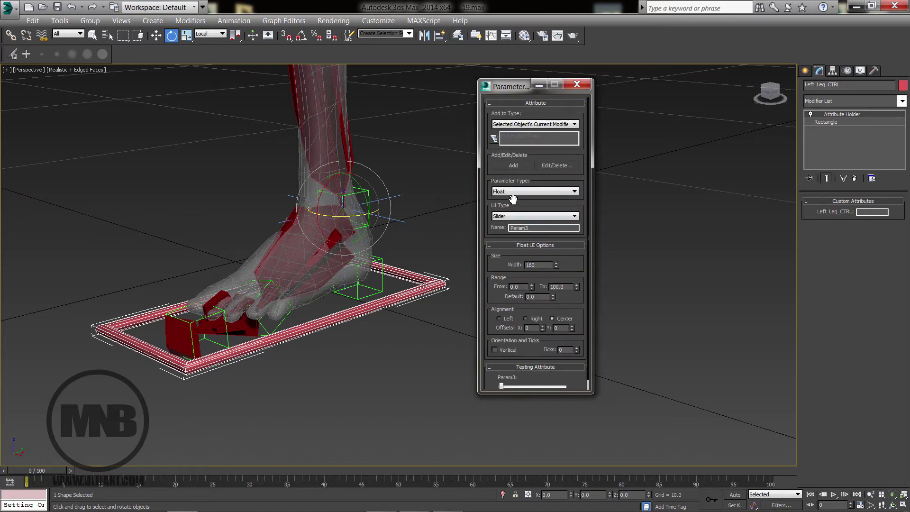
{"action": "double_click", "coordinate": [538, 230]}
{"action": "type", "text": "Hea"}
{"action": "key", "text": "BackSpace"}
{"action": "left_click_drag", "start_coordinate": [556, 264], "coordinate": [551, 294]}
{"action": "left_click_drag", "start_coordinate": [541, 298], "coordinate": [505, 297]}
{"action": "type", "text": "0"}
{"action": "key", "text": "BackSpace"}
{"action": "type", "text": "."}
{"action": "left_click_drag", "start_coordinate": [542, 265], "coordinate": [503, 260]}
{"action": "type", "text": "160"}
{"action": "key", "text": "Return"}
Set the slider range from -180 to 180, add Heel X, Heel Z, Ball X, Toe X and Toe Z, and close the Parameter Editor.
{"action": "left_click_drag", "start_coordinate": [520, 286], "coordinate": [486, 290]}
{"action": "type", "text": "-"}
{"action": "key", "text": "Tab"}
{"action": "type", "text": "180"}
{"action": "key", "text": "Return"}
{"action": "left_click", "coordinate": [517, 167]}
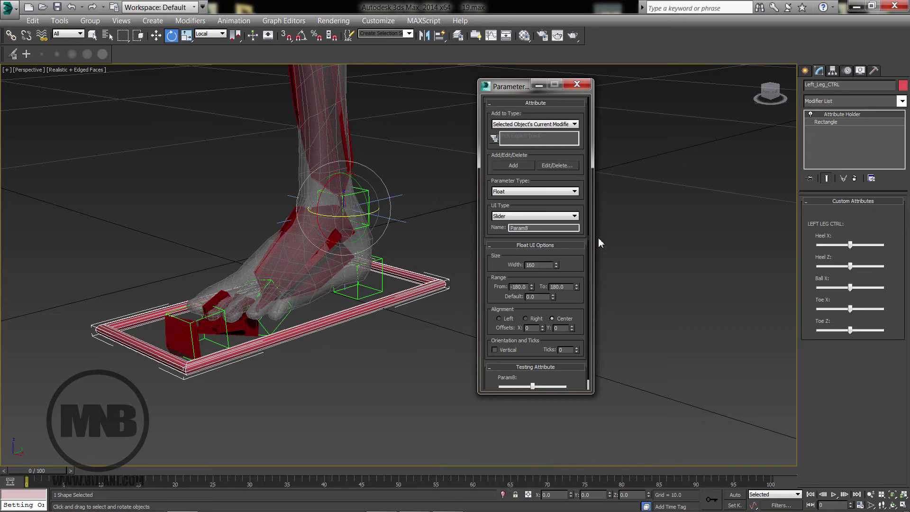
{"action": "left_click_drag", "start_coordinate": [527, 91], "coordinate": [484, 108]}
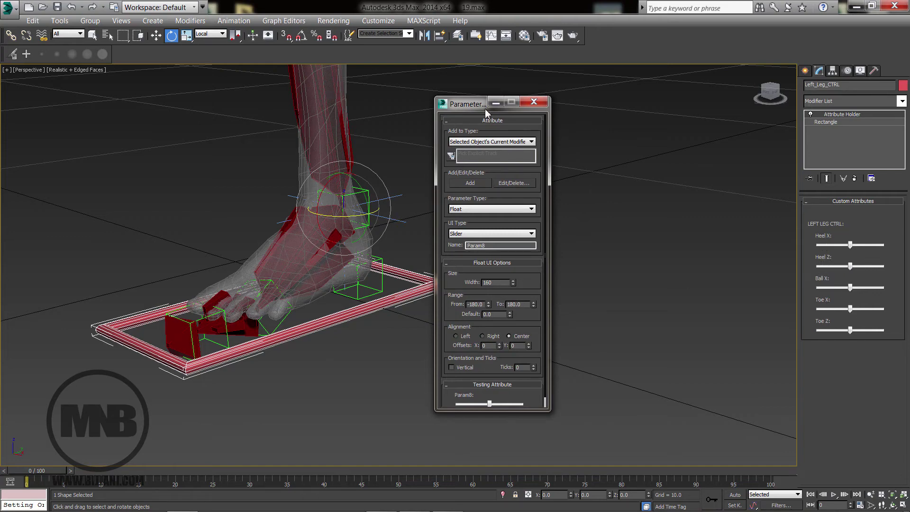
{"action": "left_click", "coordinate": [533, 101]}
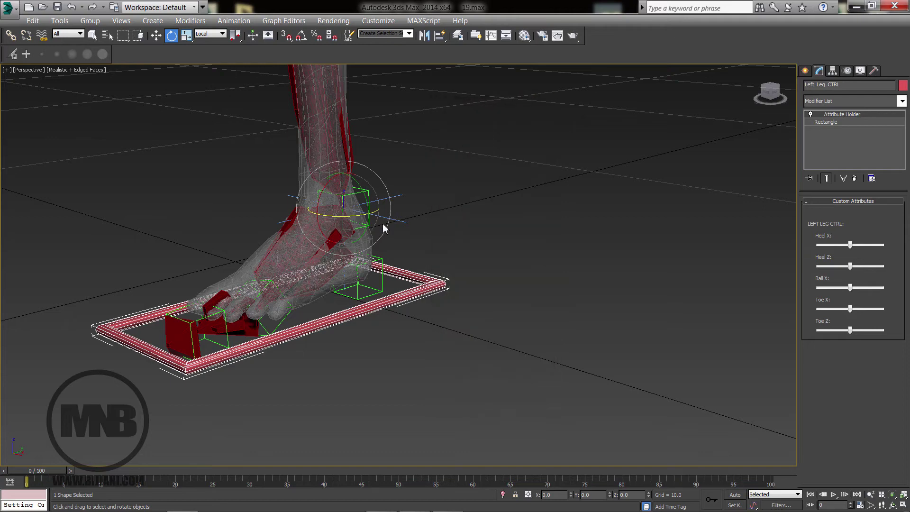
Select the point helper at the heel, try rotating it, and cancel the rotation.
{"action": "left_click", "coordinate": [376, 257]}
{"action": "left_click_drag", "start_coordinate": [340, 264], "coordinate": [360, 291]}
{"action": "right_click", "coordinate": [344, 265]}
{"action": "right_click", "coordinate": [360, 292]}
Select the Point003 helper at the ball of the foot, try rotating it, and cancel the rotations.
{"action": "left_click", "coordinate": [276, 326]}
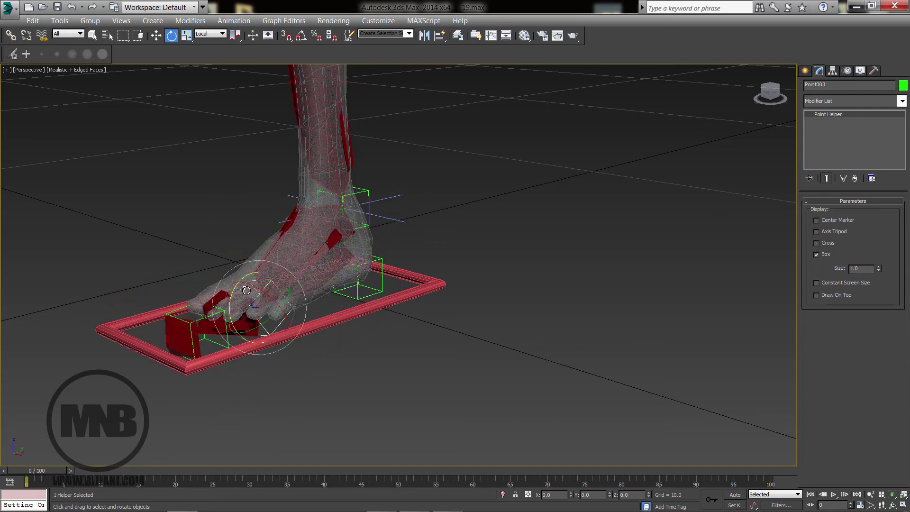
{"action": "mouse_move", "coordinate": [237, 291]}
{"action": "left_mouse_down"}
{"action": "mouse_move", "coordinate": [226, 309]}
{"action": "mouse_move", "coordinate": [241, 289]}
{"action": "left_mouse_up"}
{"action": "right_click", "coordinate": [241, 289]}
{"action": "mouse_move", "coordinate": [270, 323]}
{"action": "left_mouse_down"}
{"action": "mouse_move", "coordinate": [247, 327]}
{"action": "mouse_move", "coordinate": [258, 320]}
{"action": "left_mouse_up"}
{"action": "right_click", "coordinate": [258, 320]}
Select the Point004 helper at the toe, try rotating it, cancel the rotations, and clear the selection.
{"action": "left_click", "coordinate": [221, 347]}
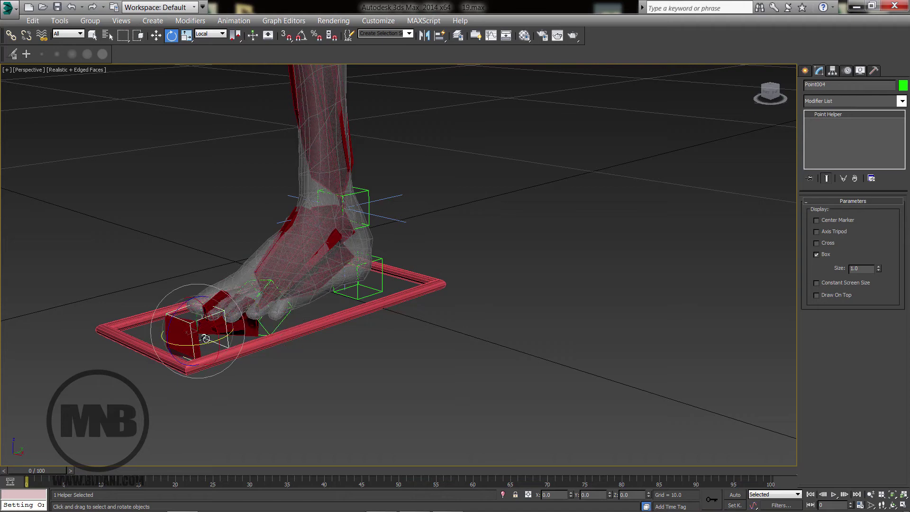
{"action": "left_click_drag", "start_coordinate": [188, 312], "coordinate": [194, 341]}
{"action": "right_click", "coordinate": [157, 336]}
{"action": "right_click", "coordinate": [194, 341]}
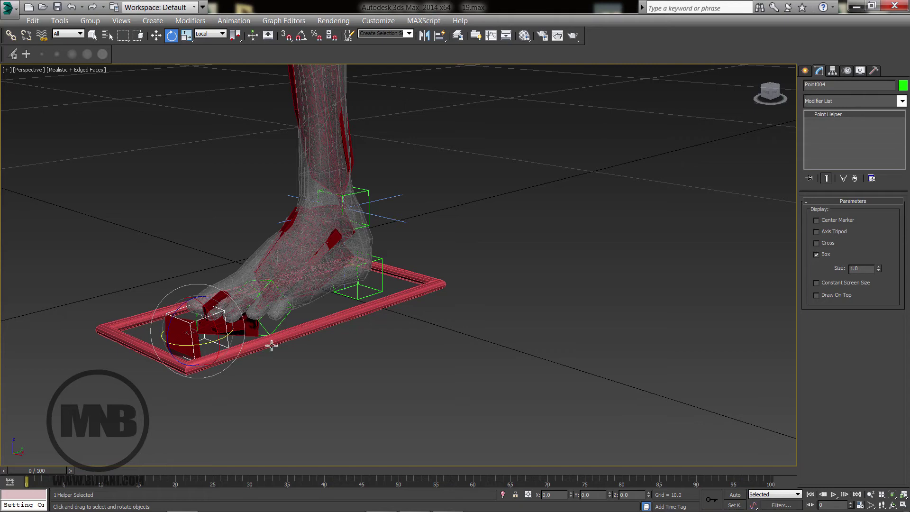
{"action": "left_click", "coordinate": [494, 329]}
Select the Left_Leg_CTRL rectangle and start wiring its Heel X custom attribute from the Attribute Holder.
{"action": "middle_click_drag", "start_coordinate": [388, 315], "coordinate": [384, 327], "text": "alt"}
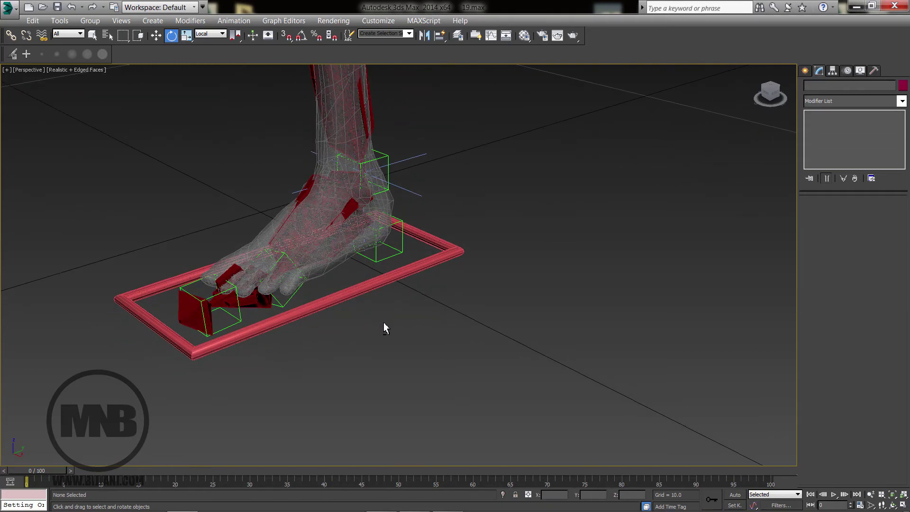
{"action": "left_click", "coordinate": [389, 285]}
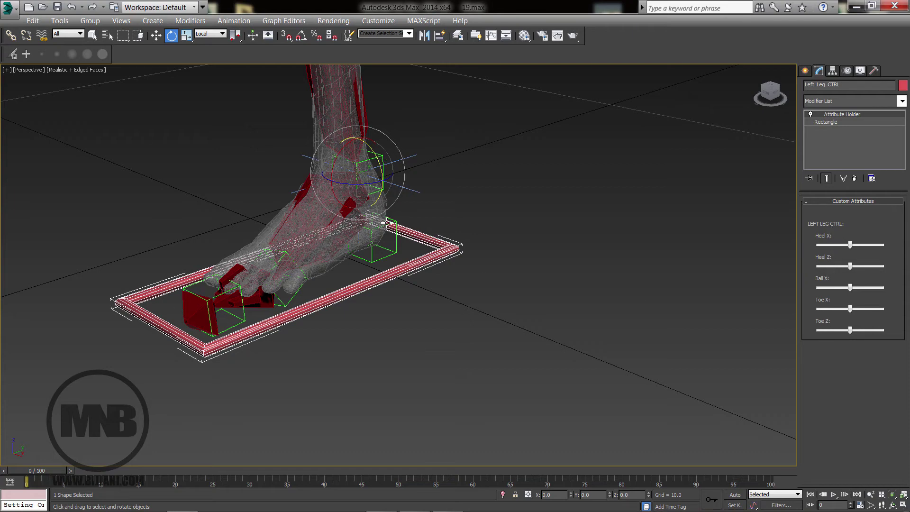
{"action": "middle_click_drag", "start_coordinate": [374, 255], "coordinate": [377, 279], "text": "alt"}
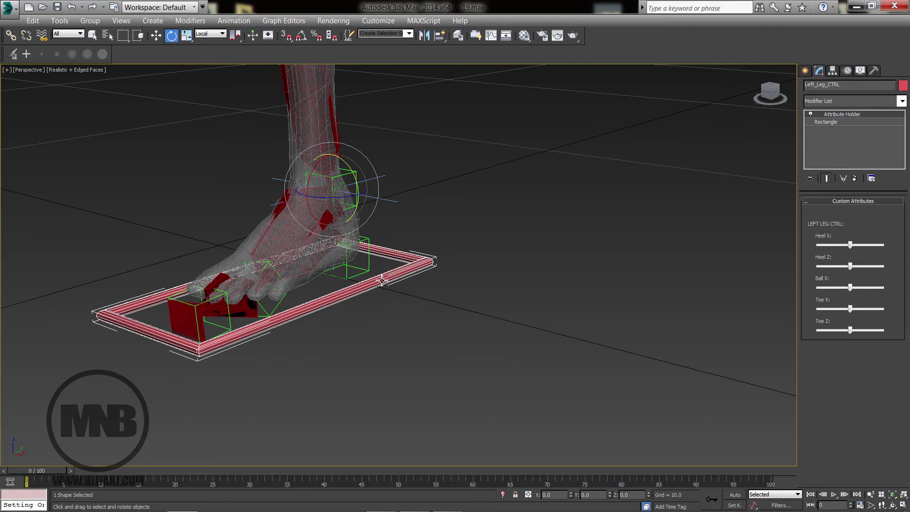
{"action": "right_click", "coordinate": [382, 280]}
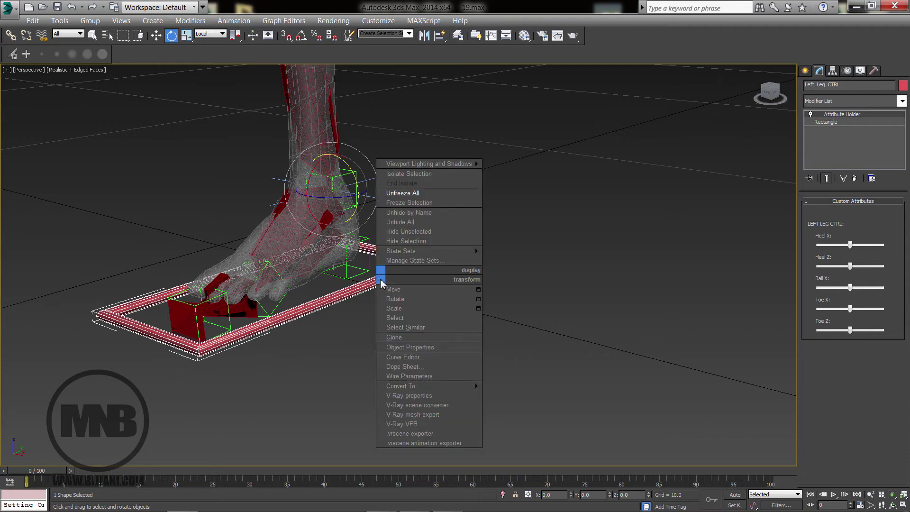
{"action": "left_click", "coordinate": [409, 376]}
{"action": "mouse_move", "coordinate": [332, 196]}
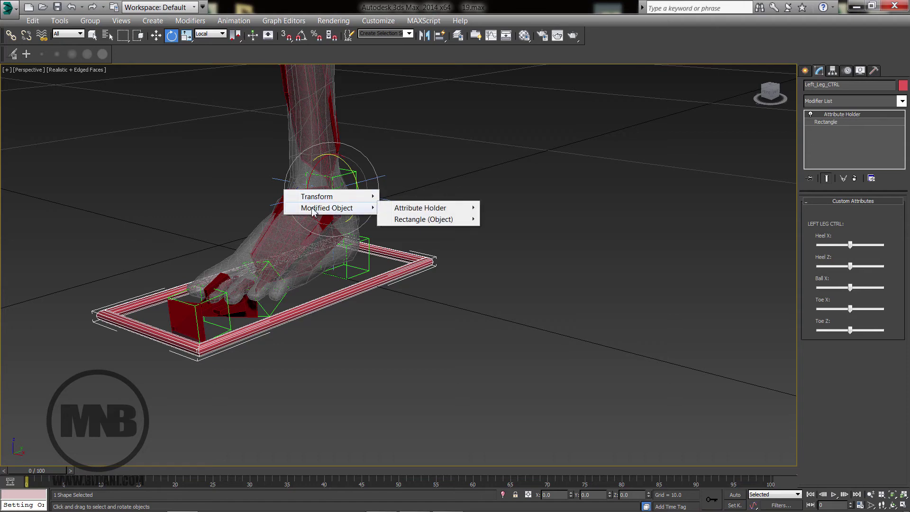
{"action": "mouse_move", "coordinate": [415, 211]}
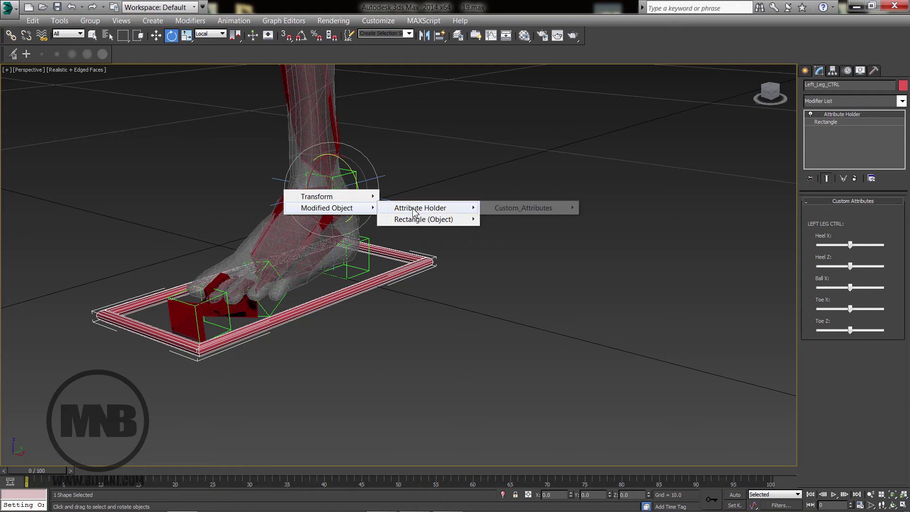
{"action": "mouse_move", "coordinate": [517, 213]}
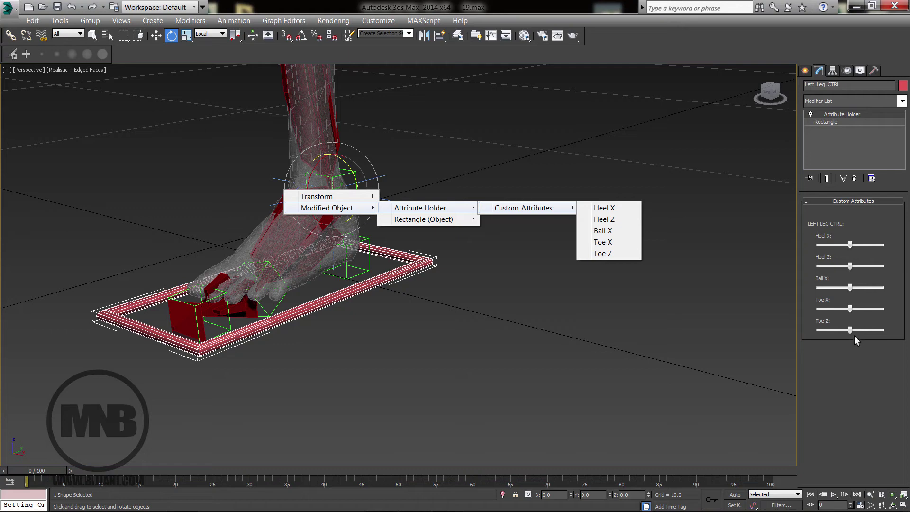
{"action": "left_click", "coordinate": [603, 209]}
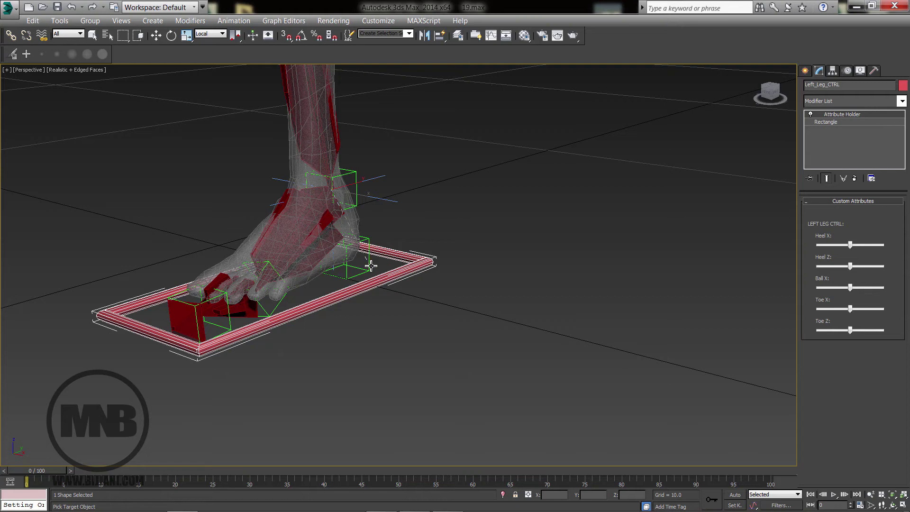
Pick the heel's Point001 helper as the wire target and choose its X Rotation.
{"action": "left_click", "coordinate": [370, 266]}
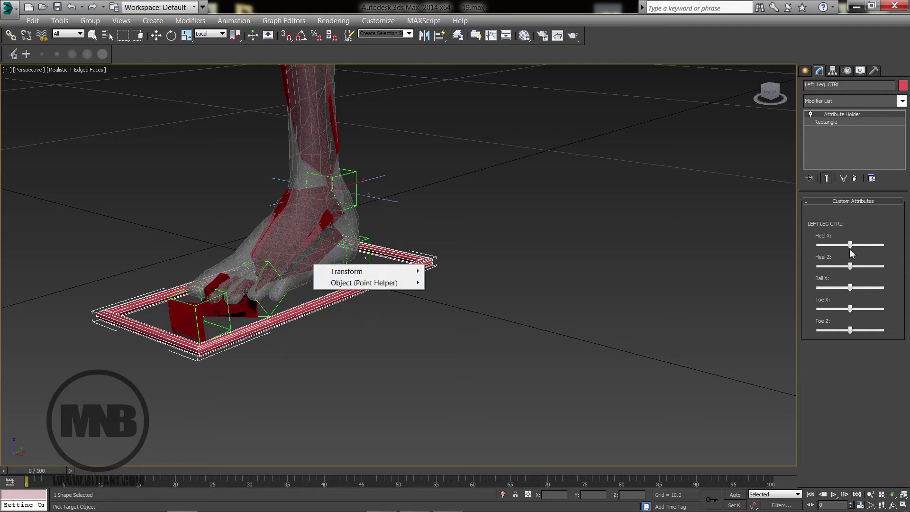
{"action": "mouse_move", "coordinate": [358, 271]}
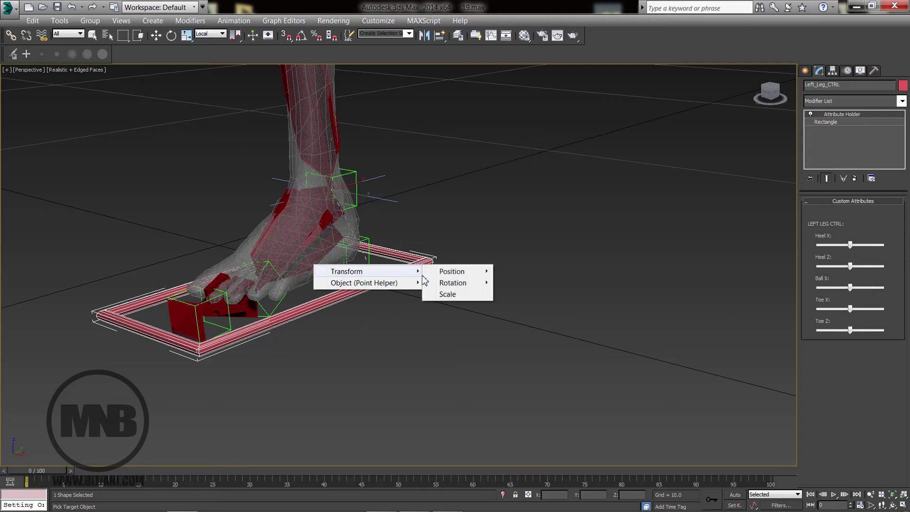
{"action": "mouse_move", "coordinate": [453, 286]}
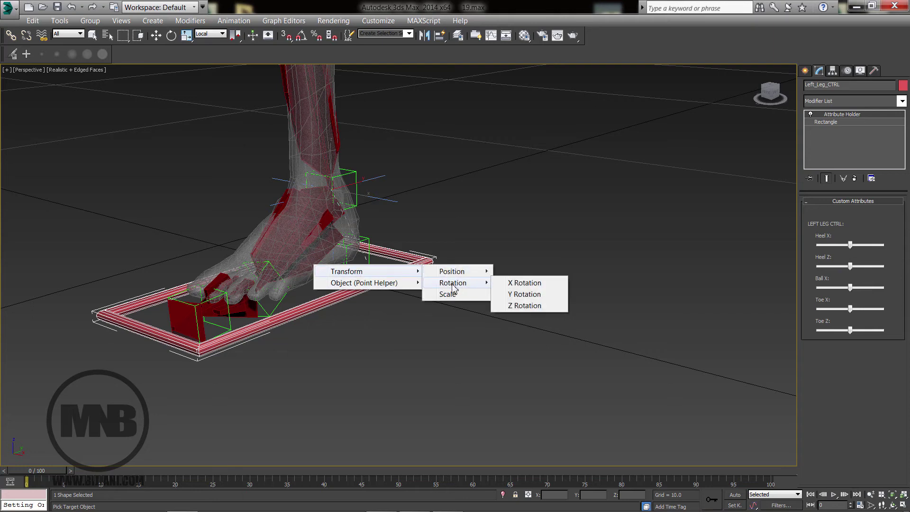
{"action": "left_click", "coordinate": [532, 284]}
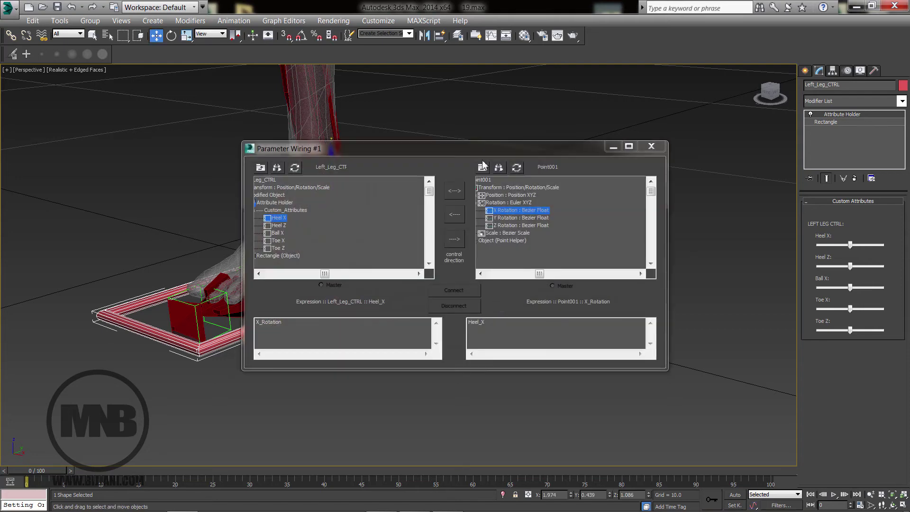
Connect Heel X as a one-way control of Point001's X Rotation and test it with the Heel X slider.
{"action": "left_click_drag", "start_coordinate": [477, 151], "coordinate": [615, 87]}
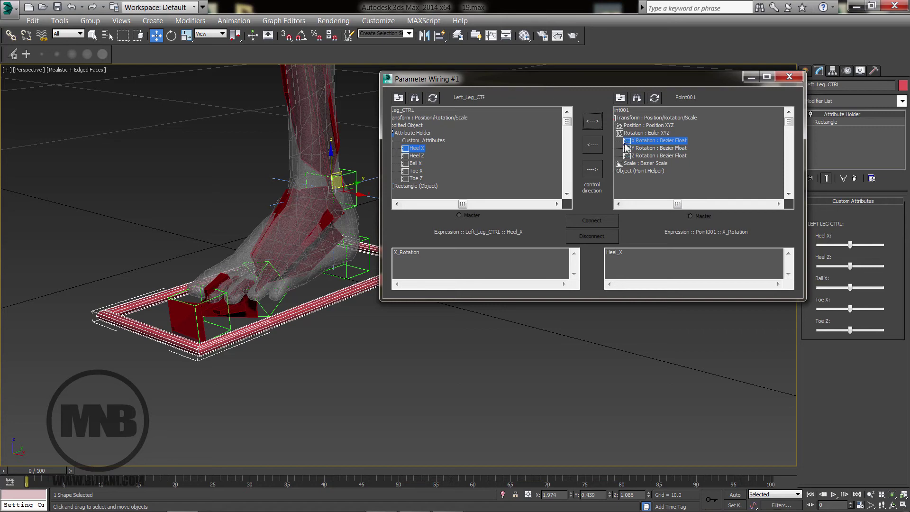
{"action": "left_click", "coordinate": [592, 170]}
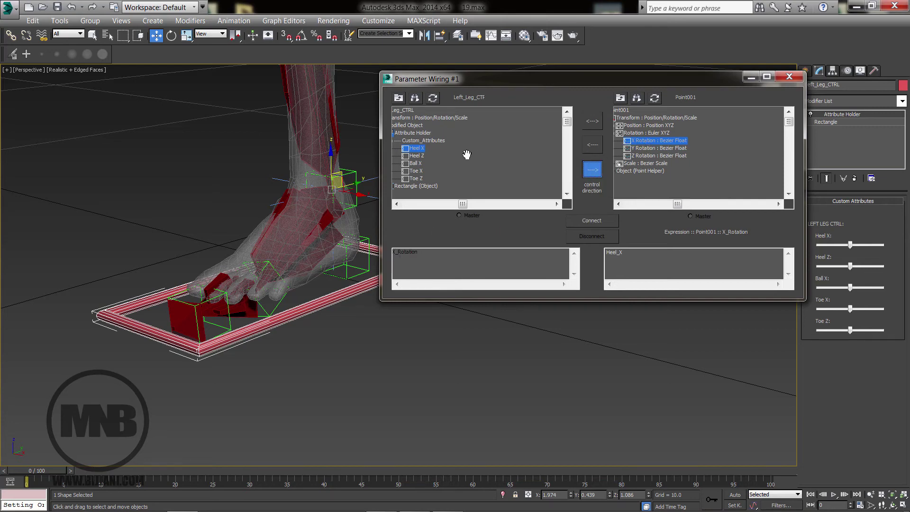
{"action": "left_click", "coordinate": [592, 222]}
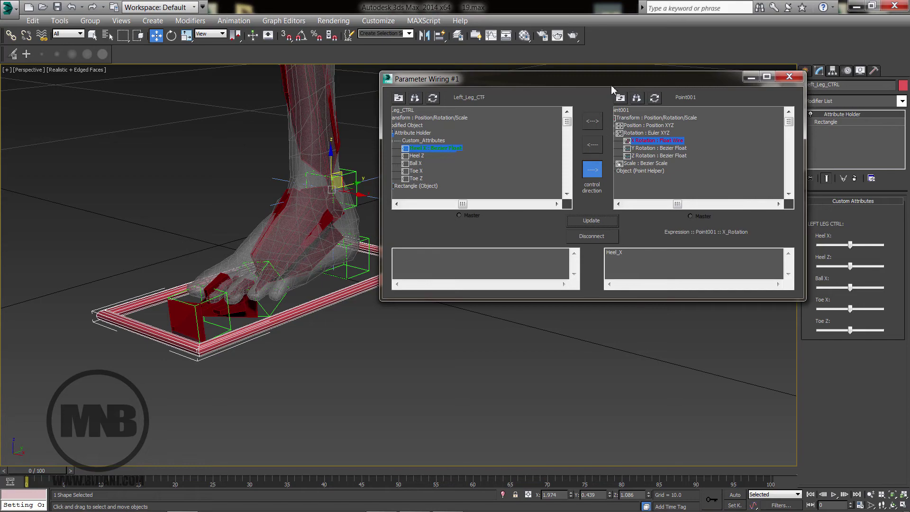
{"action": "left_click_drag", "start_coordinate": [611, 86], "coordinate": [243, 346]}
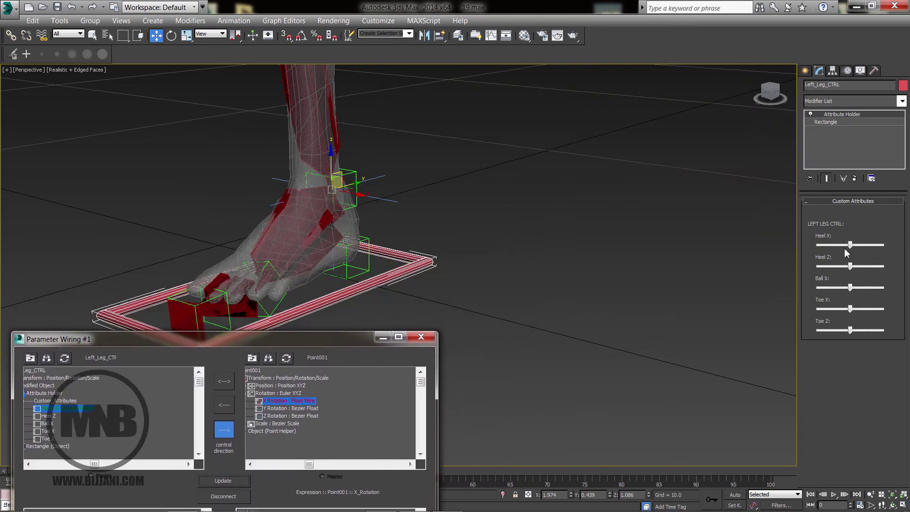
{"action": "mouse_move", "coordinate": [849, 247]}
{"action": "left_mouse_down"}
{"action": "mouse_move", "coordinate": [842, 247]}
{"action": "mouse_move", "coordinate": [849, 252]}
{"action": "left_mouse_up"}
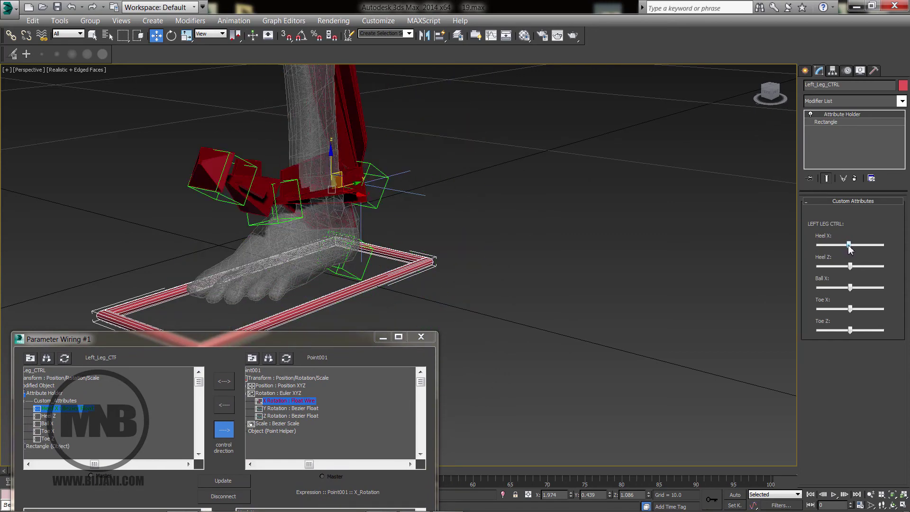
Change Point001's X Rotation expression to DegtoRad(Heel_X) and update the wire connection.
{"action": "left_click_drag", "start_coordinate": [268, 342], "coordinate": [600, 119]}
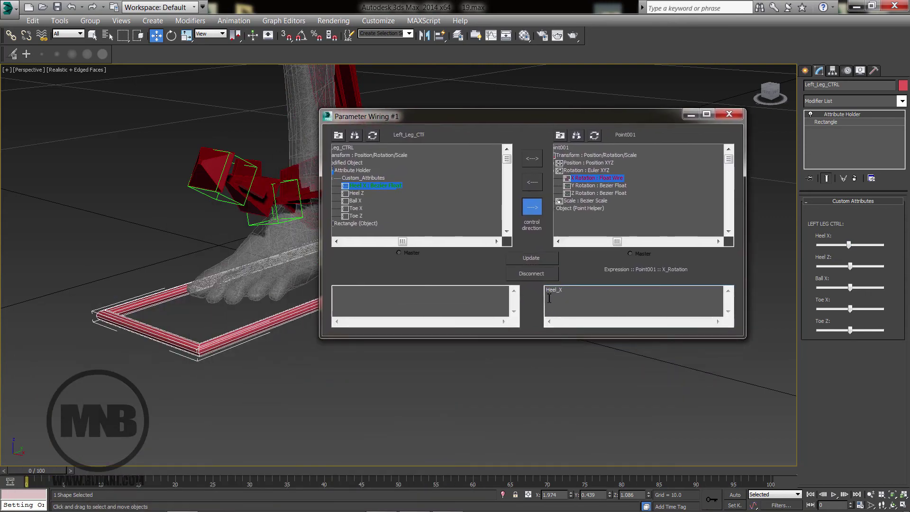
{"action": "type", "text": "DegtoRad("}
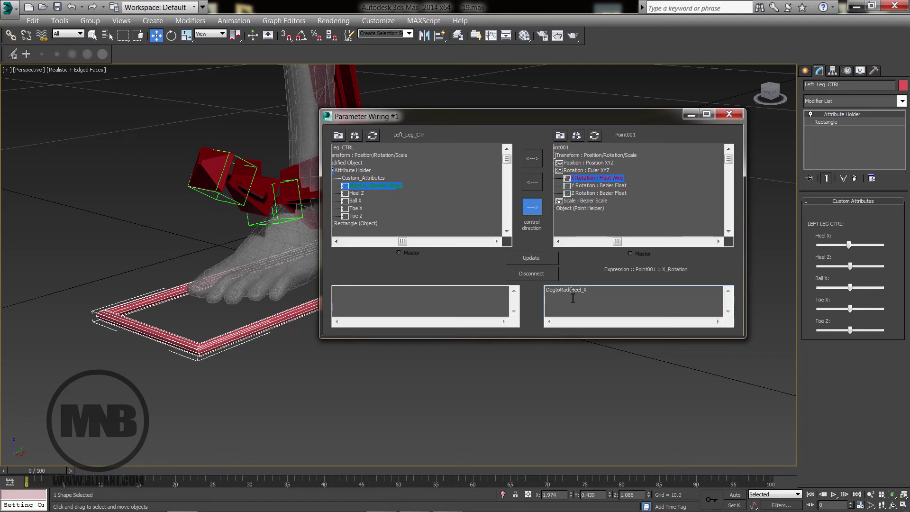
{"action": "left_click", "coordinate": [611, 288]}
{"action": "left_click", "coordinate": [541, 260]}
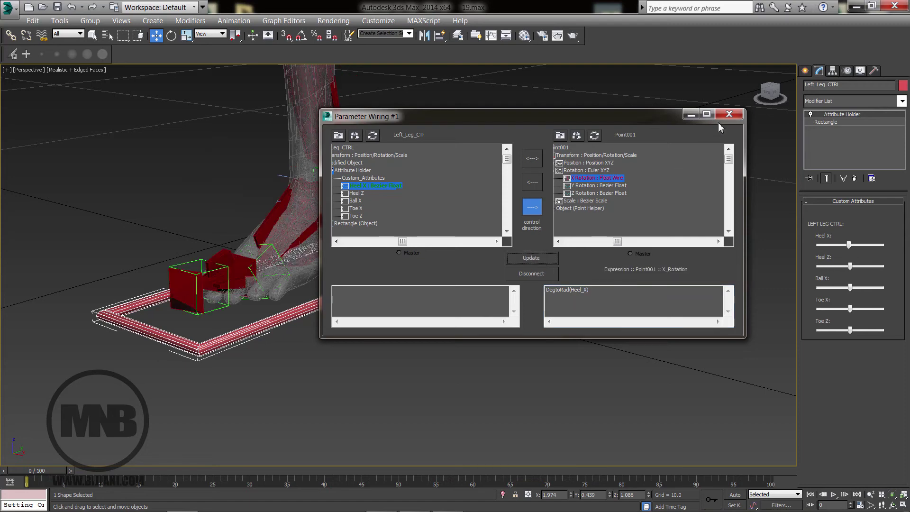
Test the rewired Heel X slider on the foot and undo the slider change.
{"action": "left_click_drag", "start_coordinate": [635, 119], "coordinate": [187, 358]}
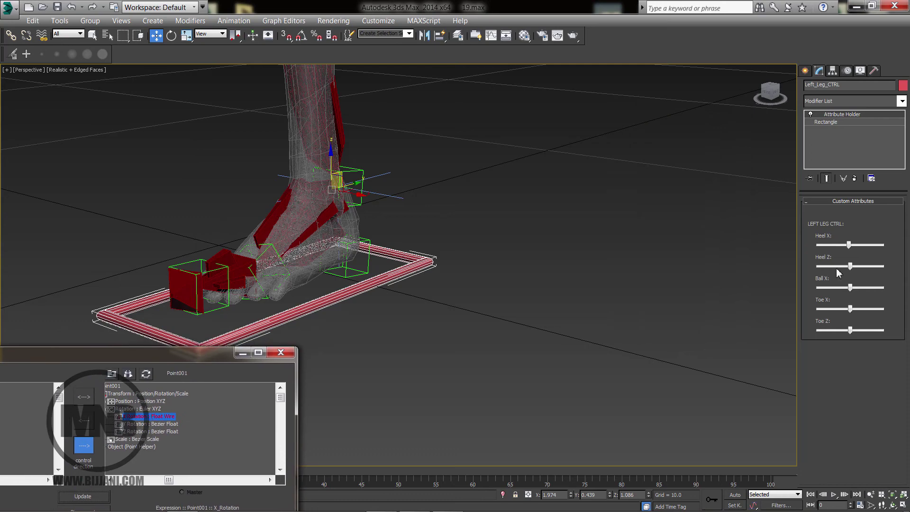
{"action": "mouse_move", "coordinate": [853, 248]}
{"action": "left_mouse_down"}
{"action": "mouse_move", "coordinate": [824, 244]}
{"action": "mouse_move", "coordinate": [851, 251]}
{"action": "mouse_move", "coordinate": [808, 255]}
{"action": "mouse_move", "coordinate": [895, 254]}
{"action": "mouse_move", "coordinate": [838, 261]}
{"action": "mouse_move", "coordinate": [868, 261]}
{"action": "mouse_move", "coordinate": [841, 260]}
{"action": "mouse_move", "coordinate": [852, 262]}
{"action": "mouse_move", "coordinate": [851, 251]}
{"action": "left_mouse_up"}
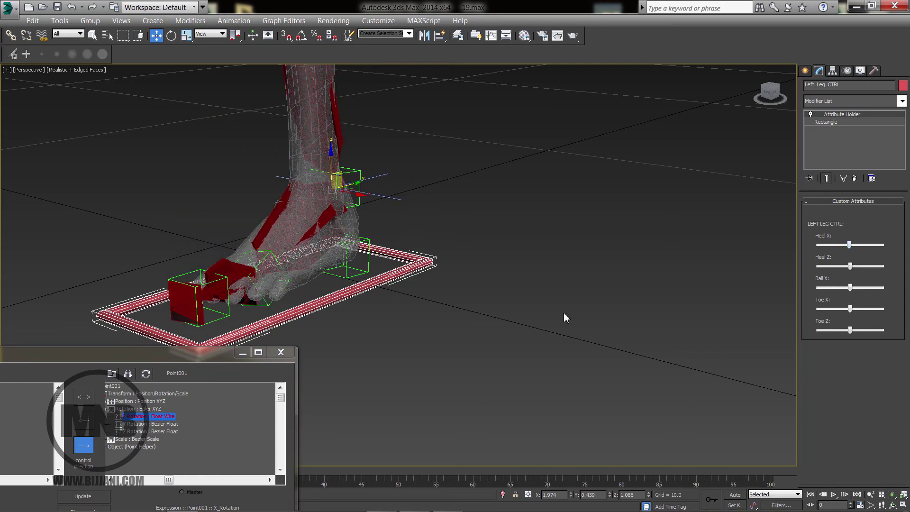
{"action": "left_click_drag", "start_coordinate": [221, 353], "coordinate": [651, 175]}
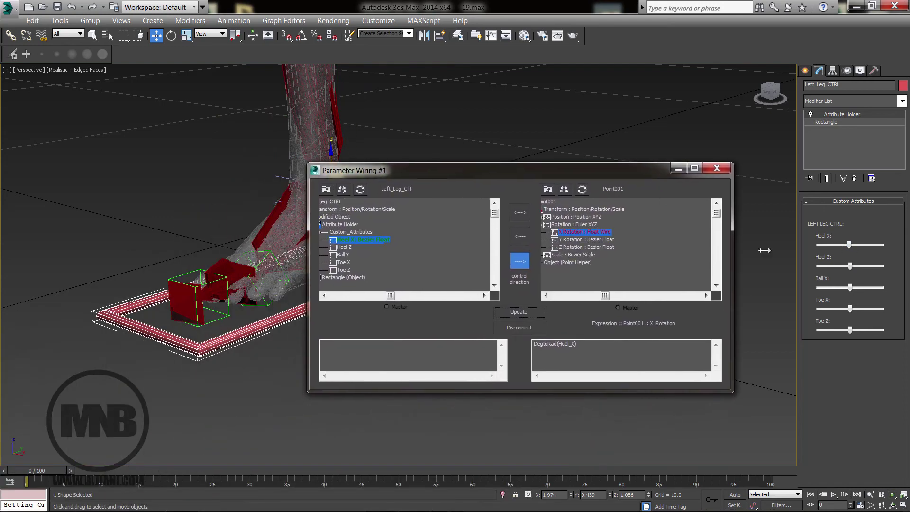
{"action": "key", "text": "ctrl+z"}
{"action": "key", "text": "ctrl+z"}
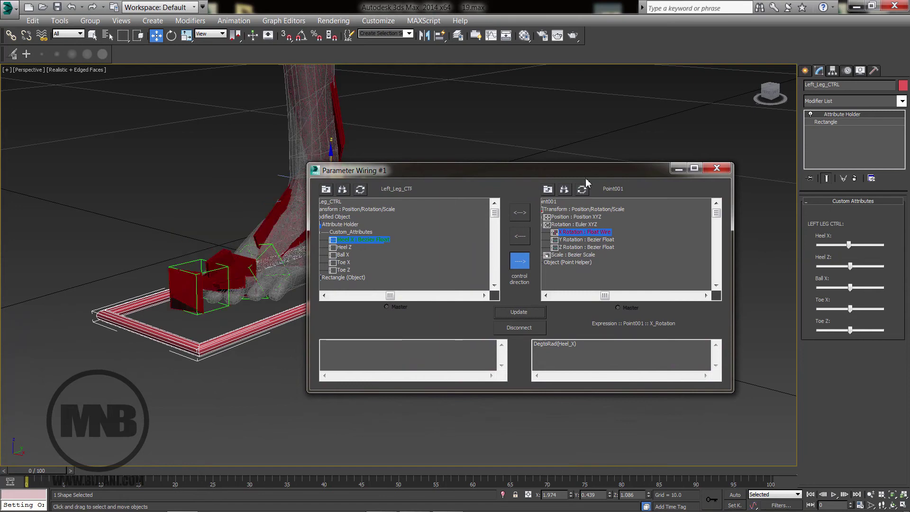
Connect Heel Z as a one-way control of Point001's Z Rotation with the expression DegtoRad(Heel_Z).
{"action": "left_click_drag", "start_coordinate": [587, 182], "coordinate": [627, 82]}
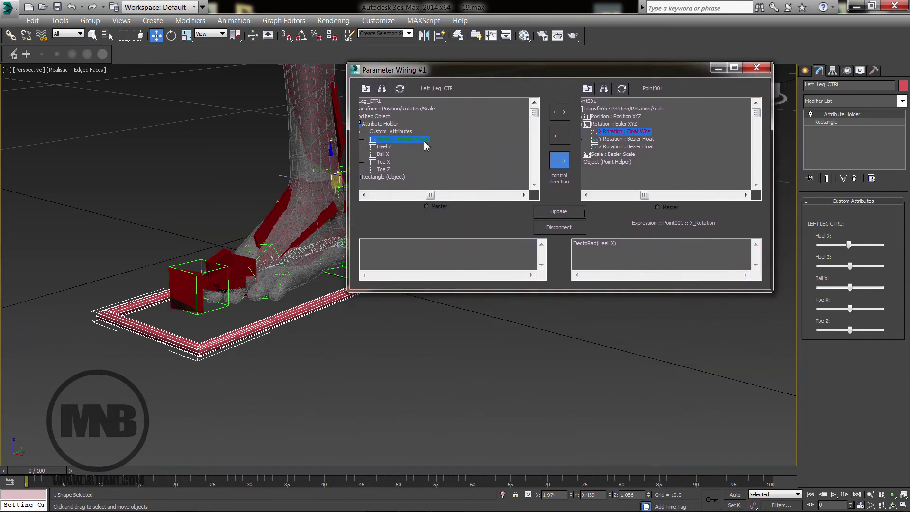
{"action": "left_click", "coordinate": [384, 148]}
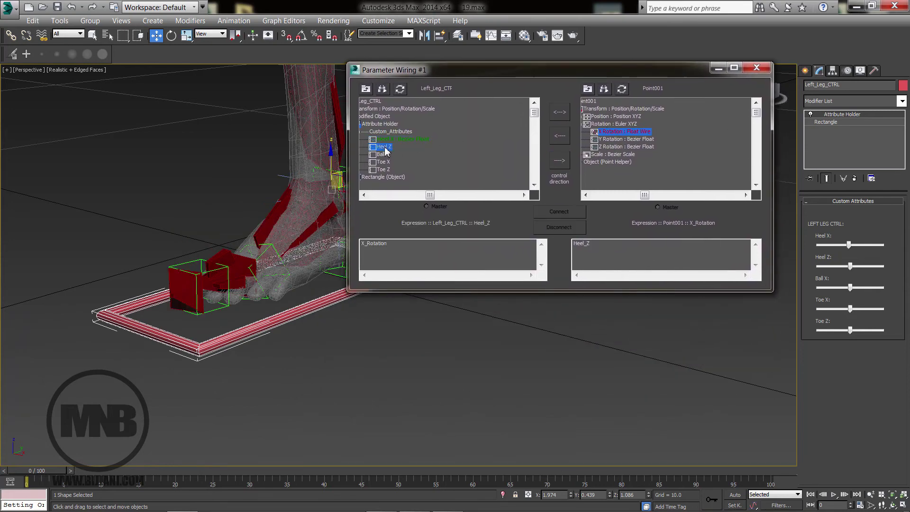
{"action": "left_click", "coordinate": [625, 147]}
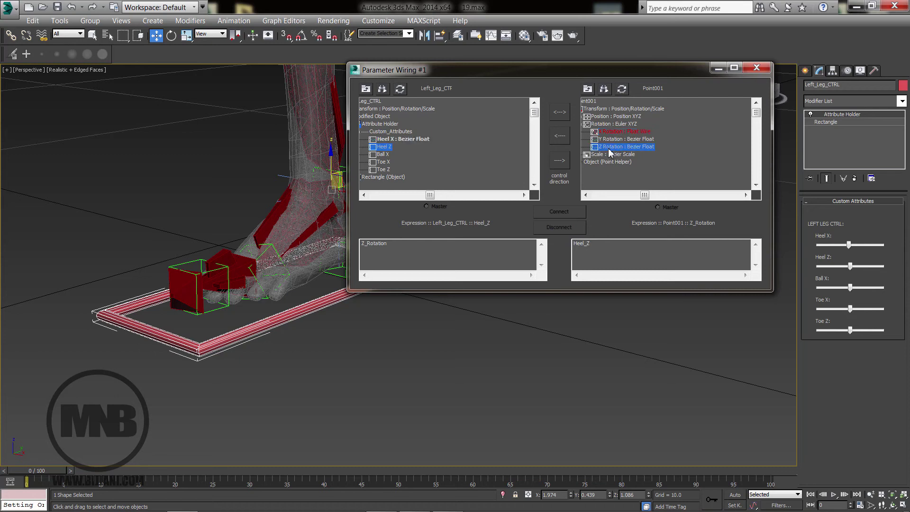
{"action": "left_click", "coordinate": [559, 160]}
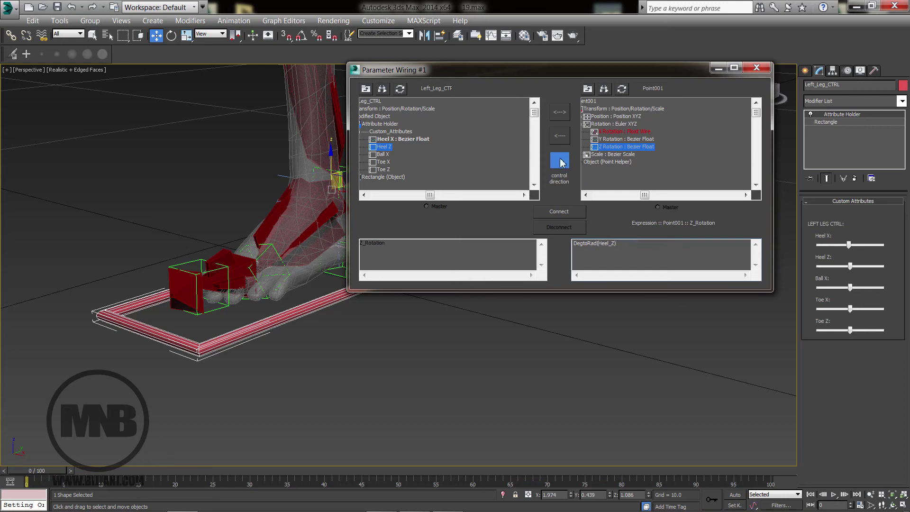
{"action": "left_click", "coordinate": [565, 212]}
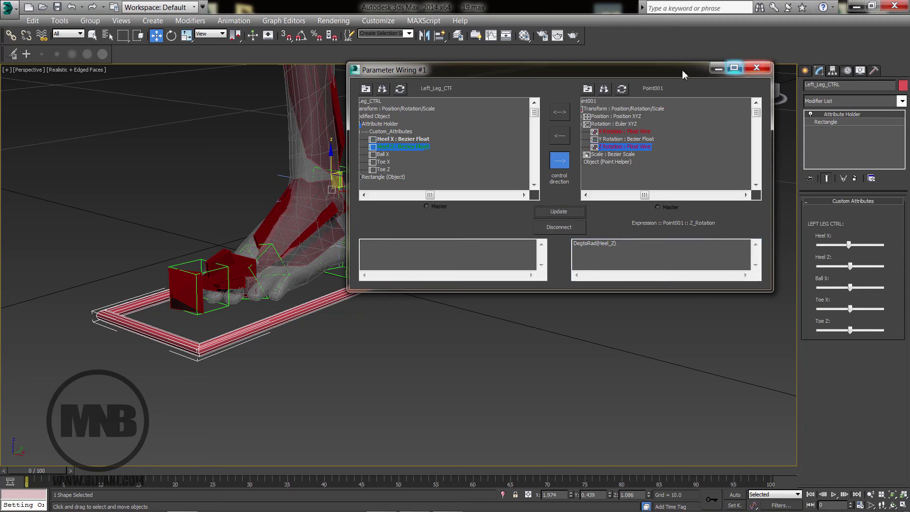
Test the Heel Z slider on the foot and cancel the change.
{"action": "left_click_drag", "start_coordinate": [661, 72], "coordinate": [546, 304]}
{"action": "mouse_move", "coordinate": [851, 270]}
{"action": "left_mouse_down"}
{"action": "mouse_move", "coordinate": [858, 267]}
{"action": "mouse_move", "coordinate": [843, 268]}
{"action": "mouse_move", "coordinate": [861, 274]}
{"action": "left_mouse_up"}
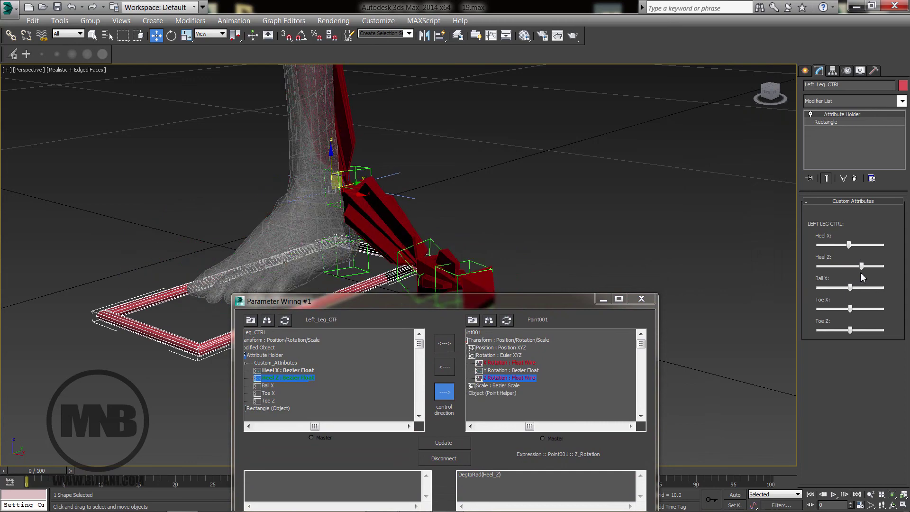
{"action": "right_click", "coordinate": [861, 275]}
{"action": "left_click_drag", "start_coordinate": [539, 308], "coordinate": [650, 120]}
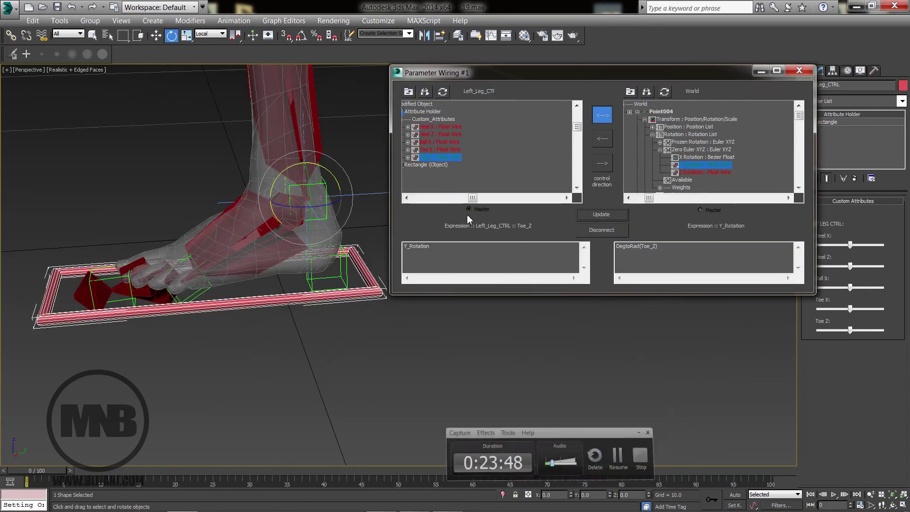
Close the Parameter Wiring window.
{"action": "middle_click_drag", "start_coordinate": [322, 257], "coordinate": [379, 267], "text": "alt"}
{"action": "left_click", "coordinate": [799, 71]}
{"action": "middle_click_drag", "start_coordinate": [380, 267], "coordinate": [442, 301]}
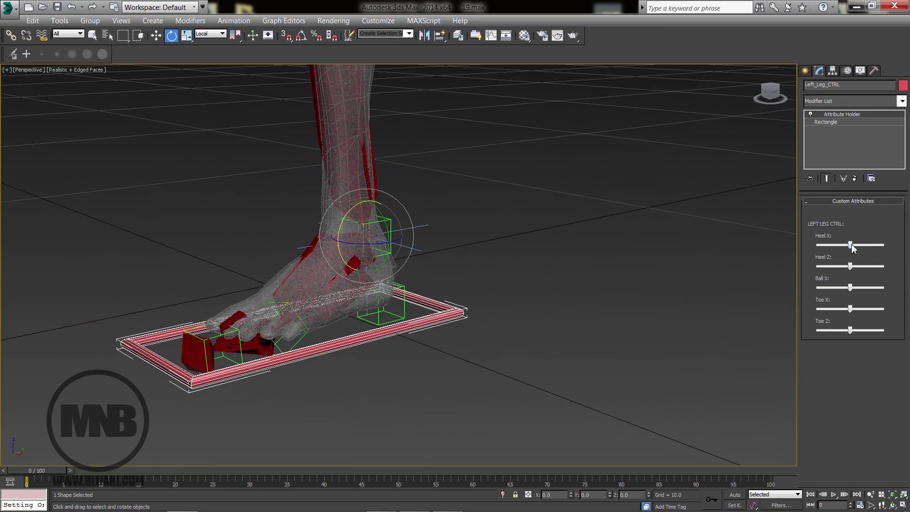
Test the Heel X, Heel Z, Ball X, Toe X and Toe Z sliders, cancelling each change.
{"action": "left_click_drag", "start_coordinate": [851, 245], "coordinate": [852, 333]}
{"action": "right_click", "coordinate": [857, 249]}
{"action": "right_click", "coordinate": [853, 272]}
{"action": "right_click", "coordinate": [848, 296]}
{"action": "right_click", "coordinate": [857, 310]}
{"action": "right_click", "coordinate": [851, 333]}
Draw a circle spline with a radius of about 0.7 on the ground behind the foot.
{"action": "middle_click_drag", "start_coordinate": [576, 285], "coordinate": [563, 304]}
{"action": "scroll", "coordinate": [563, 304], "scroll_direction": "down", "scroll_amount": 2}
{"action": "scroll", "coordinate": [563, 308], "scroll_direction": "down", "scroll_amount": 2}
{"action": "middle_click_drag", "start_coordinate": [551, 246], "coordinate": [536, 314]}
{"action": "scroll", "coordinate": [536, 314], "scroll_direction": "up", "scroll_amount": 1}
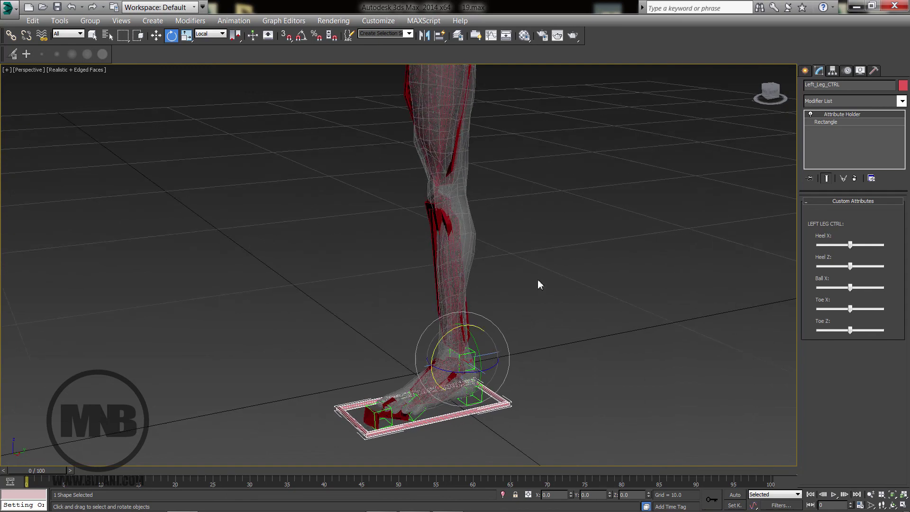
{"action": "scroll", "coordinate": [435, 202], "scroll_direction": "down", "scroll_amount": 3}
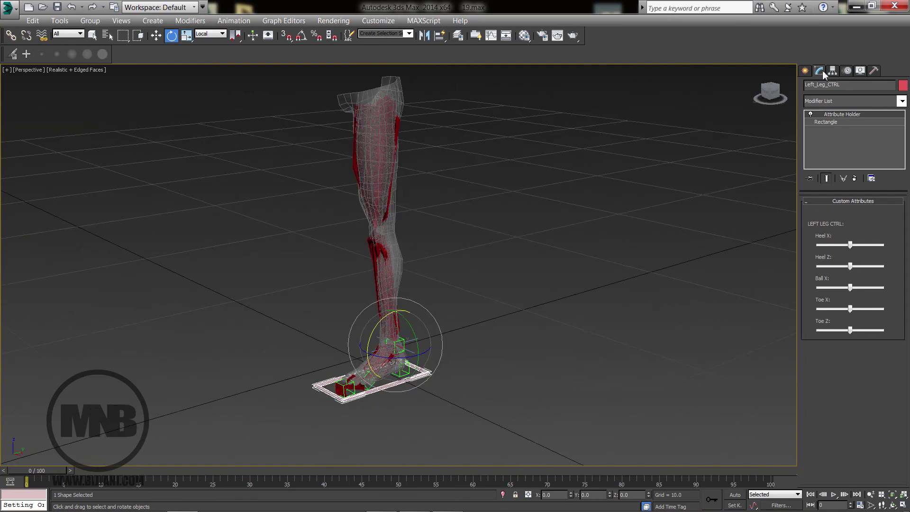
{"action": "left_click", "coordinate": [806, 71]}
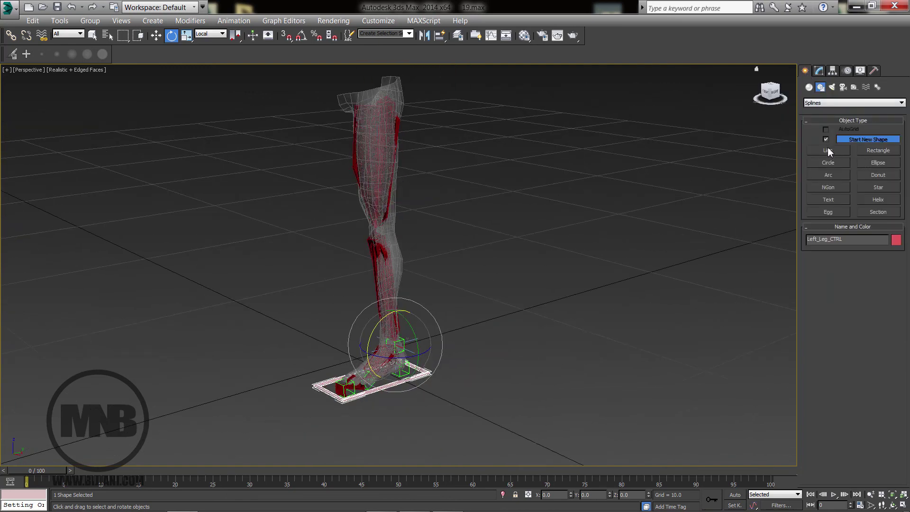
{"action": "left_click", "coordinate": [828, 163]}
{"action": "left_click_drag", "start_coordinate": [468, 398], "coordinate": [474, 404]}
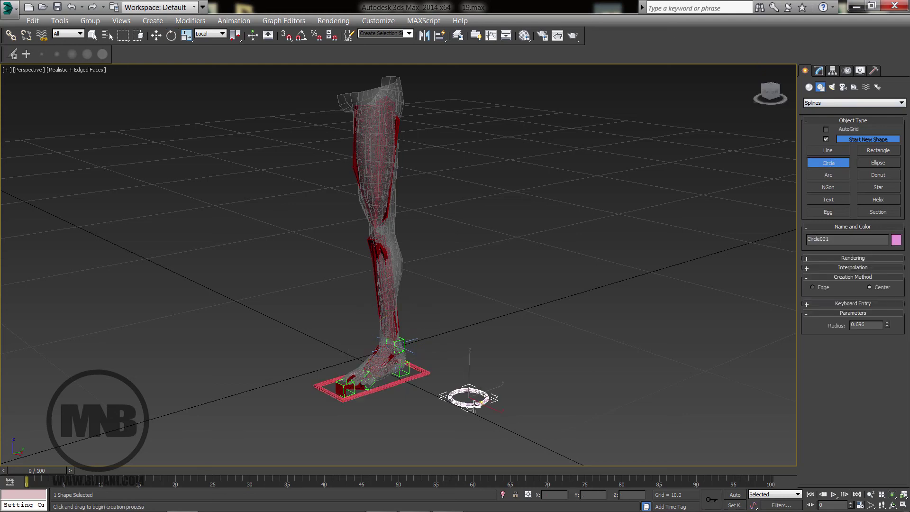
Make two copies of the circle with angle snap on, rotating the first -90 degrees on X and the second about the vertical axis.
{"action": "key", "text": "e"}
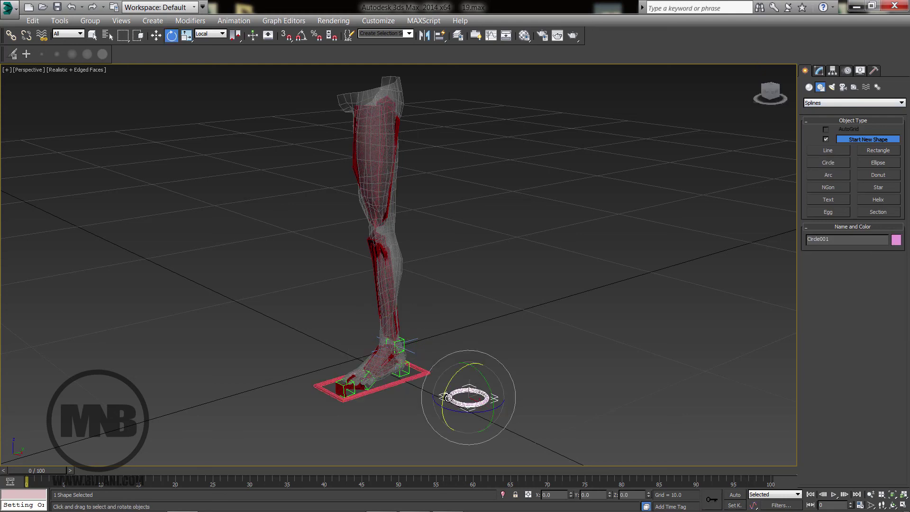
{"action": "key", "text": "a"}
{"action": "left_click_drag", "start_coordinate": [446, 395], "coordinate": [486, 357]}
{"action": "key", "text": "ctrl+z"}
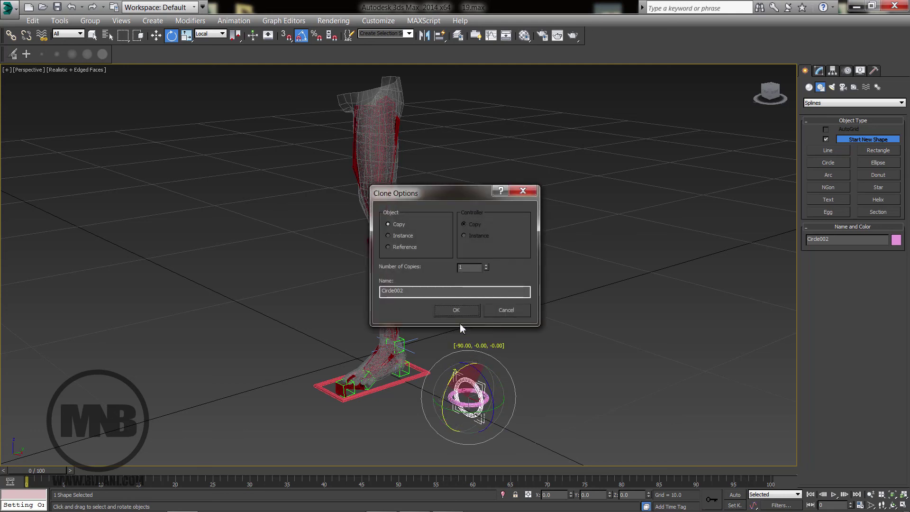
{"action": "left_click", "coordinate": [455, 308]}
{"action": "left_click_drag", "start_coordinate": [456, 406], "coordinate": [505, 402], "text": "shift"}
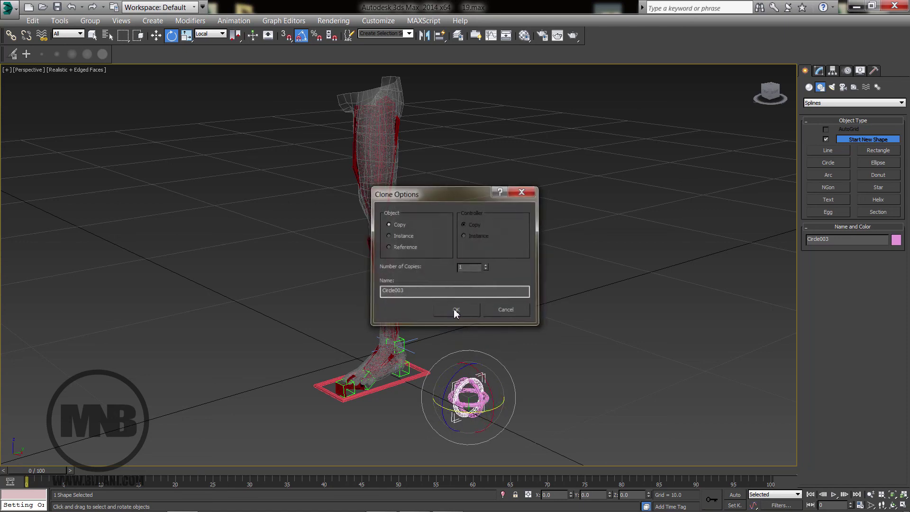
{"action": "left_click", "coordinate": [455, 310]}
Convert the last copied circle to an Editable Spline and attach the other two circles to it.
{"action": "right_click", "coordinate": [486, 393]}
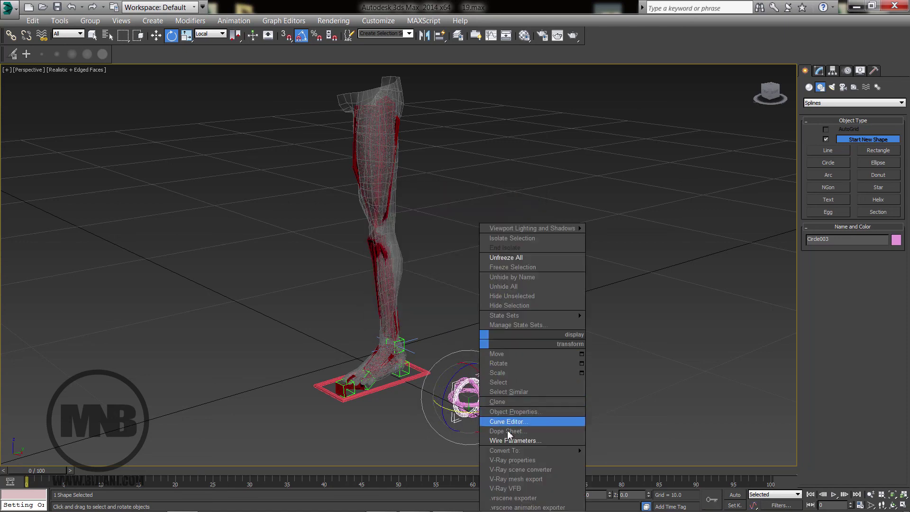
{"action": "mouse_move", "coordinate": [521, 451]}
{"action": "left_click", "coordinate": [629, 451]}
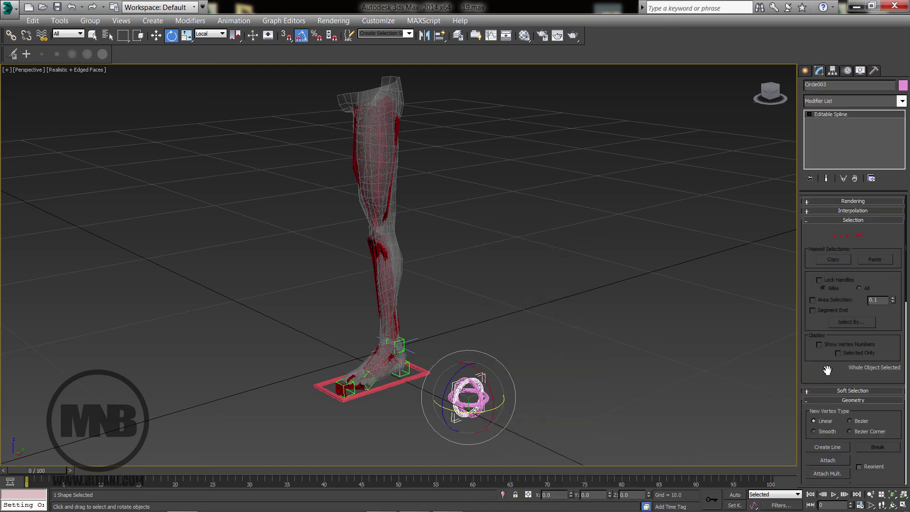
{"action": "left_click", "coordinate": [828, 460]}
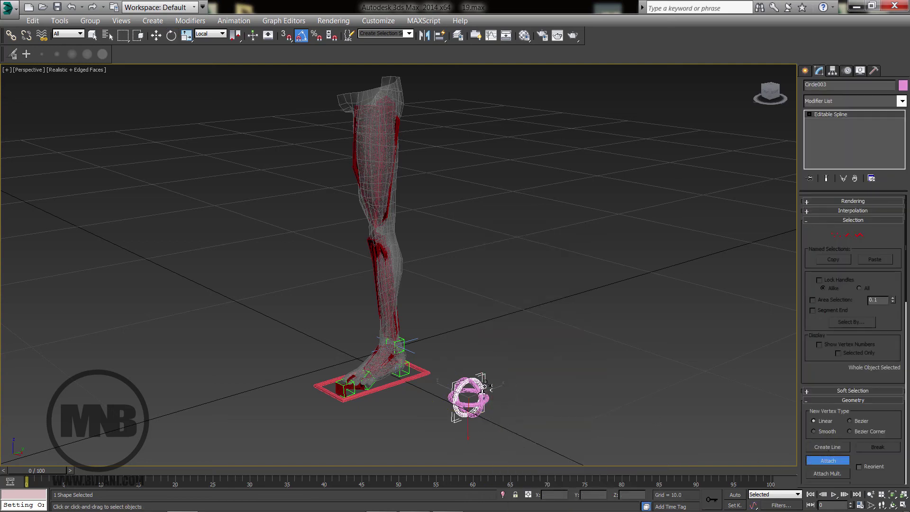
Set the combined circle shape's object color to red and align it to the lower leg bone at the knee.
{"action": "left_click", "coordinate": [902, 85]}
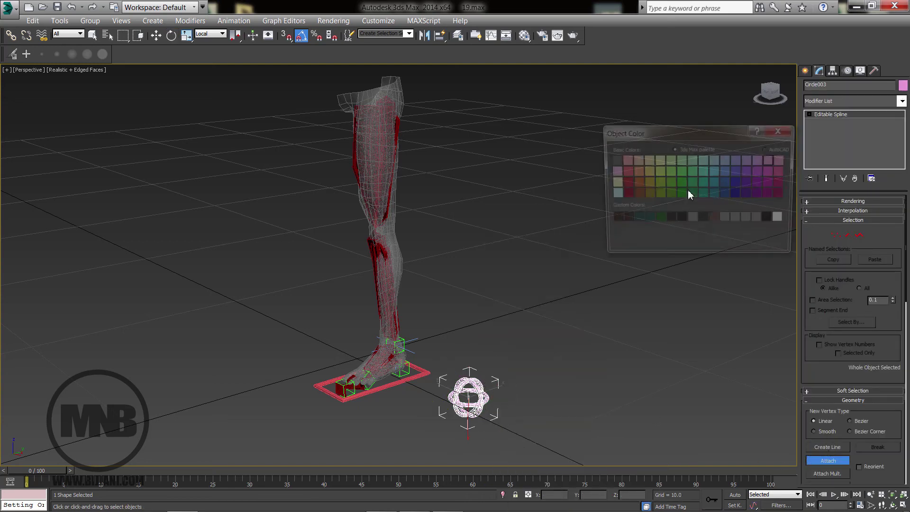
{"action": "key", "text": "Return"}
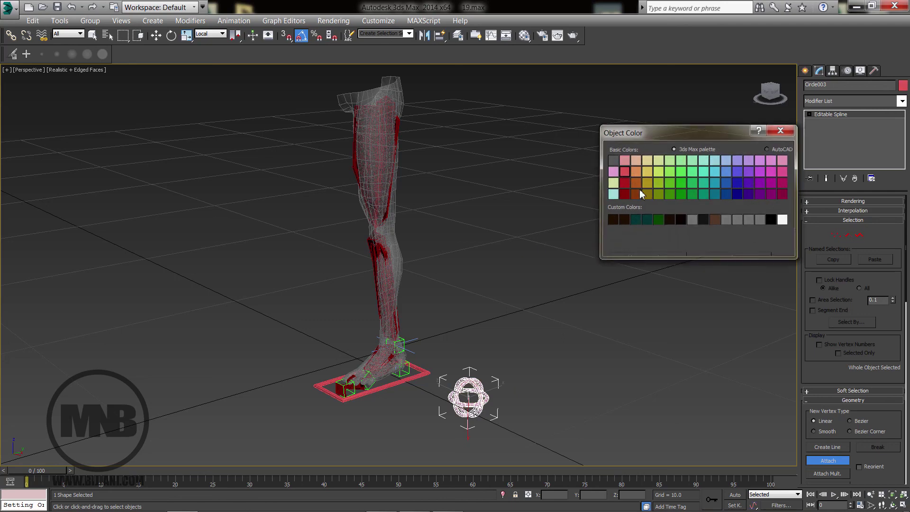
{"action": "middle_click_drag", "start_coordinate": [456, 315], "coordinate": [450, 316], "text": "alt"}
{"action": "key", "text": "alt+a"}
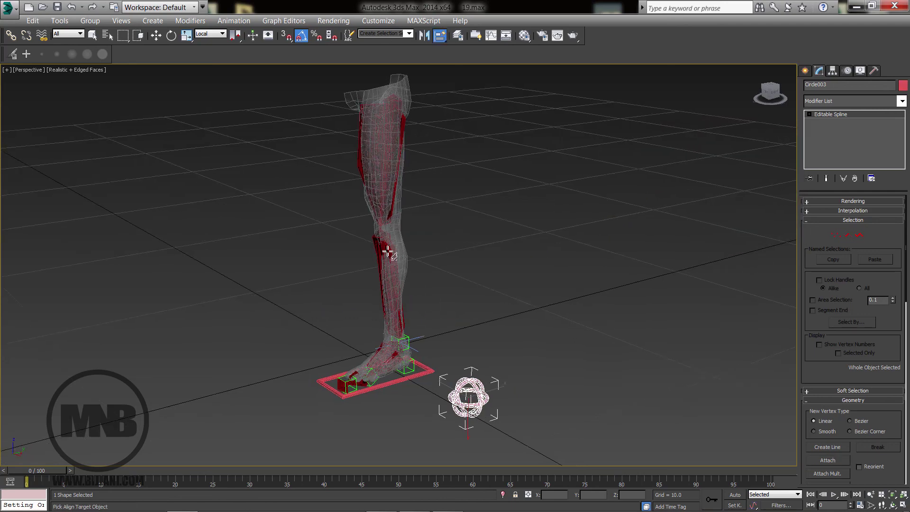
{"action": "left_click", "coordinate": [388, 251]}
Move the circle control along Y to about -4.99, in front of the knee.
{"action": "key", "text": "w"}
{"action": "middle_click_drag", "start_coordinate": [411, 271], "coordinate": [398, 257], "text": "alt"}
{"action": "scroll", "coordinate": [399, 240], "scroll_direction": "up", "scroll_amount": 3}
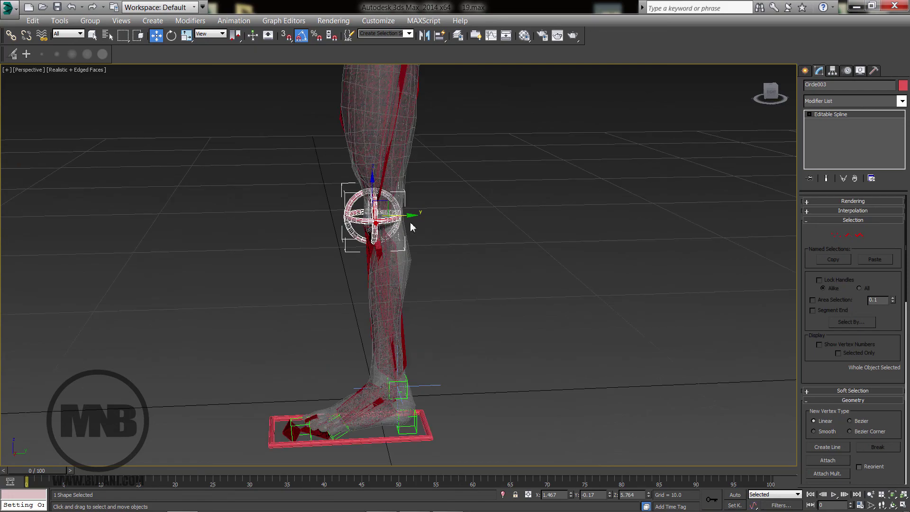
{"action": "left_click_drag", "start_coordinate": [409, 217], "coordinate": [228, 218]}
Select the leg's IK chain at the ankle and set its Swivel Angle to 0.0.
{"action": "middle_click_drag", "start_coordinate": [272, 238], "coordinate": [369, 304], "text": "alt"}
{"action": "left_click", "coordinate": [412, 374]}
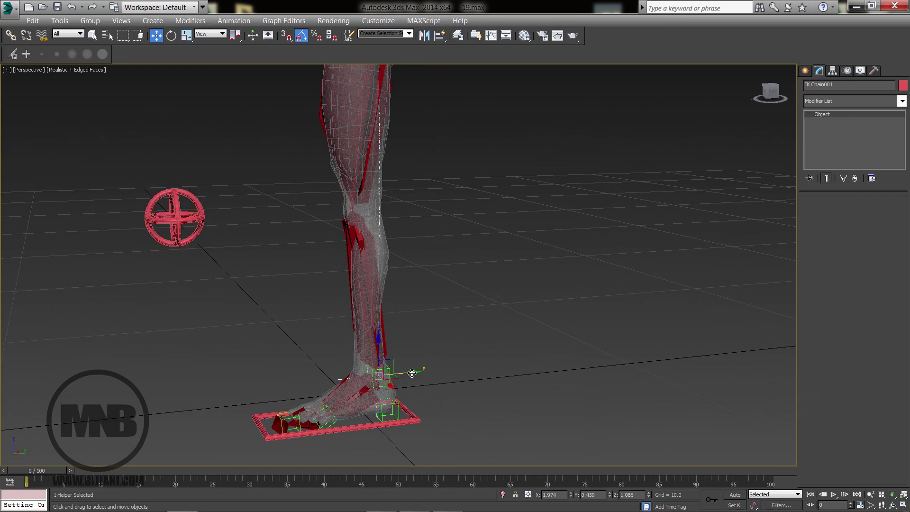
{"action": "left_click", "coordinate": [846, 71]}
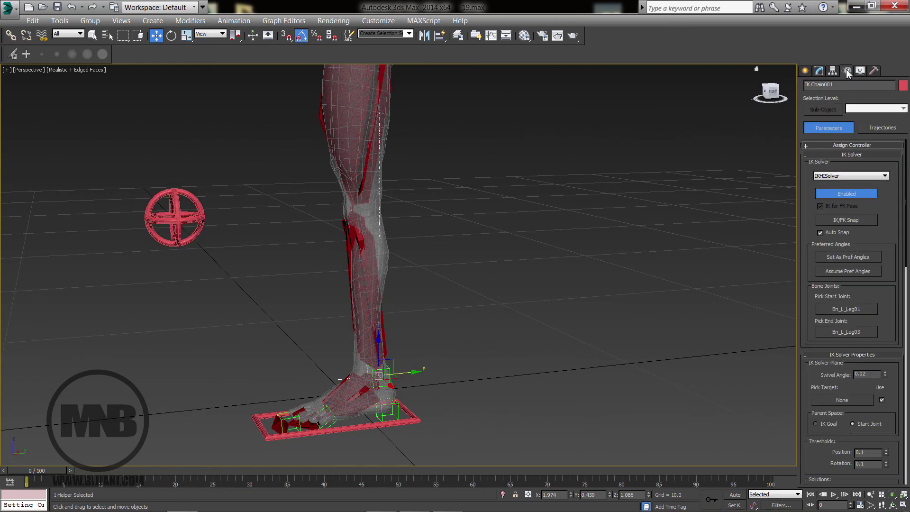
{"action": "scroll", "coordinate": [888, 324], "scroll_direction": "down", "scroll_amount": 5}
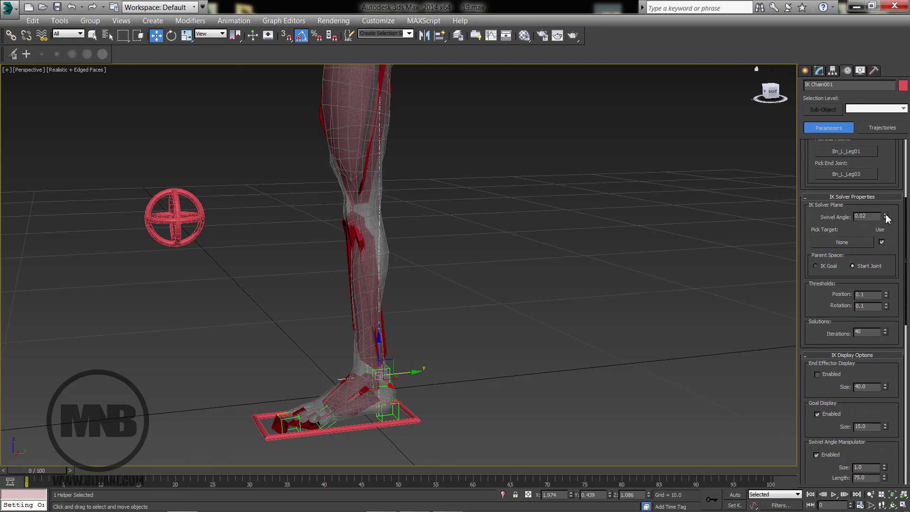
{"action": "mouse_move", "coordinate": [885, 215]}
{"action": "left_mouse_down"}
{"action": "mouse_move", "coordinate": [890, 178]}
{"action": "mouse_move", "coordinate": [891, 217]}
{"action": "left_mouse_up"}
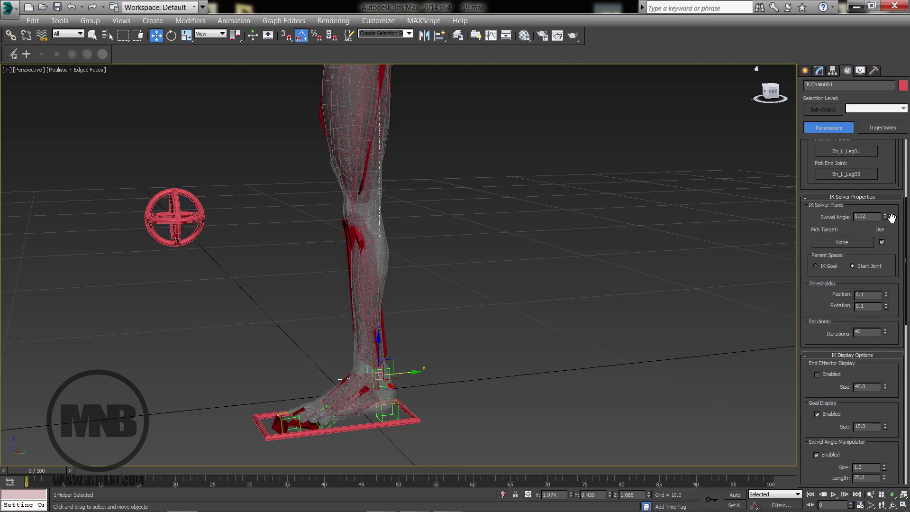
Pick the circle control as the IK chain's solver plane target, and test it by moving the circle.
{"action": "middle_click_drag", "start_coordinate": [502, 256], "coordinate": [788, 245], "text": "alt"}
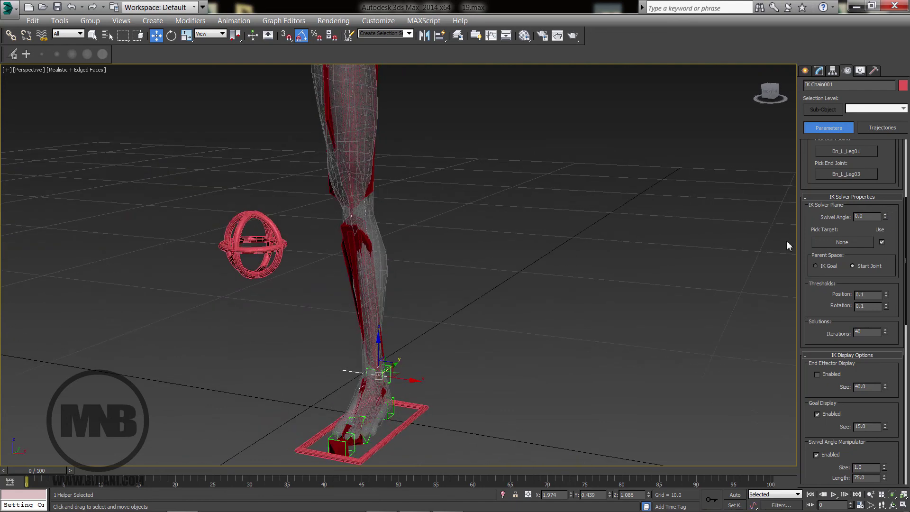
{"action": "left_click", "coordinate": [839, 243]}
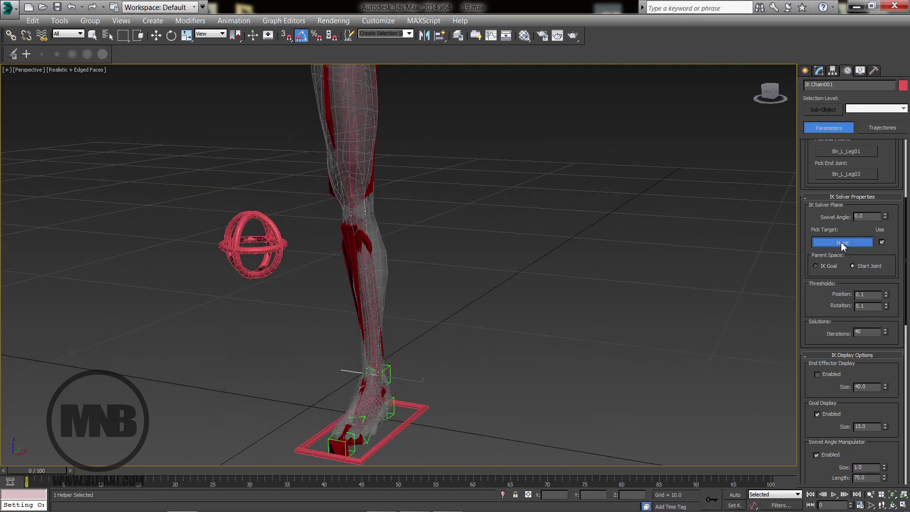
{"action": "left_click", "coordinate": [279, 248]}
{"action": "left_click", "coordinate": [279, 251]}
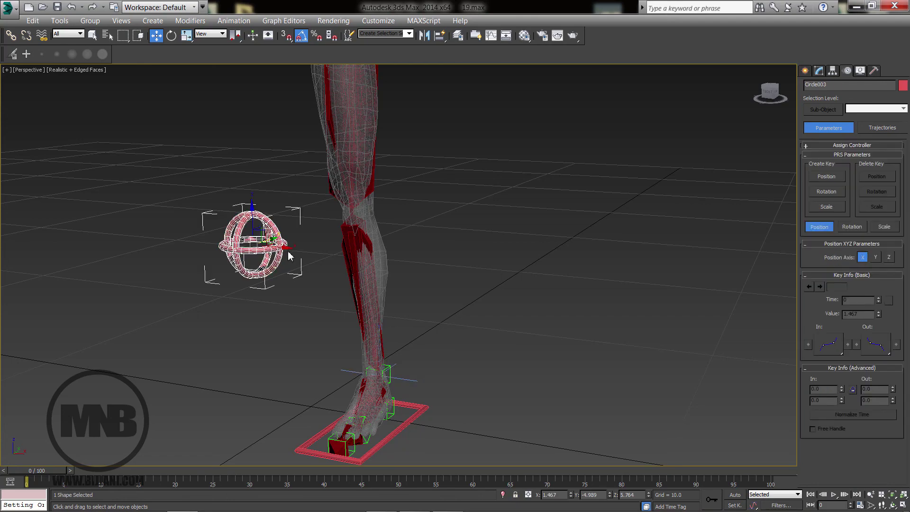
{"action": "mouse_move", "coordinate": [279, 251]}
{"action": "left_mouse_down"}
{"action": "mouse_move", "coordinate": [382, 272]}
{"action": "mouse_move", "coordinate": [257, 257]}
{"action": "mouse_move", "coordinate": [414, 279]}
{"action": "mouse_move", "coordinate": [184, 249]}
{"action": "mouse_move", "coordinate": [319, 273]}
{"action": "mouse_move", "coordinate": [287, 259]}
{"action": "left_mouse_up"}
Freeze the transforms of Left_Leg_CTRL and the circle knee control together, then clear the selection.
{"action": "middle_click_drag", "start_coordinate": [335, 288], "coordinate": [258, 221], "text": "alt"}
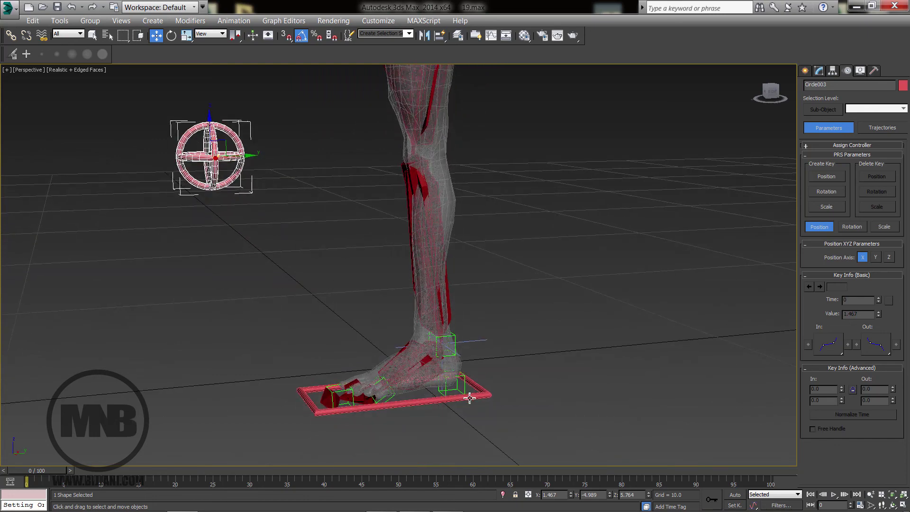
{"action": "left_click", "coordinate": [470, 398], "text": "ctrl"}
{"action": "left_click", "coordinate": [462, 383], "text": "ctrl"}
{"action": "left_click", "coordinate": [457, 340], "text": "ctrl"}
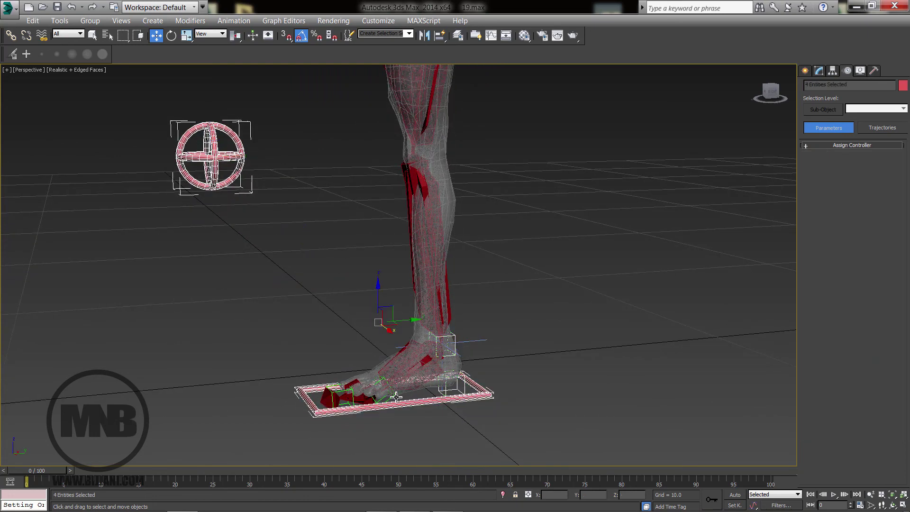
{"action": "left_click", "coordinate": [420, 404]}
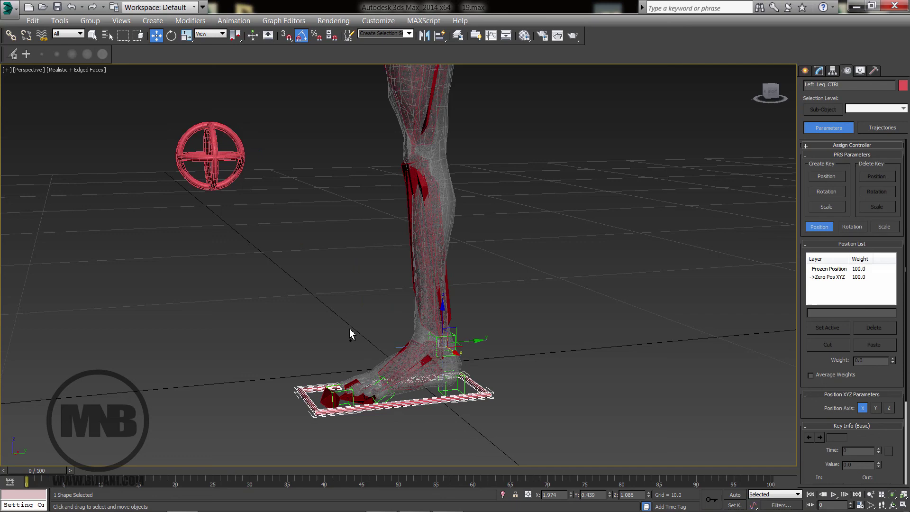
{"action": "left_click", "coordinate": [237, 175], "text": "ctrl"}
{"action": "right_click", "coordinate": [237, 176]}
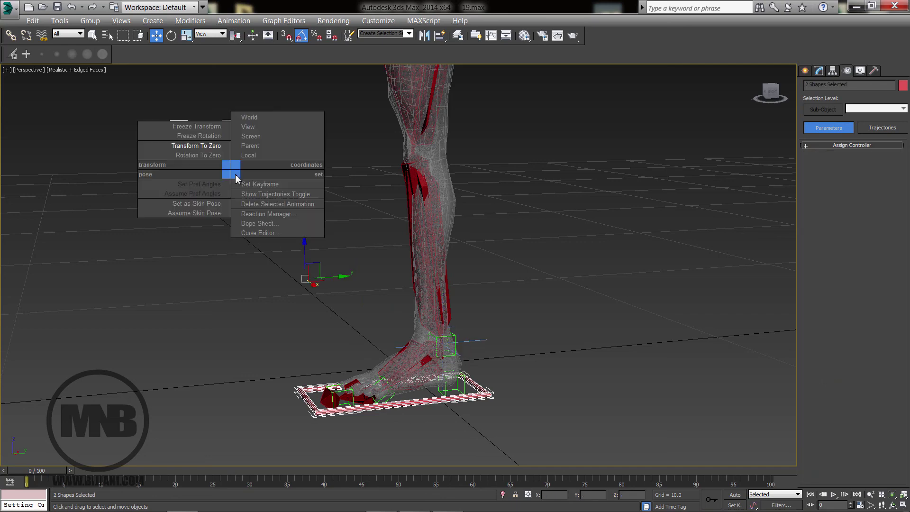
{"action": "left_click", "coordinate": [196, 127]}
{"action": "left_click", "coordinate": [495, 336]}
{"action": "left_click", "coordinate": [567, 303]}
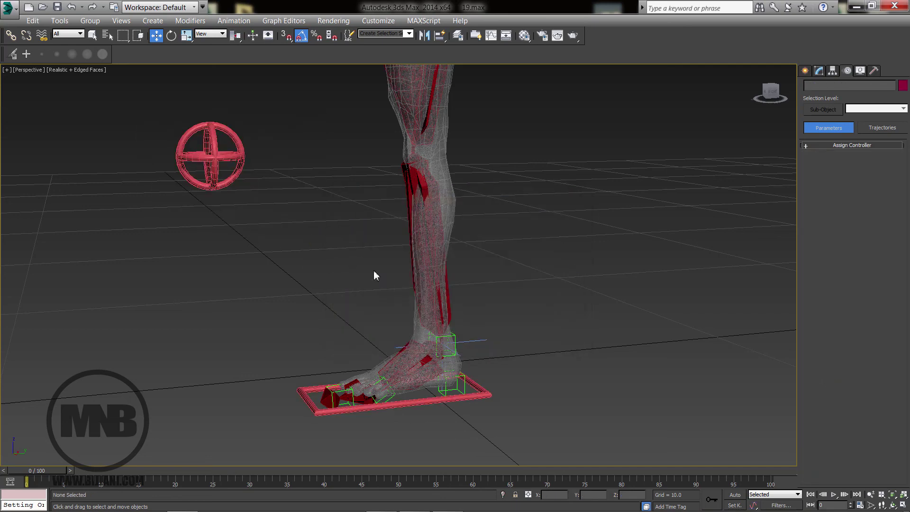
Test the rig by raising Left_Leg_CTRL up and forward to bend the knee, and display its custom attribute sliders.
{"action": "scroll", "coordinate": [373, 271], "scroll_direction": "down", "scroll_amount": 4}
{"action": "middle_click_drag", "start_coordinate": [383, 275], "coordinate": [410, 320], "text": "alt"}
{"action": "left_click", "coordinate": [420, 383]}
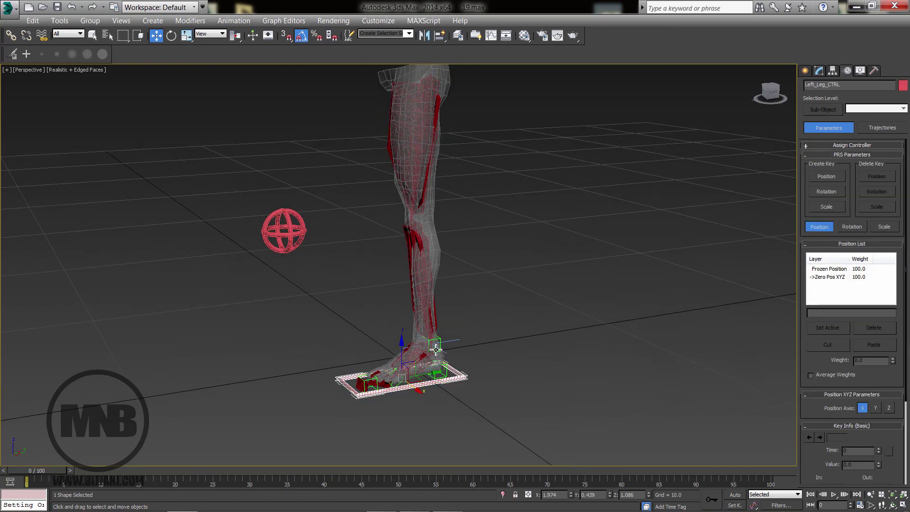
{"action": "left_click_drag", "start_coordinate": [423, 353], "coordinate": [397, 267]}
{"action": "key", "text": "e"}
{"action": "left_click", "coordinate": [820, 71]}
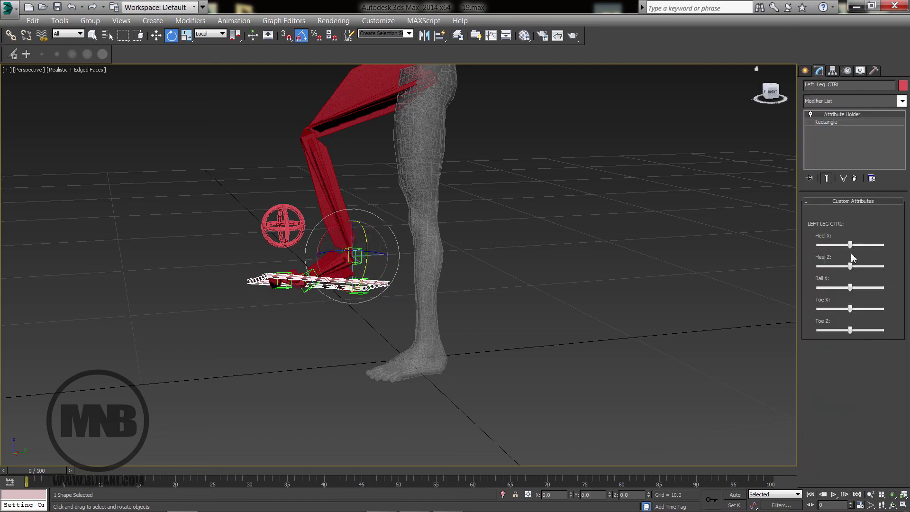
Move the circle knee control up and forward, in front of the bent knee, to test the swivel.
{"action": "key", "text": "q"}
{"action": "left_click", "coordinate": [294, 220]}
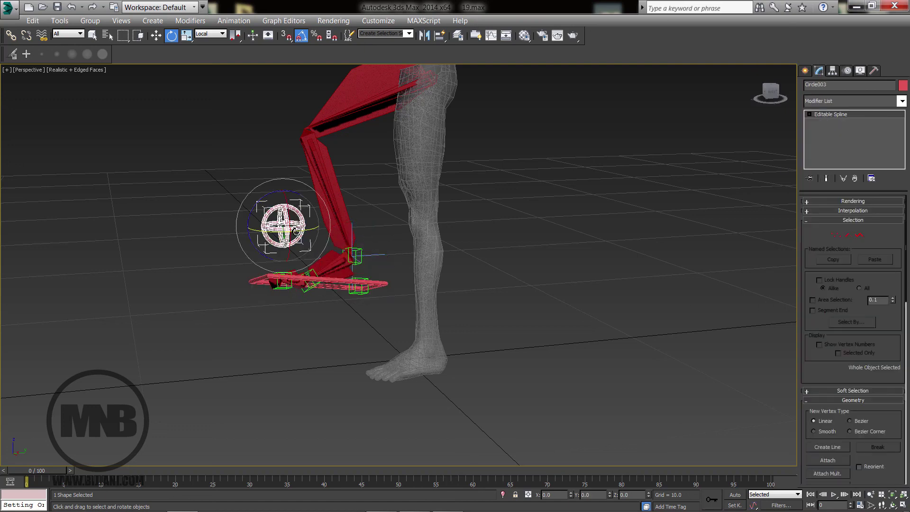
{"action": "key", "text": "w"}
{"action": "left_click_drag", "start_coordinate": [294, 220], "coordinate": [239, 136]}
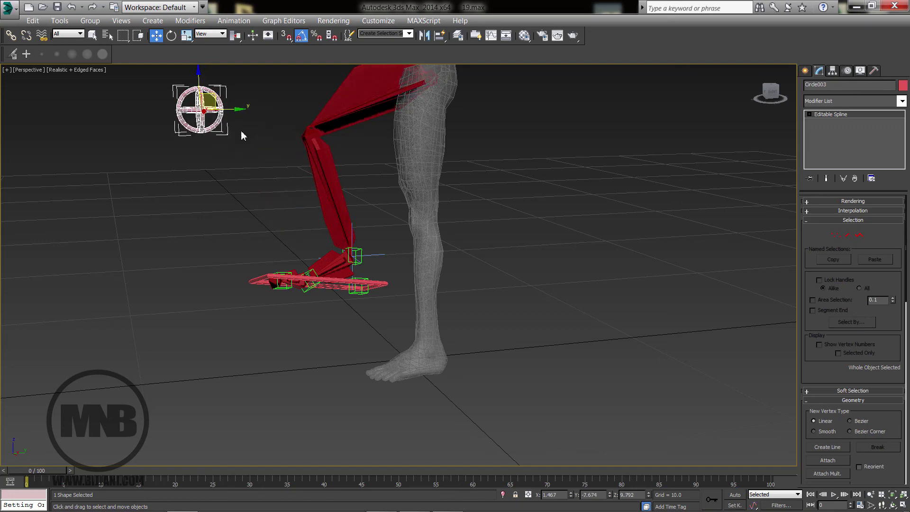
{"action": "middle_click_drag", "start_coordinate": [240, 136], "coordinate": [296, 186], "text": "alt"}
{"action": "left_click_drag", "start_coordinate": [269, 168], "coordinate": [245, 150]}
{"action": "middle_click_drag", "start_coordinate": [245, 151], "coordinate": [340, 332], "text": "alt"}
Return both the circle control and Left_Leg_CTRL to their frozen positions with Transform To Zero and deselect them.
{"action": "left_click", "coordinate": [349, 331], "text": "ctrl"}
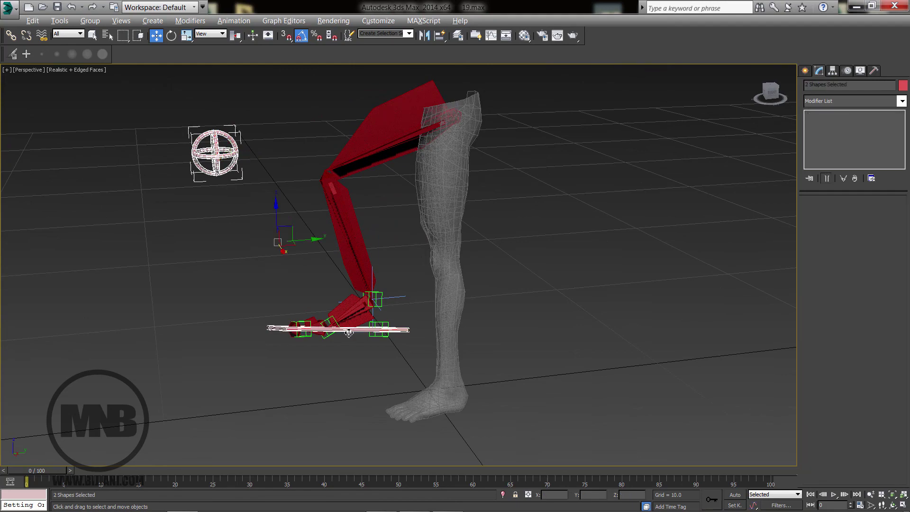
{"action": "right_click", "coordinate": [349, 332]}
{"action": "left_click", "coordinate": [342, 304]}
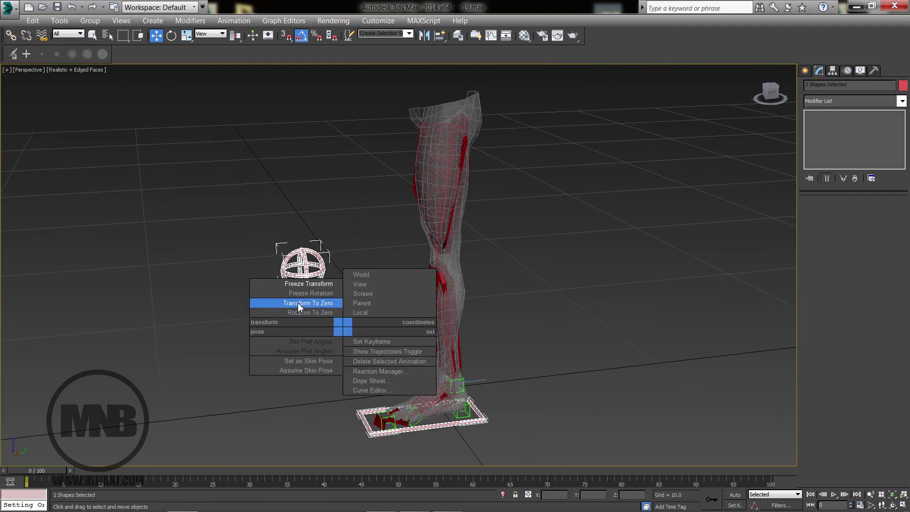
{"action": "left_click", "coordinate": [552, 295]}
{"action": "middle_click_drag", "start_coordinate": [552, 295], "coordinate": [381, 358], "text": "alt"}
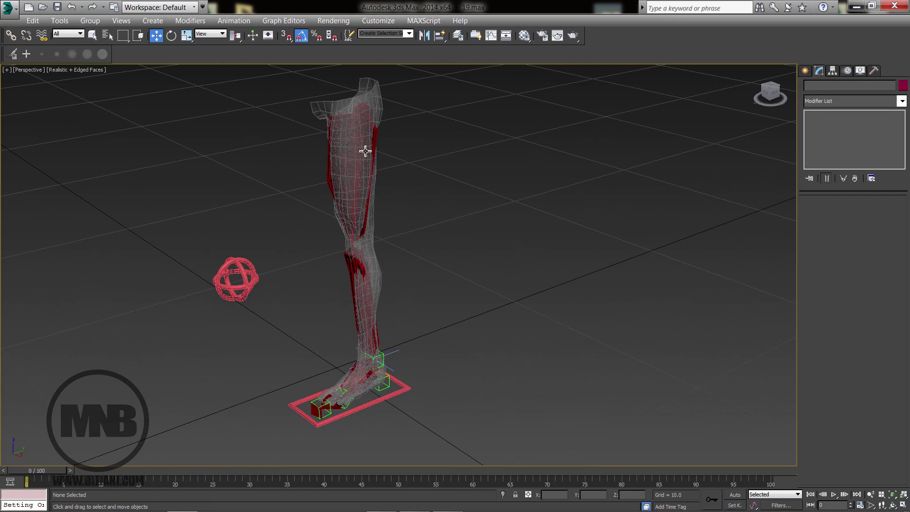